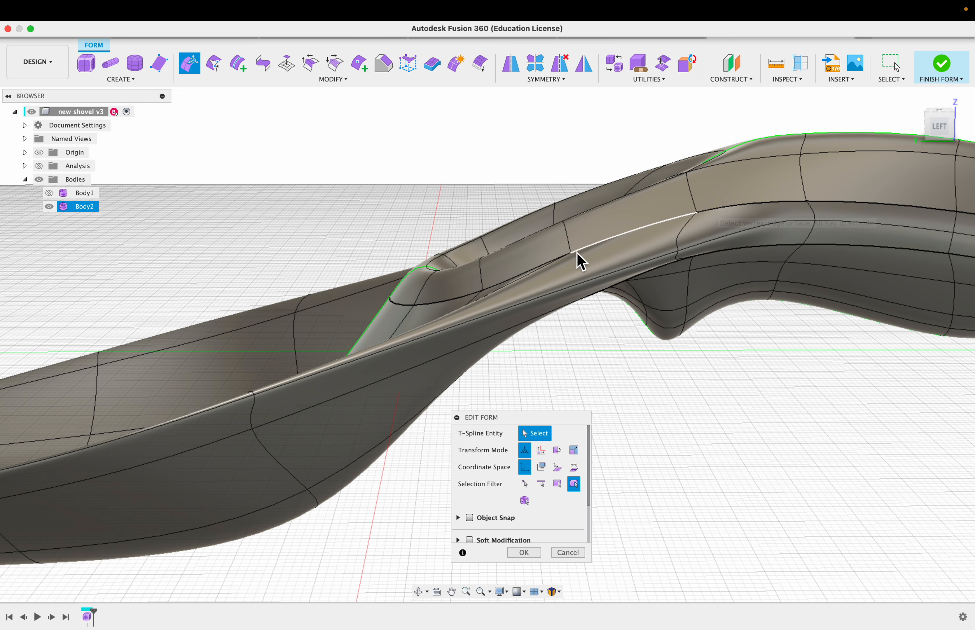
# Select the full edge loop running around the side of the handle and examine the surfaces on its underside.
pyautogui.doubleClick(776, 211)
pyautogui.keyDown('shift'); pyautogui.moveTo(641, 443); pyautogui.dragTo(651, 385, button='middle'); pyautogui.keyUp('shift')
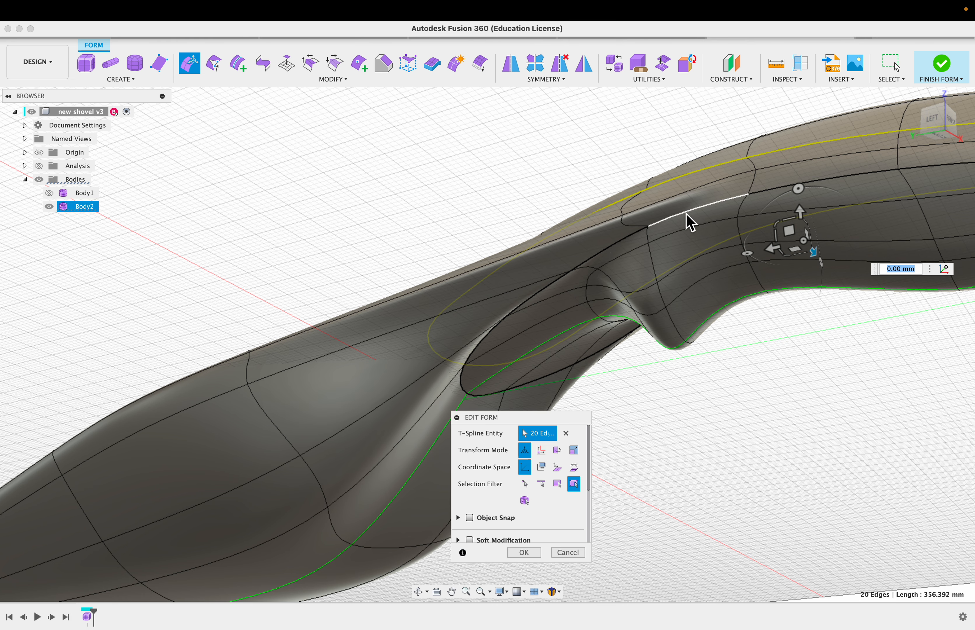
pyautogui.keyDown('shift'); pyautogui.moveTo(695, 456); pyautogui.dragTo(712, 369, button='middle'); pyautogui.keyUp('shift')
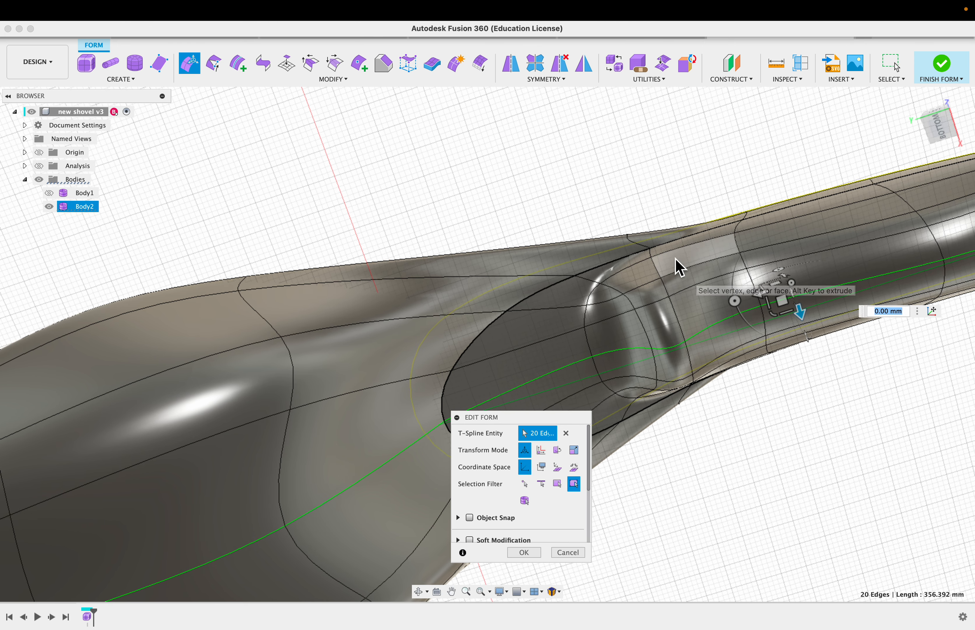
pyautogui.scroll(-3, 679, 271)
pyautogui.scroll(3, 914, 239)
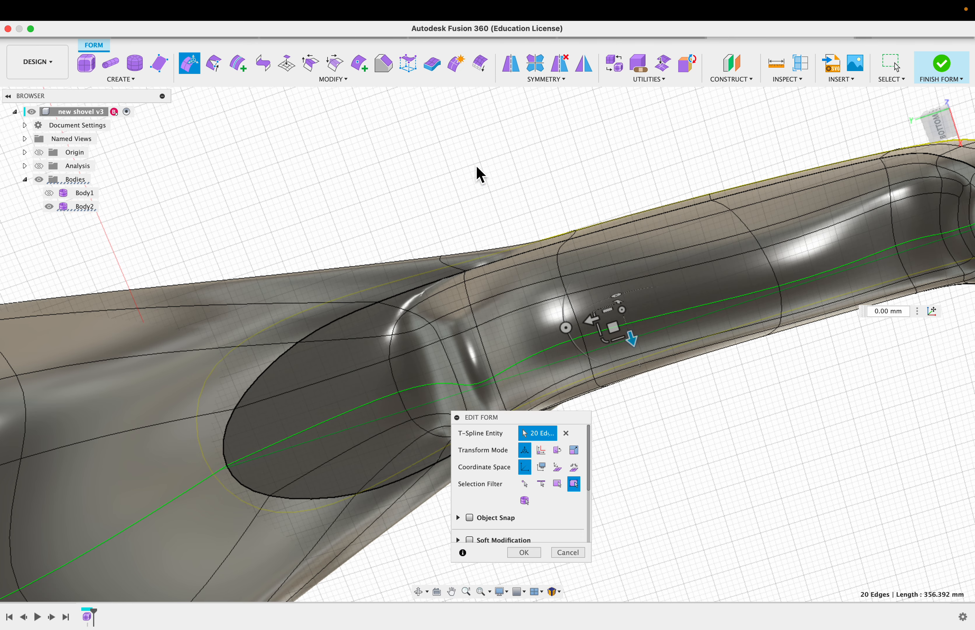
pyautogui.moveTo(479, 174)
pyautogui.keyDown('shift'); pyautogui.mouseDown(button='middle')
pyautogui.moveTo(504, 207)
pyautogui.moveTo(520, 192)
pyautogui.mouseUp(button='middle'); pyautogui.keyUp('shift')
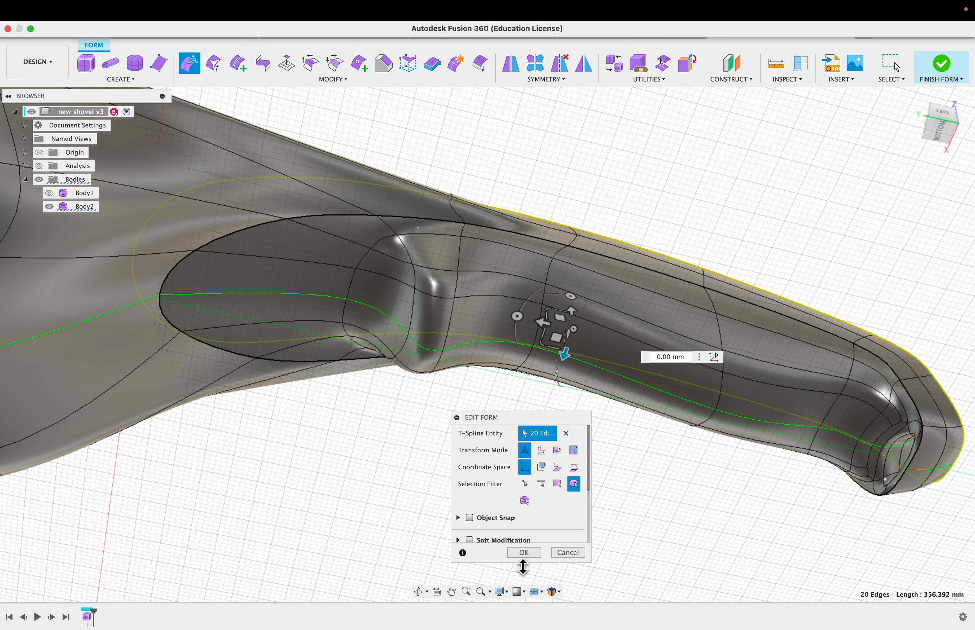
# Switch the visual style to Shaded to inspect the handle and blade surfaces without edge lines, and leave Edit Form.
pyautogui.click(535, 593)
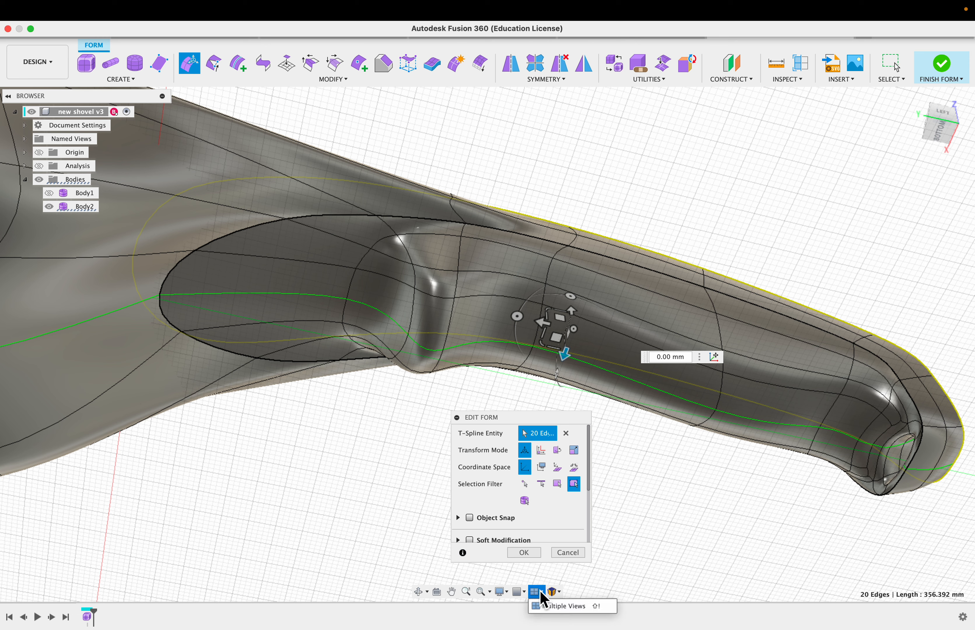
pyautogui.click(518, 592)
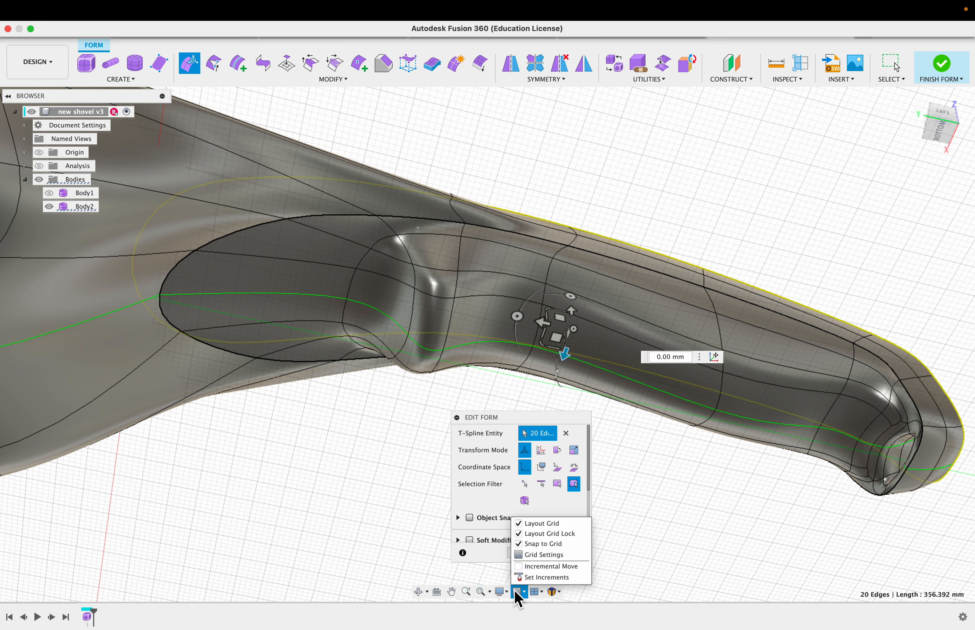
pyautogui.click(501, 592)
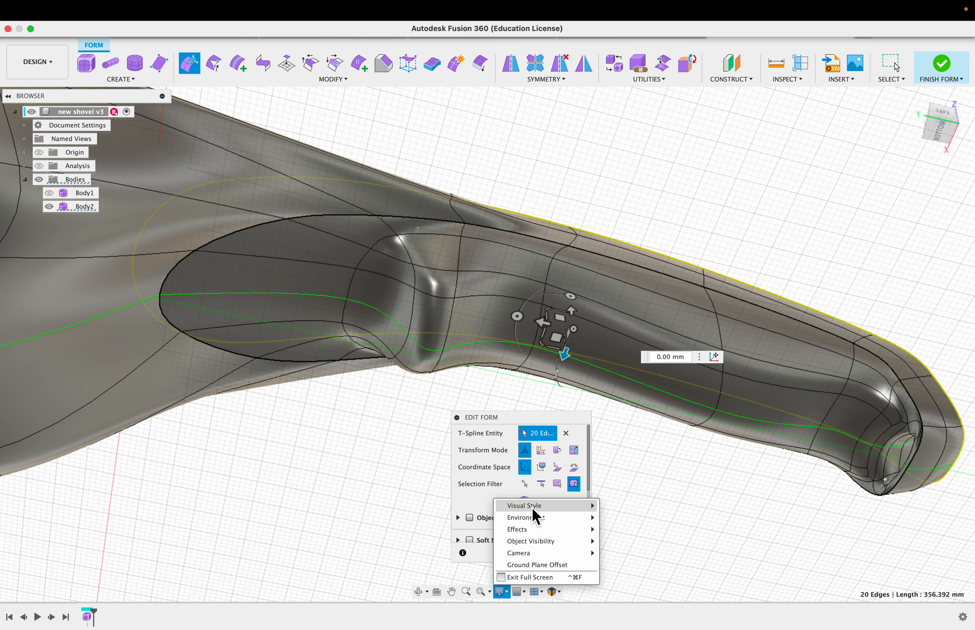
pyautogui.moveTo(541, 507)
pyautogui.click(644, 507)
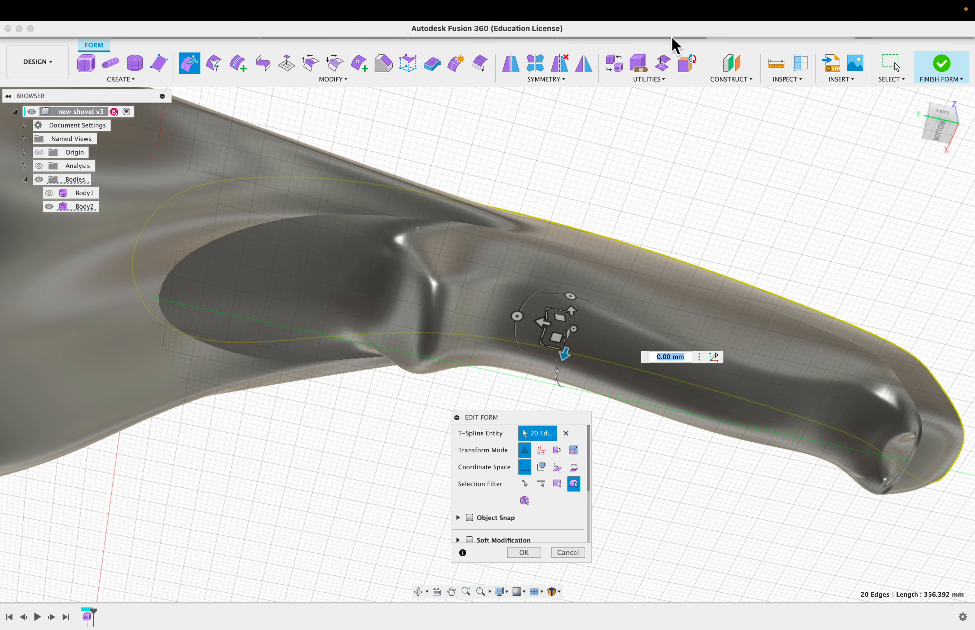
pyautogui.keyDown('shift'); pyautogui.moveTo(668, 152); pyautogui.dragTo(651, 331, button='middle'); pyautogui.keyUp('shift')
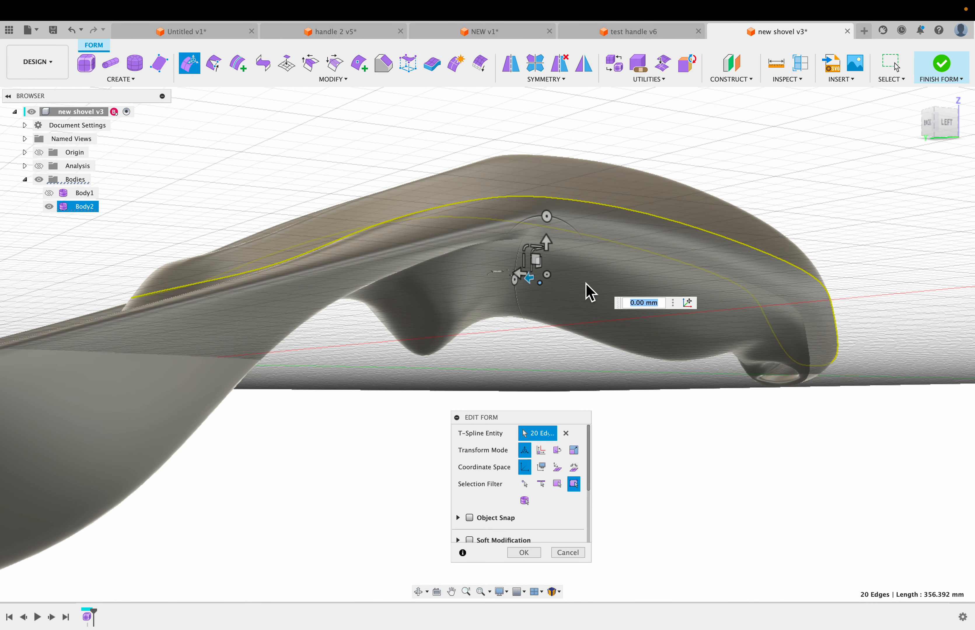
pyautogui.keyDown('shift'); pyautogui.moveTo(819, 176); pyautogui.dragTo(389, 144, button='middle'); pyautogui.keyUp('shift')
pyautogui.scroll(-6, 388, 146)
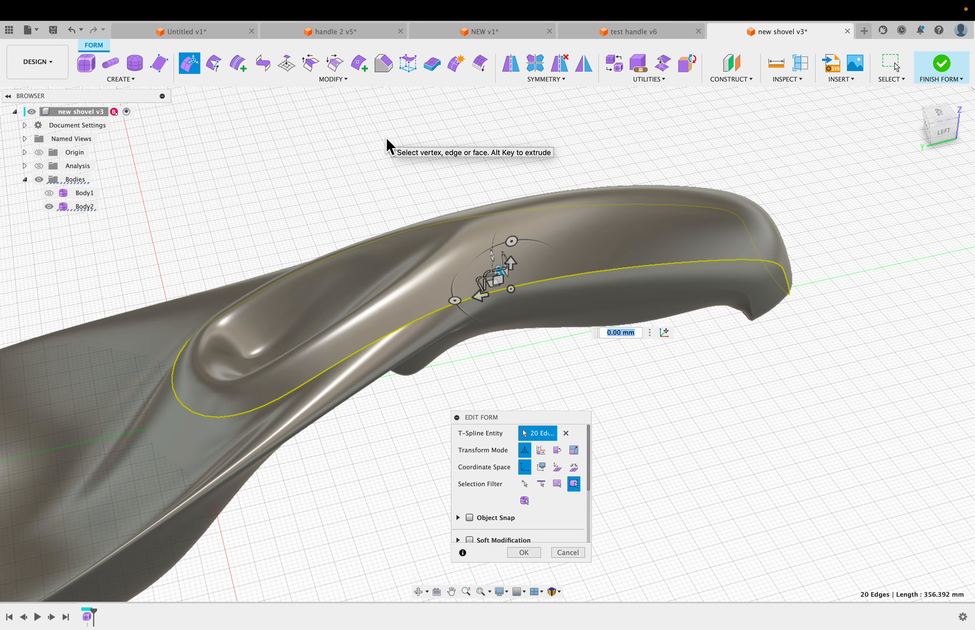
pyautogui.press('Escape')
pyautogui.scroll(3, 127, 323)
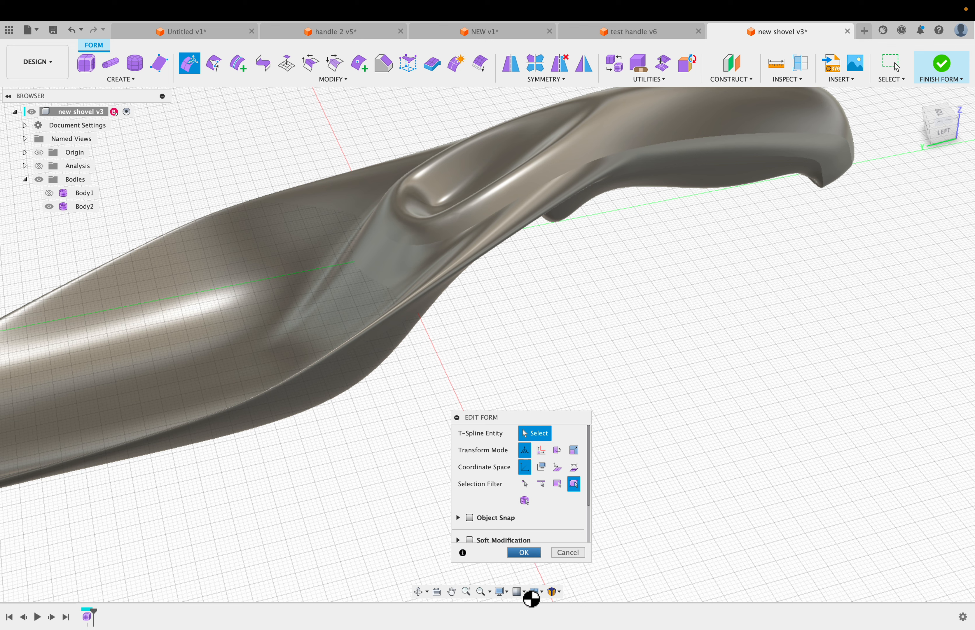
pyautogui.press('Escape')
# Set the visual style to Shaded with Visible Edges Only.
pyautogui.click(500, 592)
pyautogui.moveTo(537, 510)
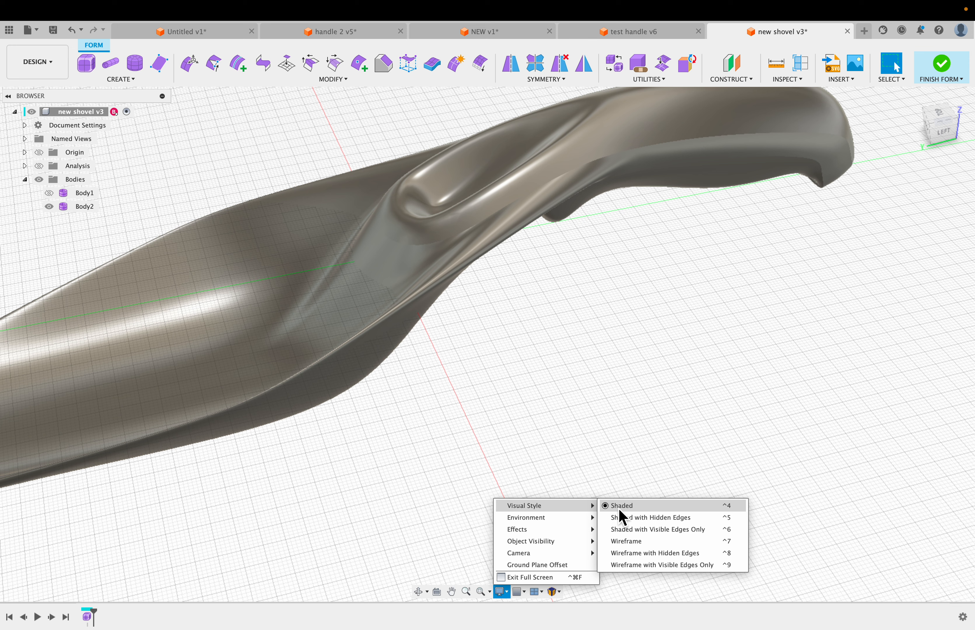
pyautogui.moveTo(597, 537)
pyautogui.moveTo(592, 506)
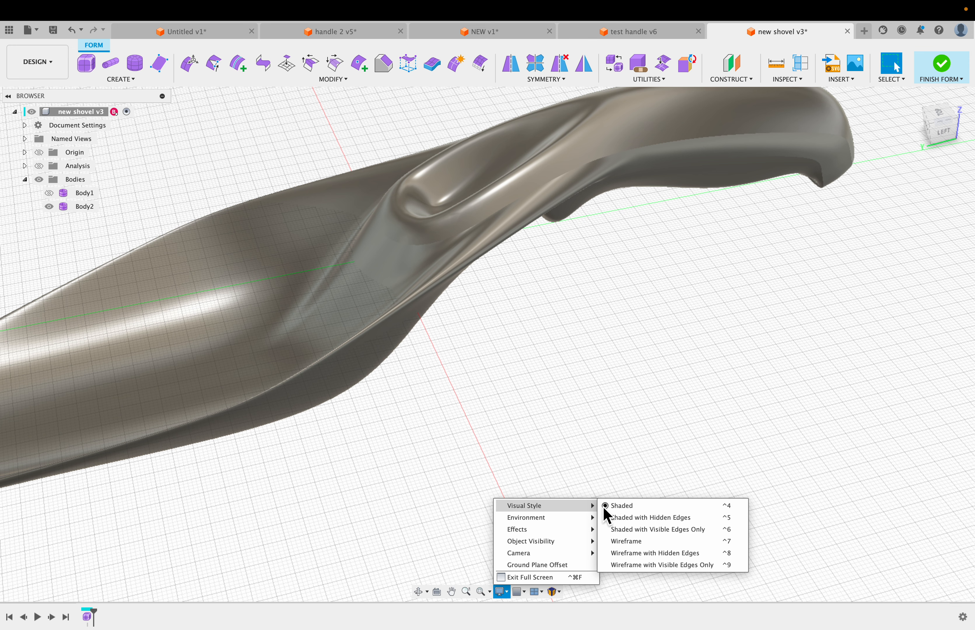
pyautogui.click(649, 530)
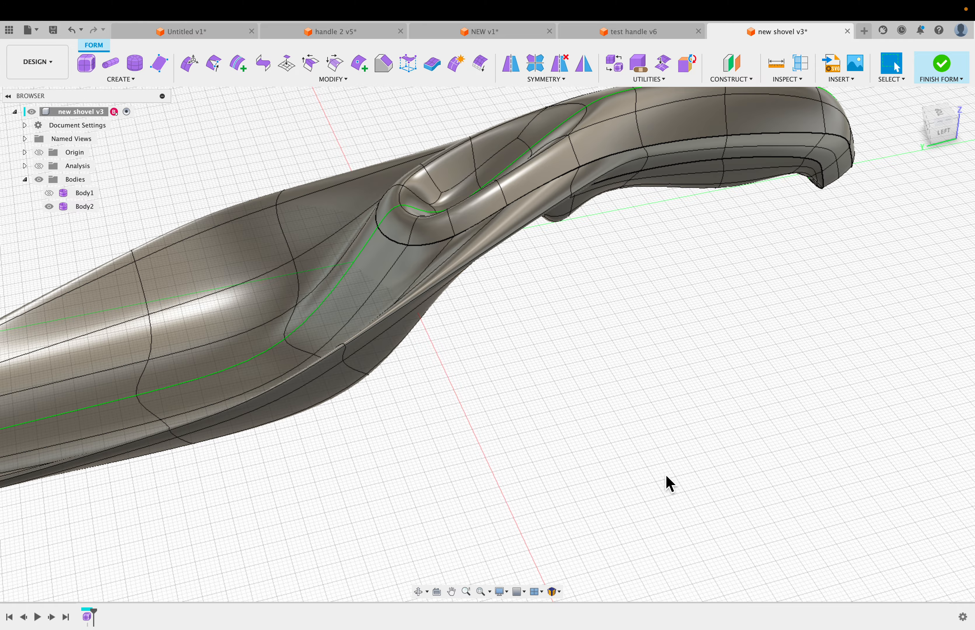
# Show the Analysis section cut through Body2 and view the cut interior where the handle meets the blade.
pyautogui.keyDown('shift'); pyautogui.moveTo(664, 384); pyautogui.dragTo(618, 365, button='middle'); pyautogui.keyUp('shift')
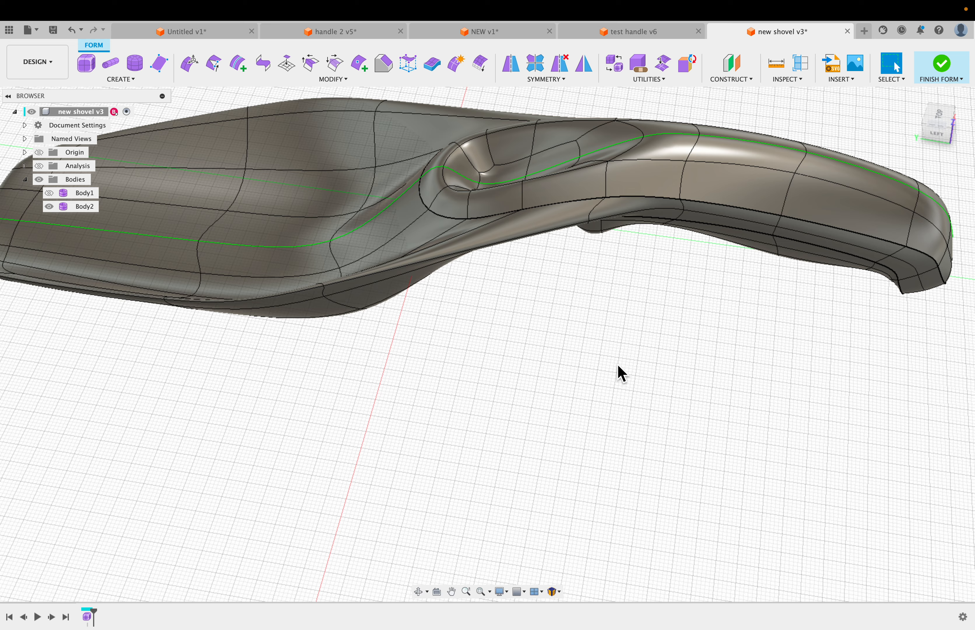
pyautogui.scroll(-3, 618, 365)
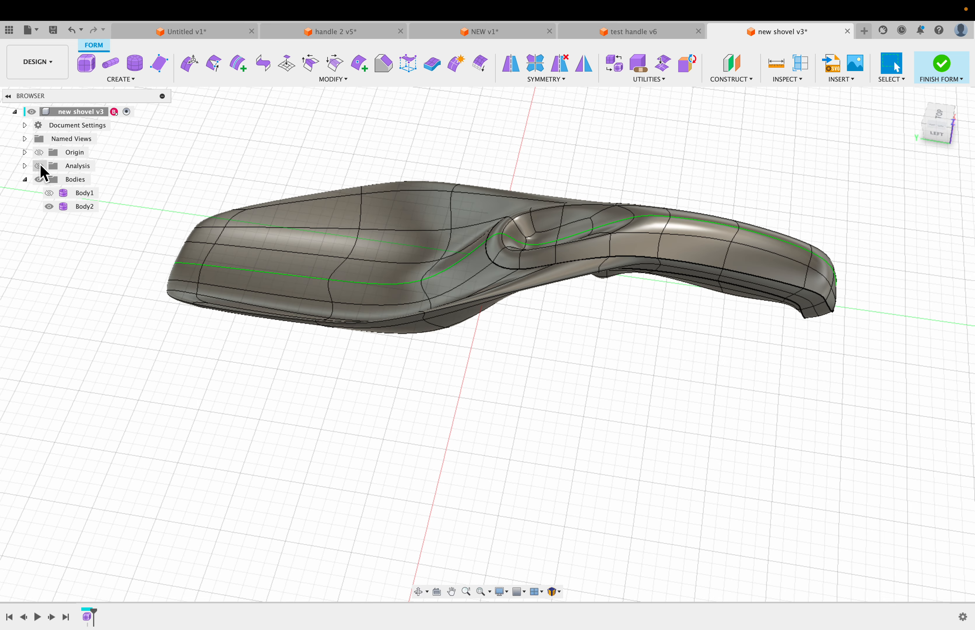
pyautogui.click(40, 166)
pyautogui.keyDown('shift'); pyautogui.moveTo(824, 407); pyautogui.dragTo(660, 365, button='middle'); pyautogui.keyUp('shift')
pyautogui.click(672, 348)
pyautogui.scroll(-2, 670, 350)
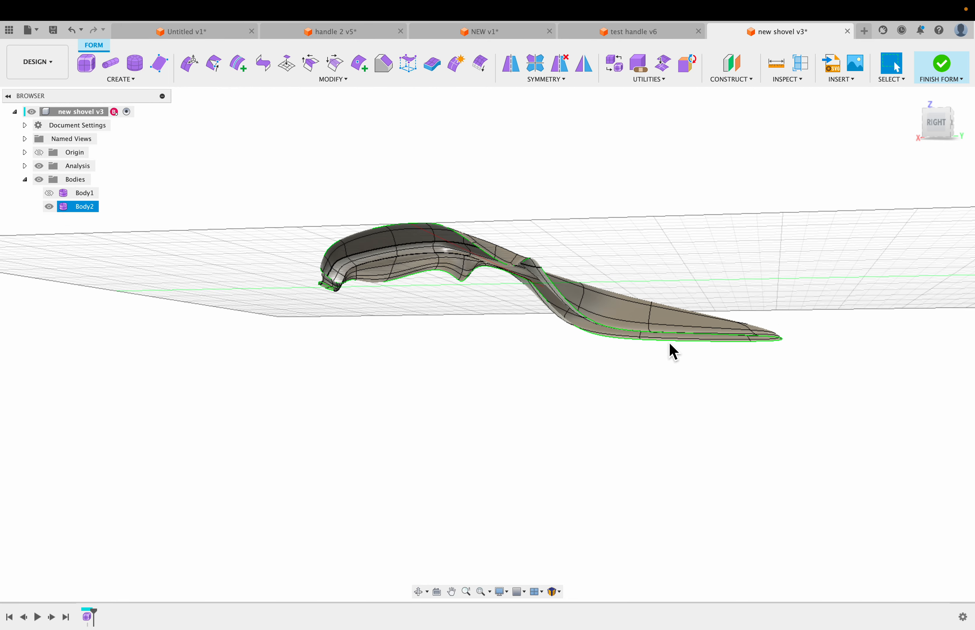
pyautogui.scroll(5, 670, 349)
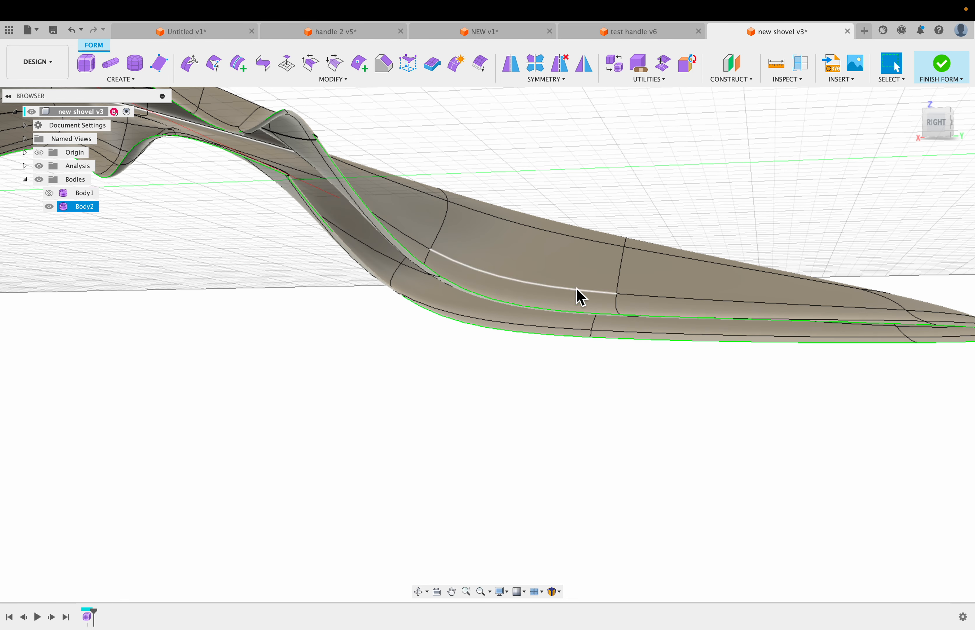
# Move the long narrow interior face at the lower wall of the neck about 2.3 mm horizontally toward the blade with Edit Form.
pyautogui.keyDown('shift'); pyautogui.moveTo(222, 338); pyautogui.dragTo(229, 316, button='middle'); pyautogui.keyUp('shift')
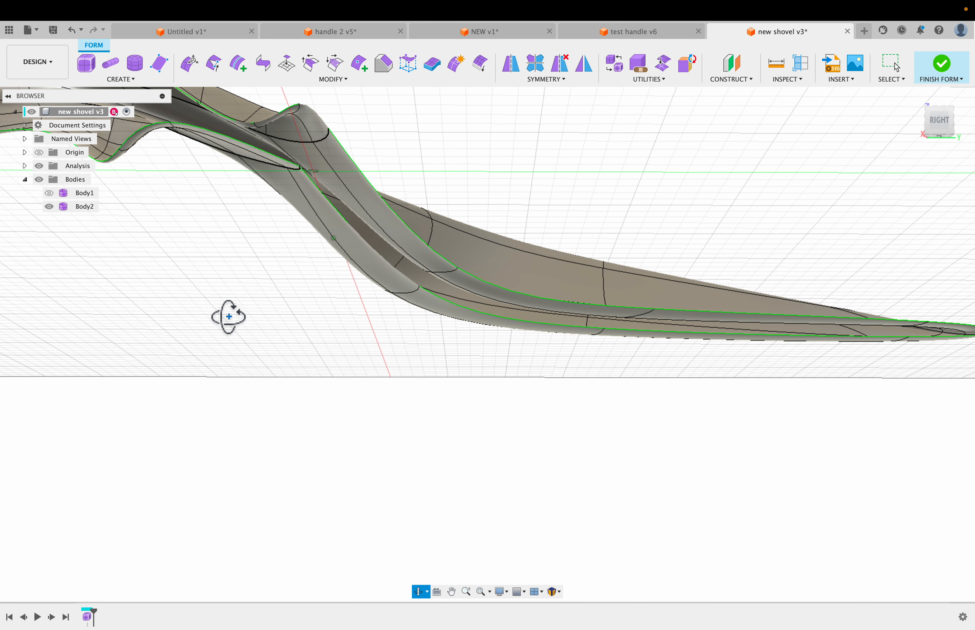
pyautogui.click(354, 247)
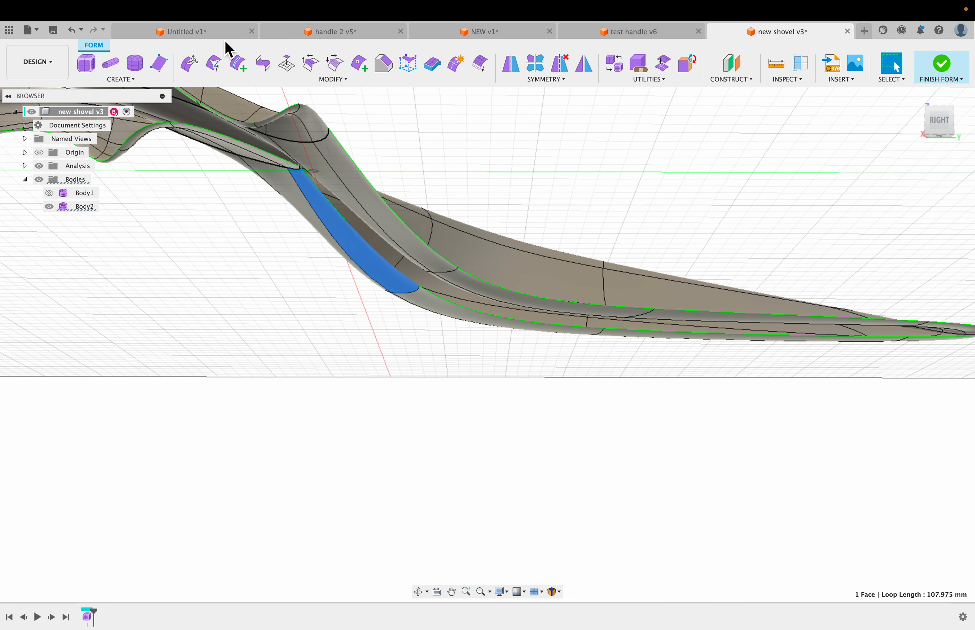
pyautogui.click(192, 65)
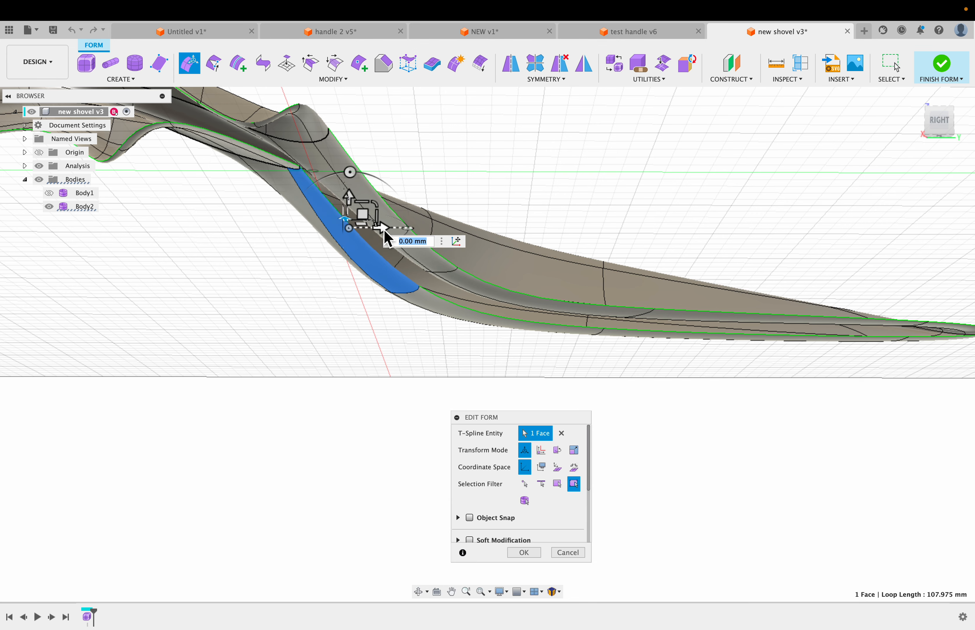
pyautogui.moveTo(386, 231); pyautogui.dragTo(392, 230)
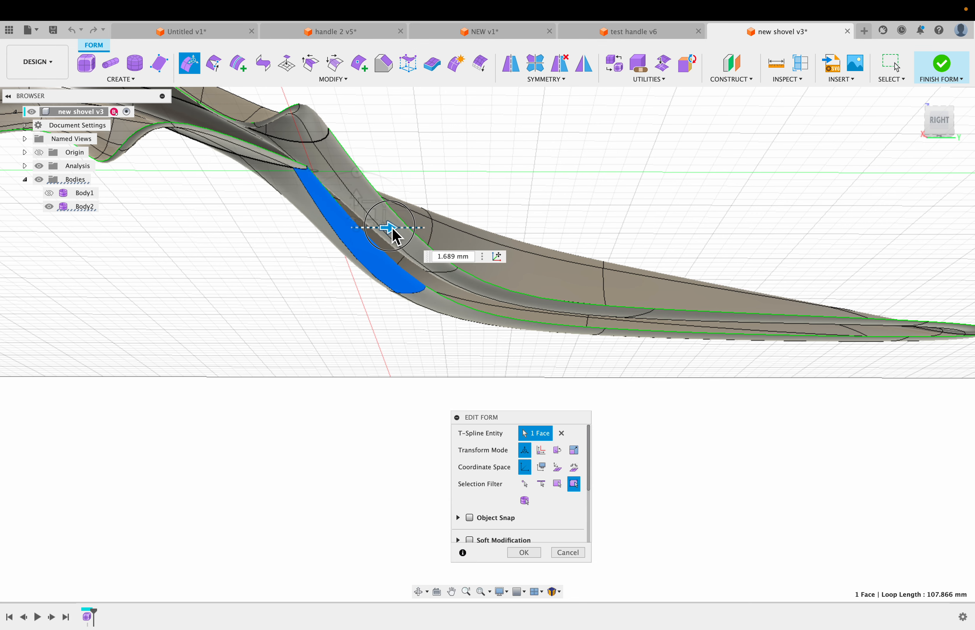
pyautogui.scroll(2, 387, 235)
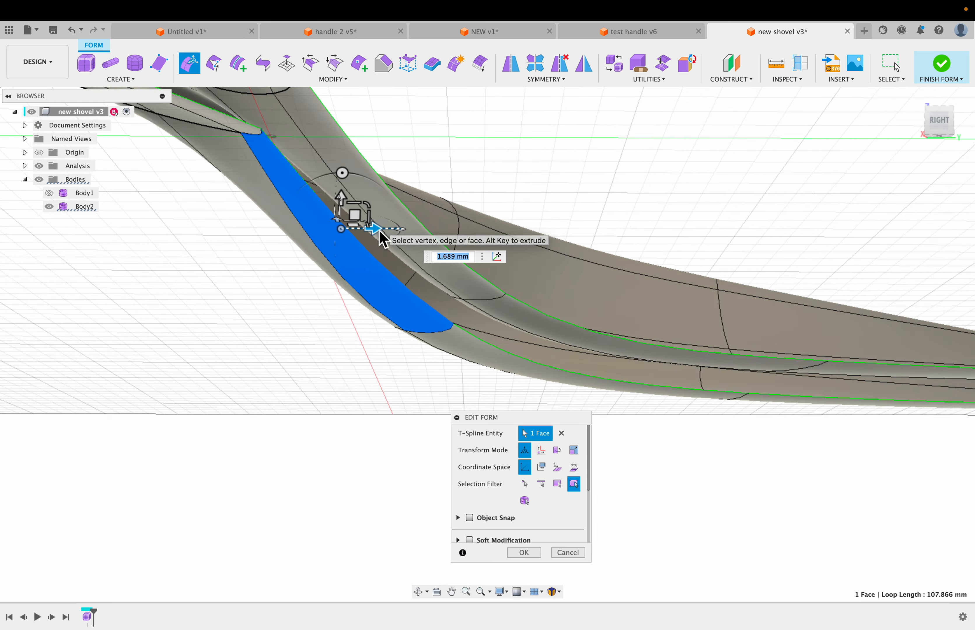
pyautogui.moveTo(375, 228); pyautogui.dragTo(381, 230)
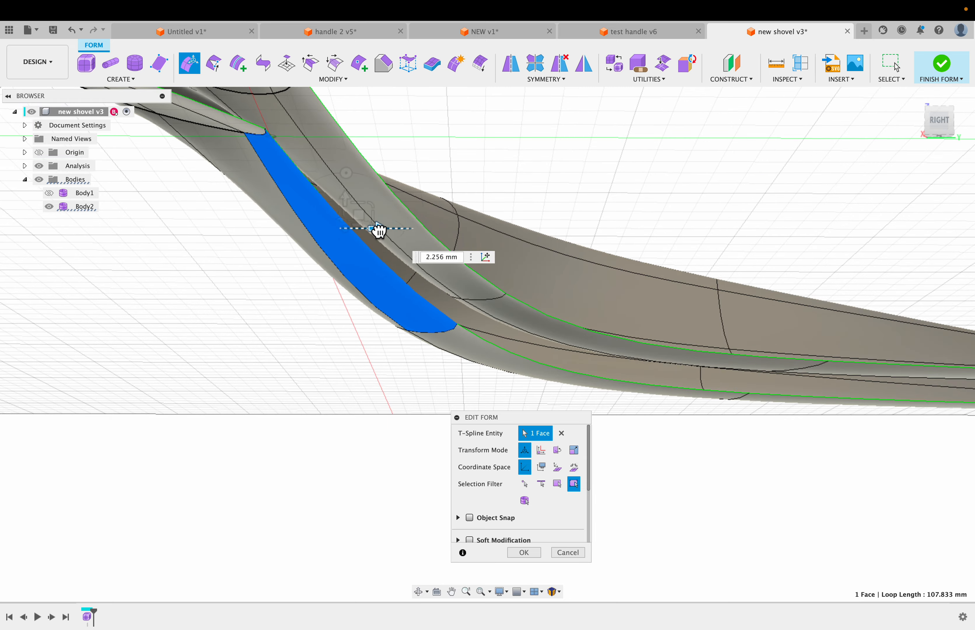
pyautogui.click(527, 556)
# In the Left view, lower the vertex on the upper rim of the handle opening by about 0.77 mm with Edit Form.
pyautogui.keyDown('shift'); pyautogui.moveTo(685, 130); pyautogui.dragTo(289, 317, button='middle'); pyautogui.keyUp('shift')
pyautogui.scroll(-4, 292, 319)
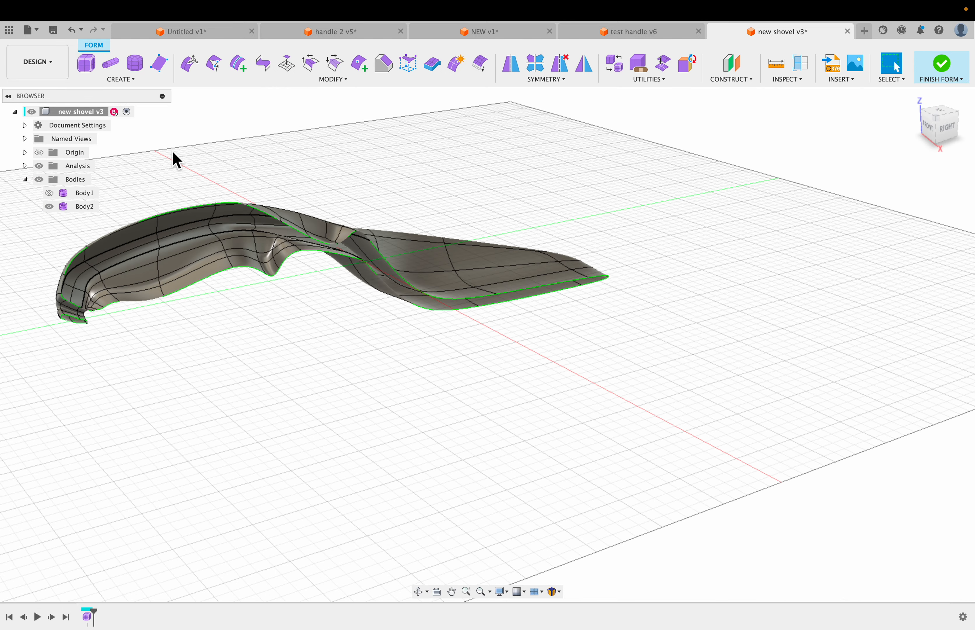
pyautogui.keyDown('shift'); pyautogui.moveTo(173, 152); pyautogui.dragTo(318, 136, button='middle'); pyautogui.keyUp('shift')
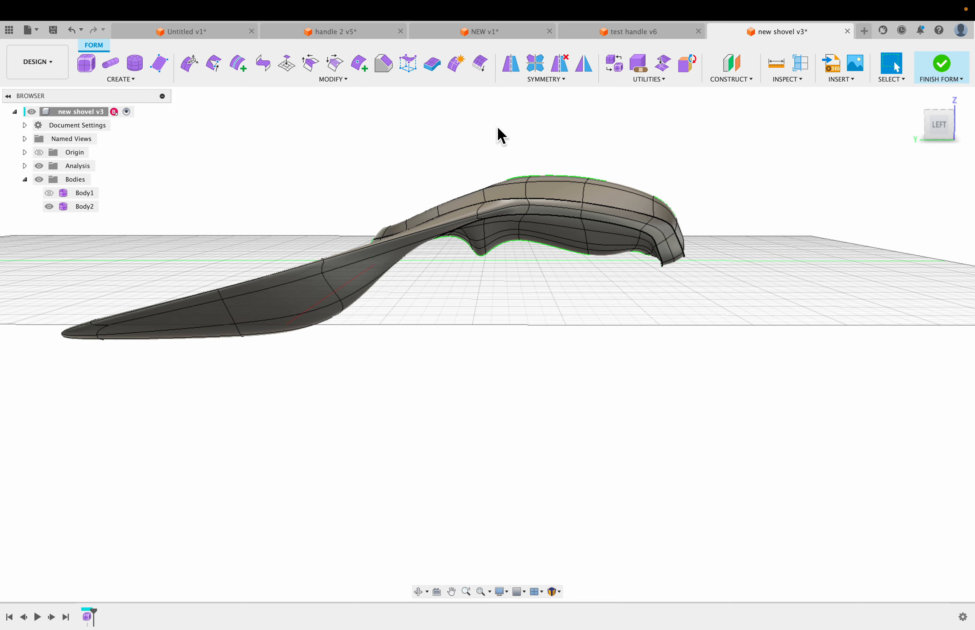
pyautogui.scroll(5, 479, 152)
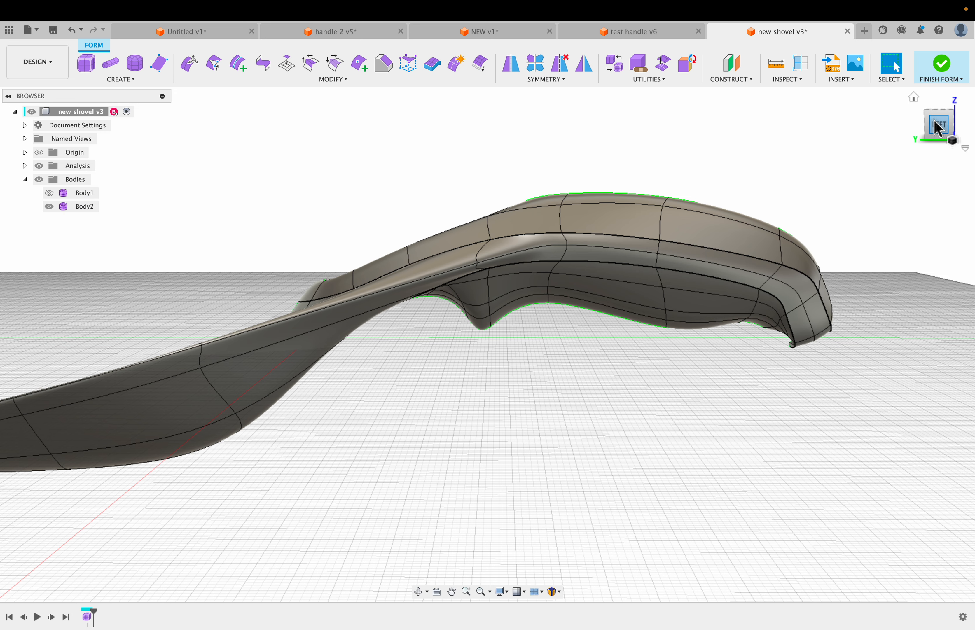
pyautogui.click(938, 128)
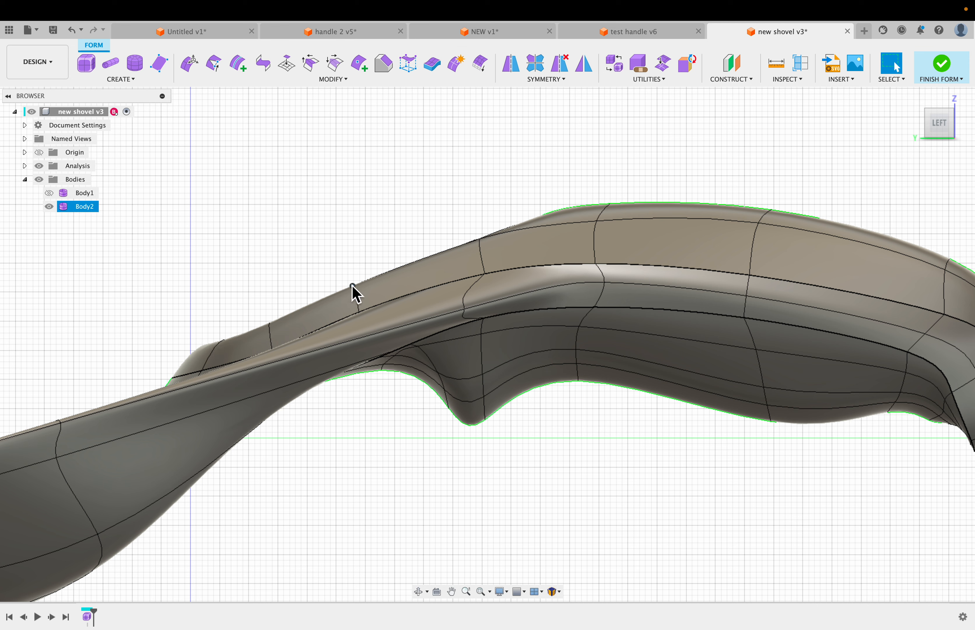
pyautogui.click(200, 67)
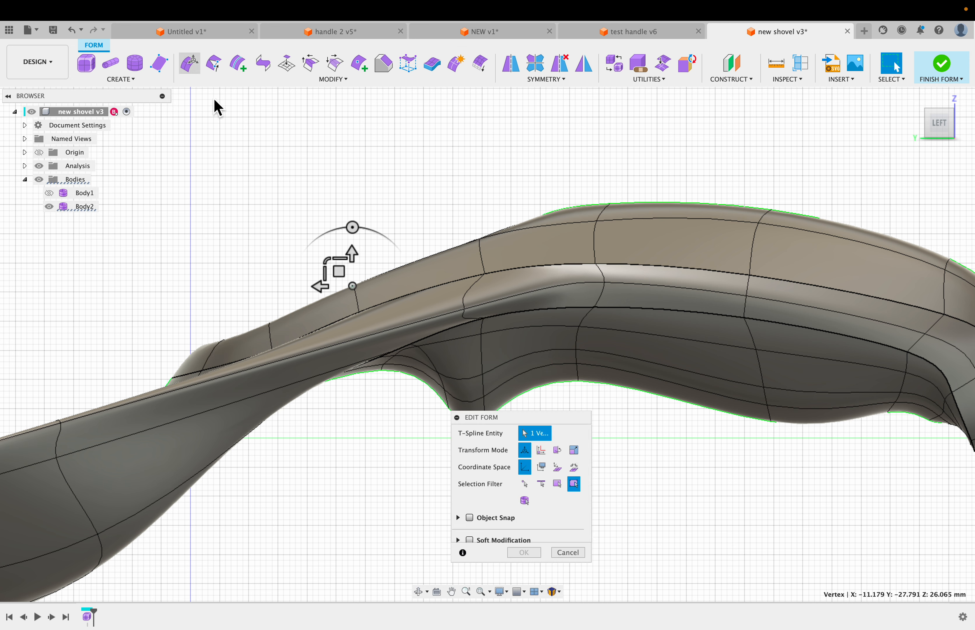
pyautogui.moveTo(358, 268); pyautogui.dragTo(359, 270)
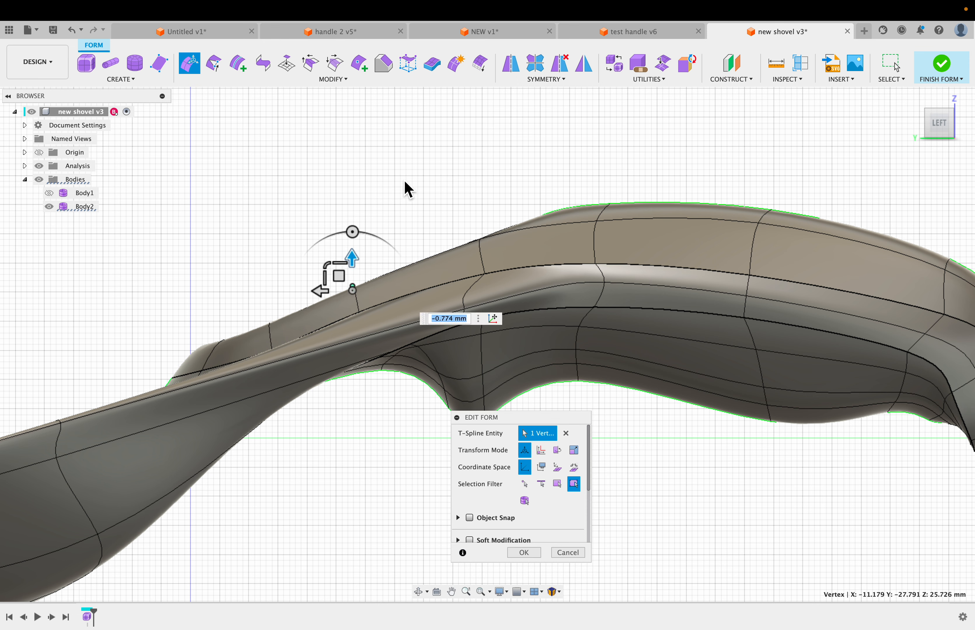
pyautogui.click(455, 180)
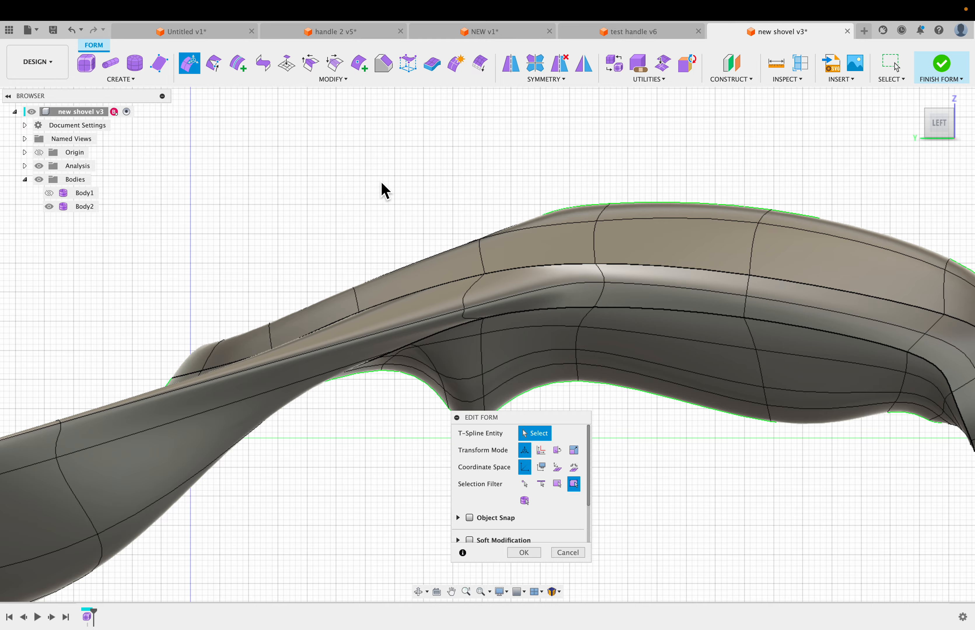
pyautogui.keyDown('shift'); pyautogui.moveTo(383, 192); pyautogui.dragTo(585, 488, button='middle'); pyautogui.keyUp('shift')
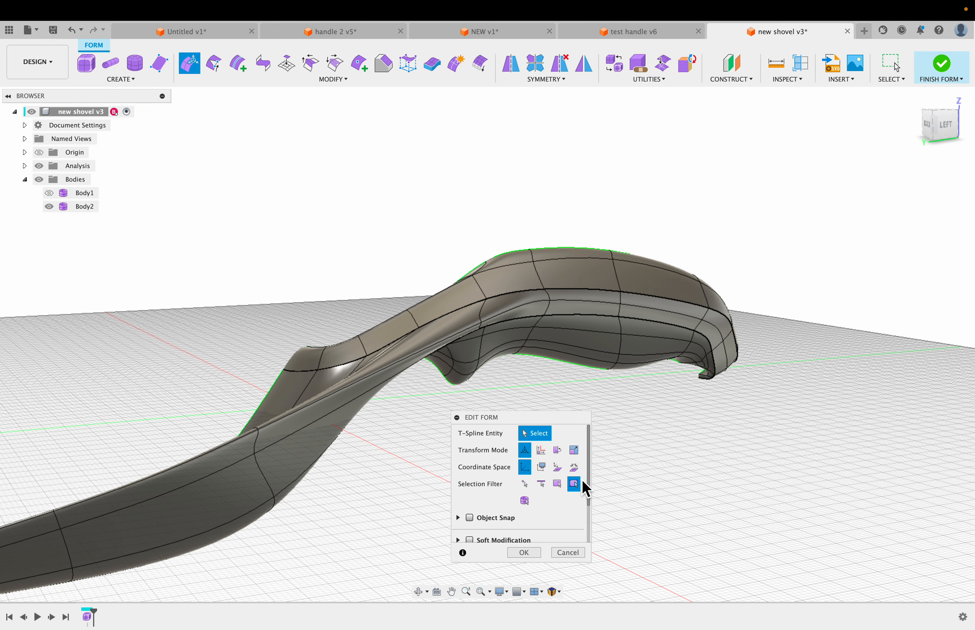
pyautogui.click(529, 554)
# Finish the form to return to solid modelling and hide the section analysis.
pyautogui.keyDown('shift'); pyautogui.moveTo(692, 213); pyautogui.dragTo(688, 189, button='middle'); pyautogui.keyUp('shift')
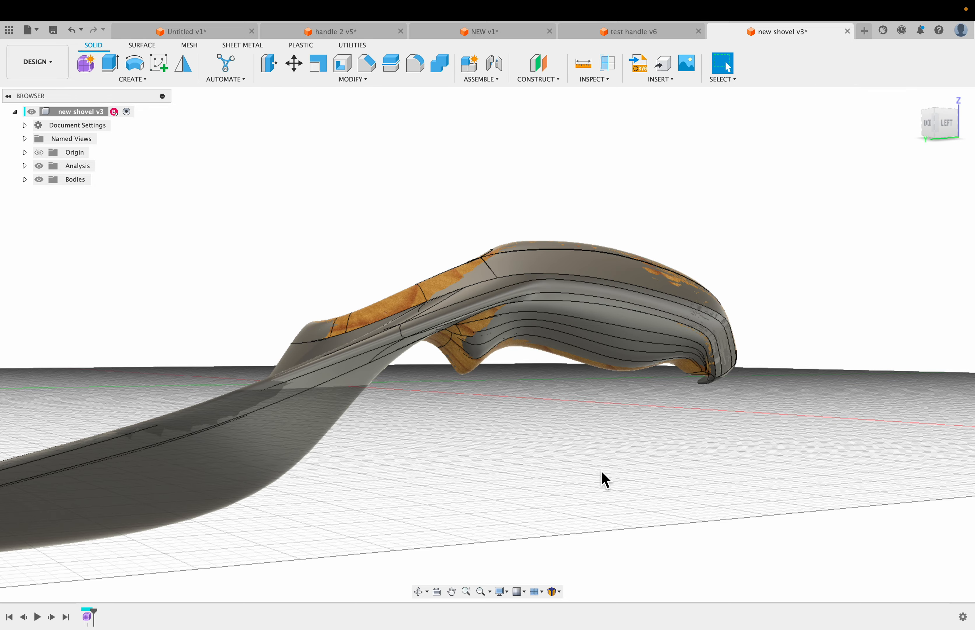
pyautogui.keyDown('shift'); pyautogui.moveTo(444, 455); pyautogui.dragTo(429, 484, button='middle'); pyautogui.keyUp('shift')
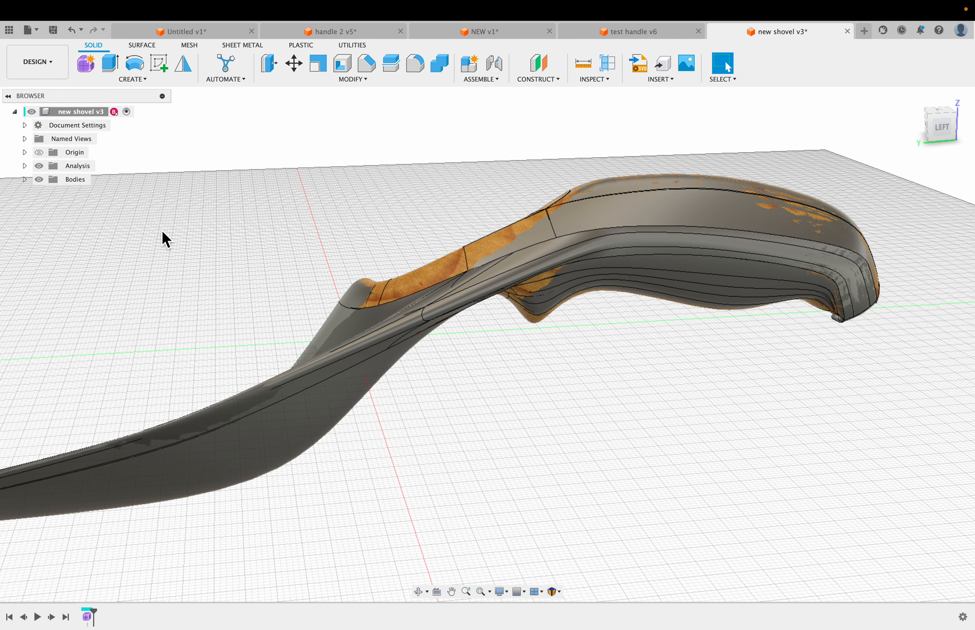
pyautogui.click(39, 166)
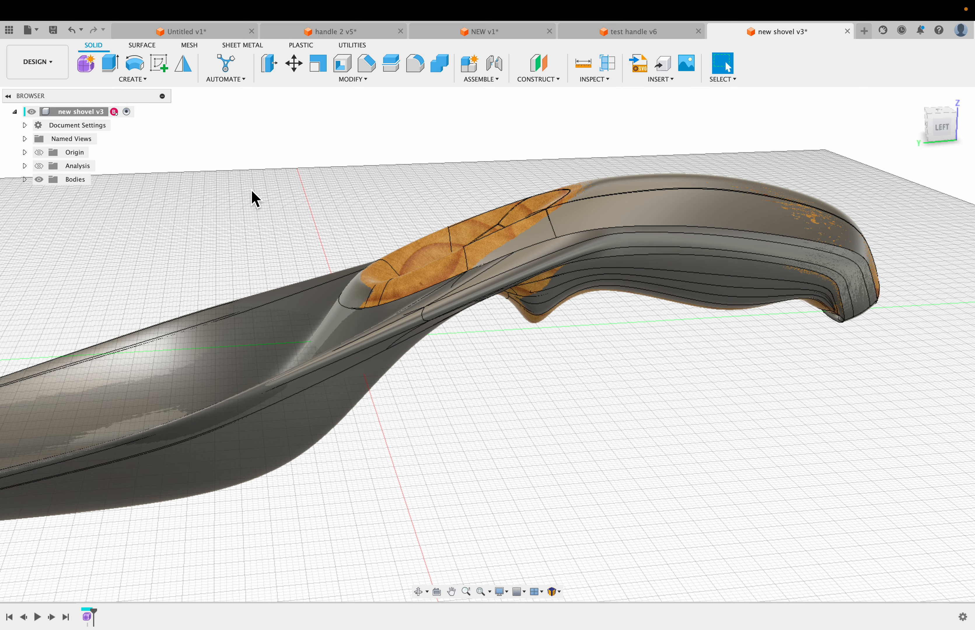
# Hide Body2 and leave only Body1 visible in the canvas.
pyautogui.moveTo(256, 200)
pyautogui.keyDown('shift'); pyautogui.mouseDown(button='middle')
pyautogui.moveTo(270, 189)
pyautogui.moveTo(257, 201)
pyautogui.mouseUp(button='middle'); pyautogui.keyUp('shift')
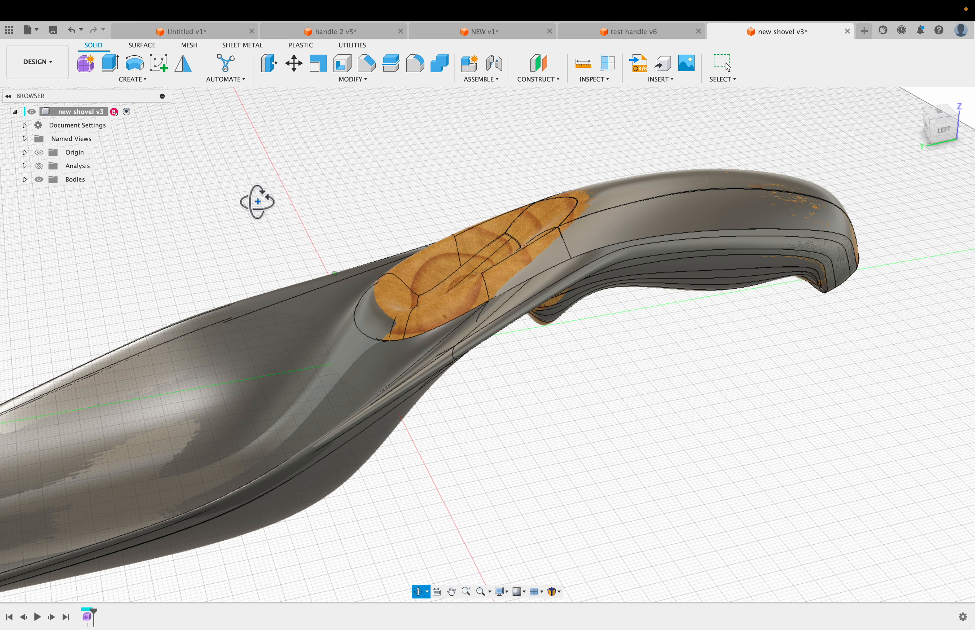
pyautogui.click(49, 192)
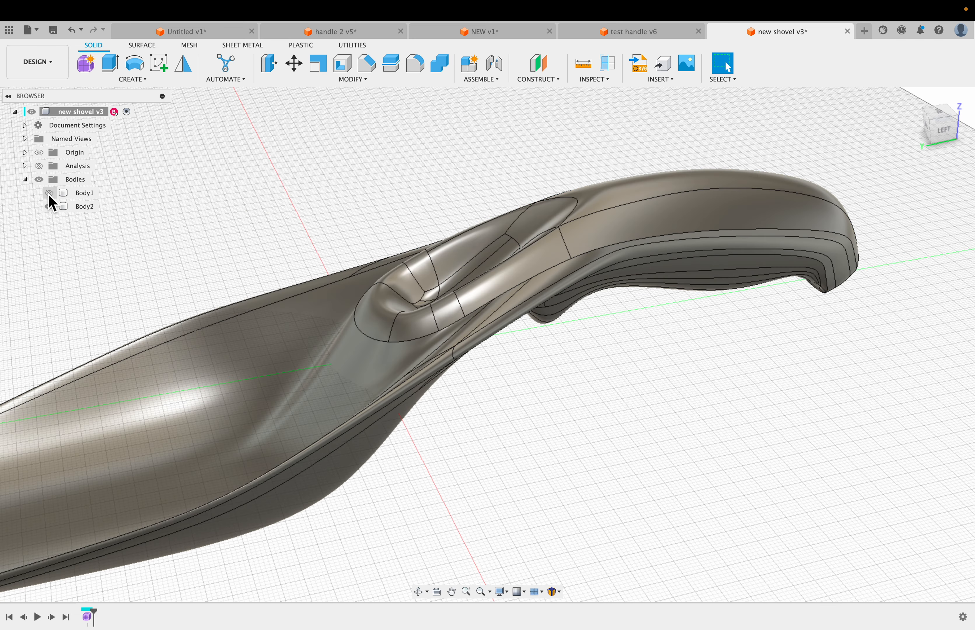
pyautogui.click(48, 207)
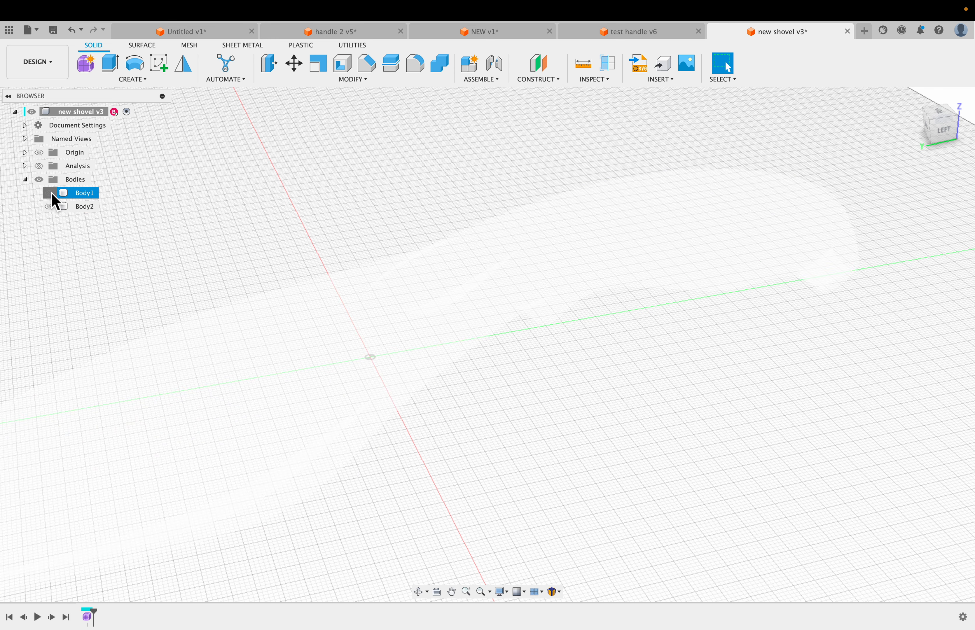
pyautogui.click(49, 193)
# Examine Body1 from several angles, checking the blade edge, the wooden handle with its thumb recess, and the opening at the handle's end.
pyautogui.keyDown('shift'); pyautogui.moveTo(402, 184); pyautogui.dragTo(340, 186, button='middle'); pyautogui.keyUp('shift')
pyautogui.click(214, 342)
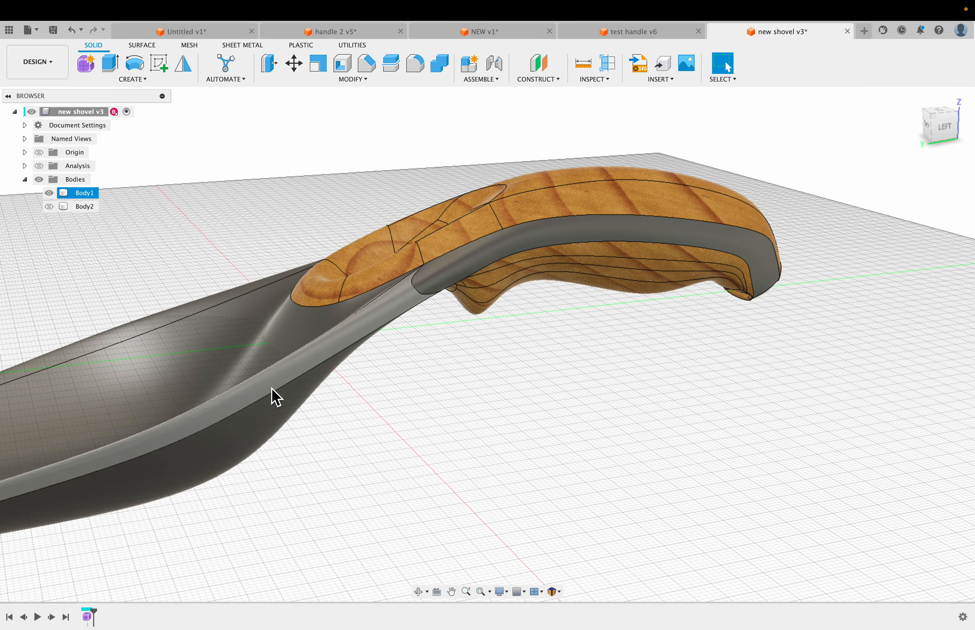
pyautogui.click(844, 279)
pyautogui.keyDown('shift'); pyautogui.moveTo(704, 481); pyautogui.dragTo(678, 471, button='middle'); pyautogui.keyUp('shift')
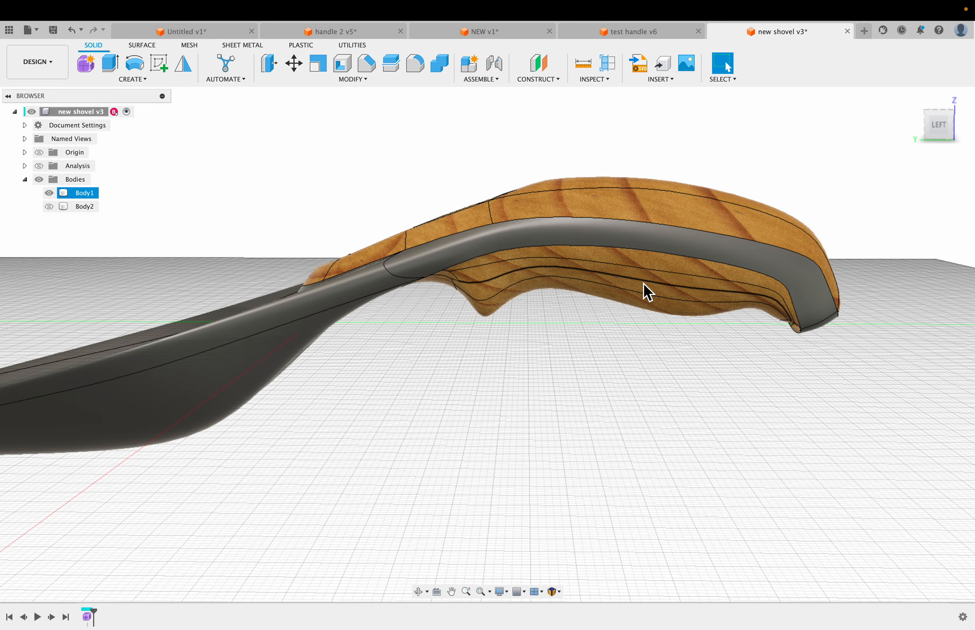
pyautogui.keyDown('shift'); pyautogui.moveTo(620, 428); pyautogui.dragTo(532, 428, button='middle'); pyautogui.keyUp('shift')
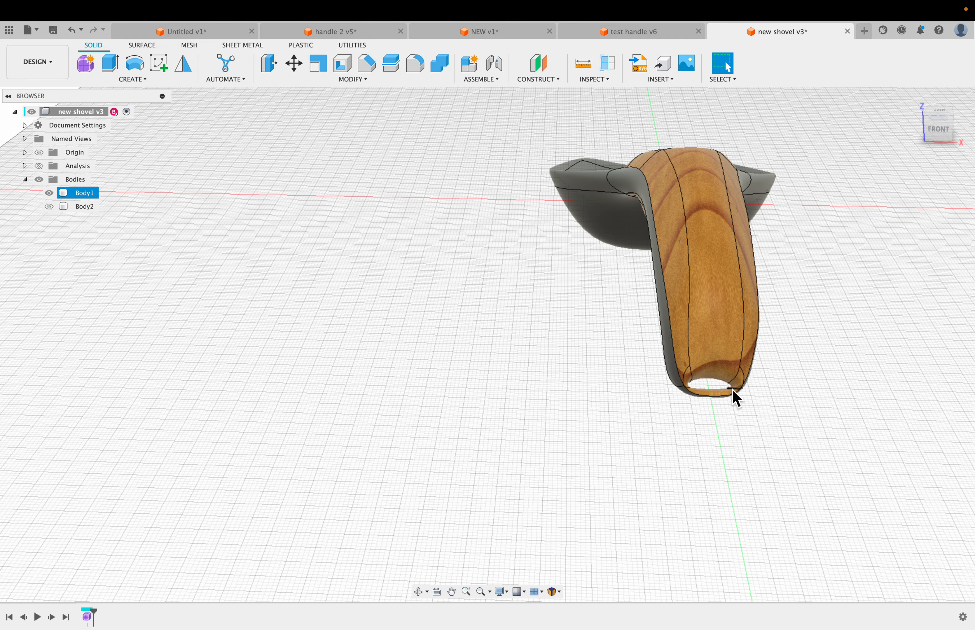
pyautogui.keyDown('shift'); pyautogui.moveTo(685, 375); pyautogui.dragTo(681, 438, button='middle'); pyautogui.keyUp('shift')
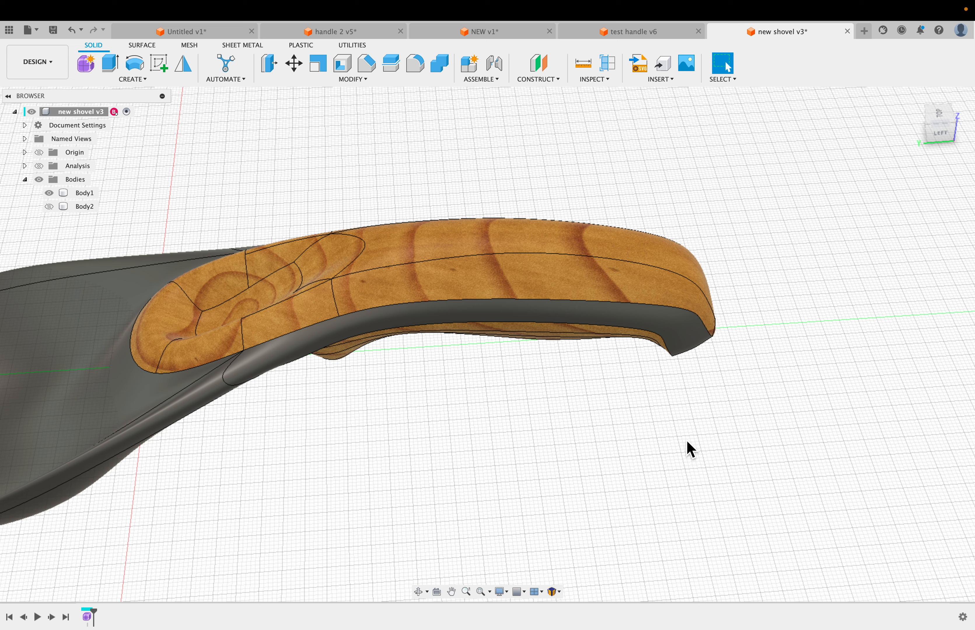
pyautogui.scroll(-3, 466, 202)
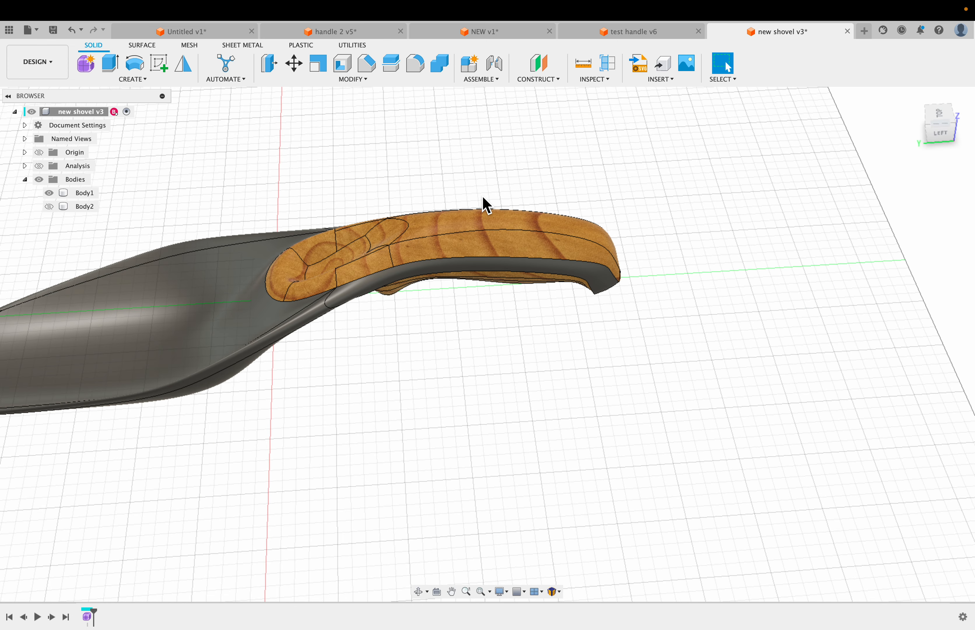
pyautogui.scroll(-3, 66, 385)
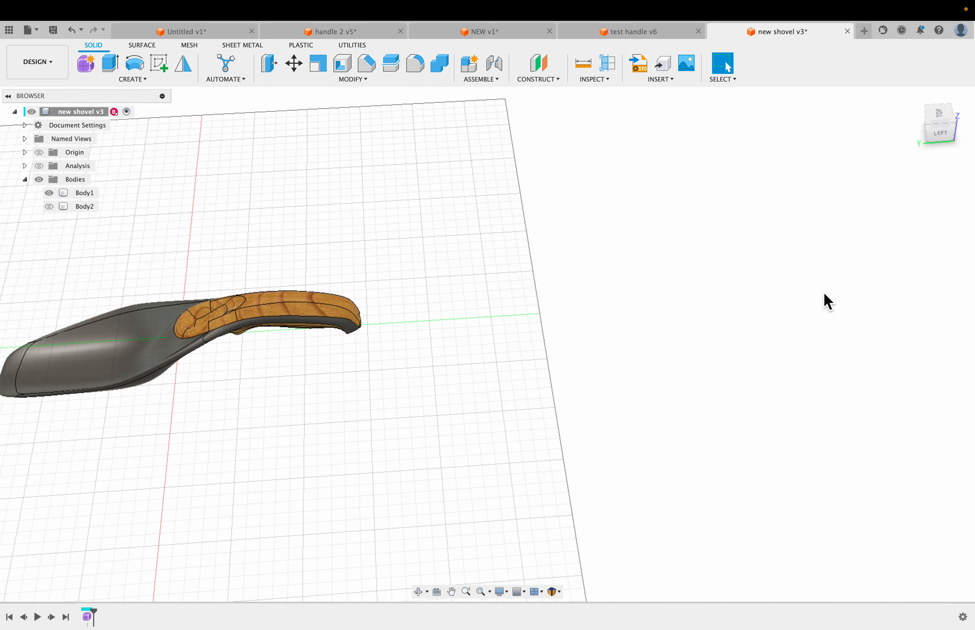
pyautogui.scroll(-2, 827, 301)
pyautogui.scroll(5, 256, 309)
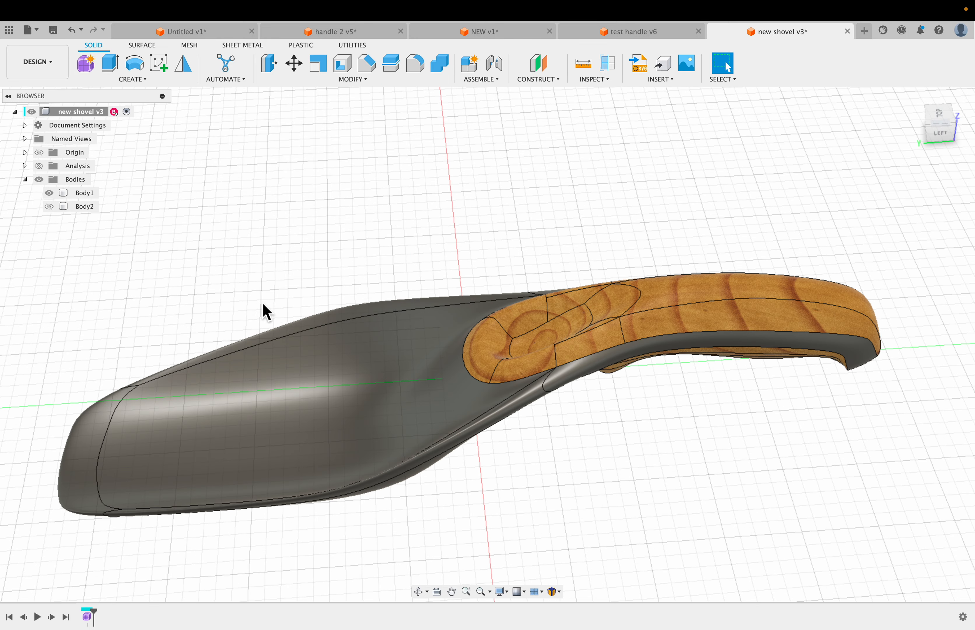
pyautogui.keyDown('shift'); pyautogui.moveTo(351, 205); pyautogui.dragTo(353, 243, button='middle'); pyautogui.keyUp('shift')
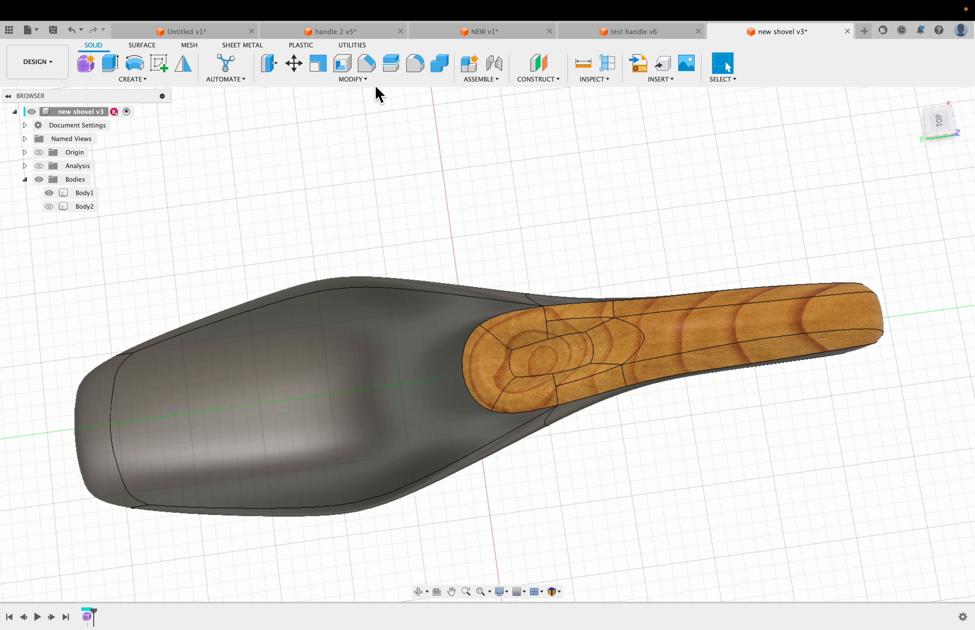
# Recolour the Steel - Satin appearance in the design to a muted red, RGB 205, 116, 116.
pyautogui.click(342, 80)
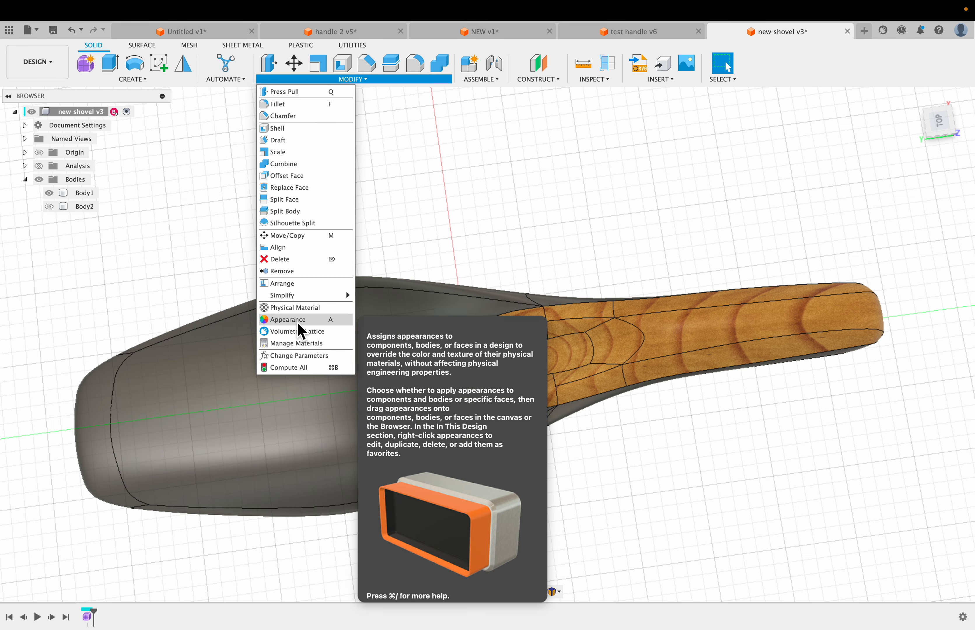
pyautogui.click(295, 320)
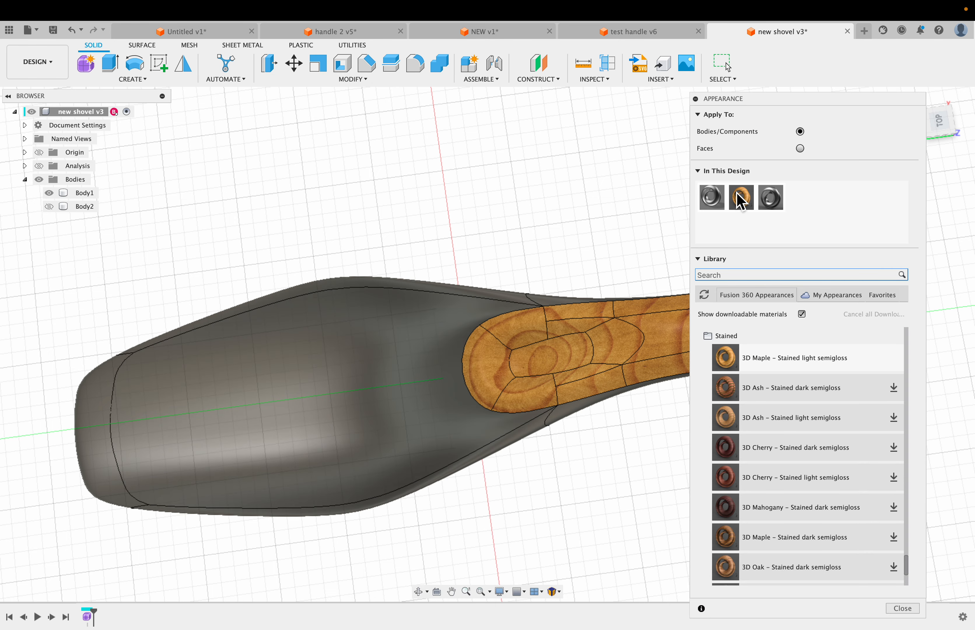
pyautogui.doubleClick(774, 200)
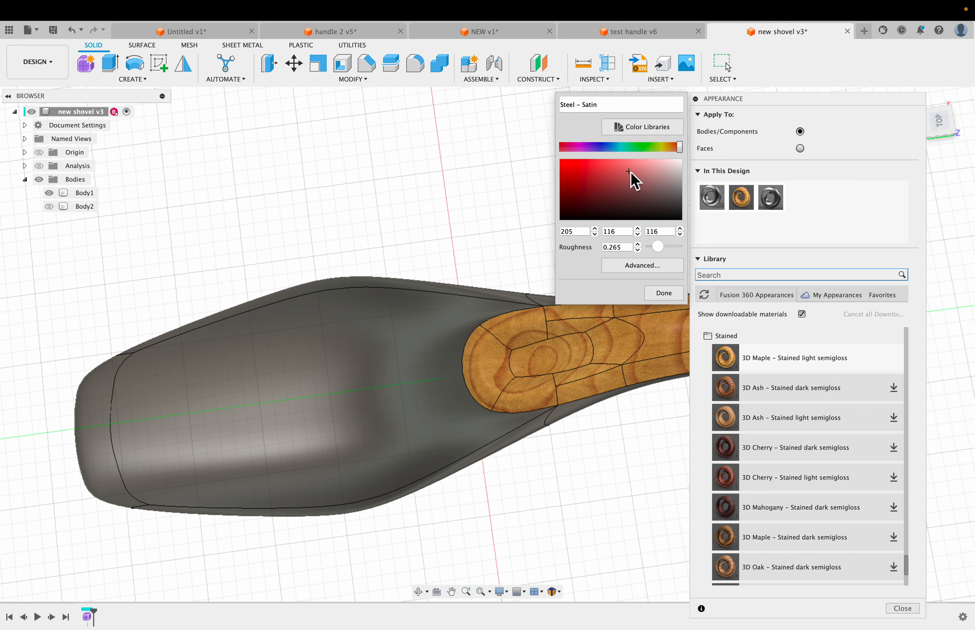
pyautogui.click(664, 294)
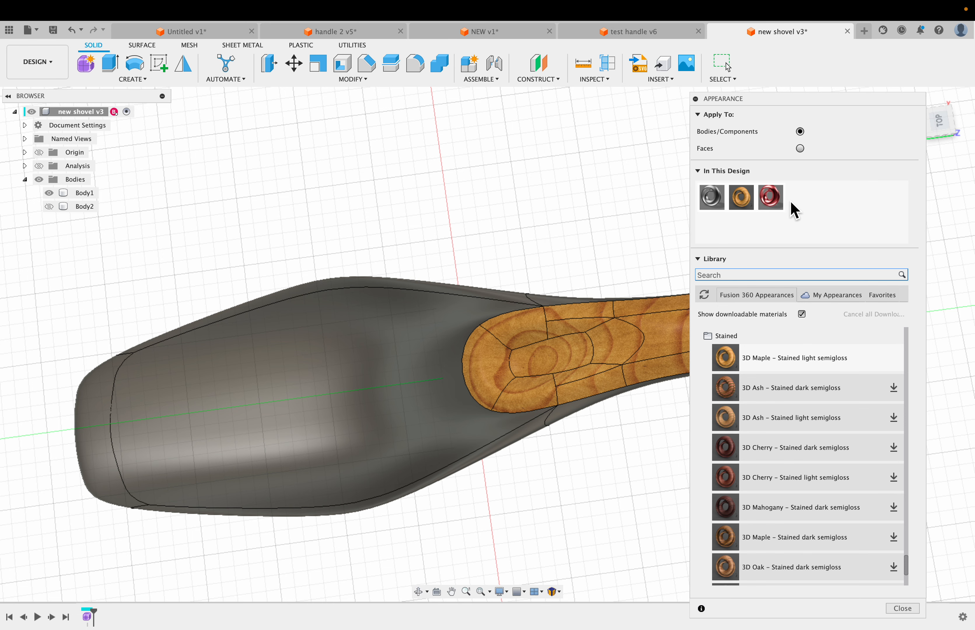
# Change the colour of the Aluminum - Anodized Rough (Red) appearance used on the blade to light grey, RGB 196, 203, 203.
pyautogui.doubleClick(717, 196)
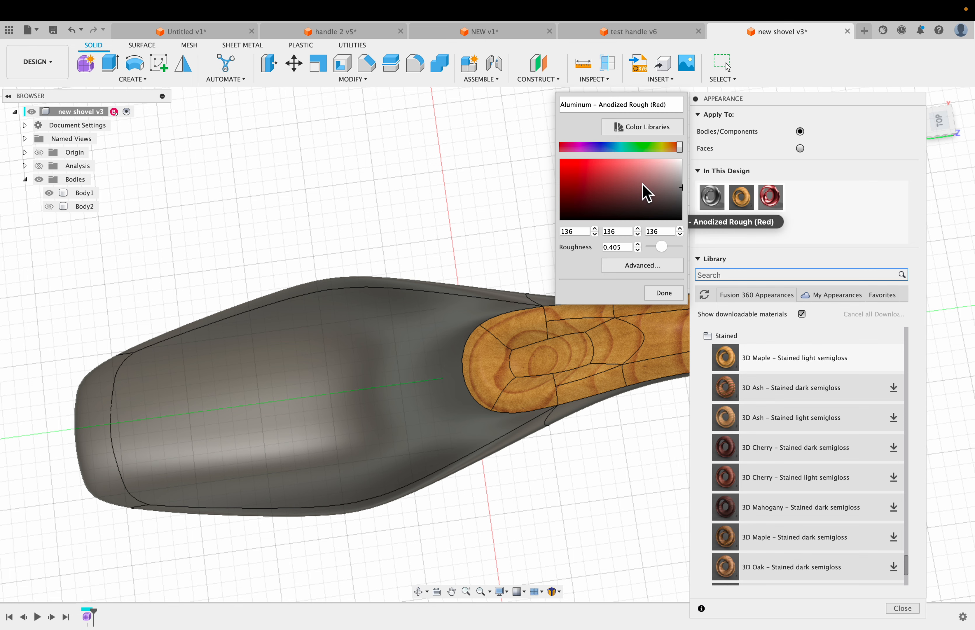
pyautogui.click(633, 170)
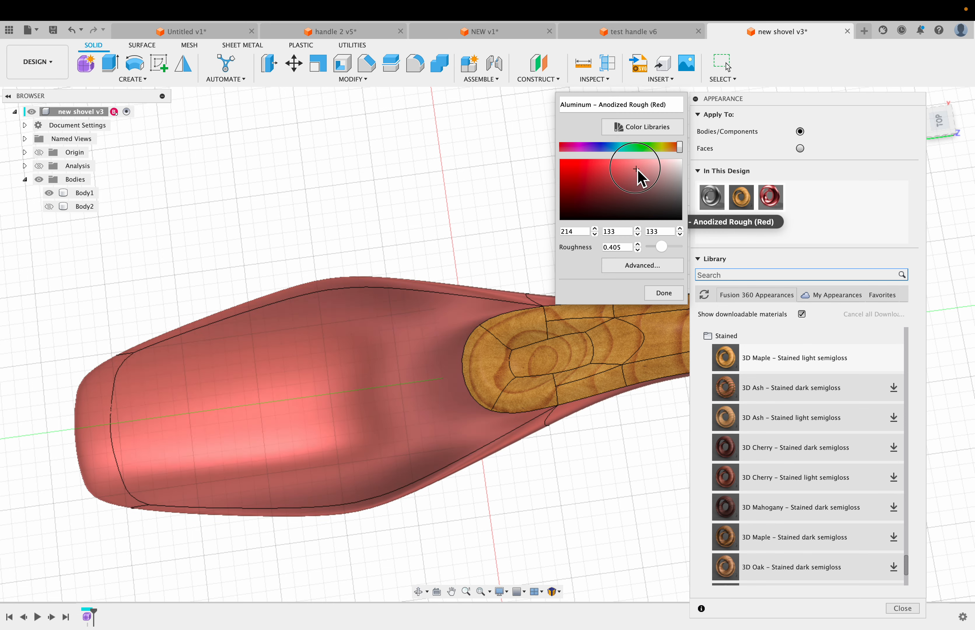
pyautogui.moveTo(638, 172); pyautogui.dragTo(699, 176)
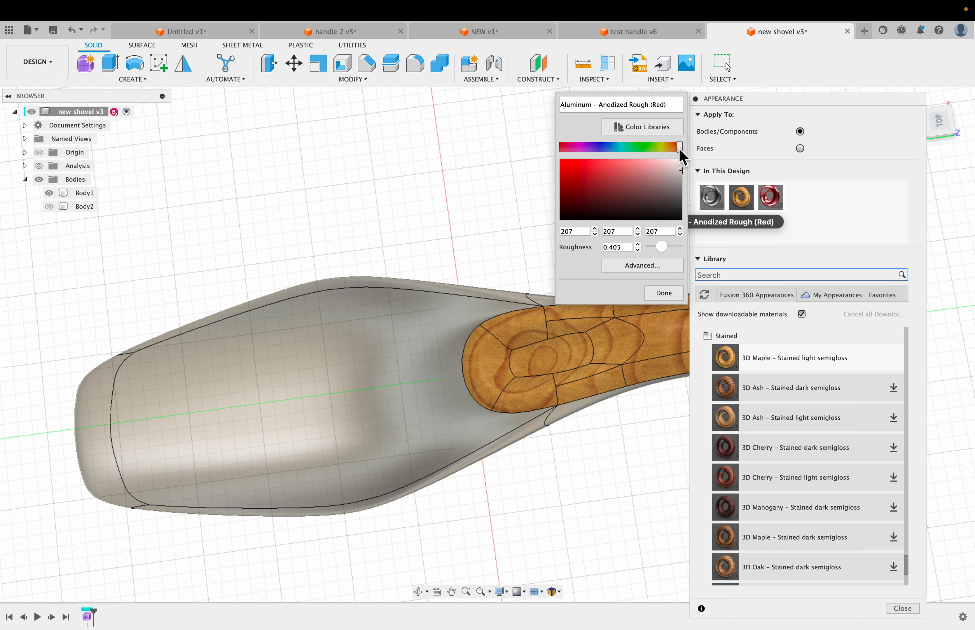
pyautogui.moveTo(679, 148); pyautogui.dragTo(622, 147)
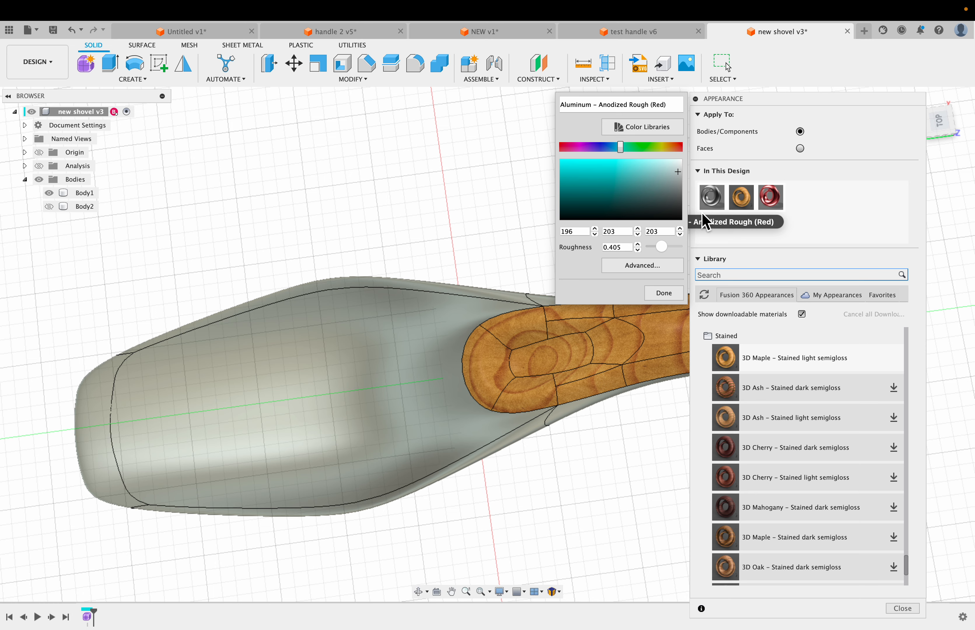
pyautogui.click(819, 192)
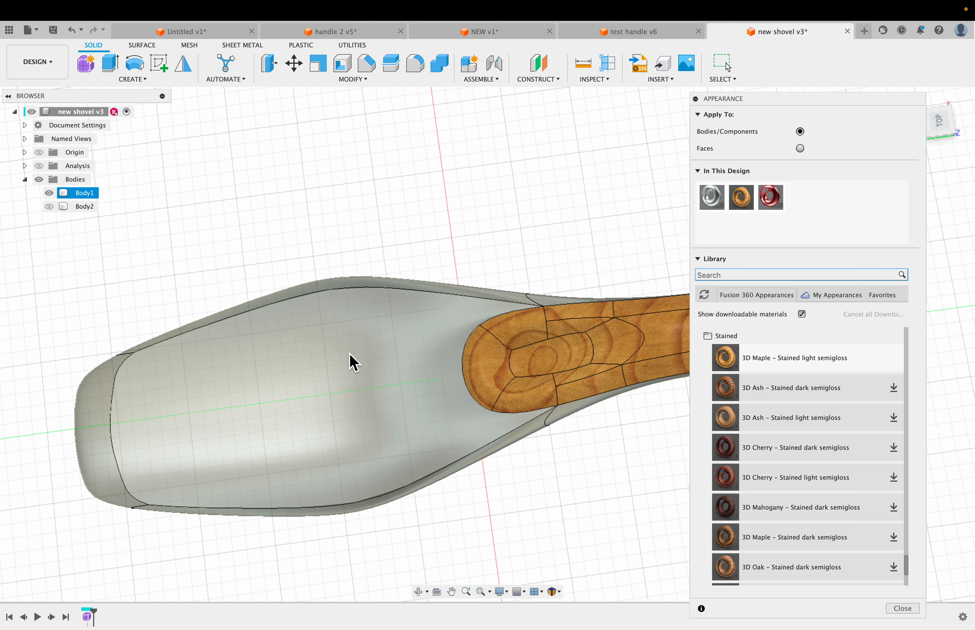
# Set appearances to apply to faces and assign the red Steel - Satin appearance to the faces at the blade tip.
pyautogui.keyDown('shift'); pyautogui.moveTo(424, 224); pyautogui.dragTo(470, 235, button='middle'); pyautogui.keyUp('shift')
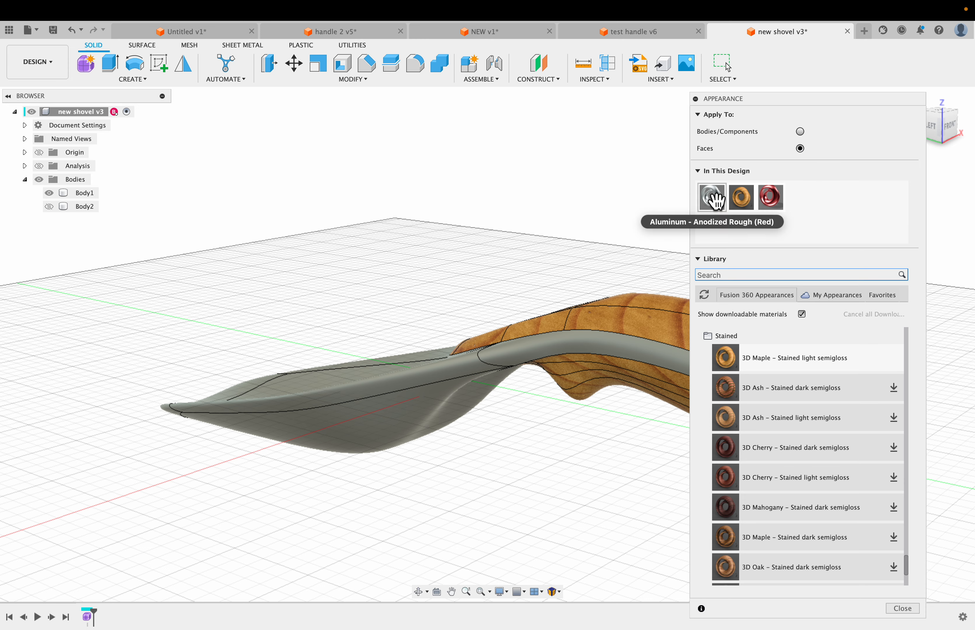
pyautogui.keyDown('shift'); pyautogui.moveTo(457, 343); pyautogui.dragTo(414, 375, button='middle'); pyautogui.keyUp('shift')
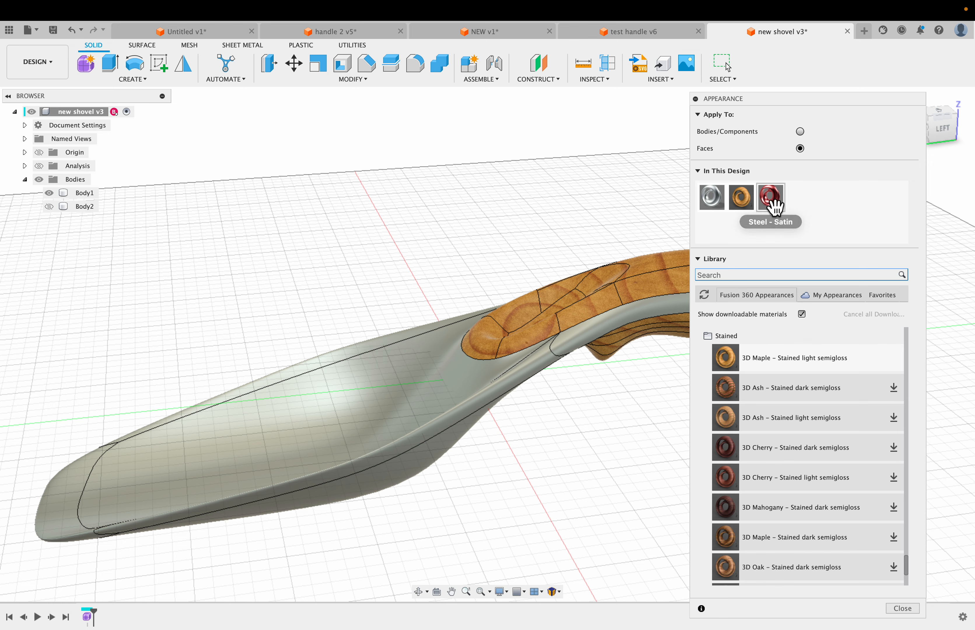
pyautogui.moveTo(771, 198); pyautogui.dragTo(75, 483)
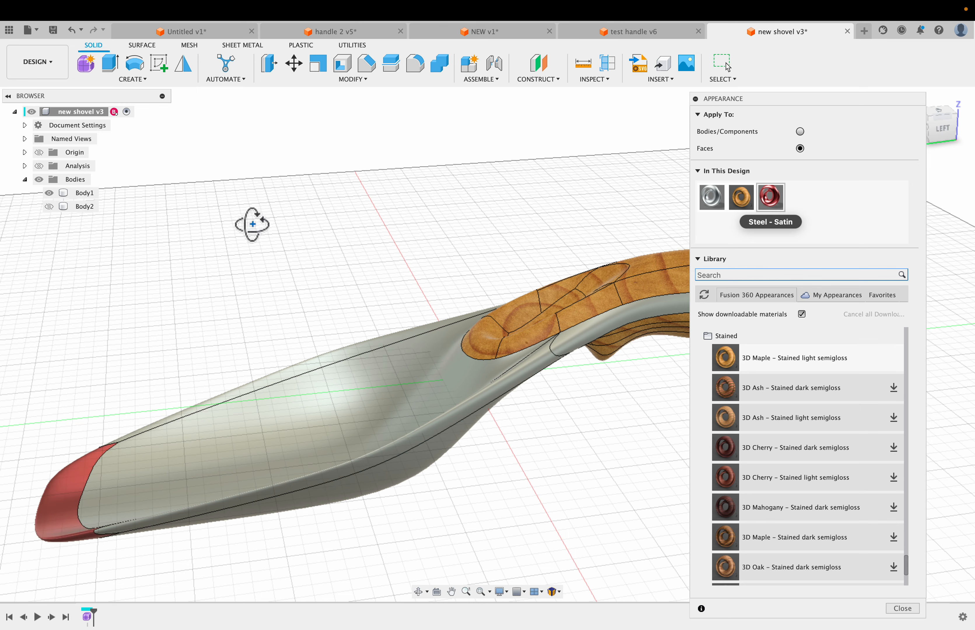
pyautogui.keyDown('shift'); pyautogui.moveTo(252, 222); pyautogui.dragTo(311, 206, button='middle'); pyautogui.keyUp('shift')
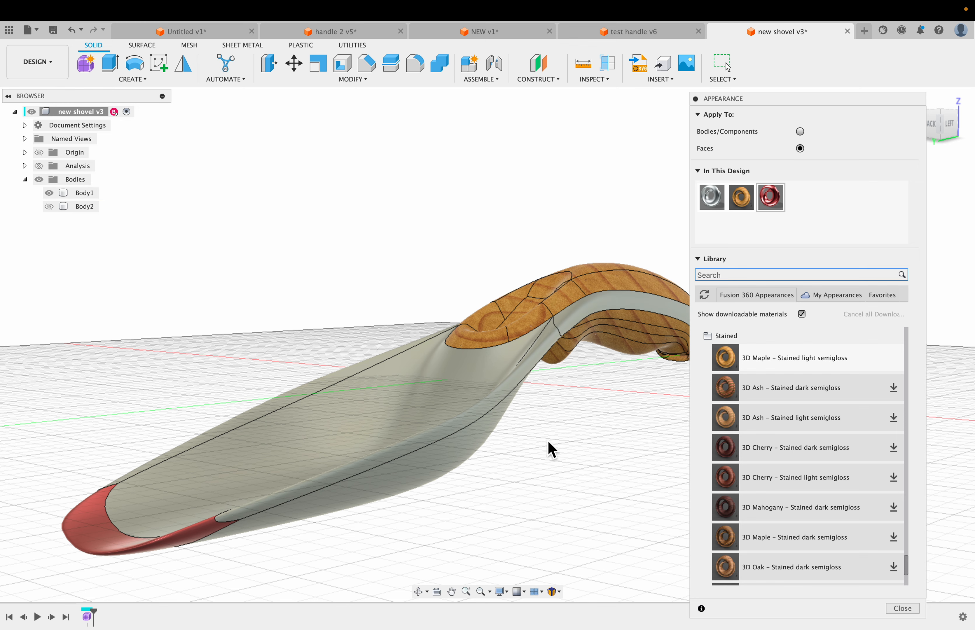
# Restore the light grey Aluminum - Anodized Rough (Red) appearance on the blade tip faces.
pyautogui.moveTo(770, 197); pyautogui.dragTo(94, 543)
pyautogui.rightClick(170, 319)
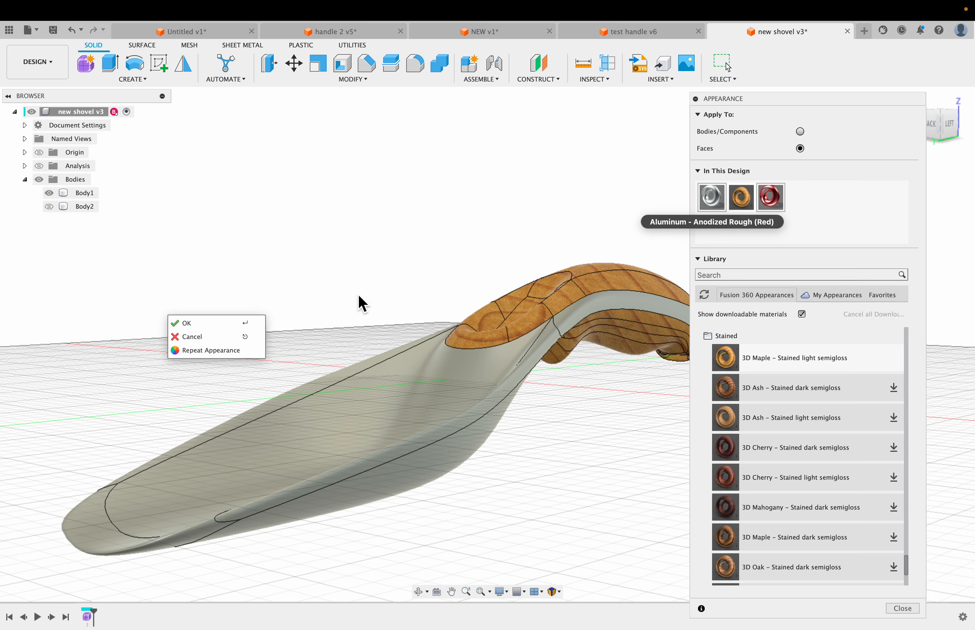
pyautogui.click(310, 265)
# Add Plastic - Texture - Random from the textured plastics library to the design and replace the handle's wood appearance with it.
pyautogui.keyDown('shift'); pyautogui.moveTo(458, 177); pyautogui.dragTo(433, 223, button='middle'); pyautogui.keyUp('shift')
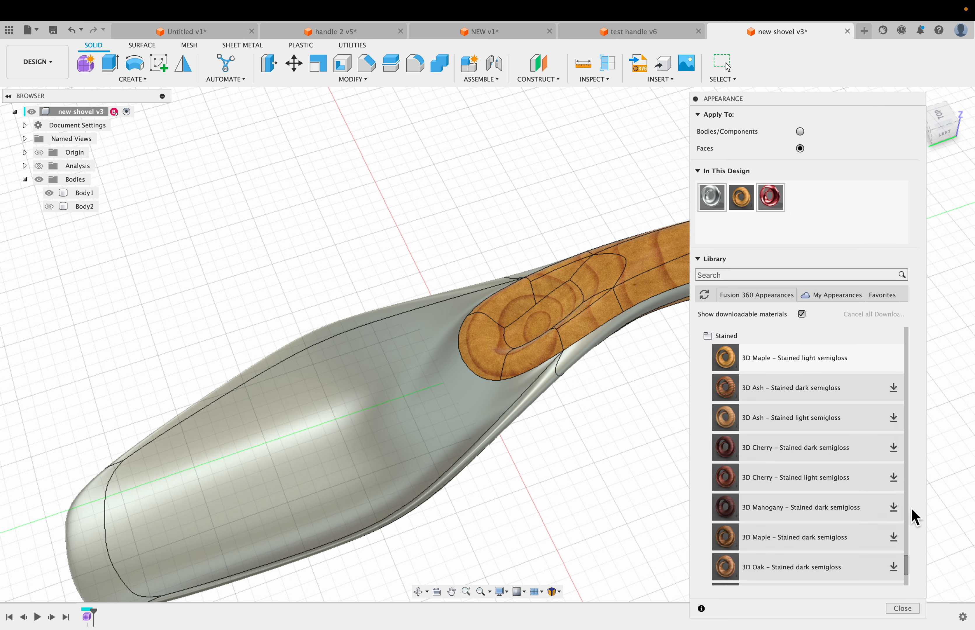
pyautogui.moveTo(906, 565); pyautogui.dragTo(917, 341)
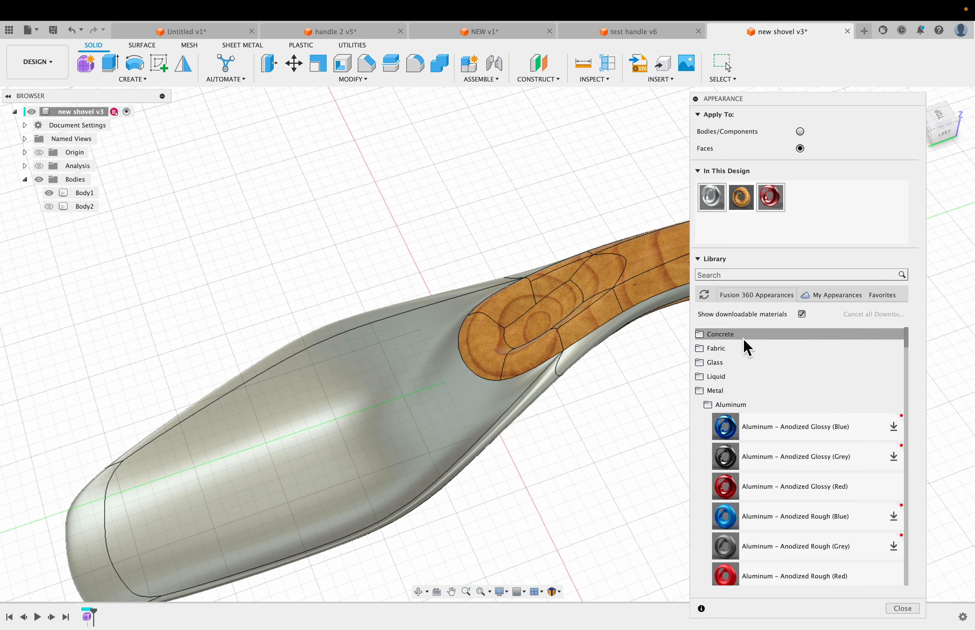
pyautogui.click(703, 391)
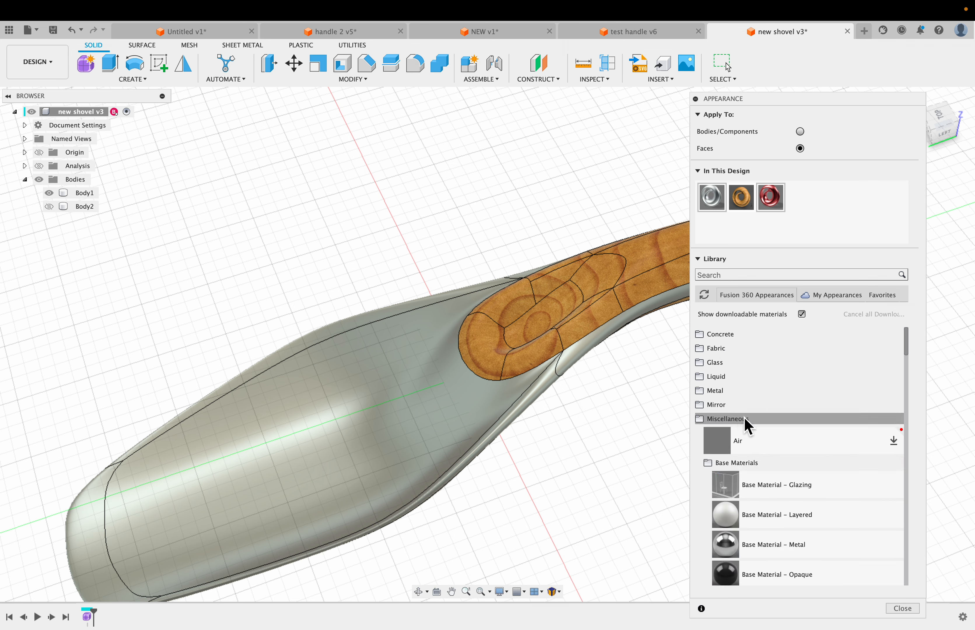
pyautogui.click(706, 419)
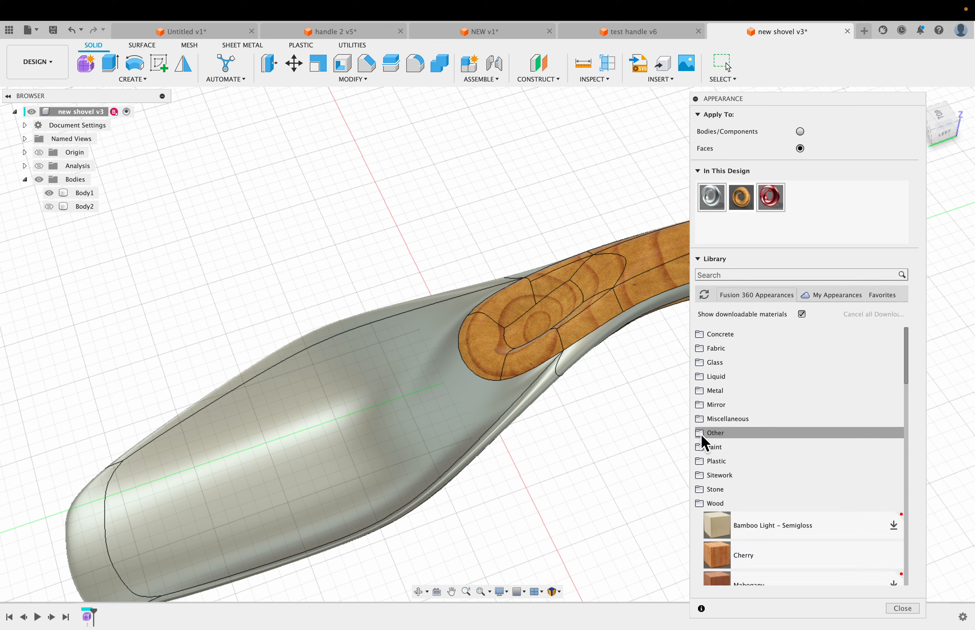
pyautogui.click(725, 462)
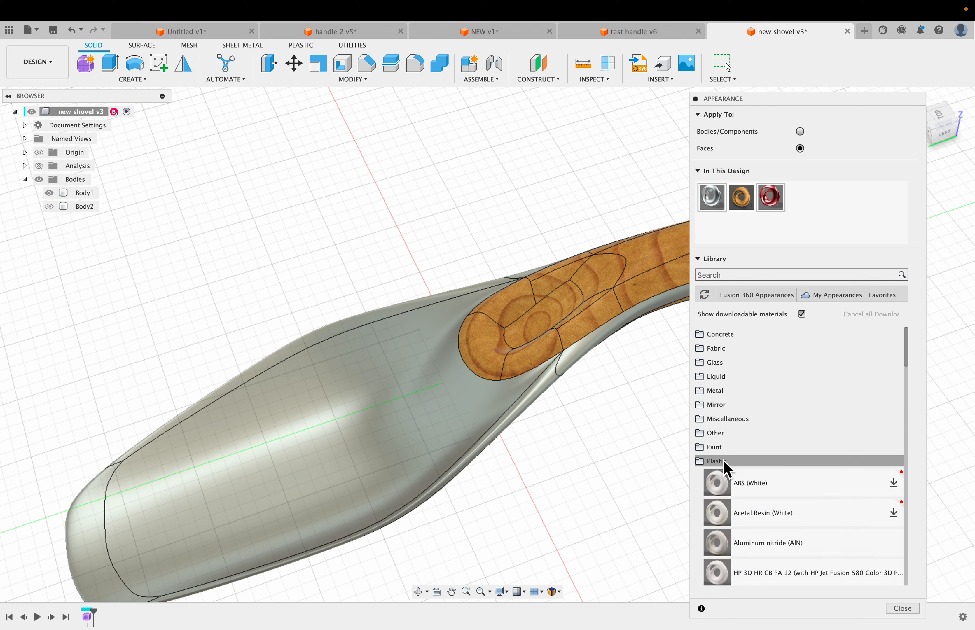
pyautogui.scroll(-10, 724, 463)
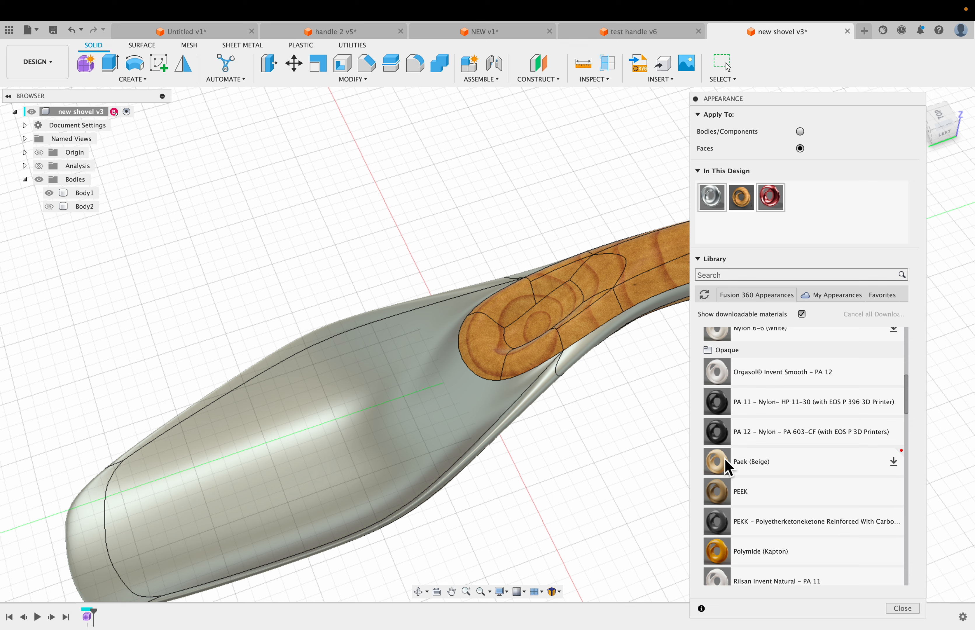
pyautogui.scroll(-5, 725, 459)
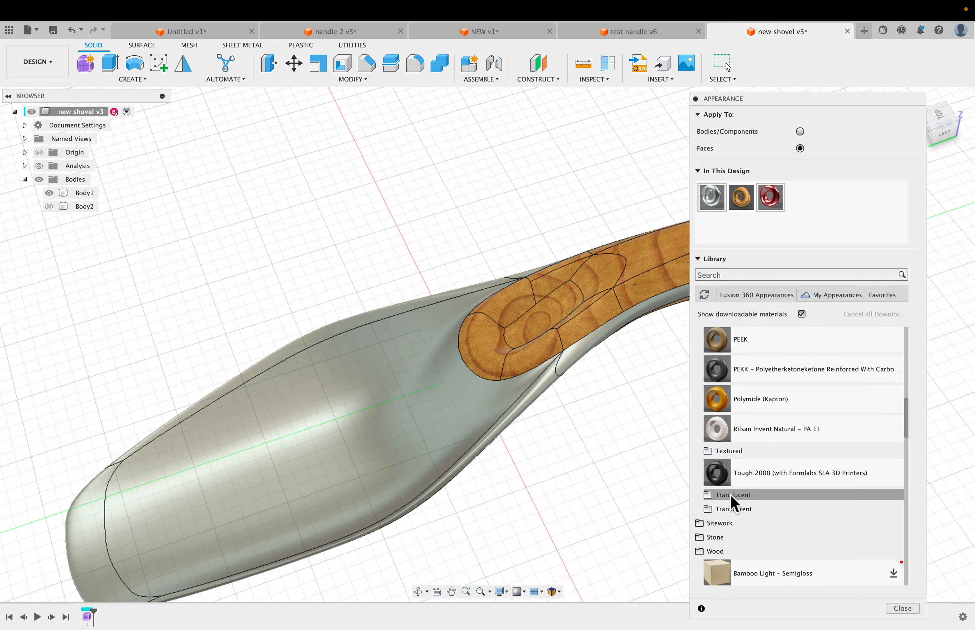
pyautogui.click(710, 451)
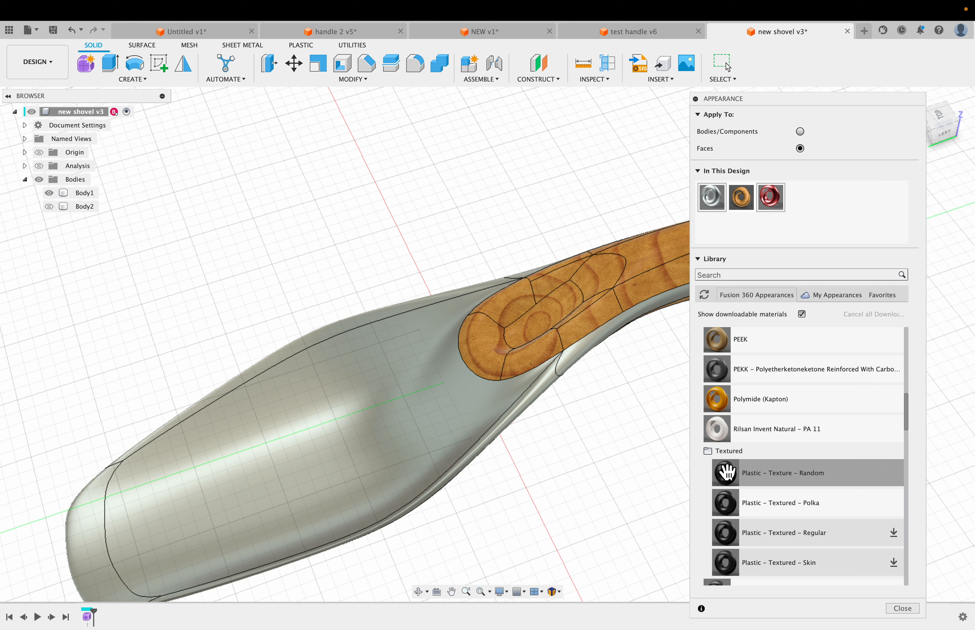
pyautogui.moveTo(727, 473); pyautogui.dragTo(807, 208)
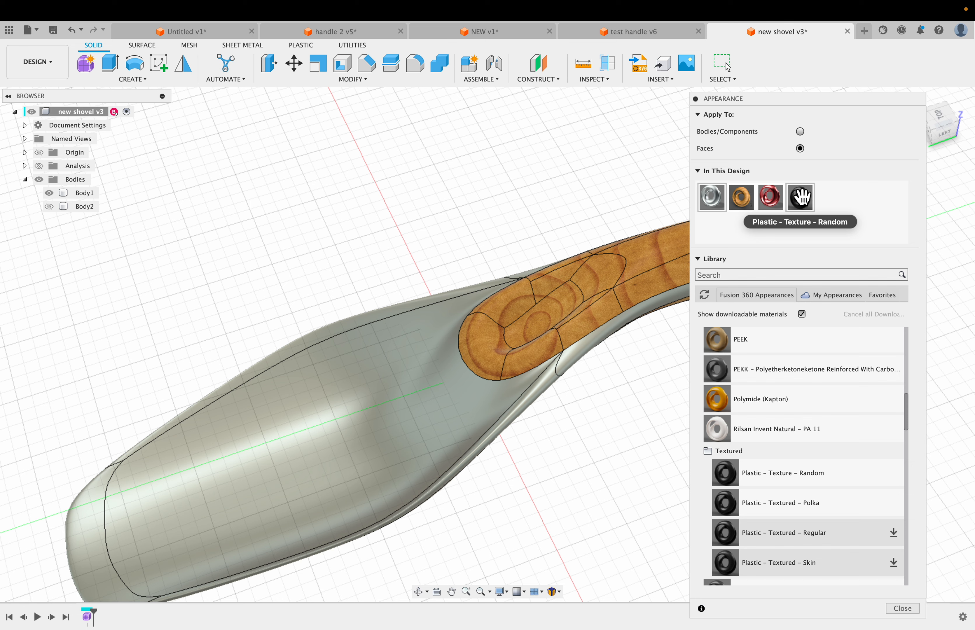
pyautogui.moveTo(800, 196); pyautogui.dragTo(744, 200)
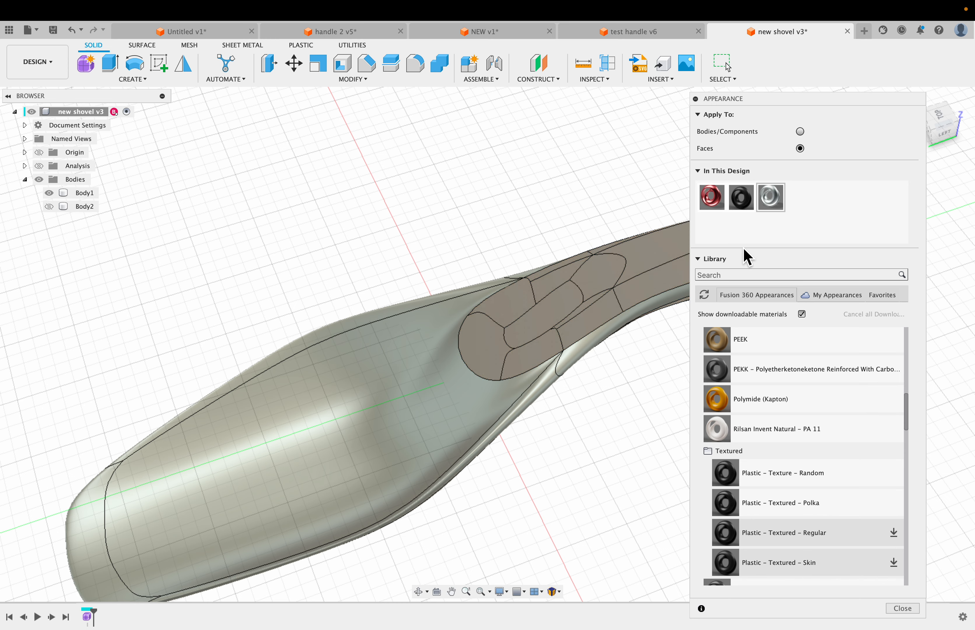
# Move the appearance settings clear of the shovel and switch the design to the Render workspace.
pyautogui.keyDown('shift'); pyautogui.moveTo(476, 234); pyautogui.dragTo(483, 209, button='middle'); pyautogui.keyUp('shift')
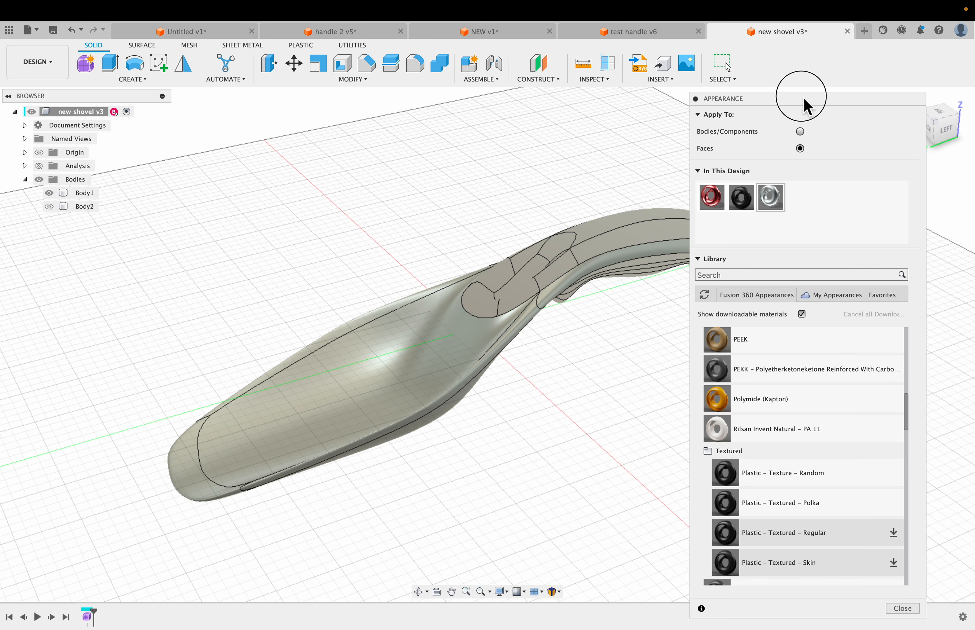
pyautogui.moveTo(809, 103); pyautogui.dragTo(870, 111)
pyautogui.click(657, 410)
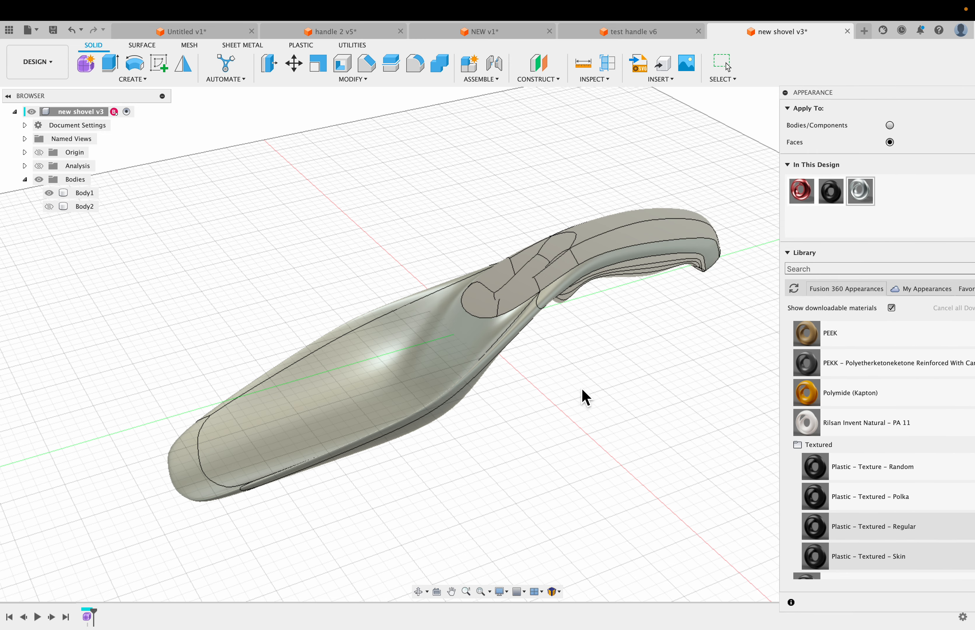
pyautogui.keyDown('shift'); pyautogui.moveTo(586, 397); pyautogui.dragTo(584, 405, button='middle'); pyautogui.keyUp('shift')
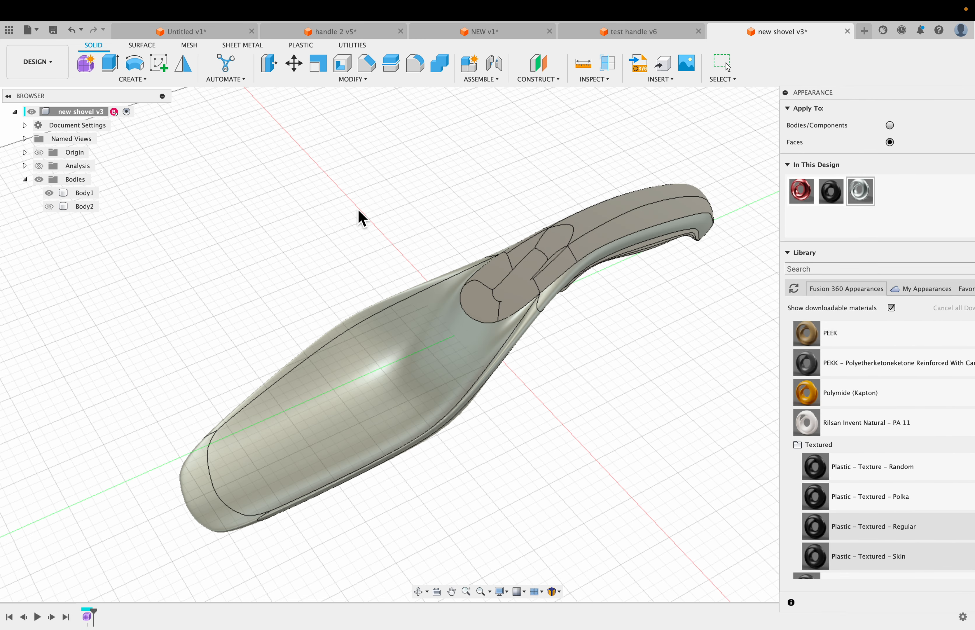
pyautogui.click(37, 62)
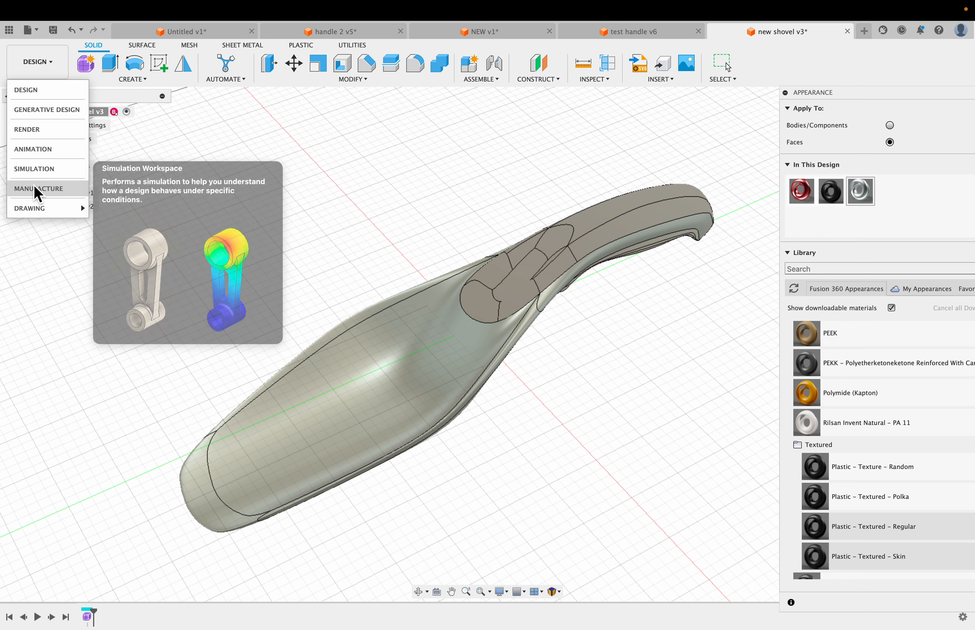
pyautogui.click(39, 129)
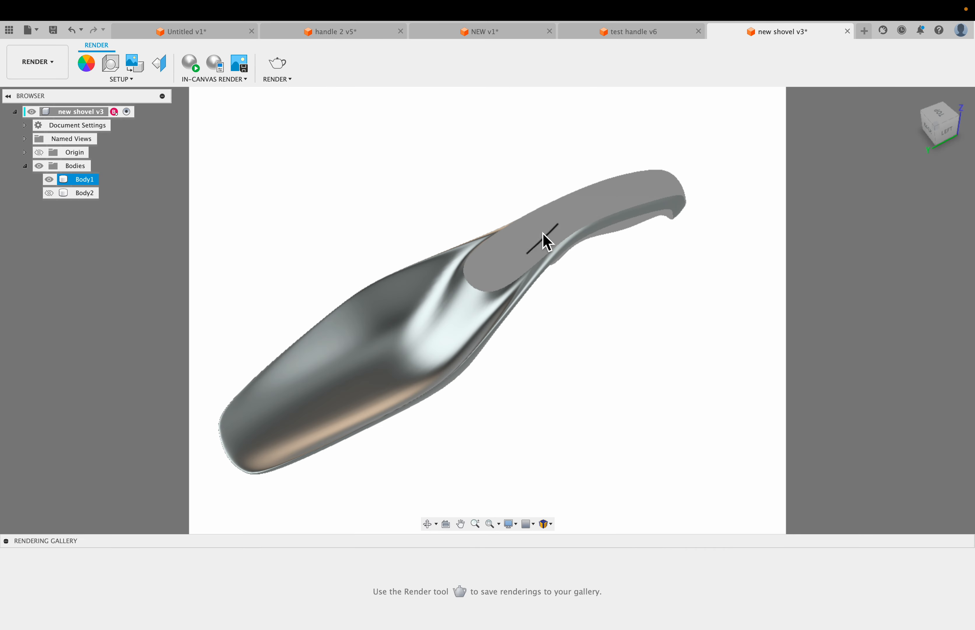
# Frame the whole shovel in the render area and start an in-canvas render.
pyautogui.scroll(-2, 464, 197)
pyautogui.scroll(2, 463, 194)
pyautogui.moveTo(522, 334); pyautogui.dragTo(566, 307, button='middle')
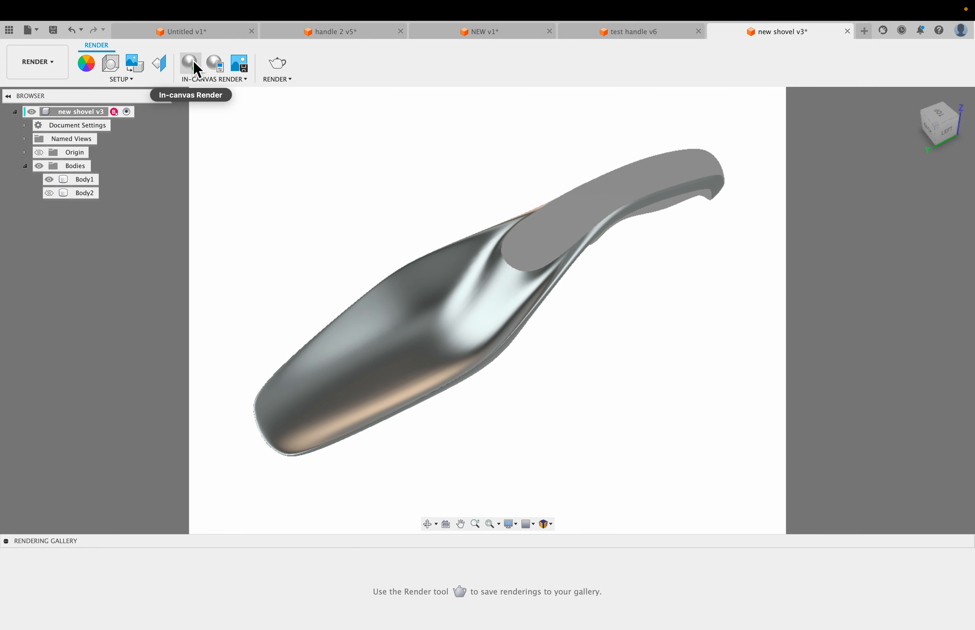
pyautogui.click(197, 70)
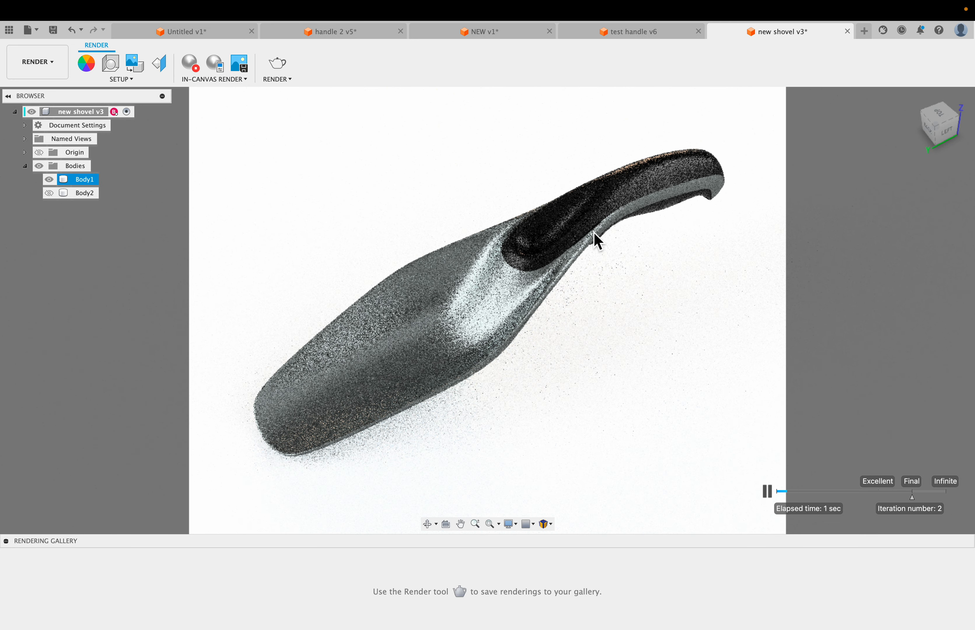
# Examine the rendered handle texture and metal blade up close and as a whole shovel.
pyautogui.keyDown('shift'); pyautogui.moveTo(623, 381); pyautogui.dragTo(628, 354, button='middle'); pyautogui.keyUp('shift')
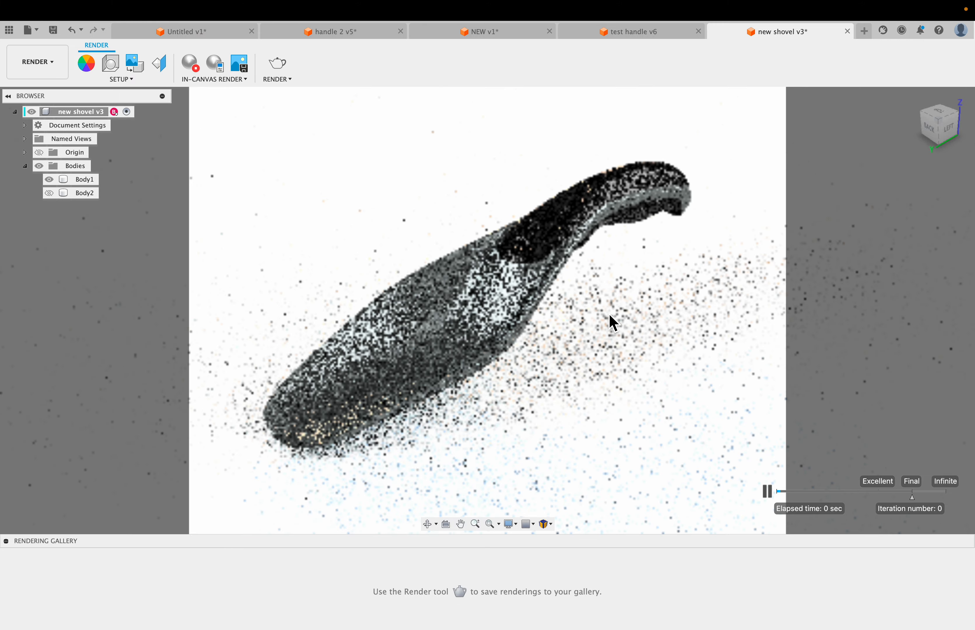
pyautogui.scroll(5, 555, 246)
pyautogui.scroll(3, 552, 238)
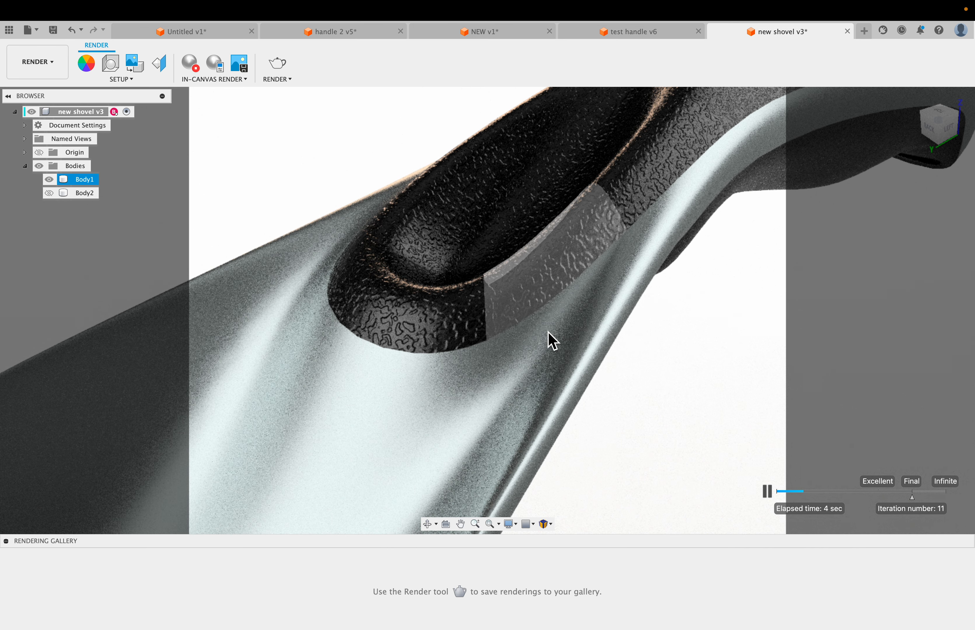
pyautogui.scroll(-6, 647, 397)
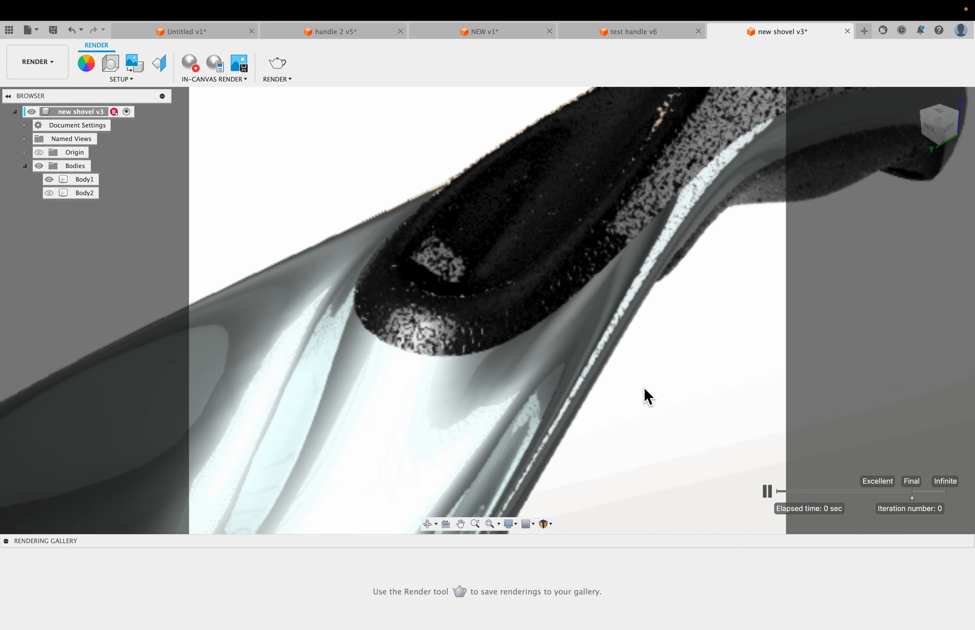
pyautogui.scroll(-3, 644, 388)
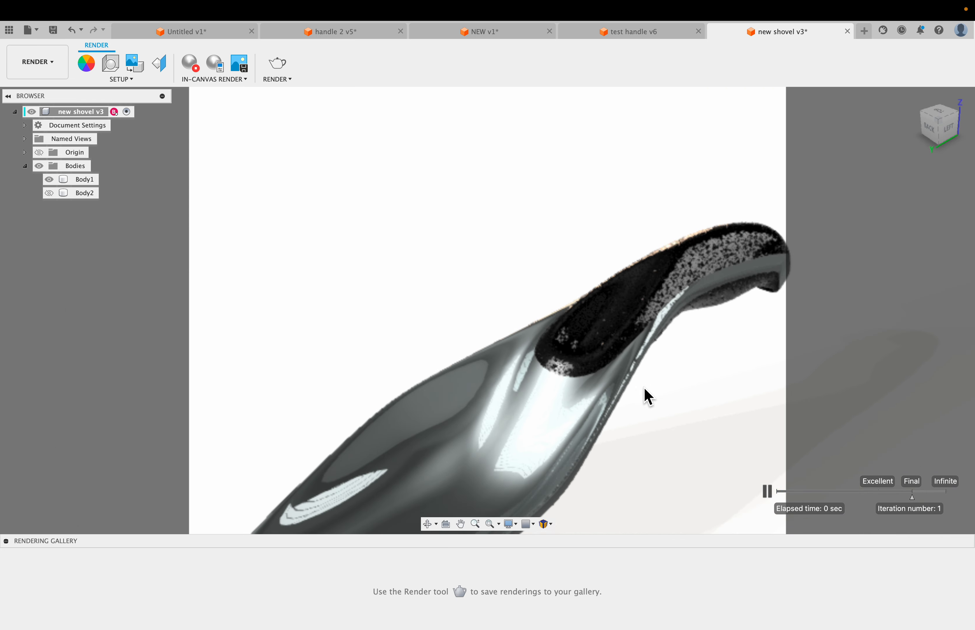
pyautogui.moveTo(514, 275); pyautogui.dragTo(487, 106, button='middle')
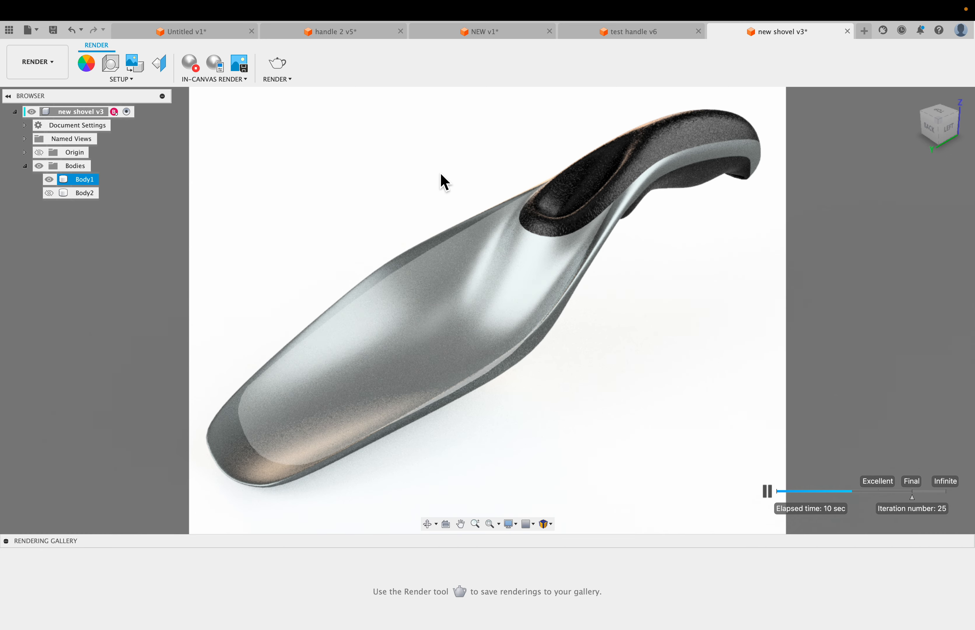
pyautogui.click(420, 177)
pyautogui.moveTo(417, 174)
pyautogui.keyDown('shift'); pyautogui.mouseDown(button='middle')
pyautogui.moveTo(414, 148)
pyautogui.moveTo(402, 173)
pyautogui.moveTo(409, 204)
pyautogui.moveTo(408, 157)
pyautogui.moveTo(385, 113)
pyautogui.moveTo(370, 115)
pyautogui.moveTo(412, 131)
pyautogui.moveTo(421, 153)
pyautogui.mouseUp(button='middle'); pyautogui.keyUp('shift')
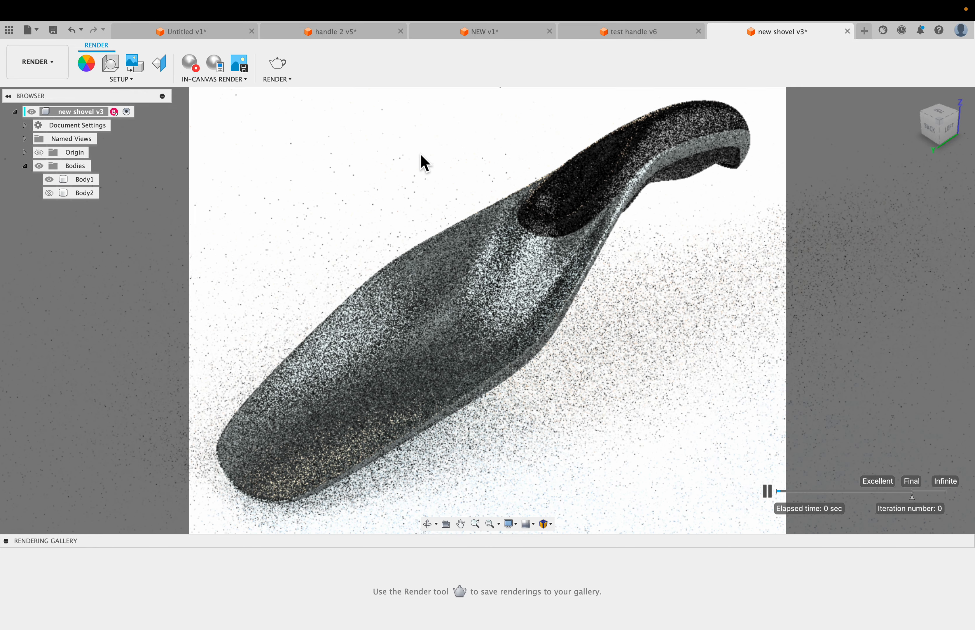
pyautogui.click(501, 256)
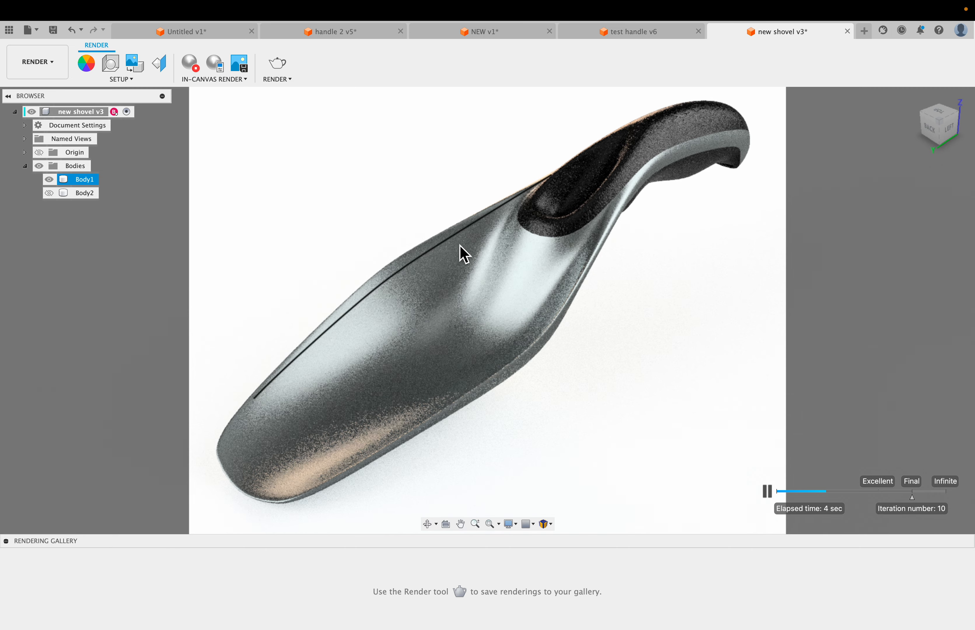
# Orient the shovel to the top view and load gulassa logo.png from the desktop's handle folder as a decal.
pyautogui.click(965, 160)
pyautogui.click(937, 125)
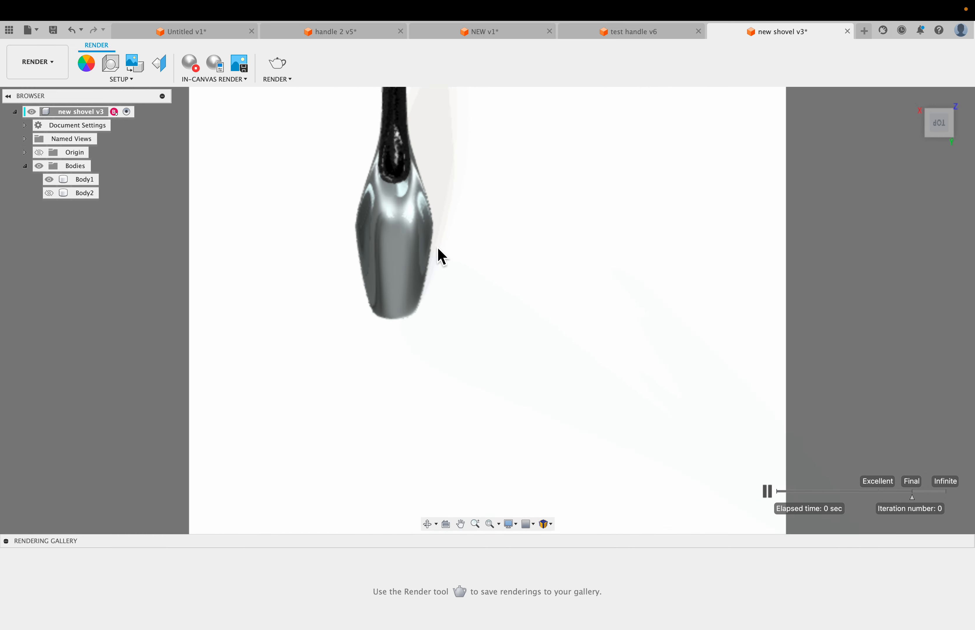
pyautogui.scroll(5, 337, 115)
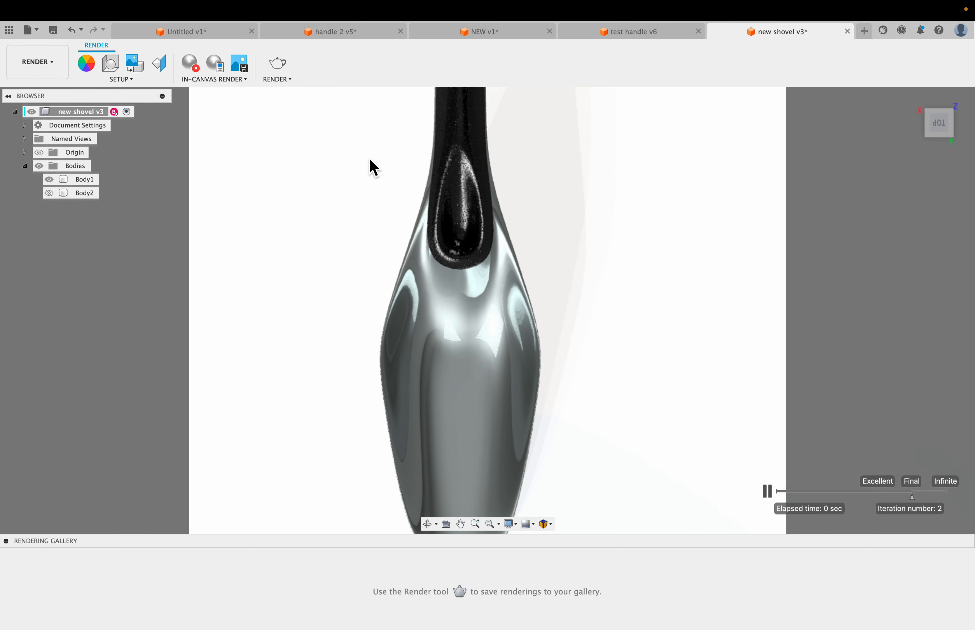
pyautogui.scroll(-3, 369, 160)
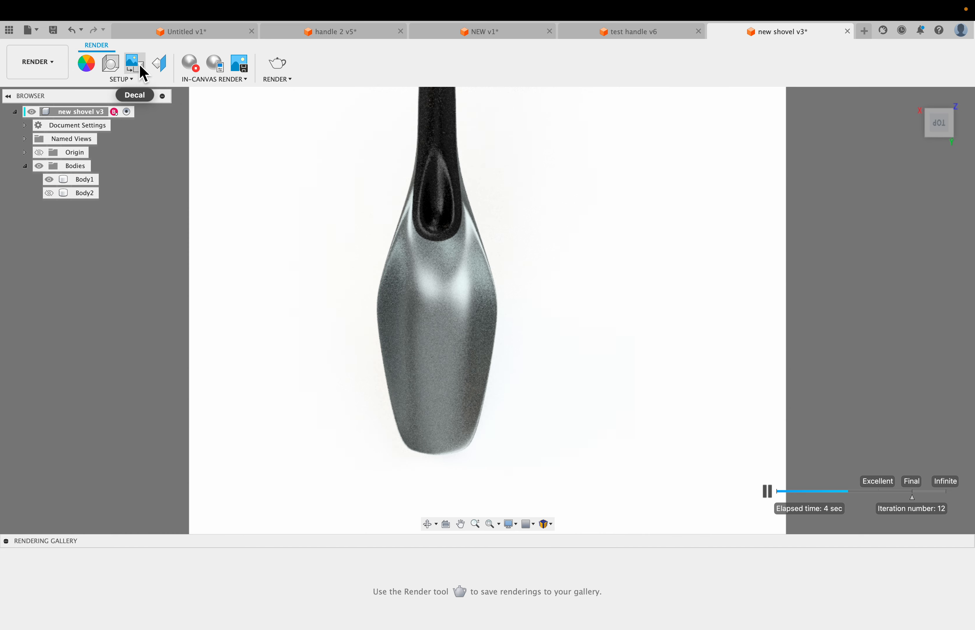
pyautogui.click(135, 73)
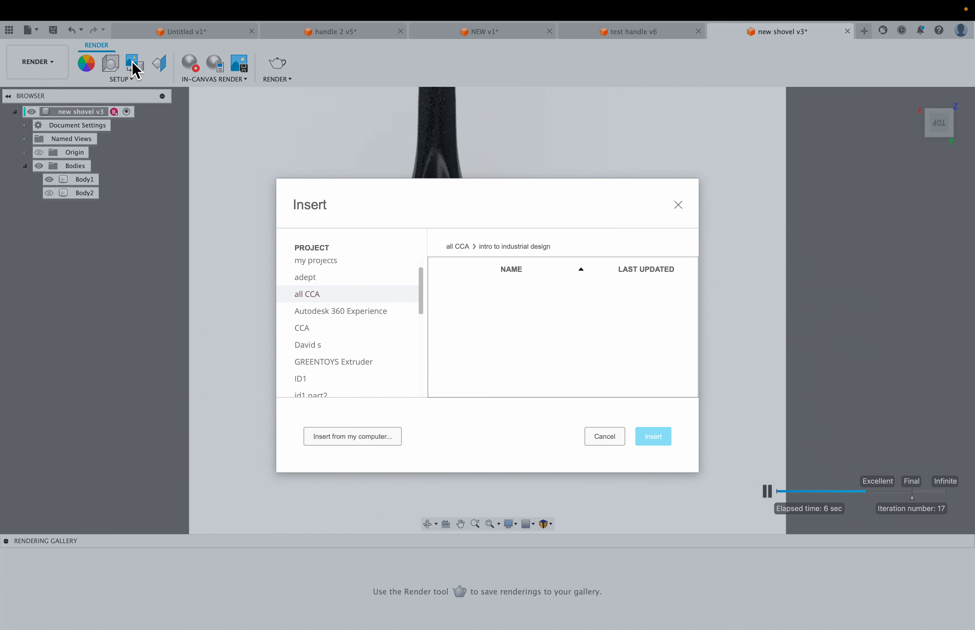
pyautogui.click(366, 443)
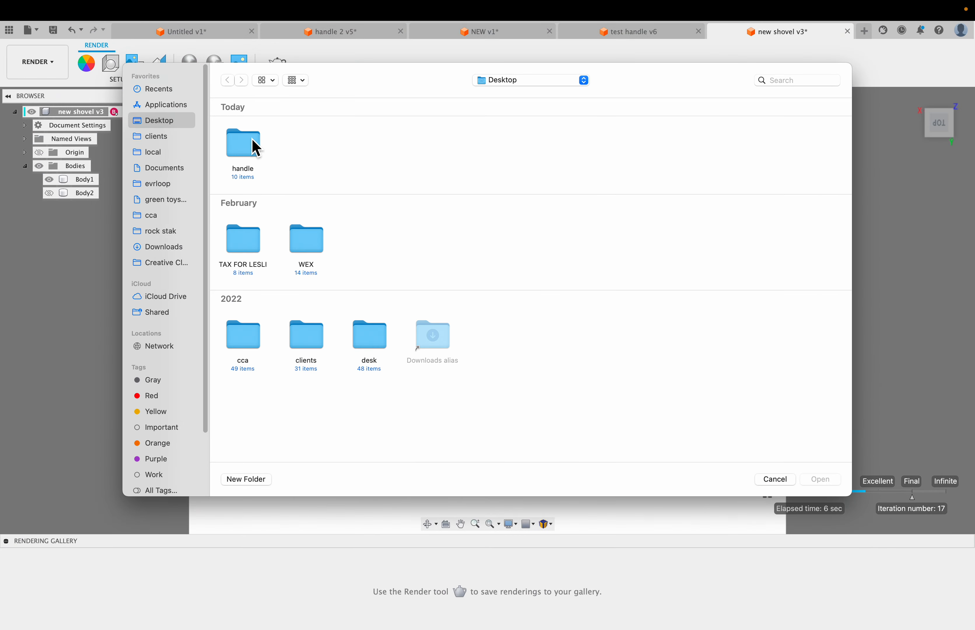
pyautogui.doubleClick(256, 147)
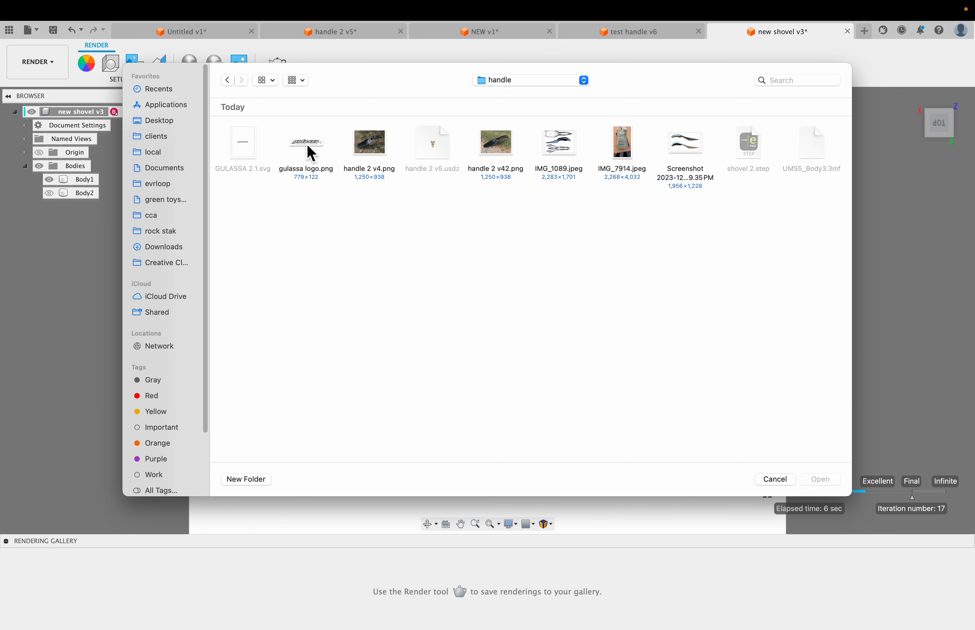
pyautogui.click(308, 148)
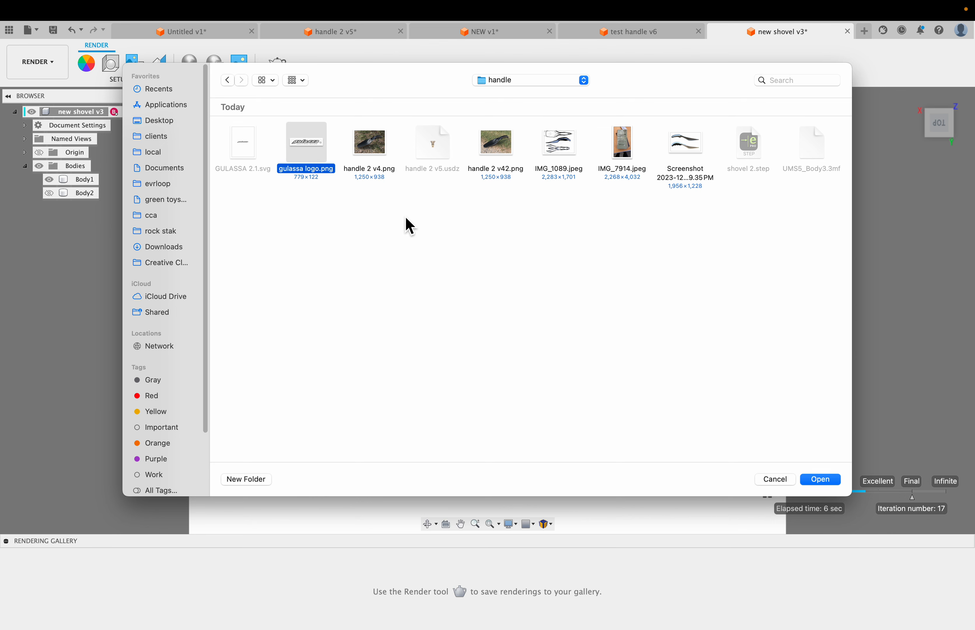
pyautogui.click(834, 483)
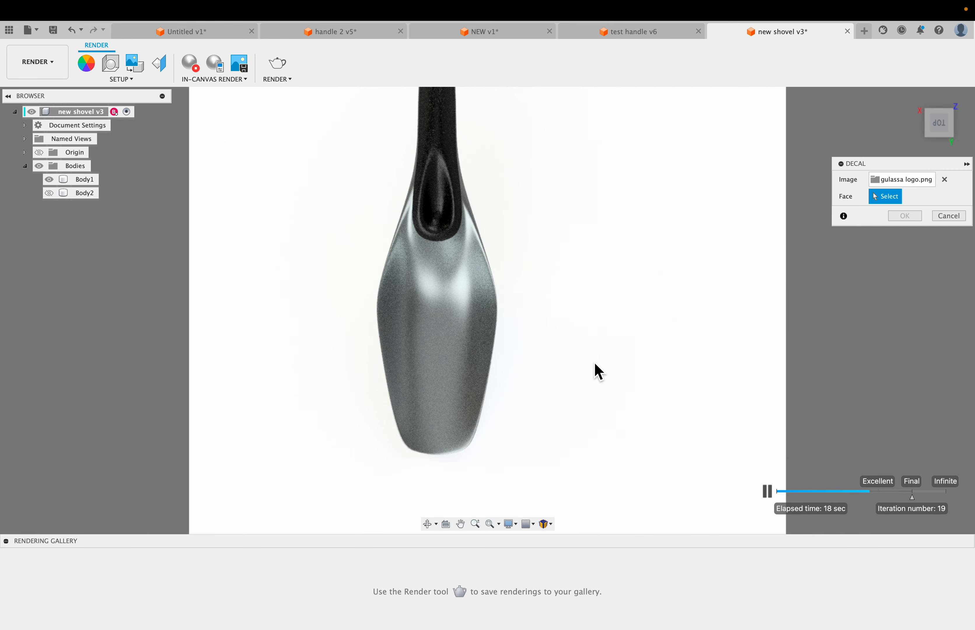
# Place the logo decal on the blade's upper face, scale it down, shift it 8.568 mm in Y and rotate it -15 degrees.
pyautogui.moveTo(898, 164); pyautogui.dragTo(616, 158)
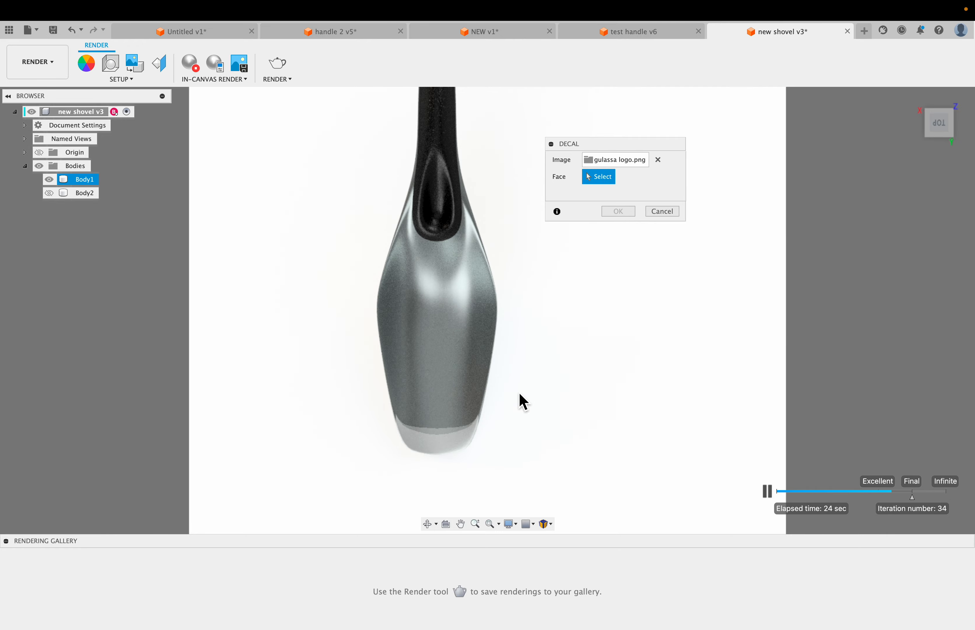
pyautogui.click(413, 346)
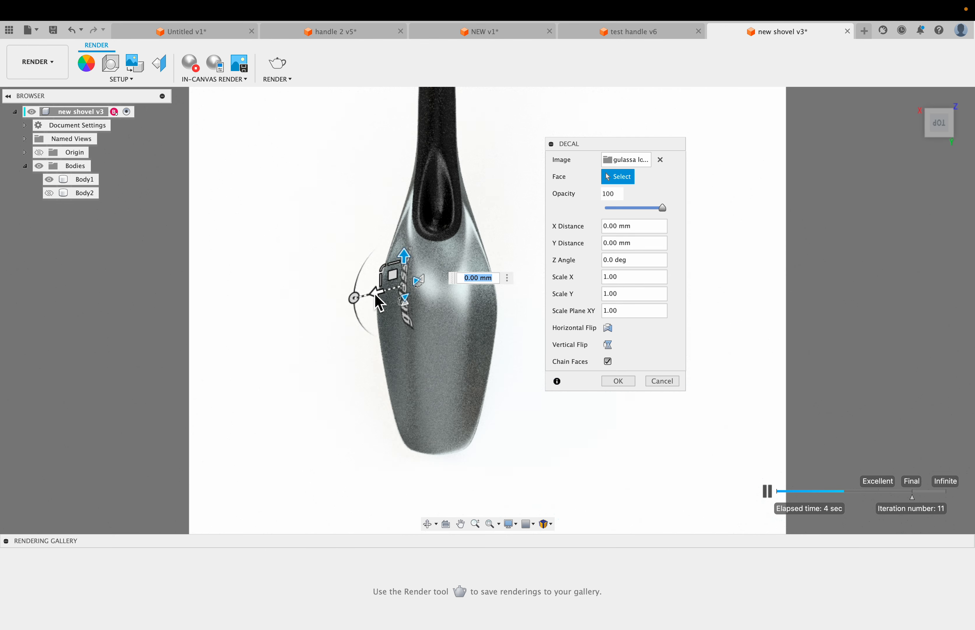
pyautogui.scroll(3, 404, 297)
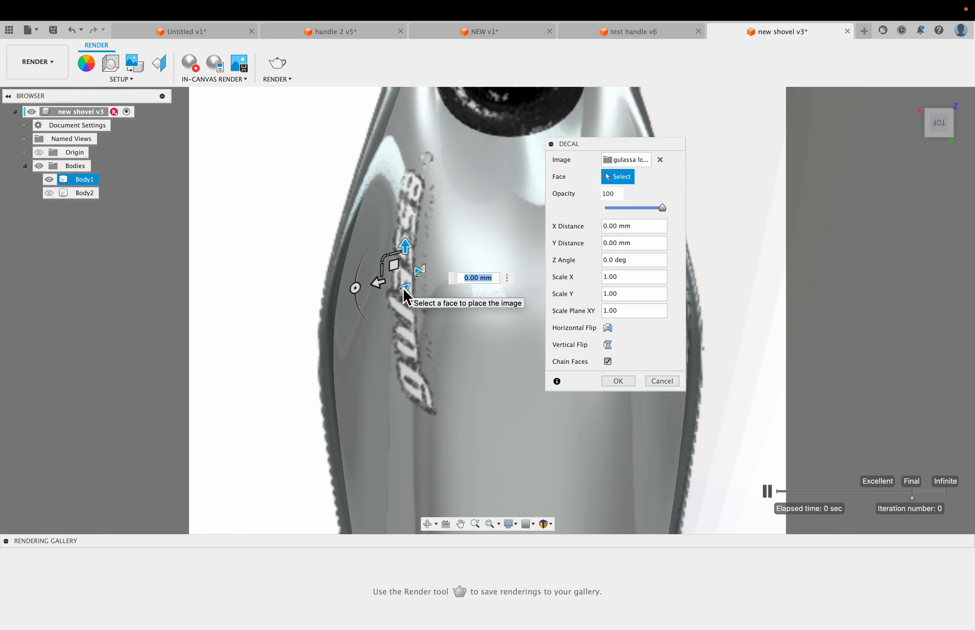
pyautogui.scroll(2, 392, 281)
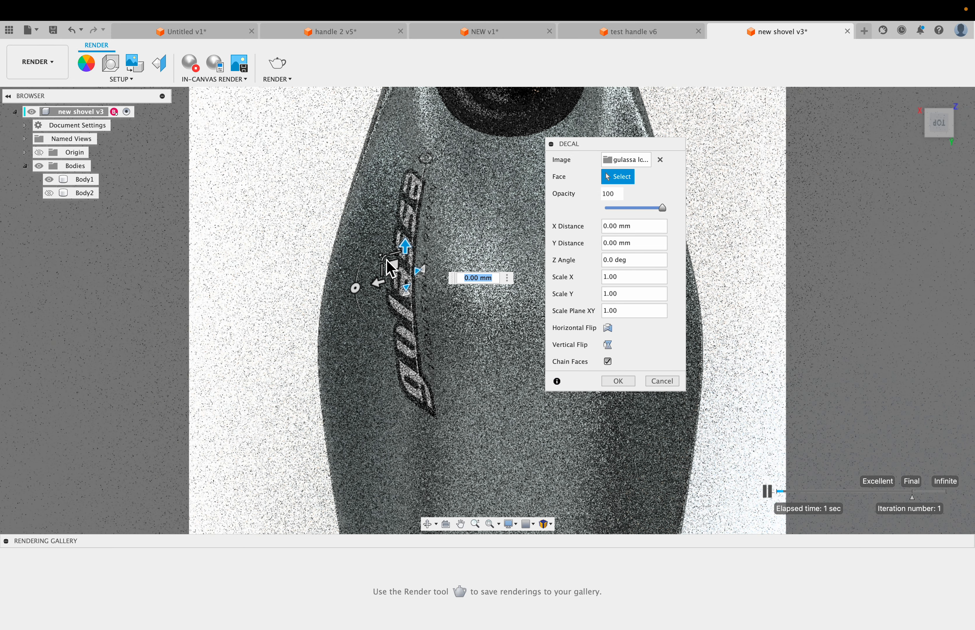
pyautogui.moveTo(387, 263); pyautogui.dragTo(346, 288)
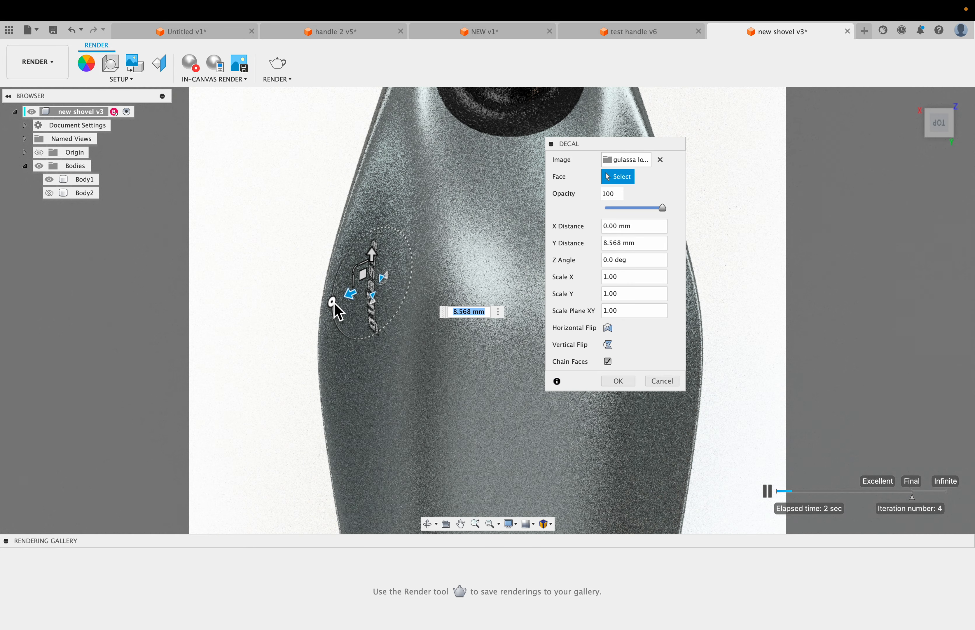
pyautogui.moveTo(331, 302); pyautogui.dragTo(333, 285)
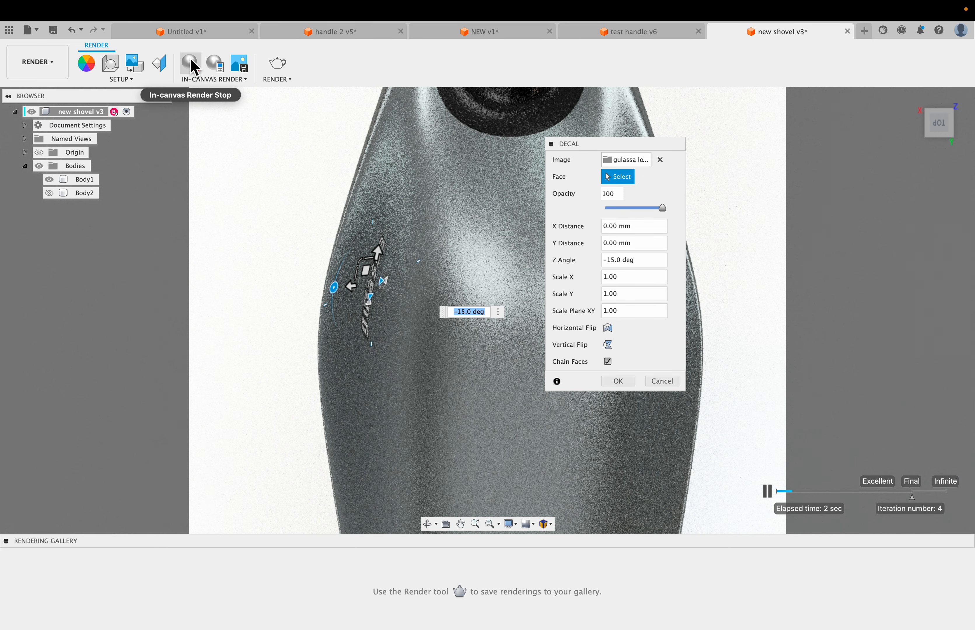
# Stop the in-canvas render, then reposition and enlarge the logo decal along the blade's side edge and accept it.
pyautogui.click(196, 73)
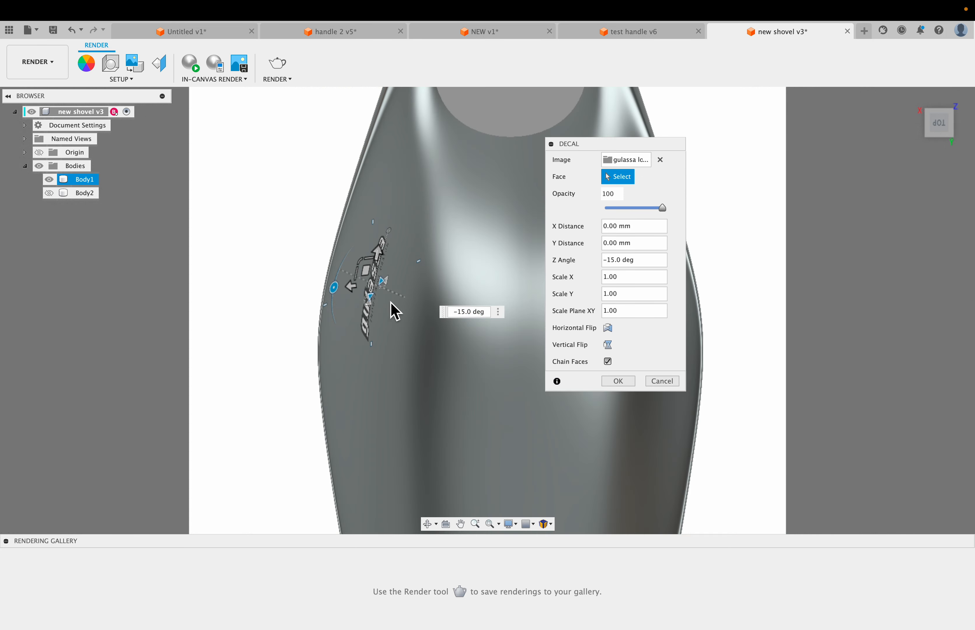
pyautogui.scroll(3, 371, 274)
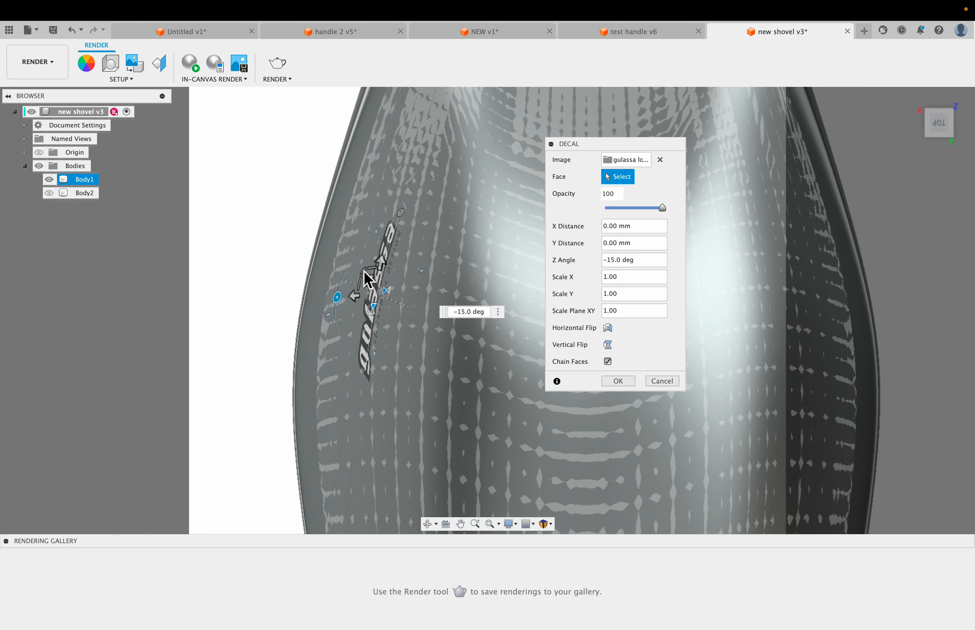
pyautogui.moveTo(363, 271); pyautogui.dragTo(318, 272)
pyautogui.click(319, 272)
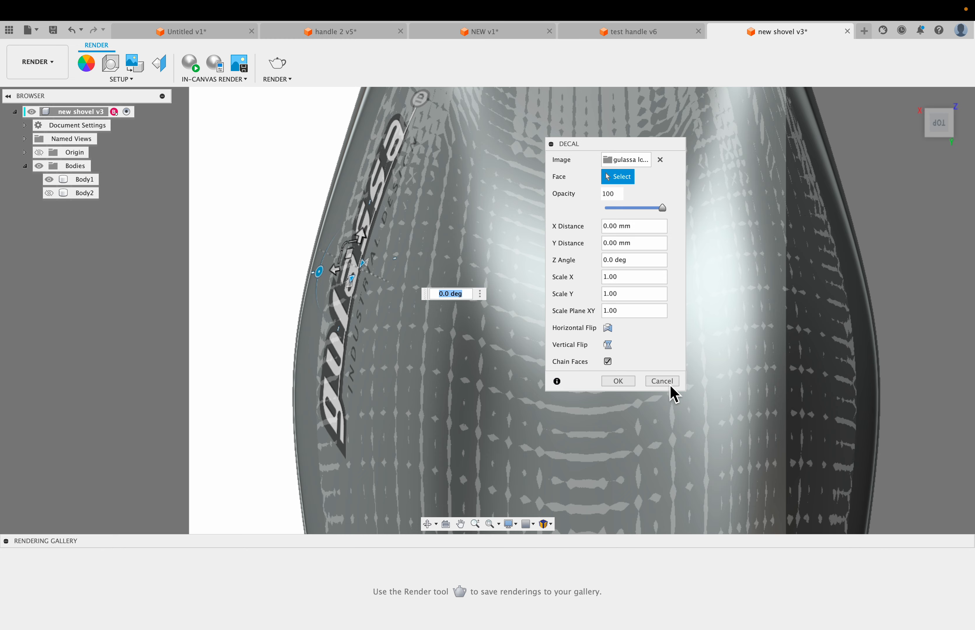
pyautogui.click(618, 381)
# Frame the whole shovel at an angle with the logo facing the camera and restart the in-canvas render.
pyautogui.keyDown('shift'); pyautogui.moveTo(903, 289); pyautogui.dragTo(581, 254, button='middle'); pyautogui.keyUp('shift')
pyautogui.keyDown('shift'); pyautogui.moveTo(751, 216); pyautogui.dragTo(703, 202, button='middle'); pyautogui.keyUp('shift')
pyautogui.scroll(-1, 633, 379)
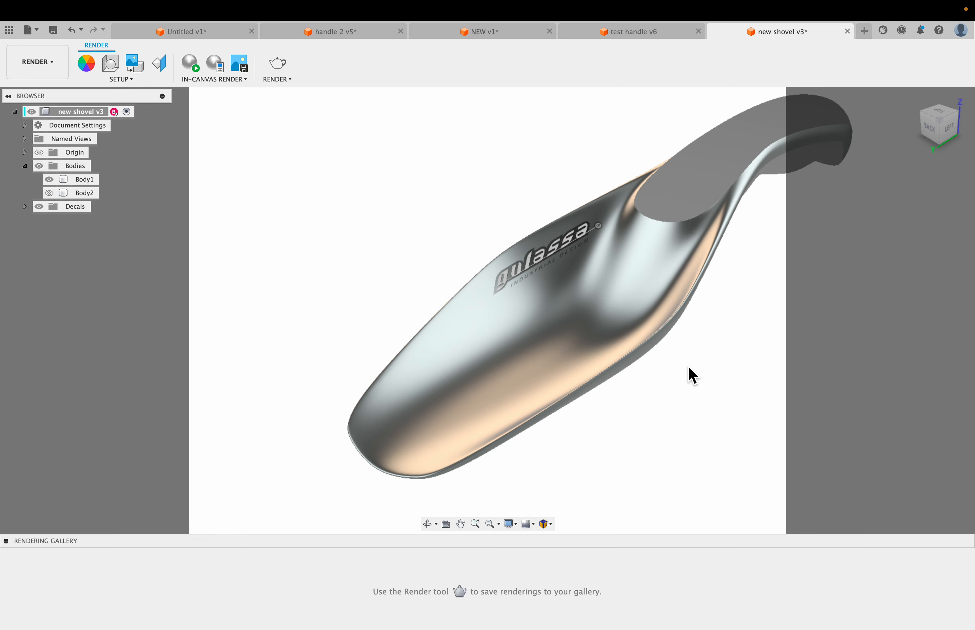
pyautogui.moveTo(688, 368); pyautogui.dragTo(569, 389, button='middle')
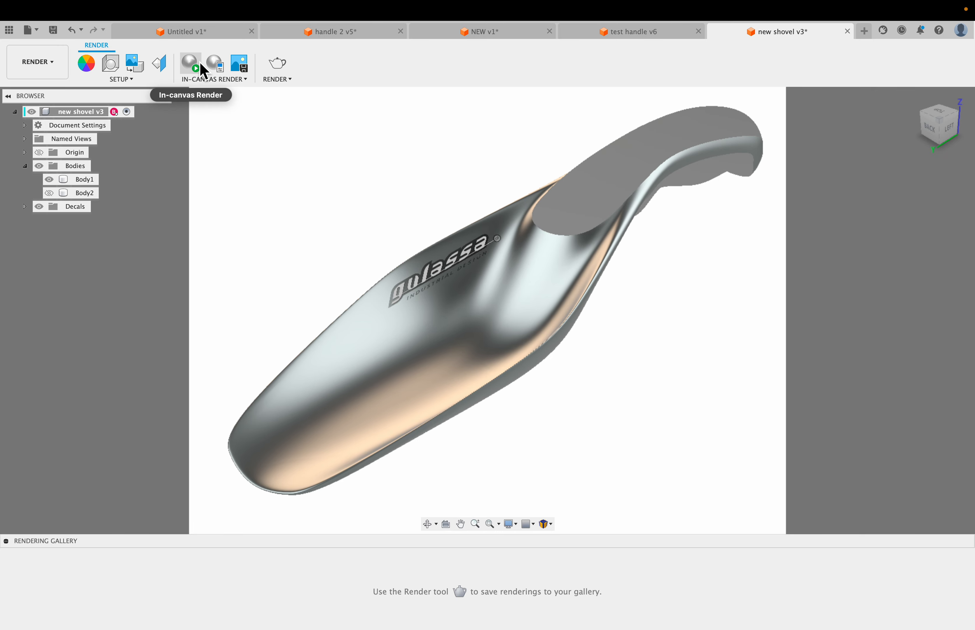
pyautogui.click(194, 65)
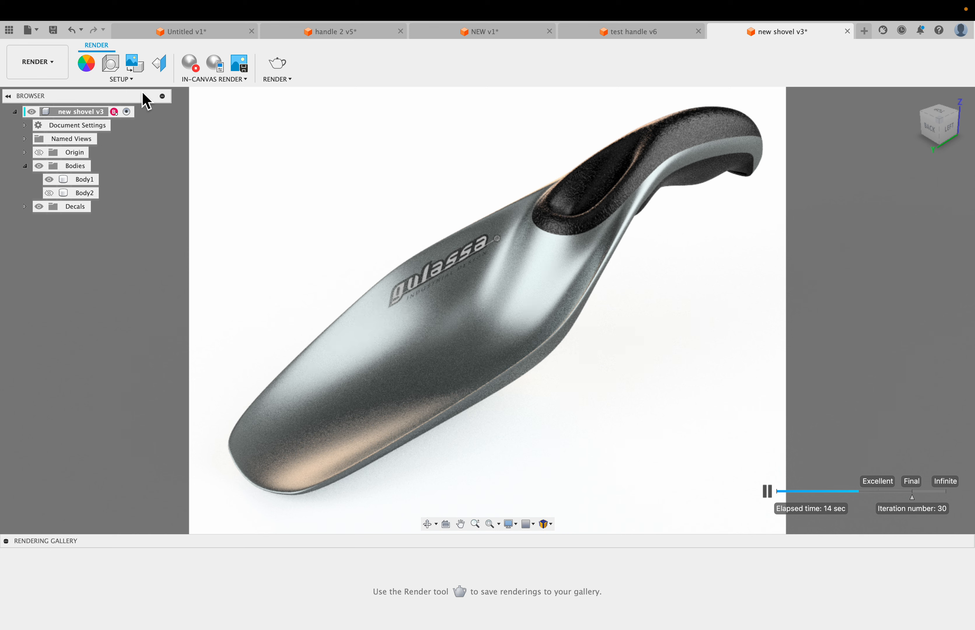
# Set the scene's background to Environment in the render scene settings.
pyautogui.click(110, 63)
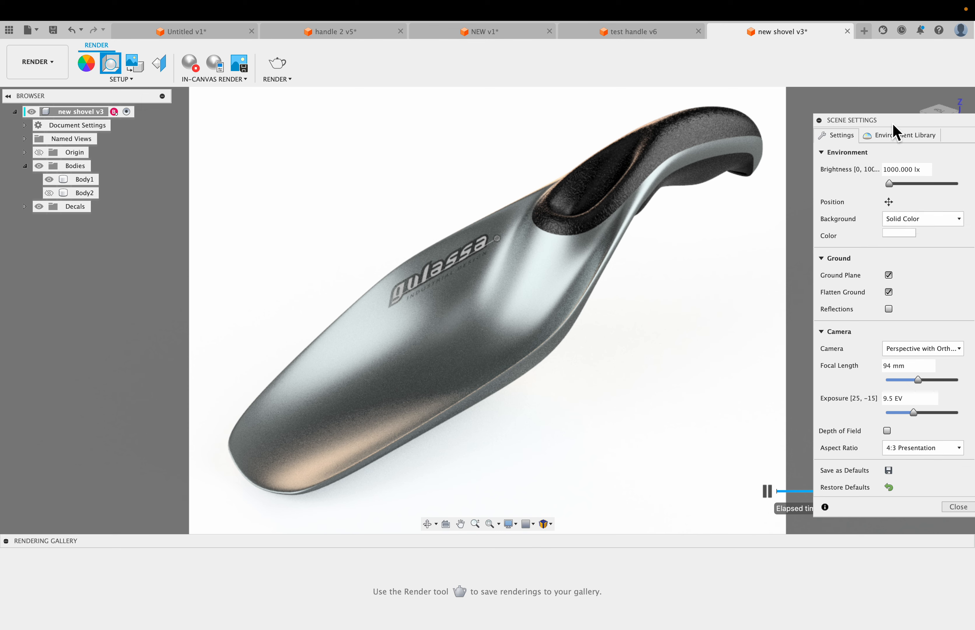
pyautogui.moveTo(881, 123); pyautogui.dragTo(840, 113)
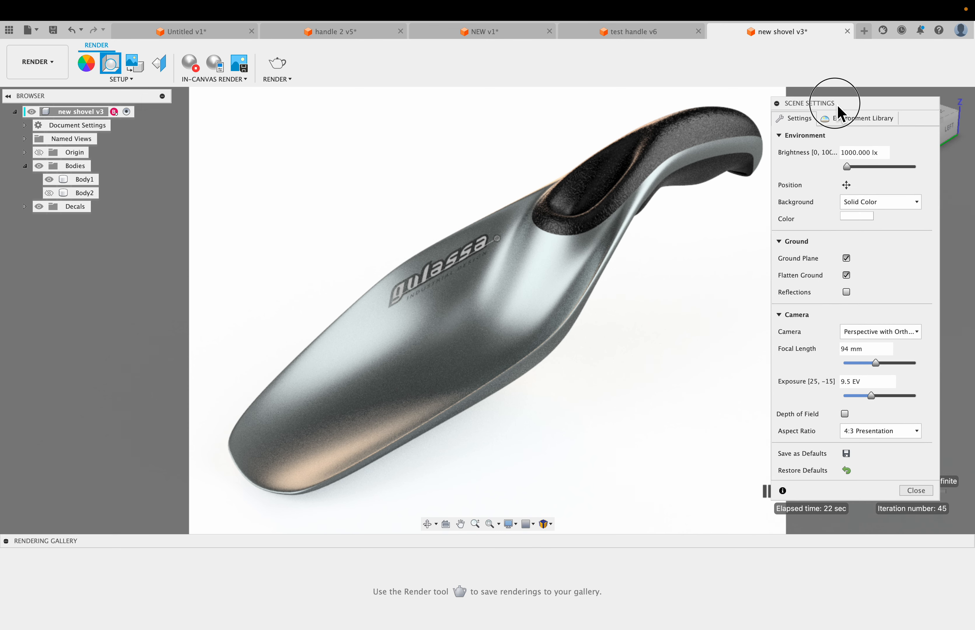
pyautogui.click(881, 209)
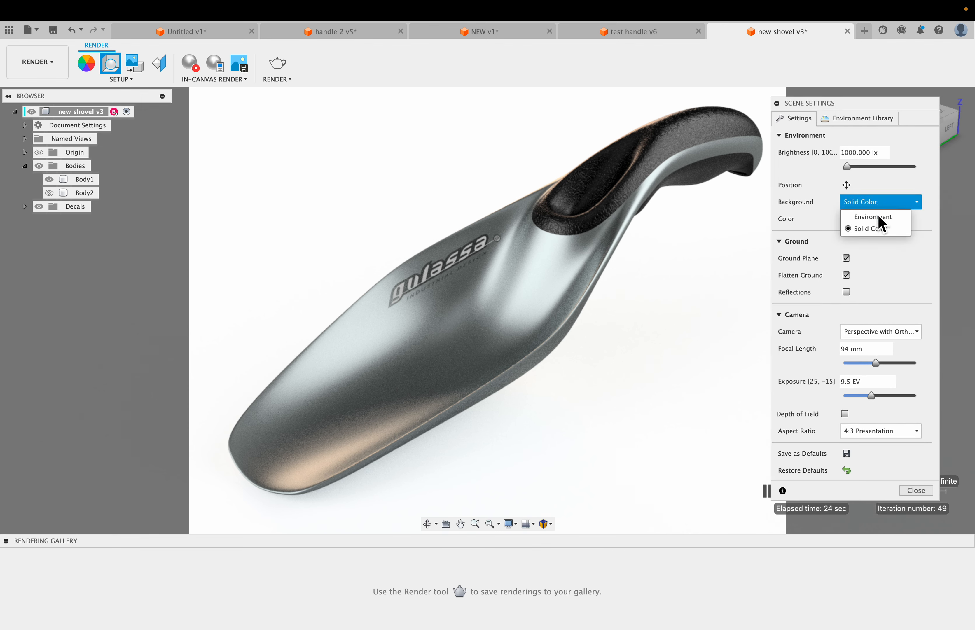
pyautogui.click(874, 217)
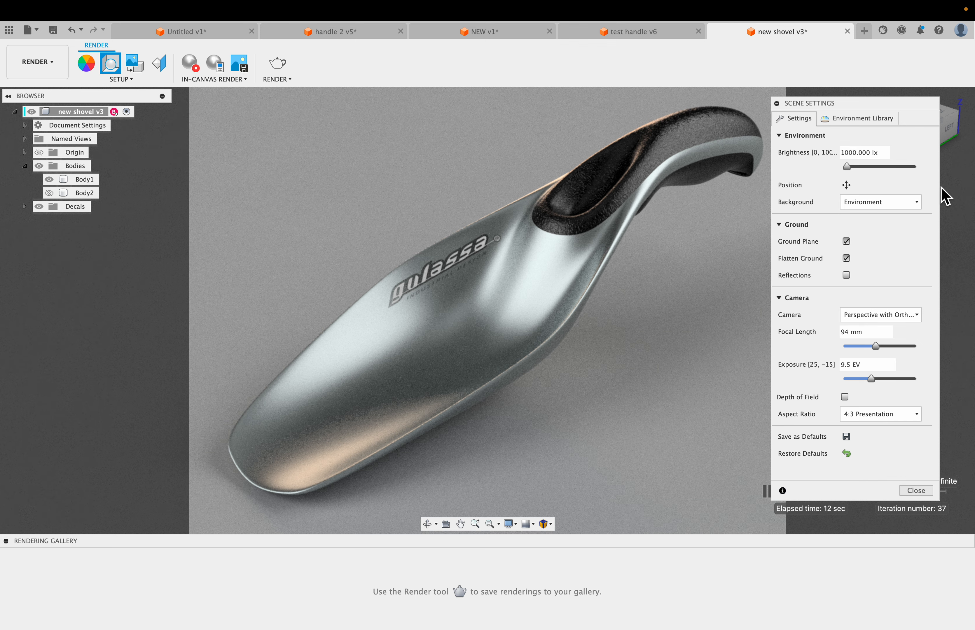
# Turn on ground reflections for the scene and set the in-canvas render's target quality to Excellent.
pyautogui.click(690, 122)
pyautogui.click(846, 277)
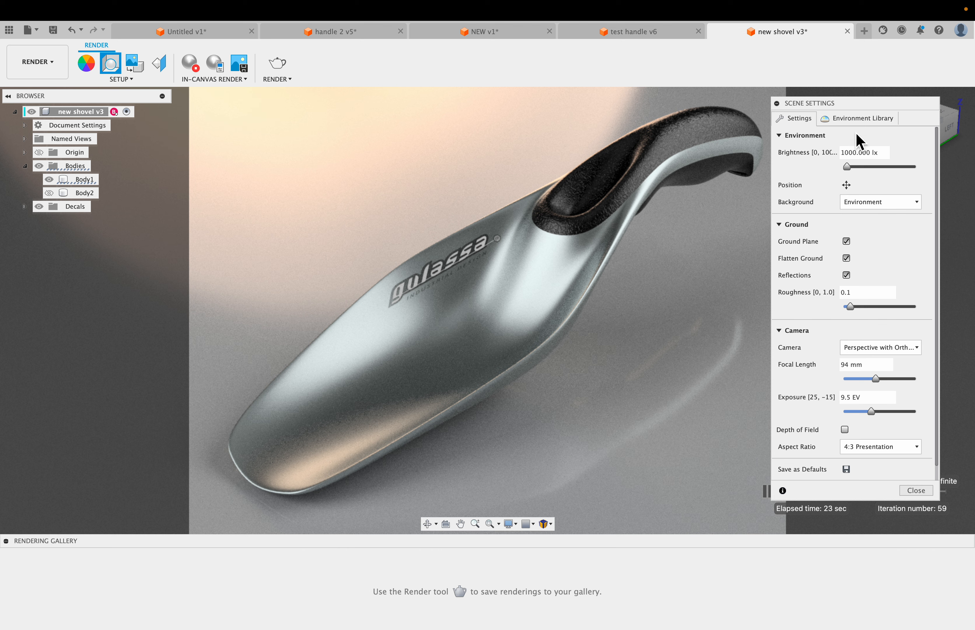
pyautogui.click(915, 490)
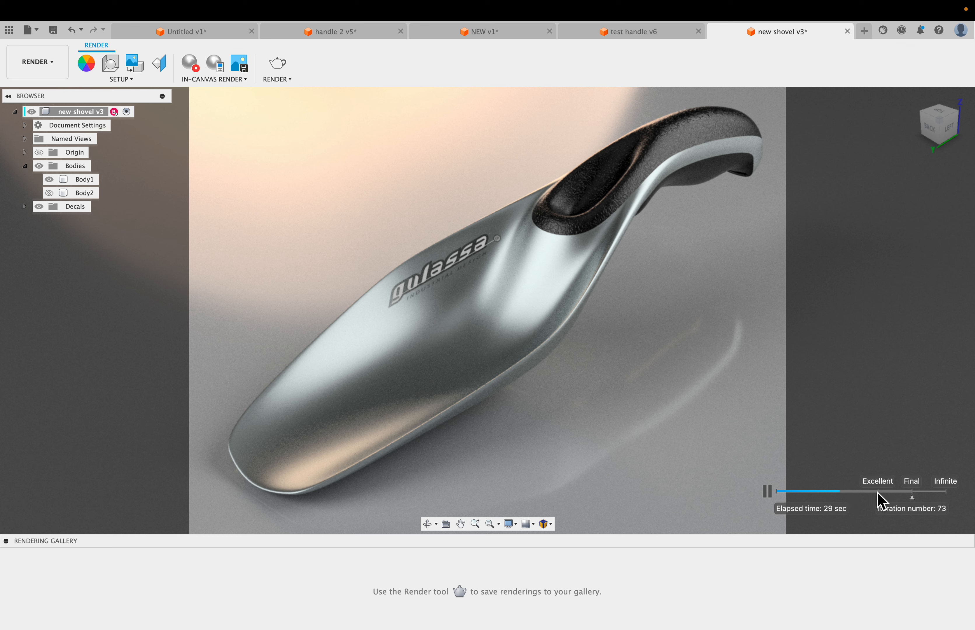
pyautogui.moveTo(912, 497); pyautogui.dragTo(878, 499)
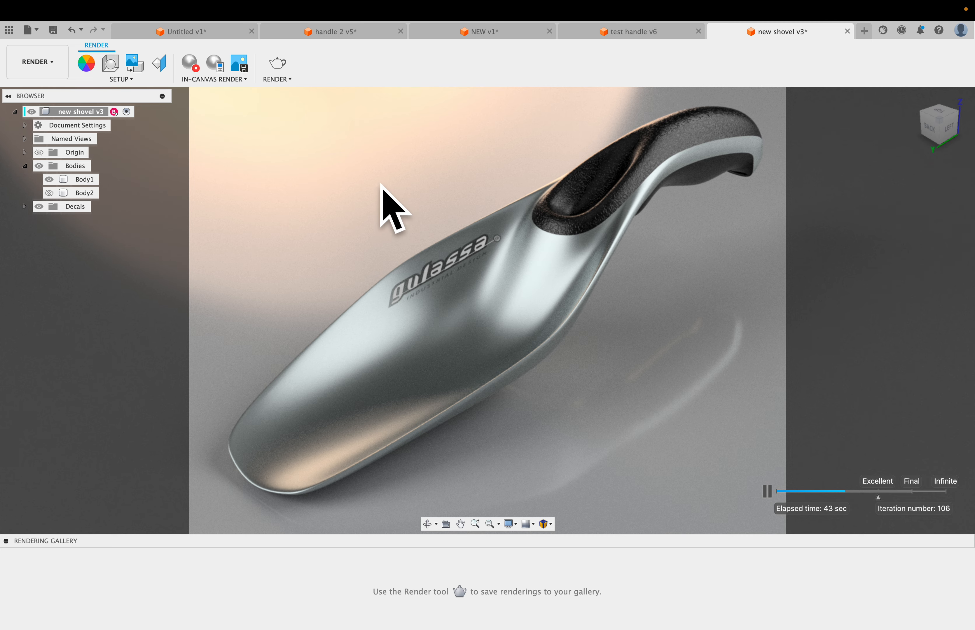
# Review the scene's aspect ratio choices and look through the lighting environments in the environment library.
pyautogui.click(111, 66)
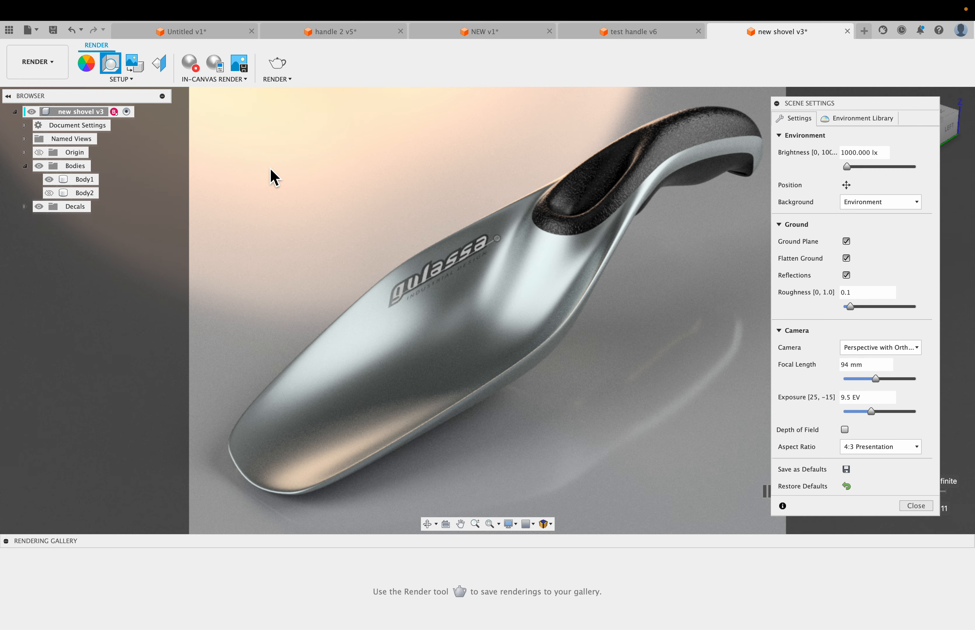
pyautogui.click(880, 447)
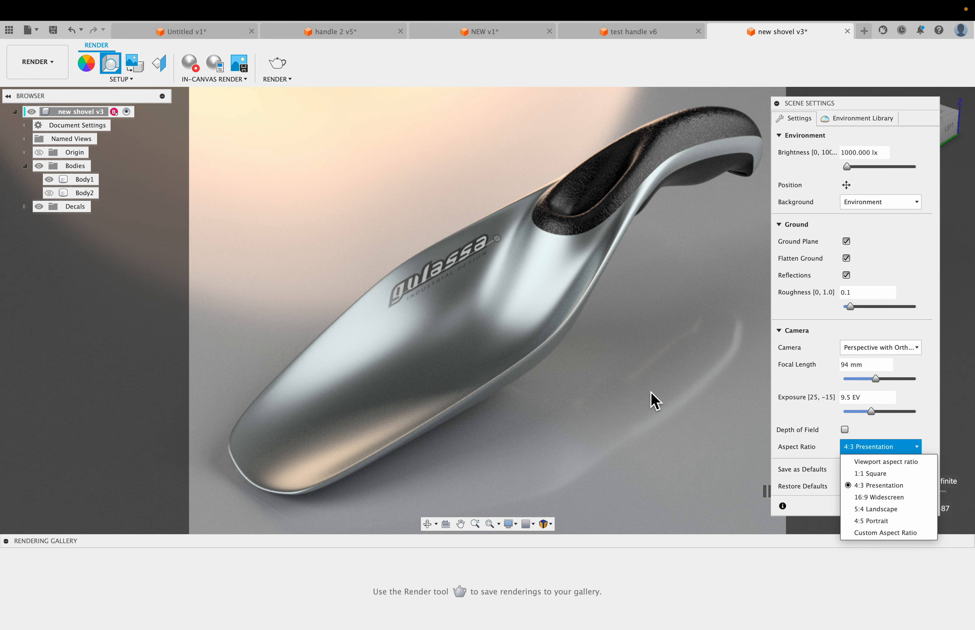
pyautogui.click(792, 433)
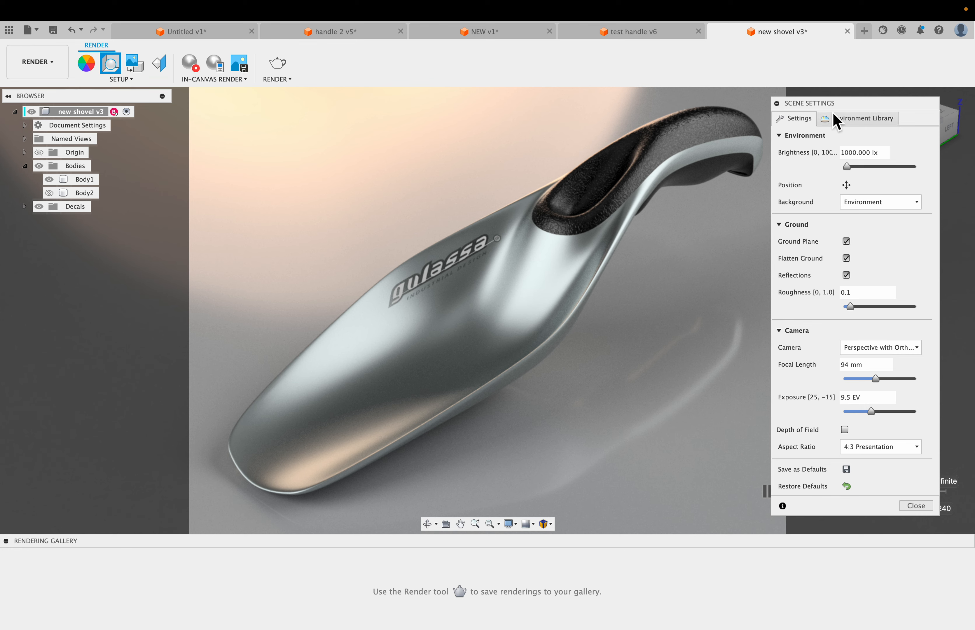
pyautogui.click(854, 120)
pyautogui.scroll(-5, 865, 405)
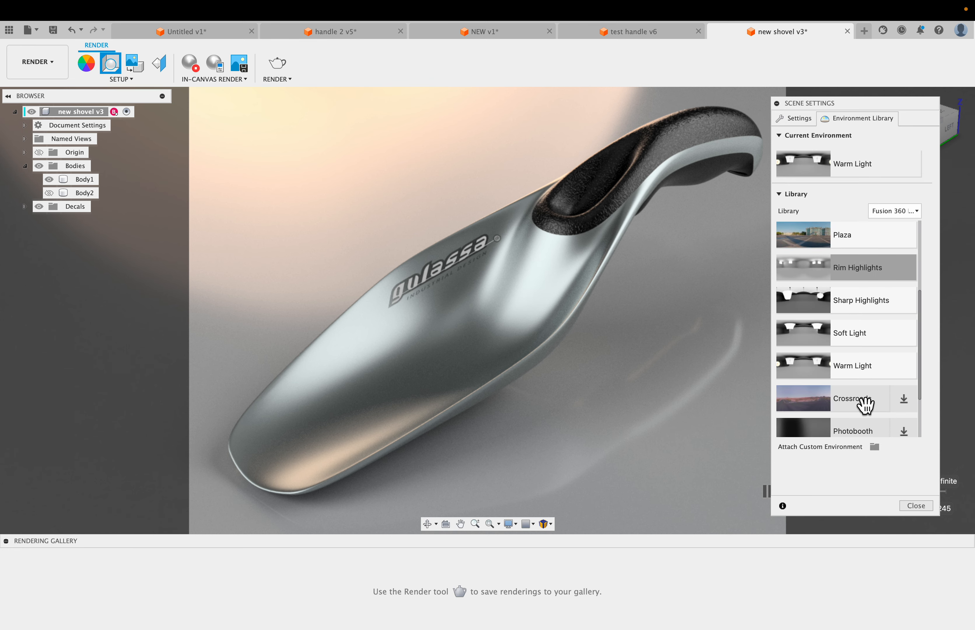
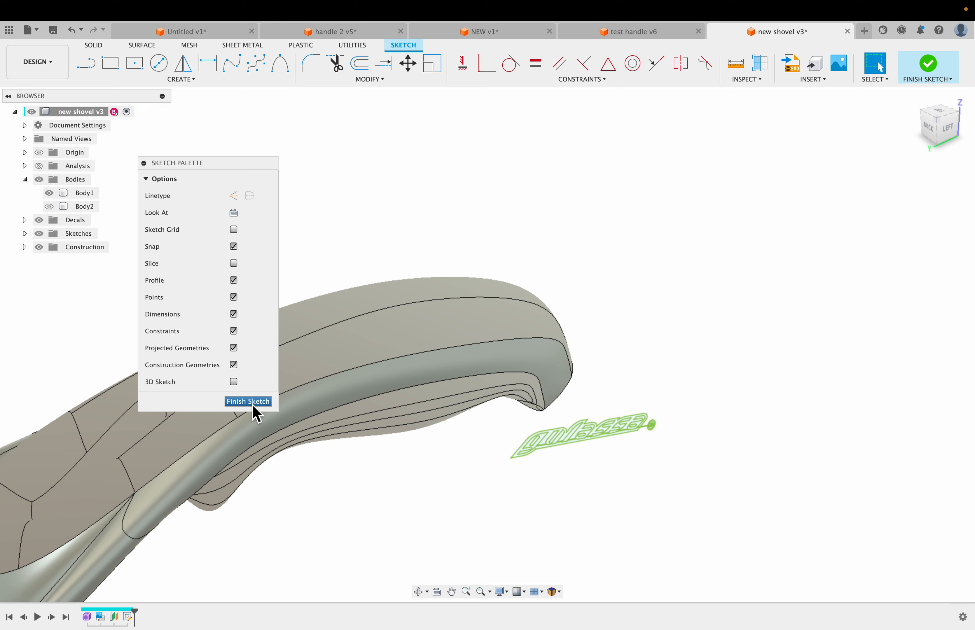
# Select all curves of the gulassa logo sketch, check the sketch modification and creation commands, and finish the sketch.
pyautogui.moveTo(496, 421)
pyautogui.mouseDown()
pyautogui.moveTo(628, 489)
pyautogui.moveTo(707, 506)
pyautogui.mouseUp()
pyautogui.moveTo(495, 405)
pyautogui.mouseDown()
pyautogui.moveTo(632, 484)
pyautogui.moveTo(726, 508)
pyautogui.mouseUp()
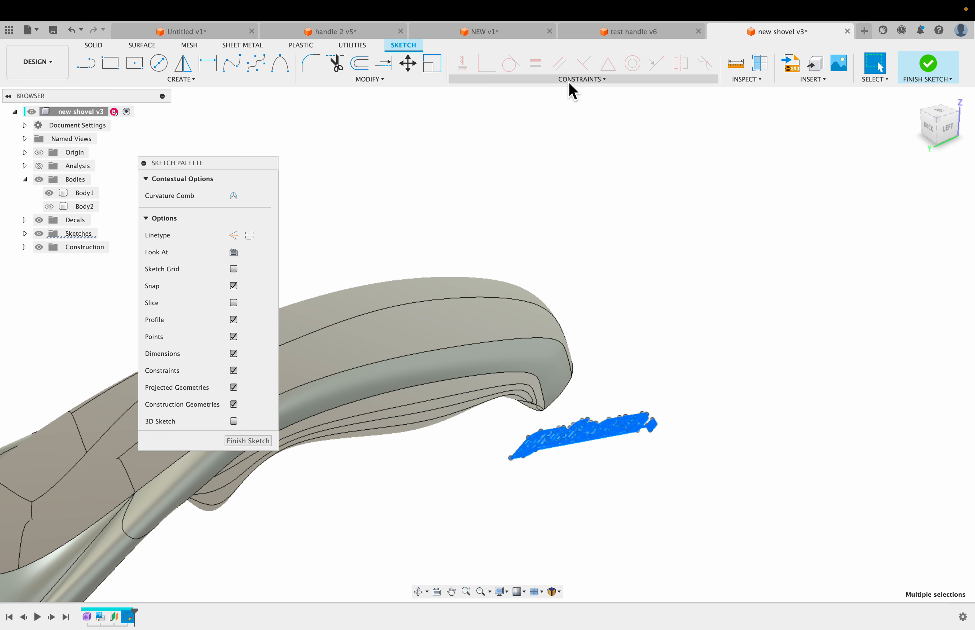
pyautogui.click(384, 80)
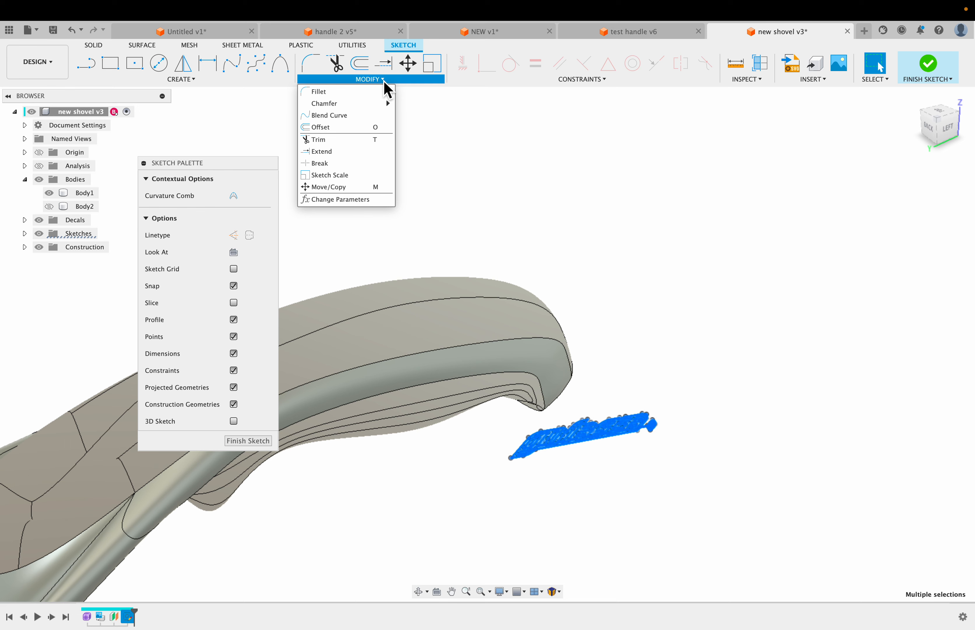
pyautogui.click(197, 82)
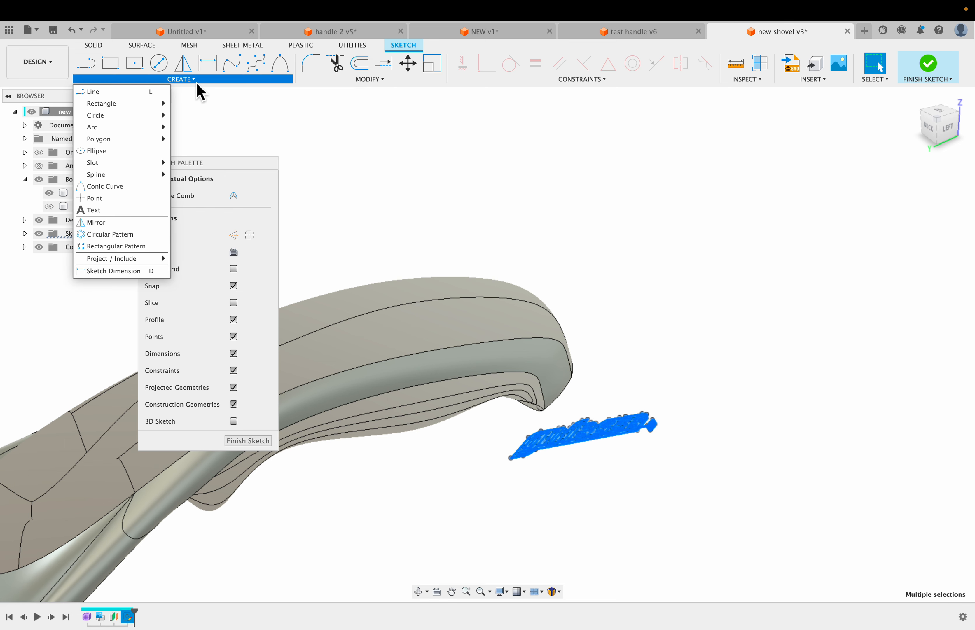
pyautogui.click(345, 80)
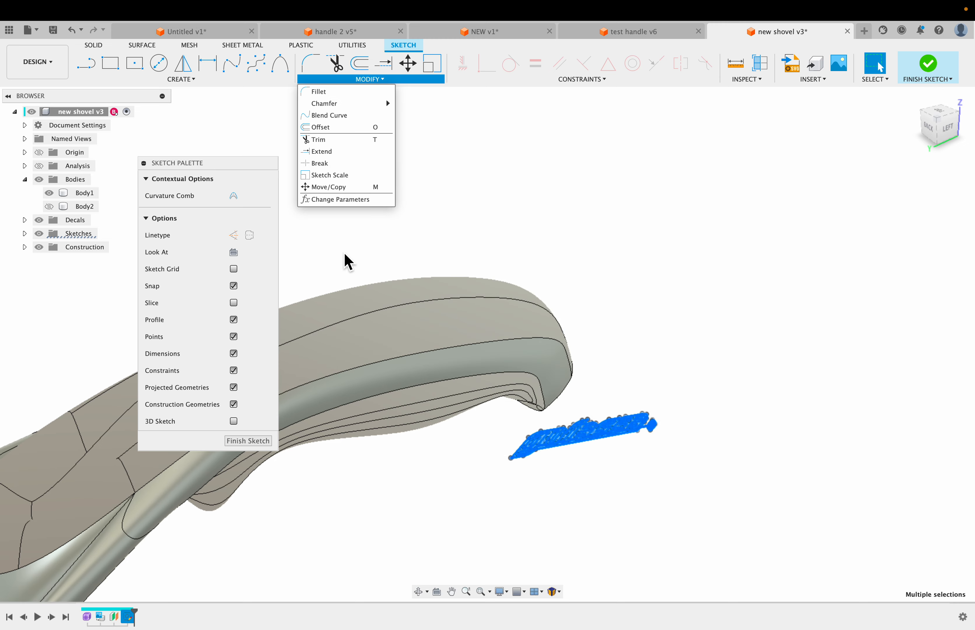
pyautogui.click(248, 441)
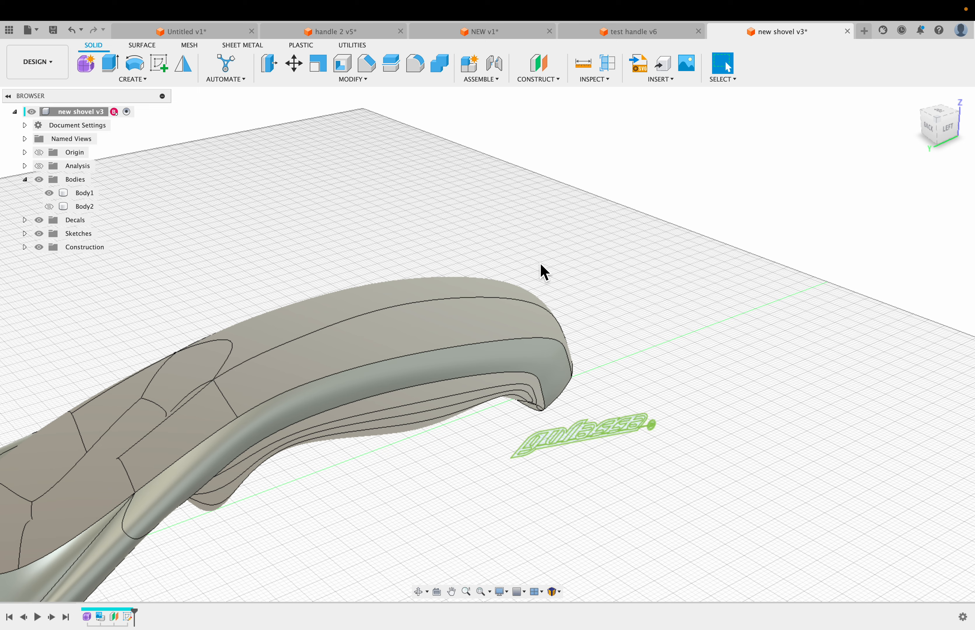
pyautogui.keyDown('shift'); pyautogui.moveTo(543, 271); pyautogui.dragTo(549, 250, button='middle'); pyautogui.keyUp('shift')
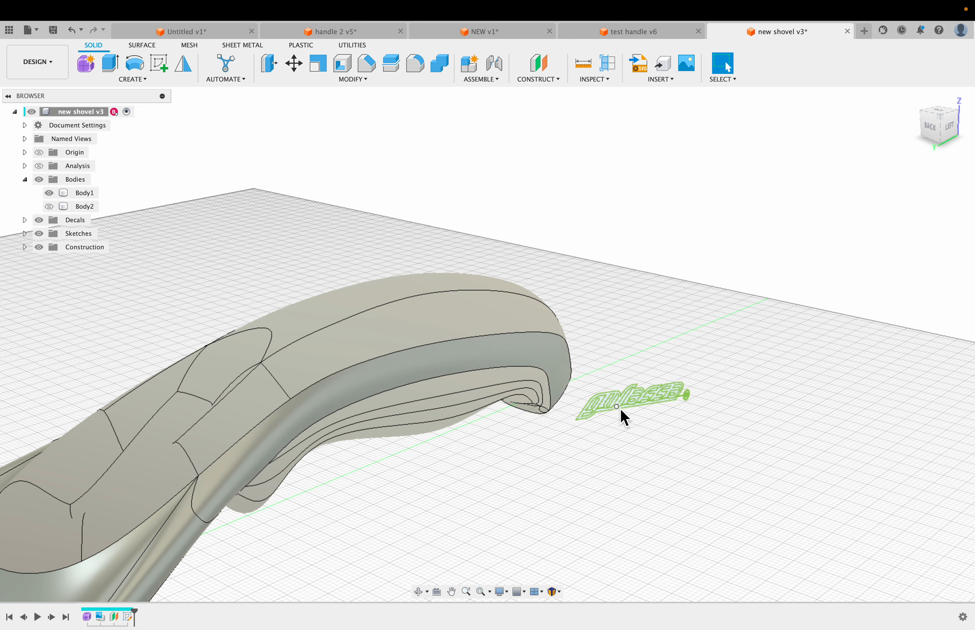
pyautogui.click(110, 64)
pyautogui.scroll(2, 598, 422)
pyautogui.scroll(1, 598, 422)
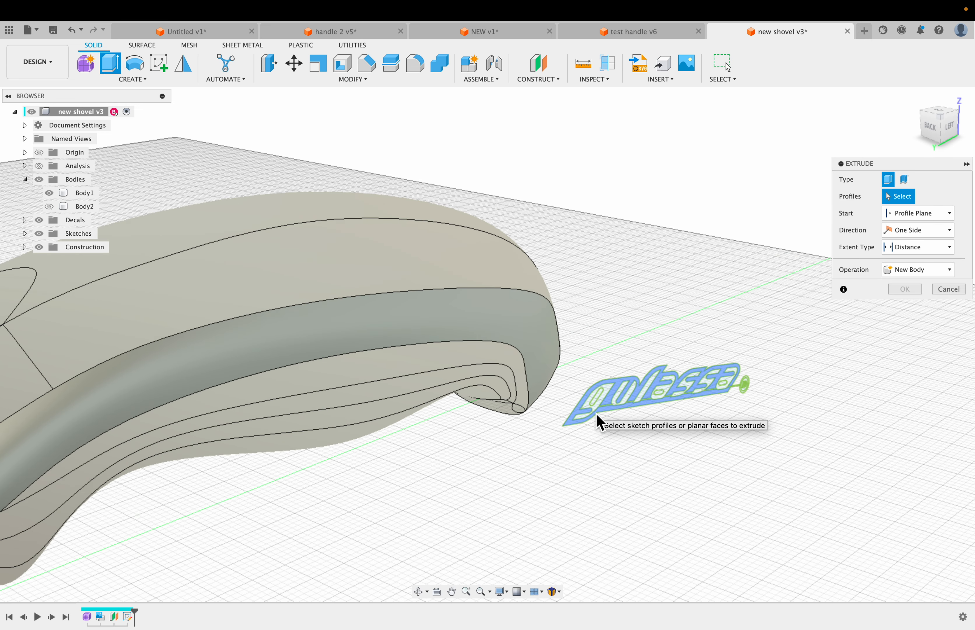
pyautogui.scroll(2, 606, 421)
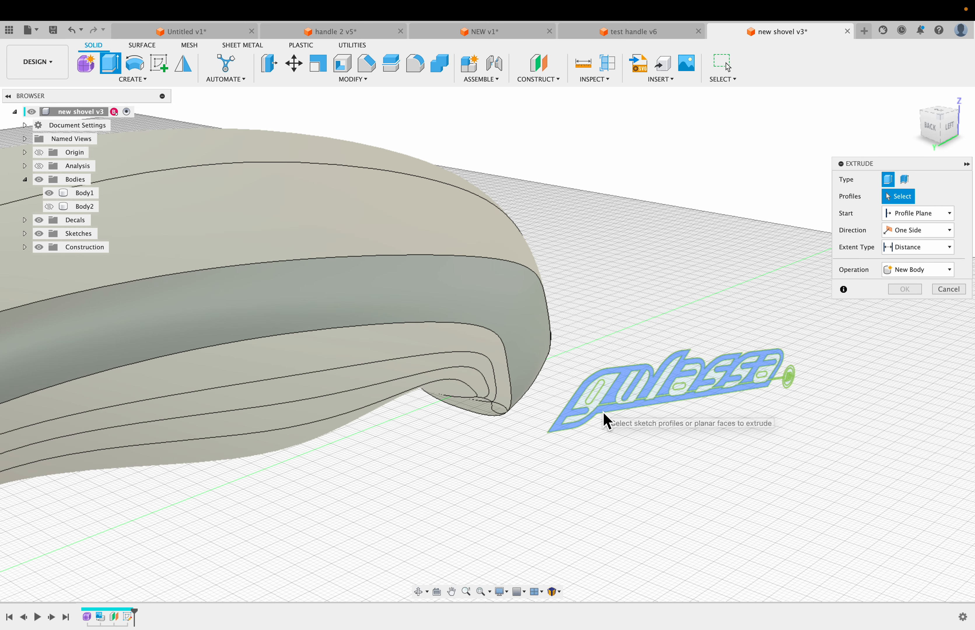
pyautogui.click(607, 412)
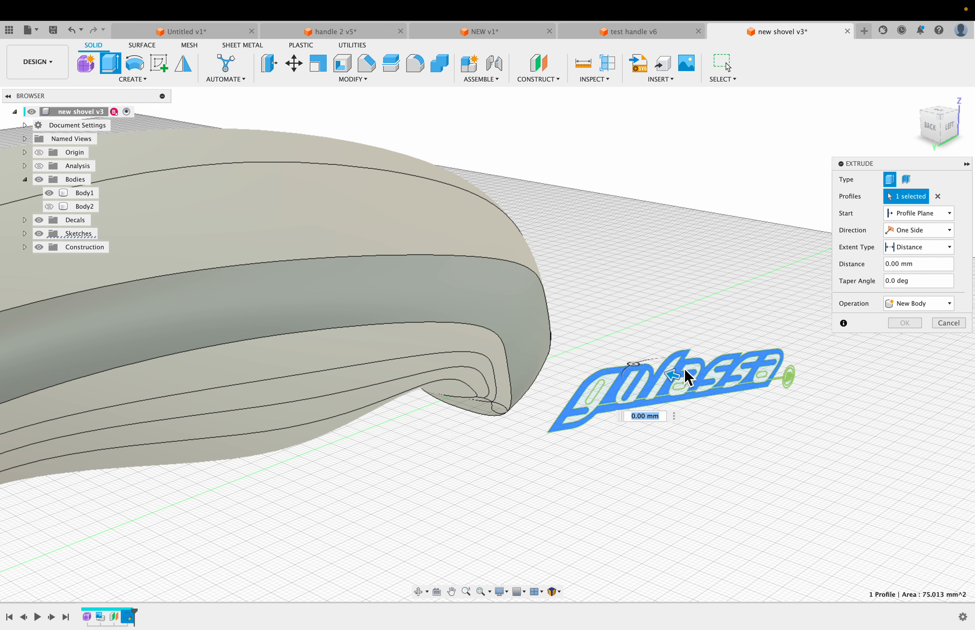
pyautogui.moveTo(674, 375); pyautogui.dragTo(323, 269)
pyautogui.keyDown('shift'); pyautogui.moveTo(451, 328); pyautogui.dragTo(440, 303, button='middle'); pyautogui.keyUp('shift')
pyautogui.click(948, 340)
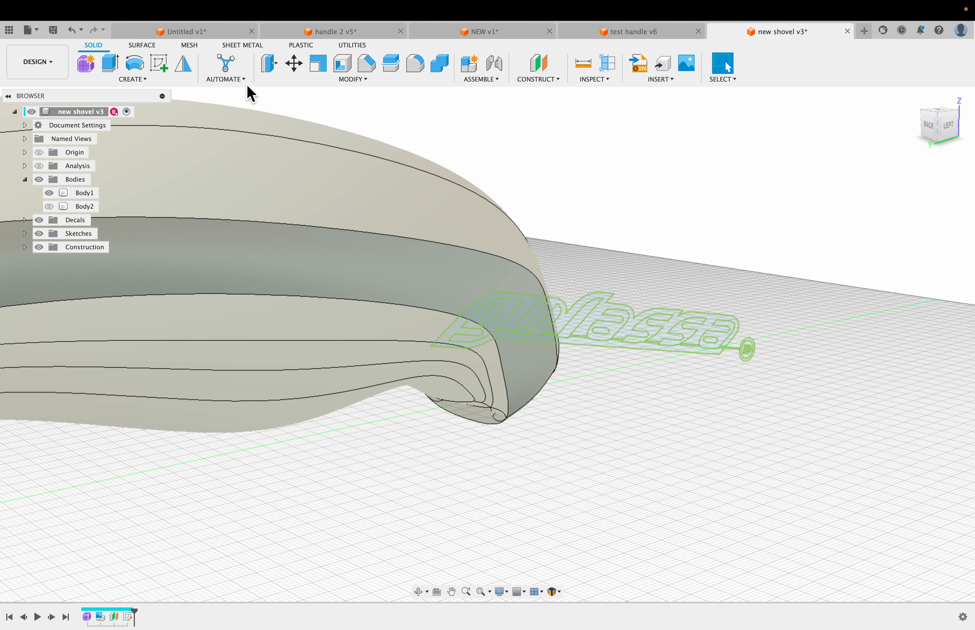
# Begin an extrusion that starts from an object, using the side face of the shovel's handle as the start face.
pyautogui.click(111, 65)
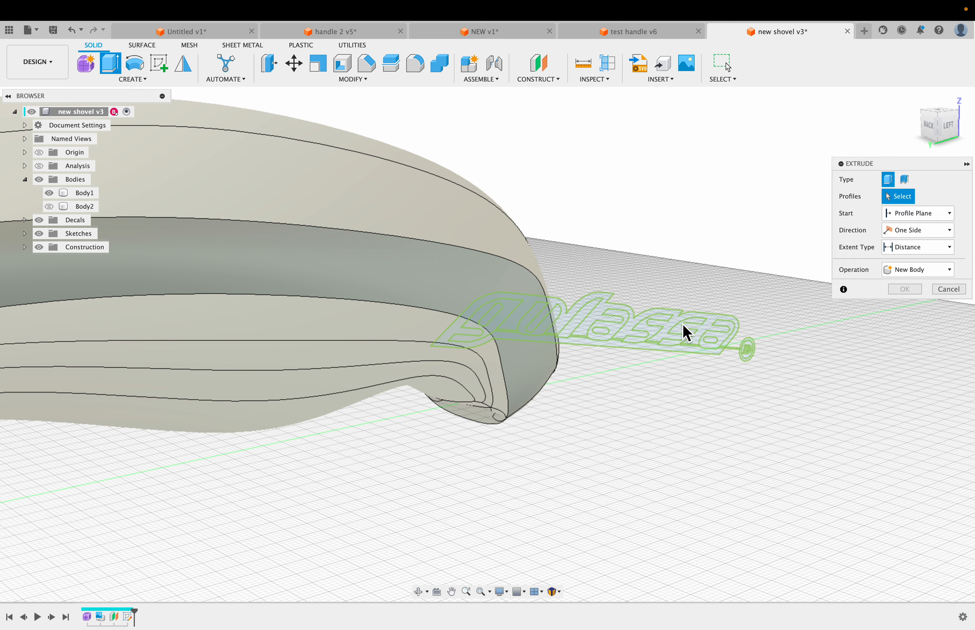
pyautogui.click(929, 213)
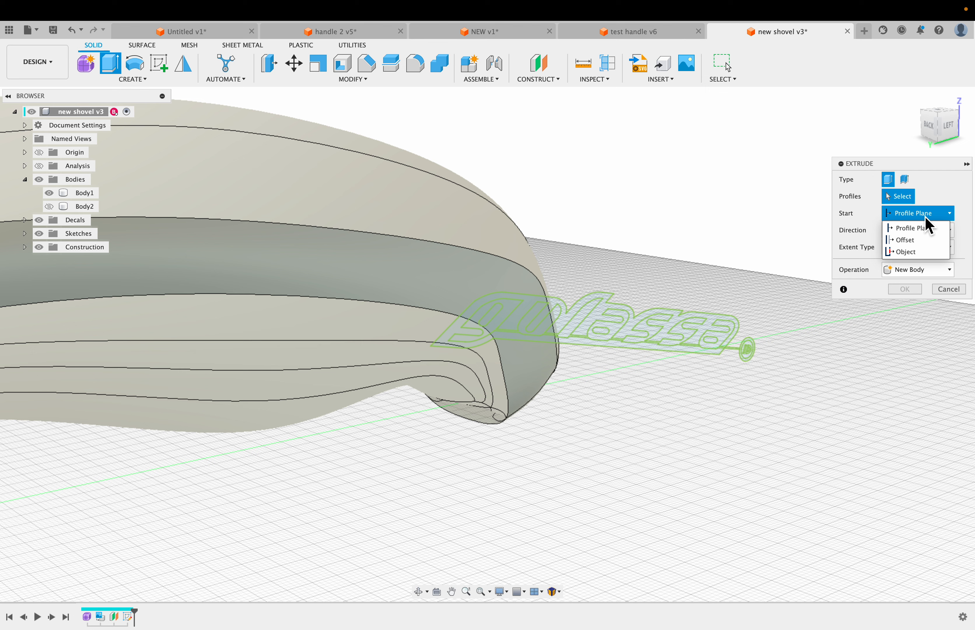
pyautogui.click(911, 251)
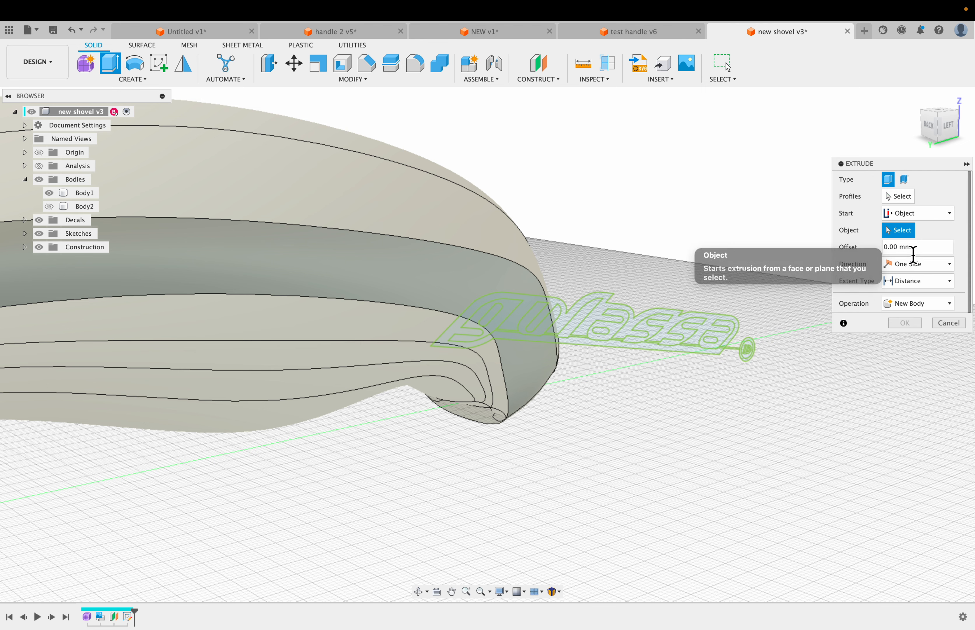
pyautogui.click(395, 282)
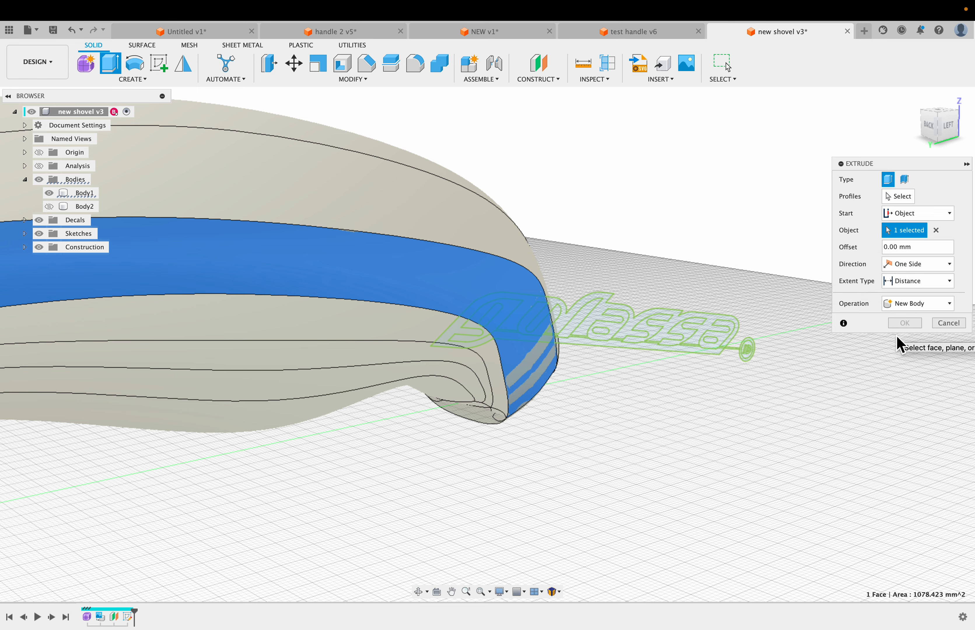
pyautogui.scroll(-3, 653, 392)
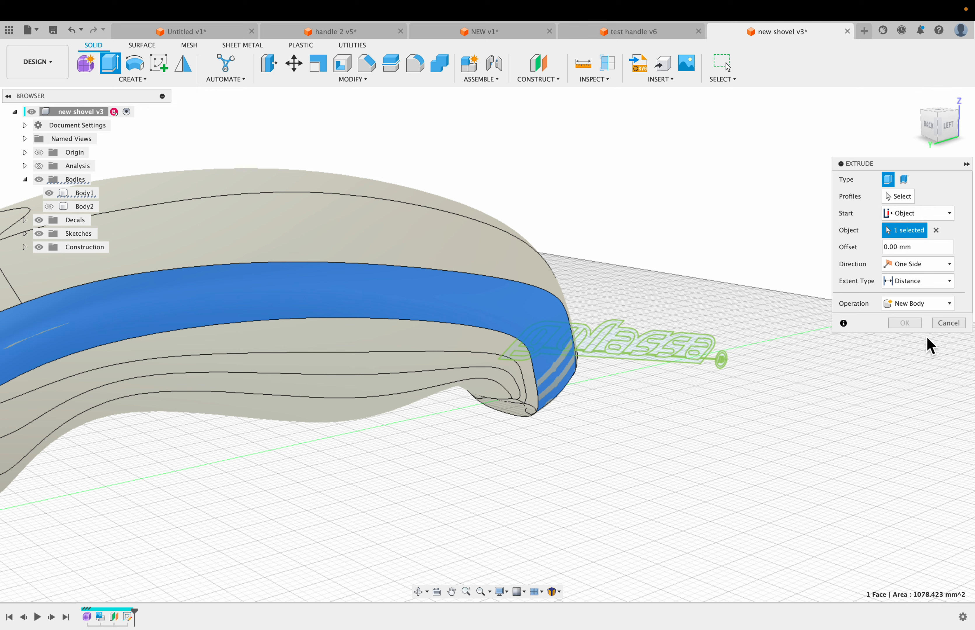
# Choose the gulassa lettering as the extrusion profile and cut it 0.667 mm into the handle's side face.
pyautogui.click(896, 196)
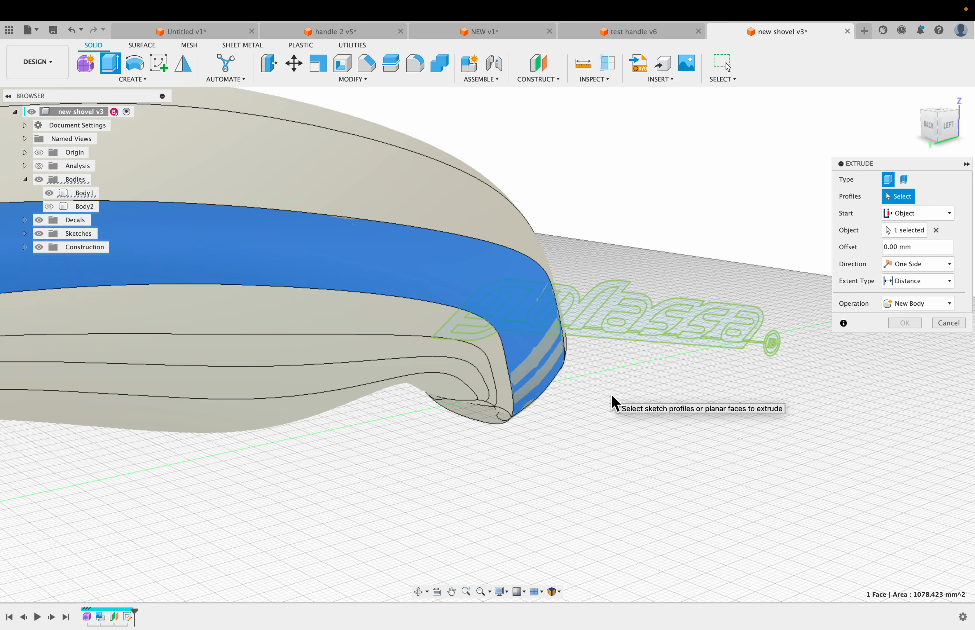
pyautogui.scroll(5, 618, 405)
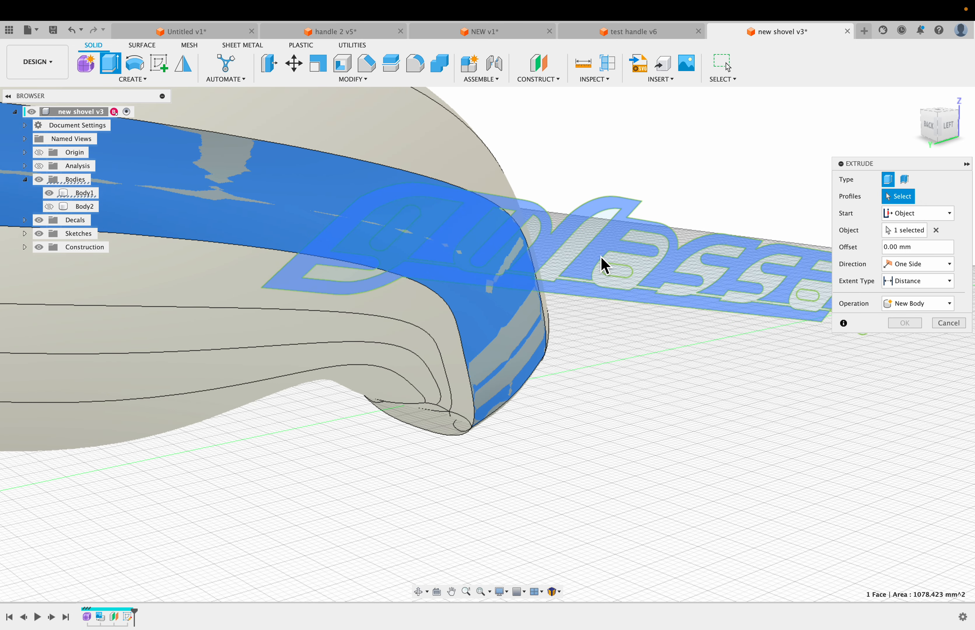
pyautogui.click(438, 258)
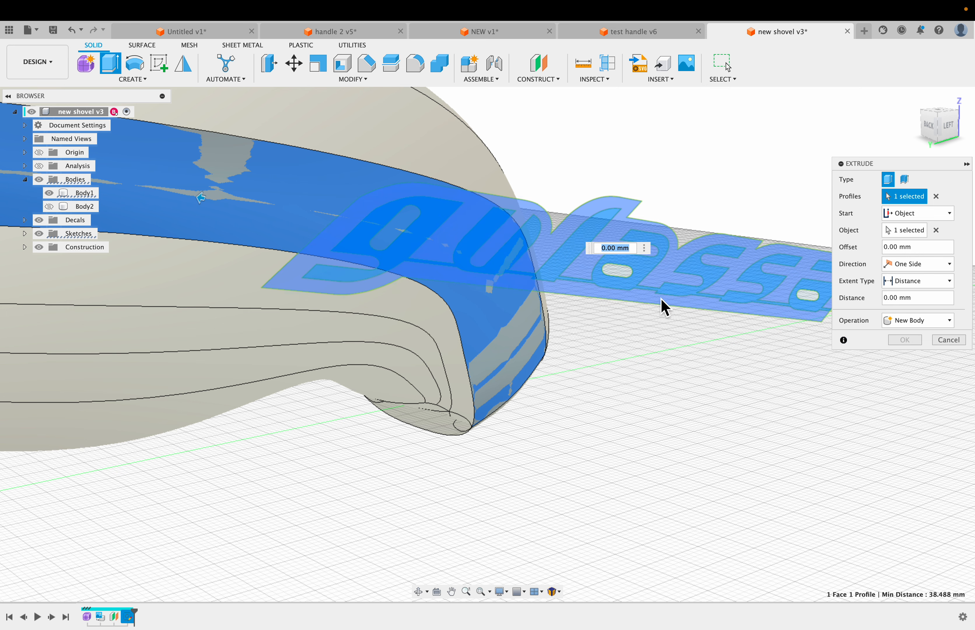
pyautogui.scroll(-5, 743, 425)
pyautogui.scroll(-1, 741, 418)
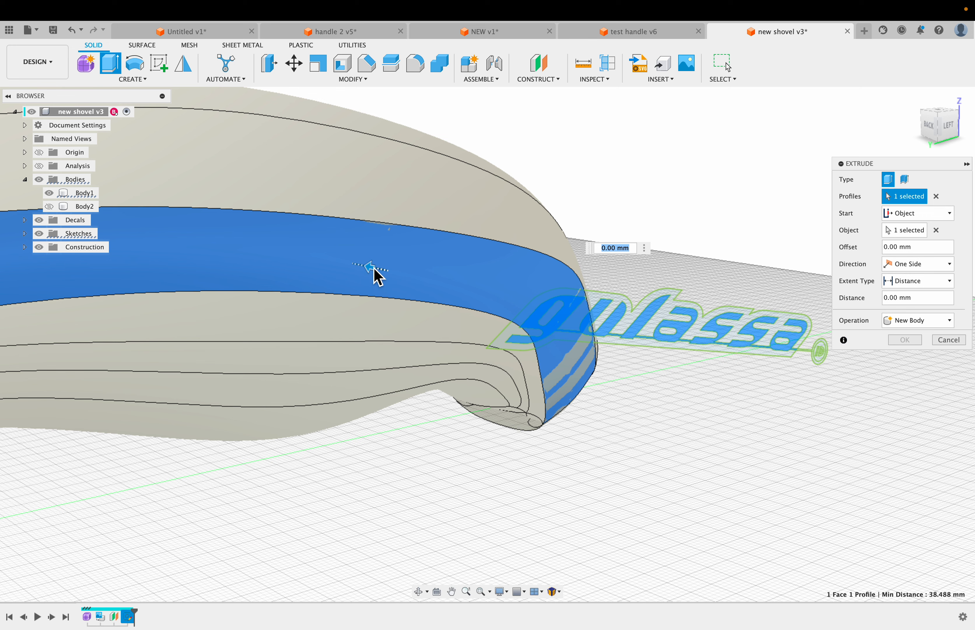
pyautogui.moveTo(373, 269); pyautogui.dragTo(367, 267)
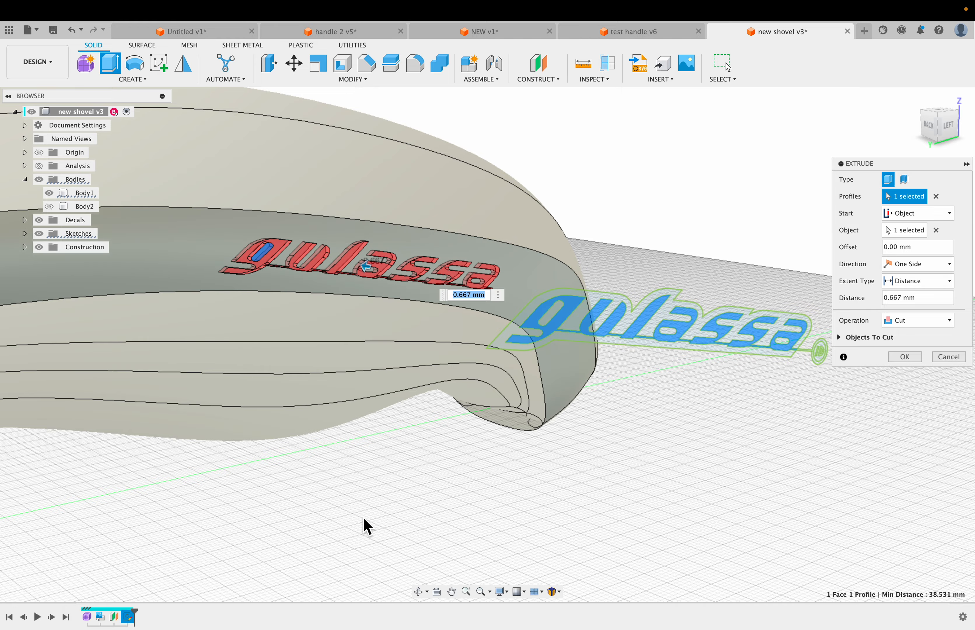
# Try raising the gulassa lettering out of the handle's side face as a joined extrusion with a distance of -0.266 mm.
pyautogui.keyDown('shift'); pyautogui.moveTo(368, 528); pyautogui.dragTo(403, 530, button='middle'); pyautogui.keyUp('shift')
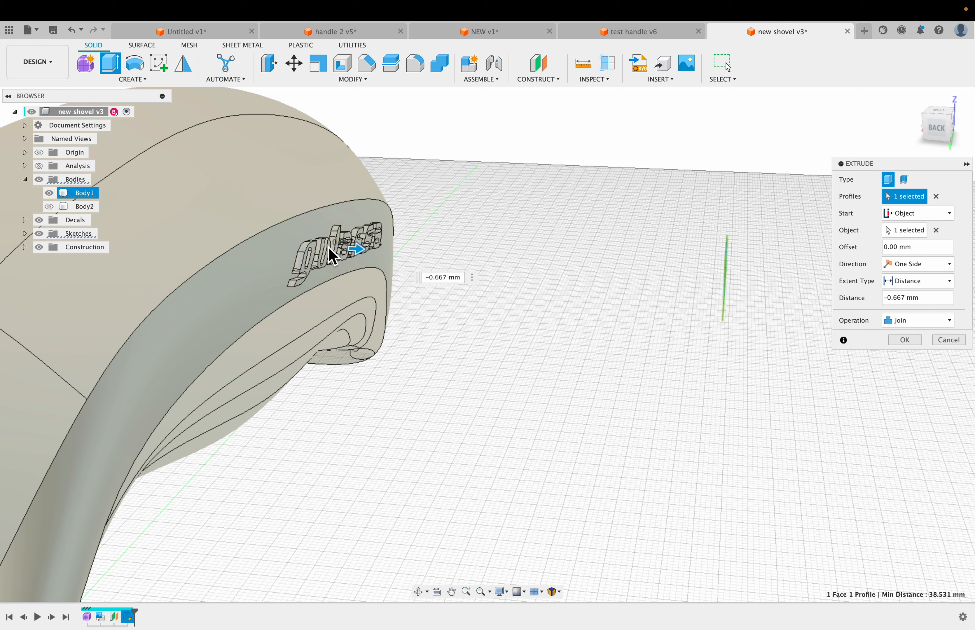
pyautogui.scroll(-2, 348, 236)
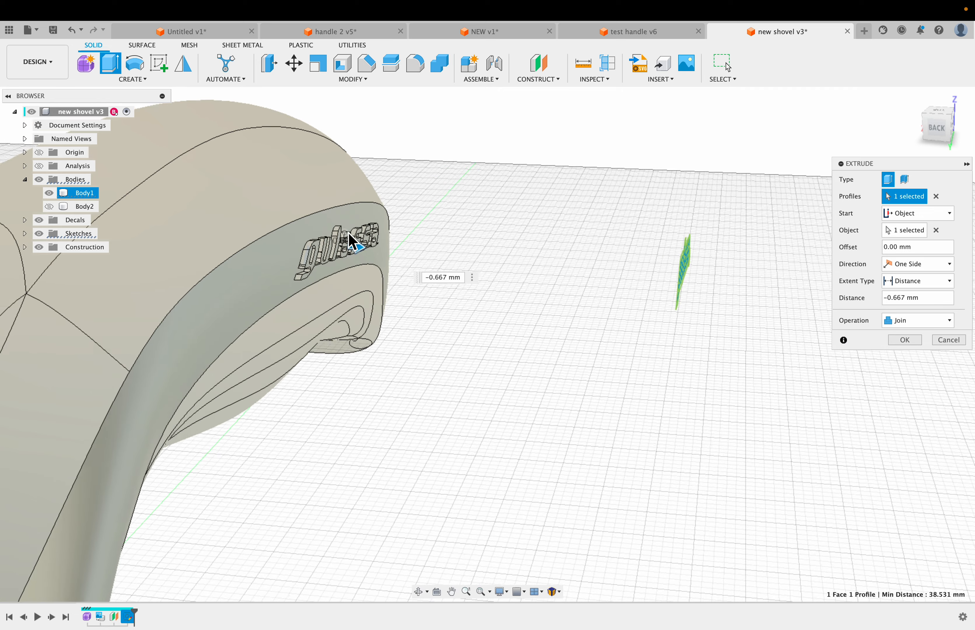
pyautogui.scroll(3, 349, 236)
pyautogui.scroll(5, 349, 242)
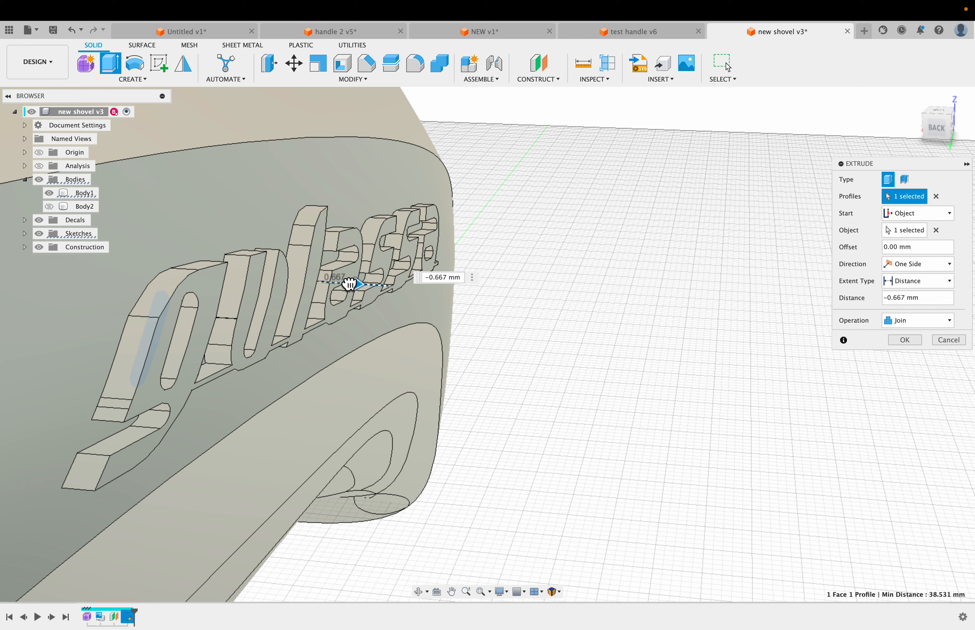
pyautogui.moveTo(349, 284); pyautogui.dragTo(343, 285)
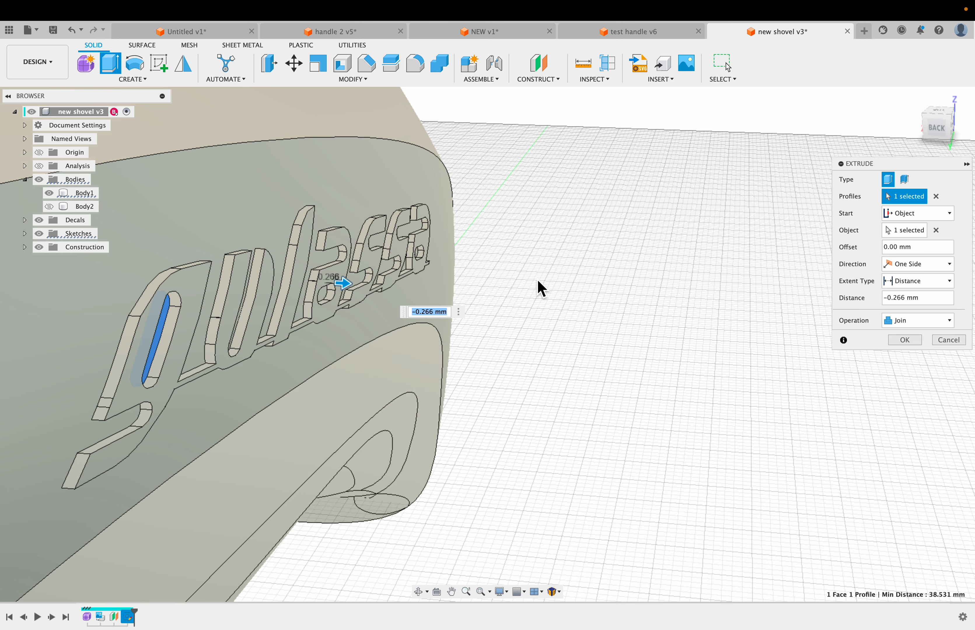
pyautogui.scroll(-5, 539, 284)
pyautogui.scroll(3, 541, 283)
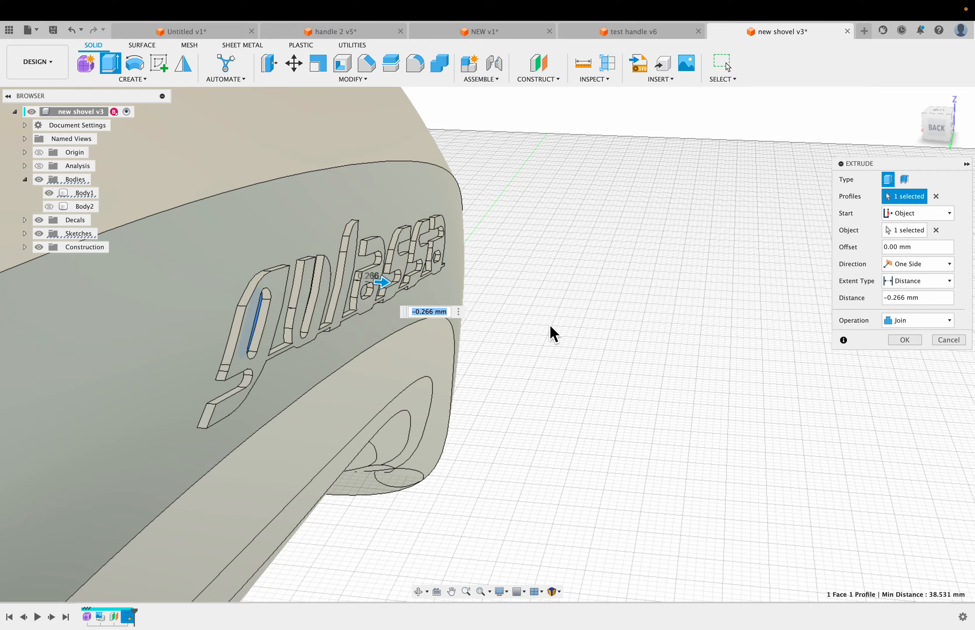
pyautogui.moveTo(550, 332)
pyautogui.keyDown('shift'); pyautogui.mouseDown(button='middle')
pyautogui.moveTo(526, 306)
pyautogui.moveTo(473, 326)
pyautogui.moveTo(542, 353)
pyautogui.moveTo(562, 338)
pyautogui.moveTo(557, 330)
pyautogui.mouseUp(button='middle'); pyautogui.keyUp('shift')
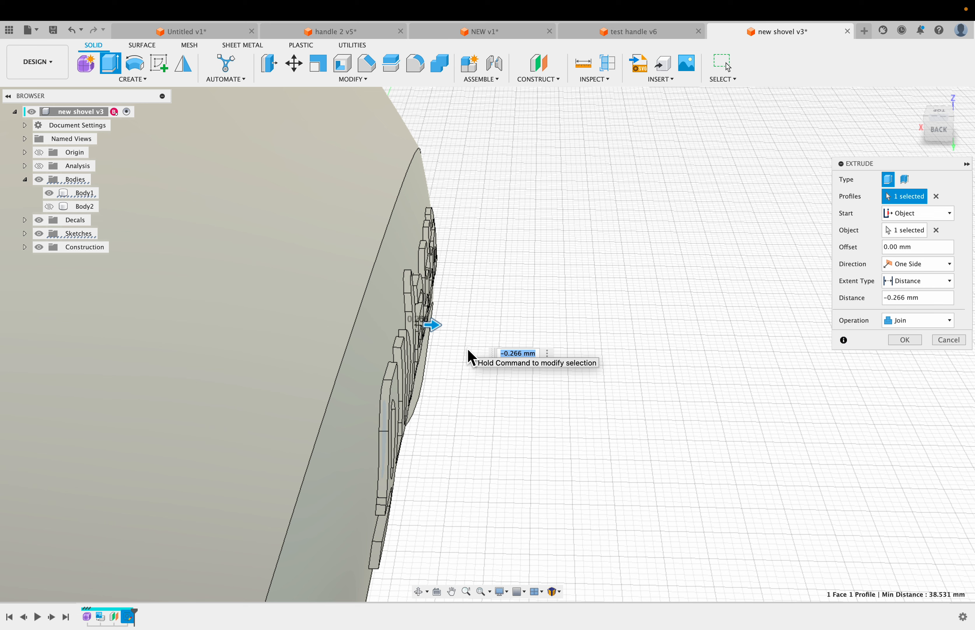
# Set the lettering's extrusion distance to 0.25 mm as a cut into the handle's side face and complete the extrusion.
pyautogui.write('.25')
pyautogui.press('Return')
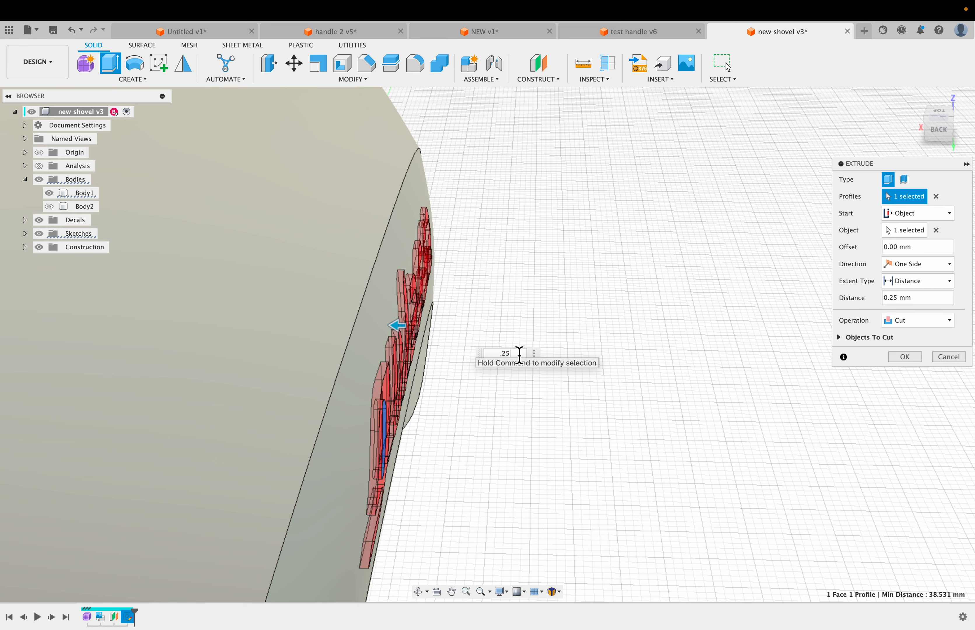
pyautogui.click(903, 358)
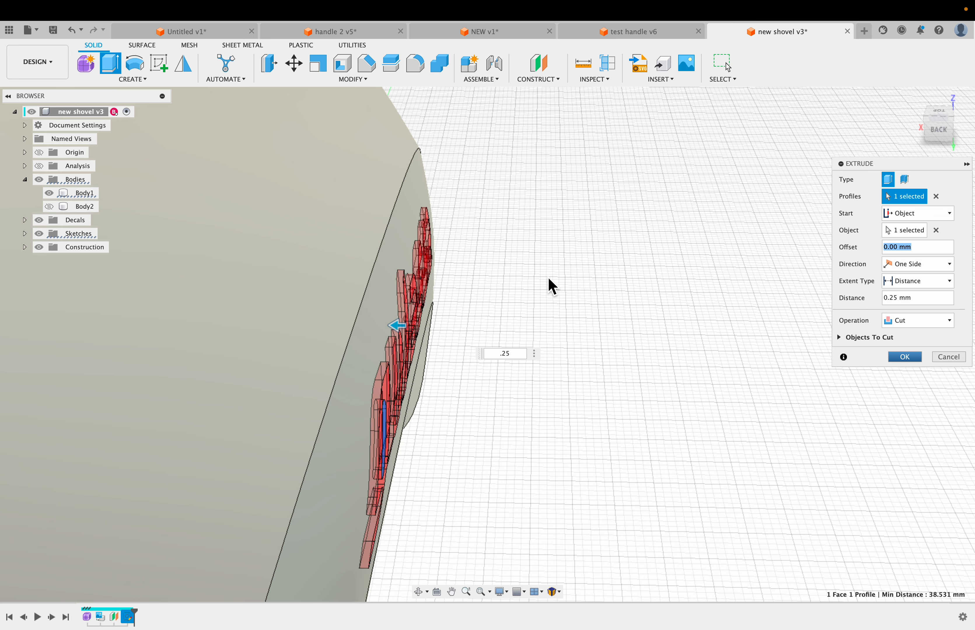
pyautogui.press('Return')
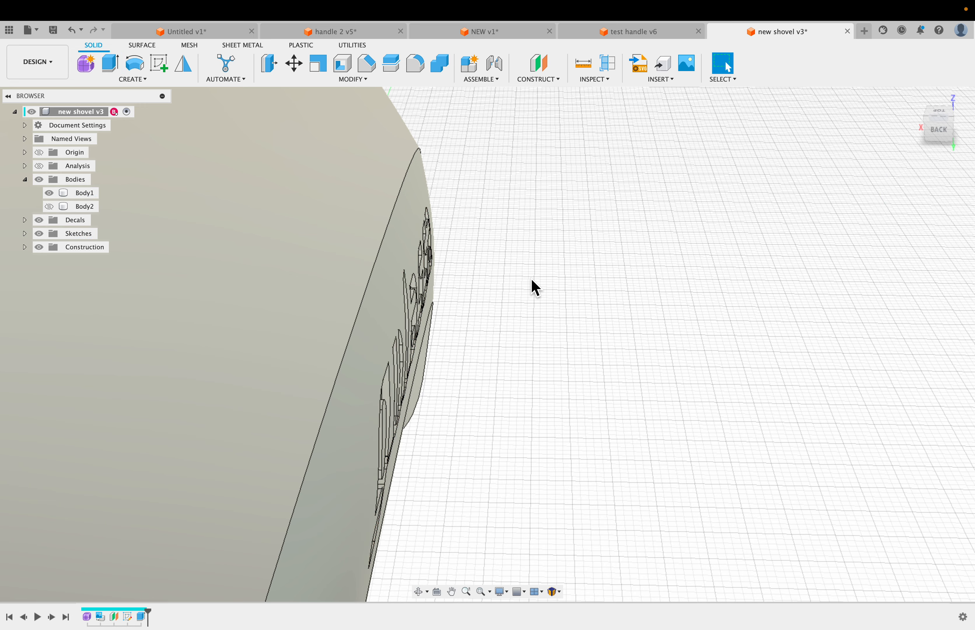
# Save the shovel design as a new version with the description User Saved.
pyautogui.keyDown('shift'); pyautogui.moveTo(655, 341); pyautogui.dragTo(629, 334, button='middle'); pyautogui.keyUp('shift')
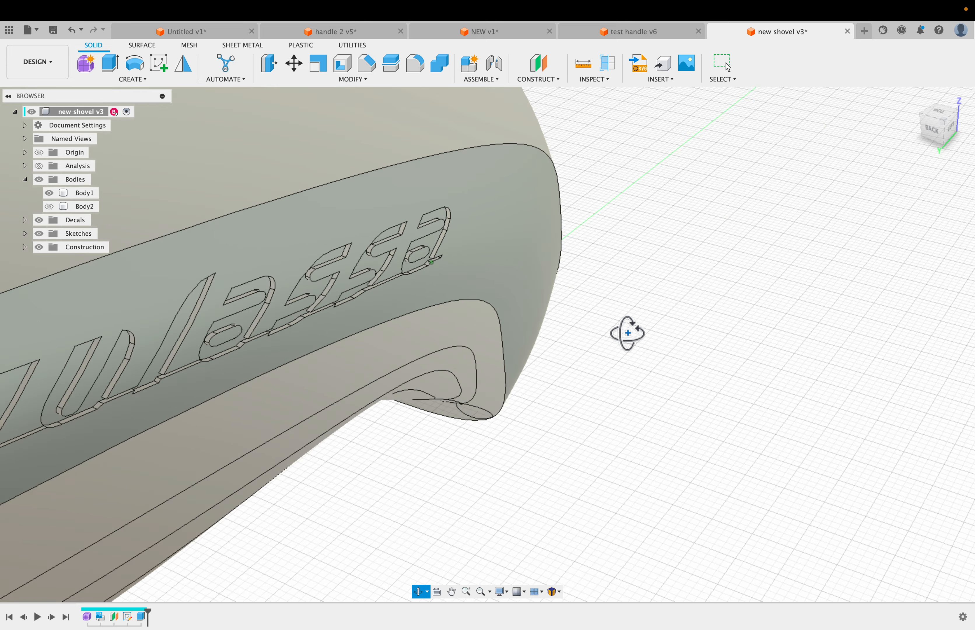
pyautogui.keyDown('shift'); pyautogui.moveTo(535, 454); pyautogui.dragTo(542, 427, button='middle'); pyautogui.keyUp('shift')
pyautogui.scroll(-2, 540, 424)
pyautogui.keyDown('shift'); pyautogui.moveTo(628, 457); pyautogui.dragTo(601, 446, button='middle'); pyautogui.keyUp('shift')
pyautogui.press('super+s')
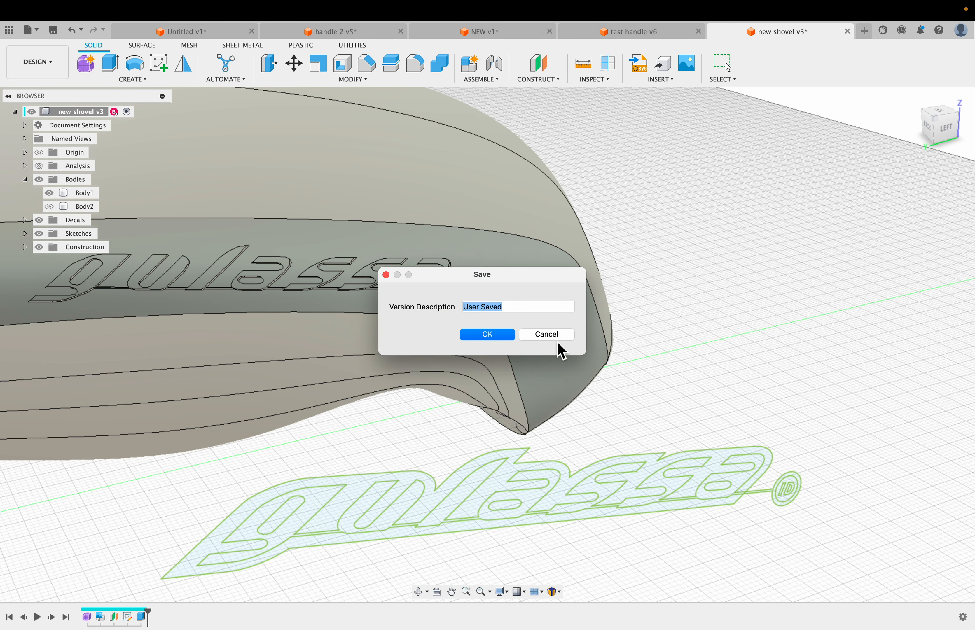
pyautogui.click(495, 336)
# Examine the engraved gulassa lettering on the handle's side face from several angles.
pyautogui.scroll(-3, 716, 240)
pyautogui.keyDown('shift'); pyautogui.moveTo(716, 239); pyautogui.dragTo(553, 418, button='middle'); pyautogui.keyUp('shift')
pyautogui.click(470, 257)
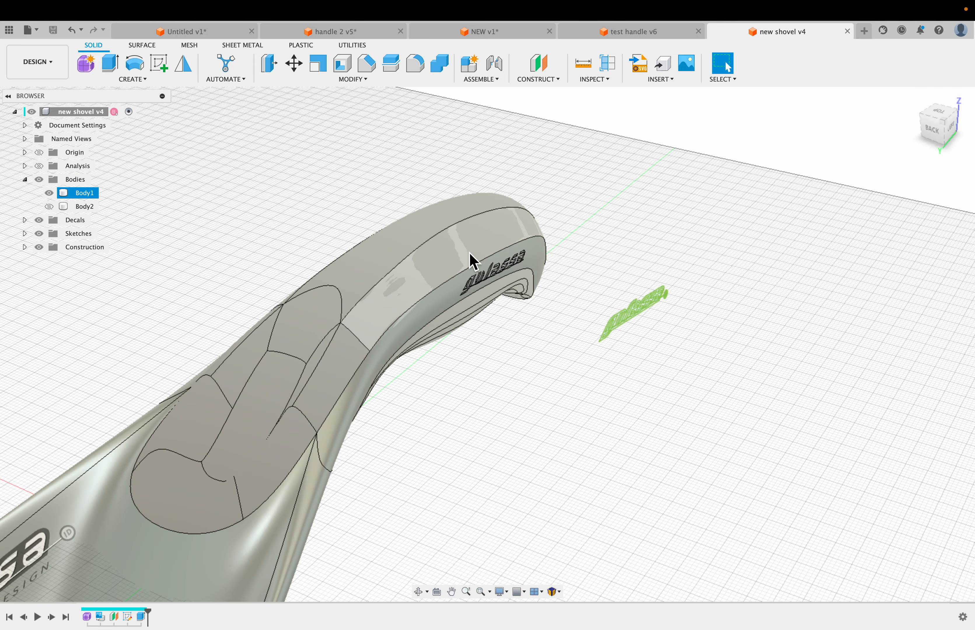
pyautogui.scroll(4, 471, 254)
pyautogui.scroll(2, 469, 254)
pyautogui.click(790, 365)
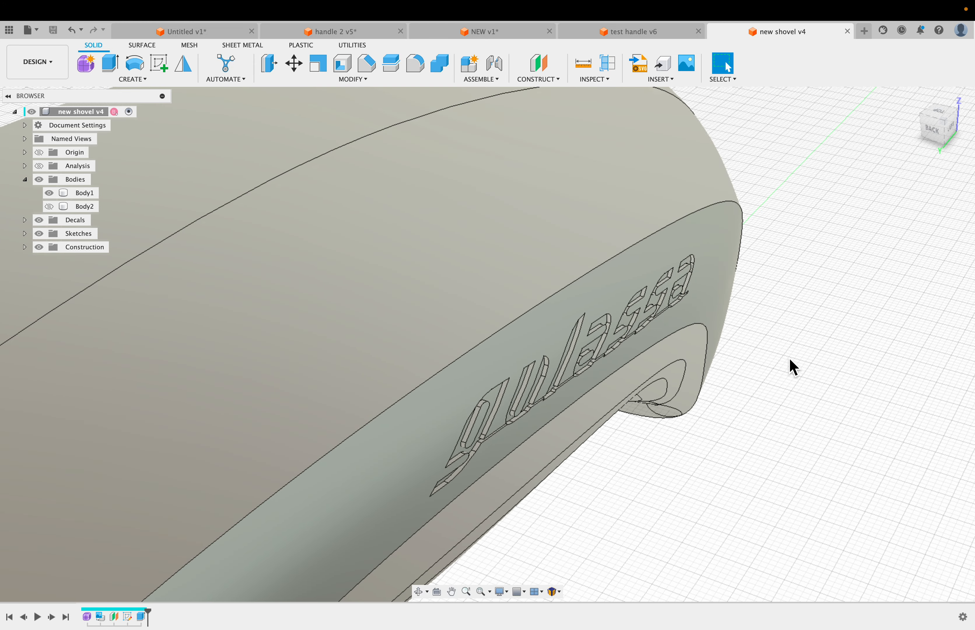
pyautogui.keyDown('shift'); pyautogui.moveTo(790, 365); pyautogui.dragTo(773, 344, button='middle'); pyautogui.keyUp('shift')
pyautogui.click(348, 248)
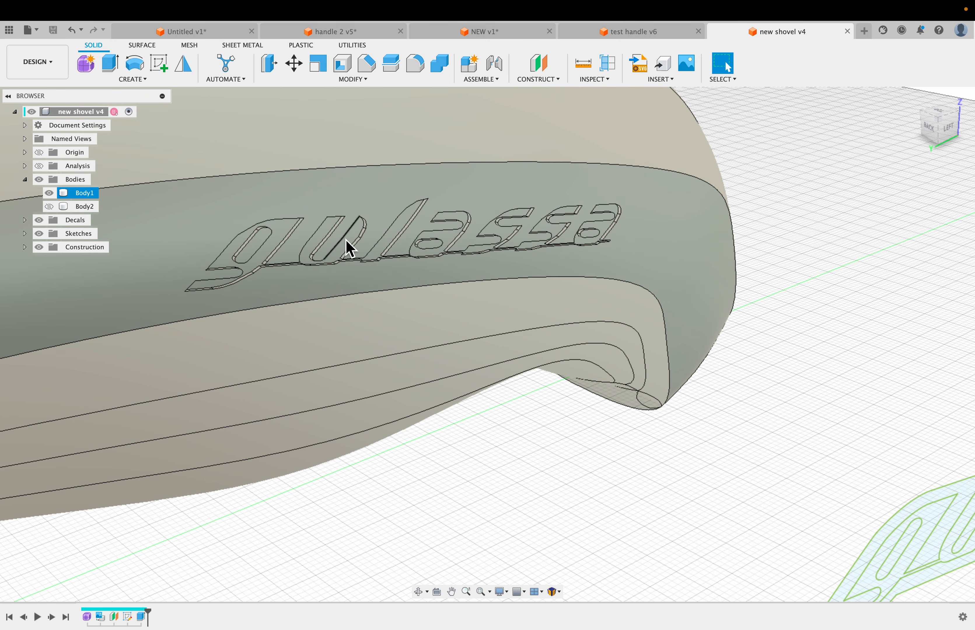
pyautogui.click(292, 241)
# Add Paint - Enamel Glossy (Red) from the glossy paint appearances to the design's own appearances.
pyautogui.click(326, 81)
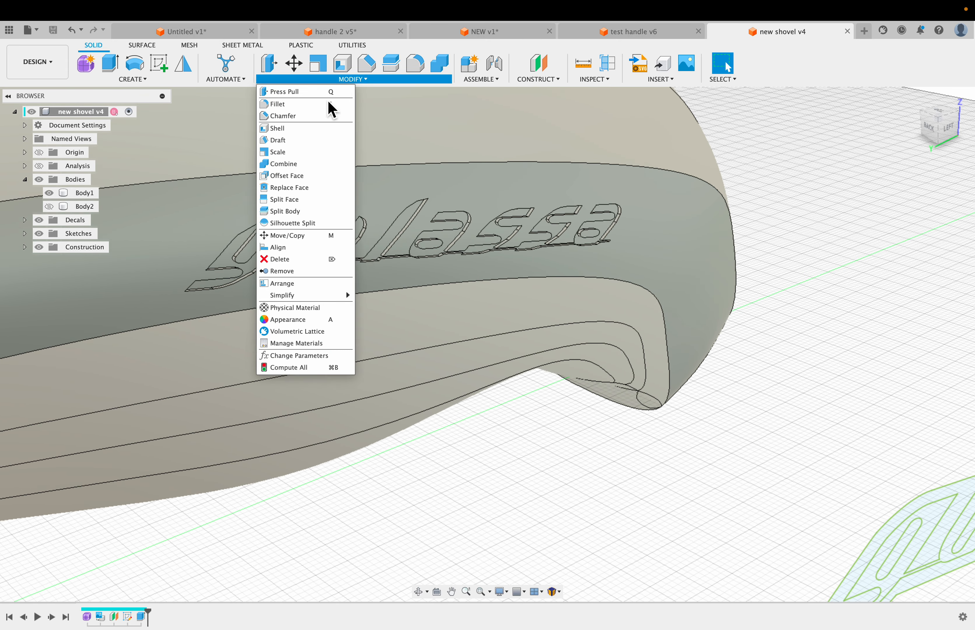
pyautogui.click(310, 322)
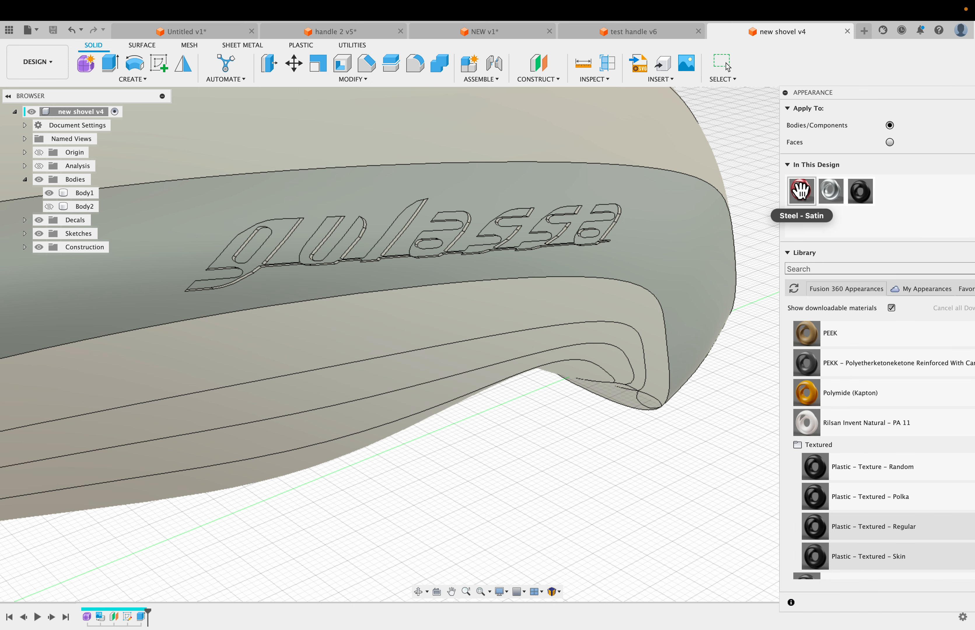
pyautogui.scroll(10, 849, 409)
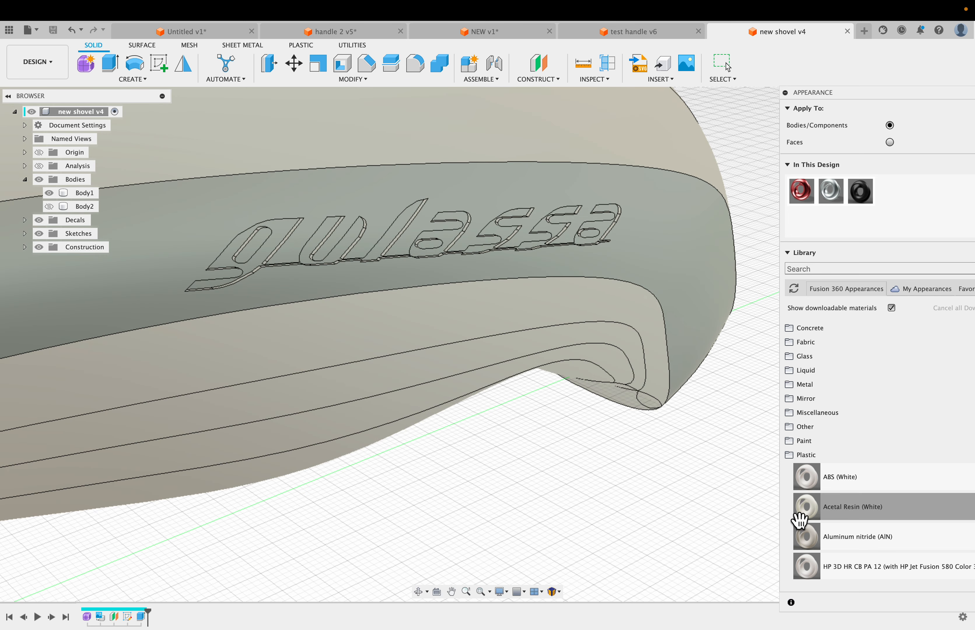
pyautogui.click(793, 442)
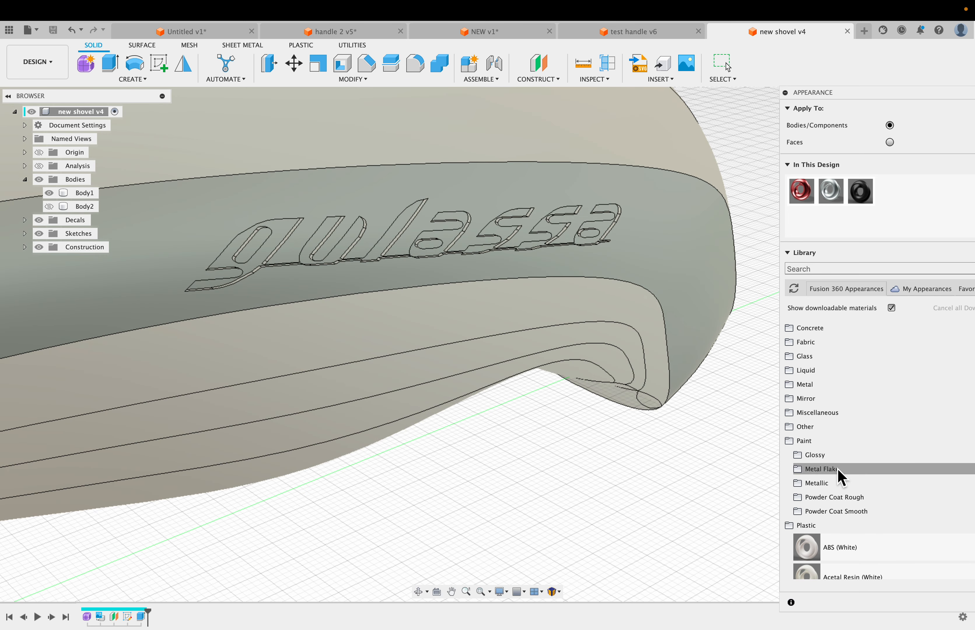
pyautogui.click(828, 458)
pyautogui.scroll(-4, 832, 482)
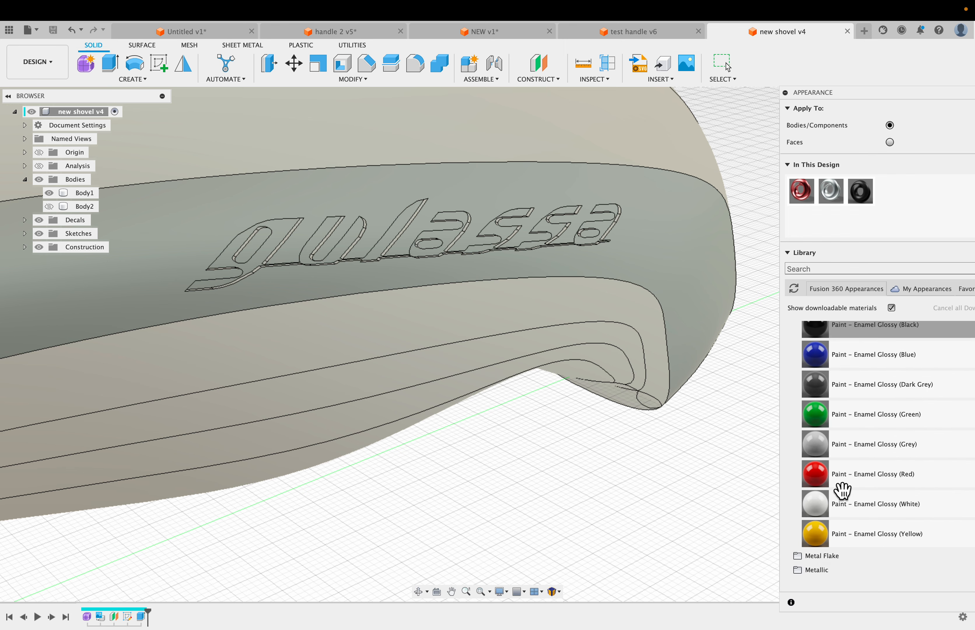
pyautogui.moveTo(813, 471)
pyautogui.mouseDown()
pyautogui.moveTo(916, 256)
pyautogui.moveTo(905, 191)
pyautogui.moveTo(895, 189)
pyautogui.mouseUp()
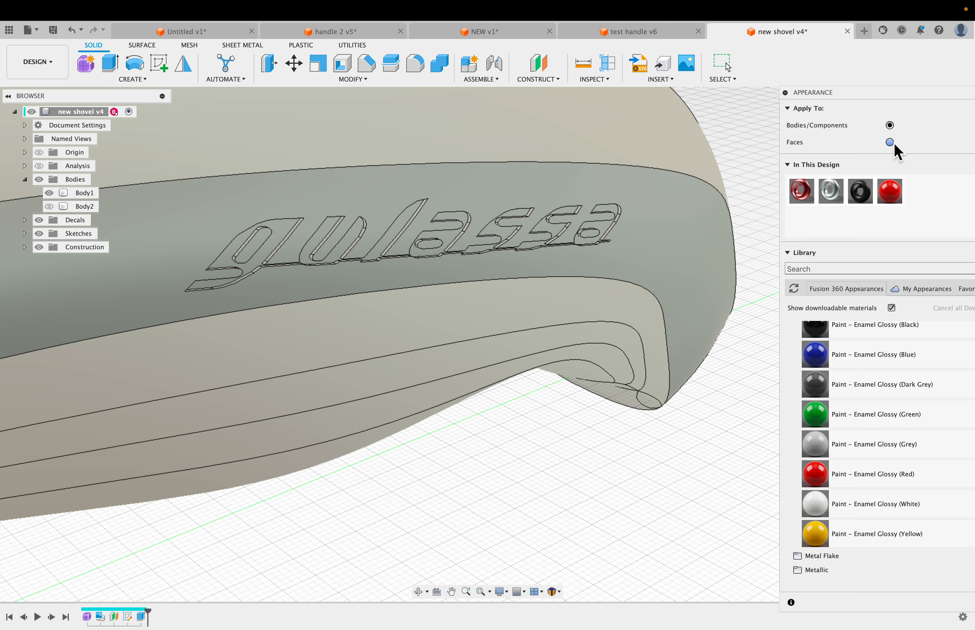
# Apply the glossy red paint to the recessed face of the gulassa lettering and recolor it orange with RGB 195, 124, 38.
pyautogui.click(889, 142)
pyautogui.moveTo(890, 191); pyautogui.dragTo(562, 239)
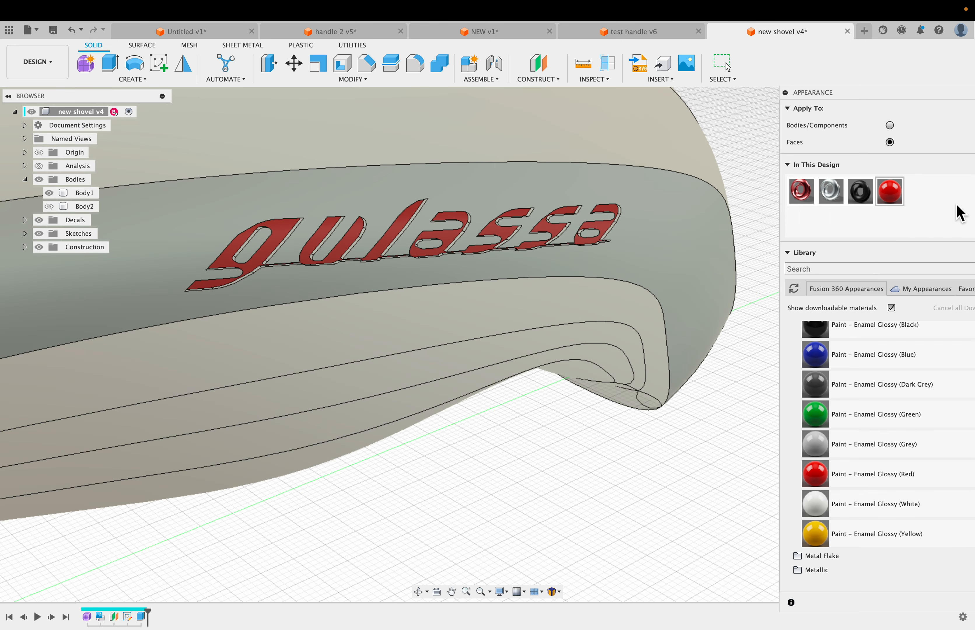
pyautogui.doubleClick(891, 191)
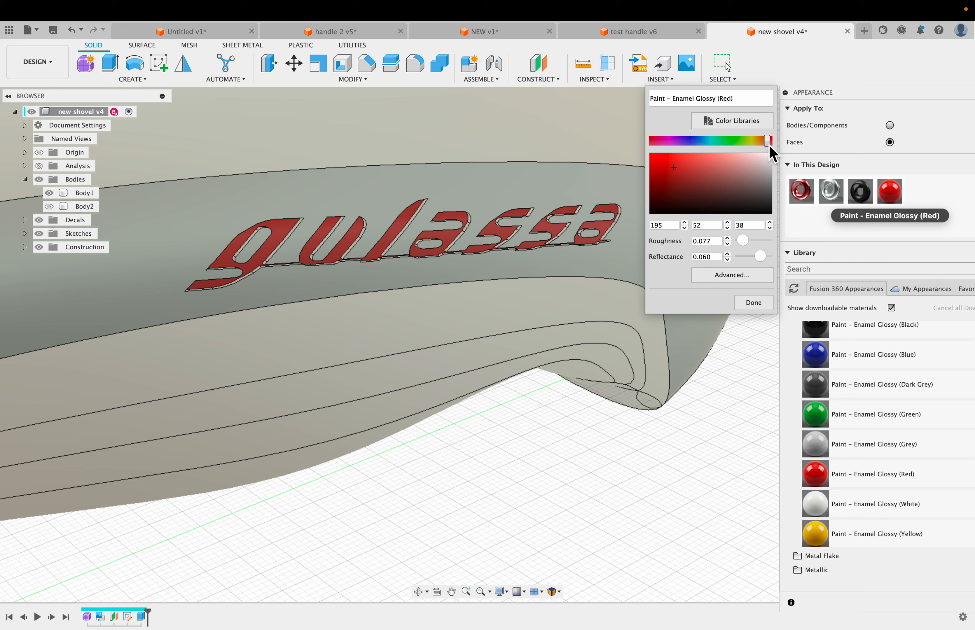
pyautogui.moveTo(769, 145); pyautogui.dragTo(757, 147)
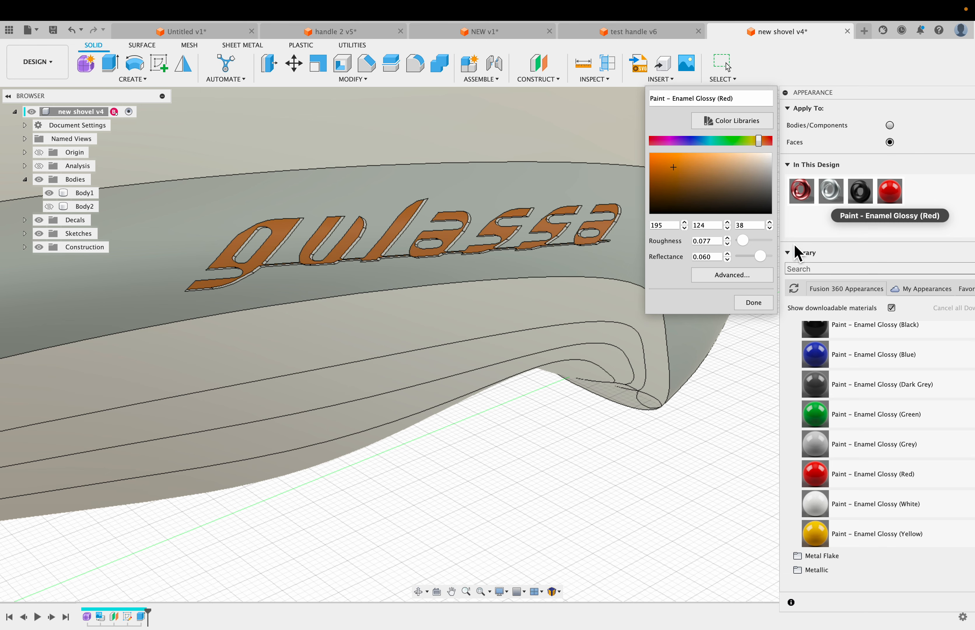
pyautogui.click(754, 302)
# Switch to the Render workspace, frame the whole shovel in the scene, and hide the sketches.
pyautogui.scroll(-5, 533, 488)
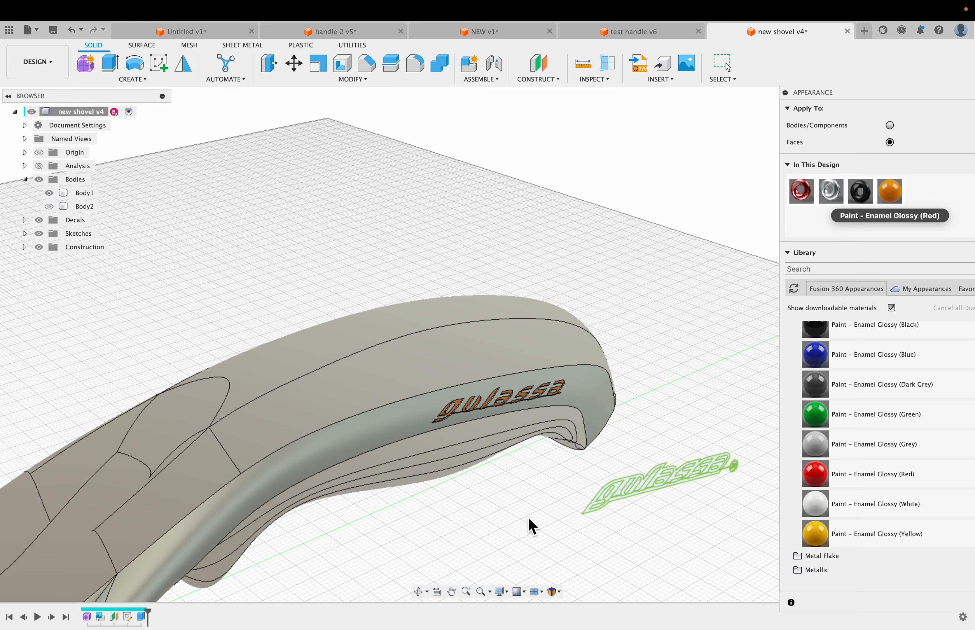
pyautogui.keyDown('shift'); pyautogui.moveTo(533, 526); pyautogui.dragTo(522, 496, button='middle'); pyautogui.keyUp('shift')
pyautogui.click(27, 65)
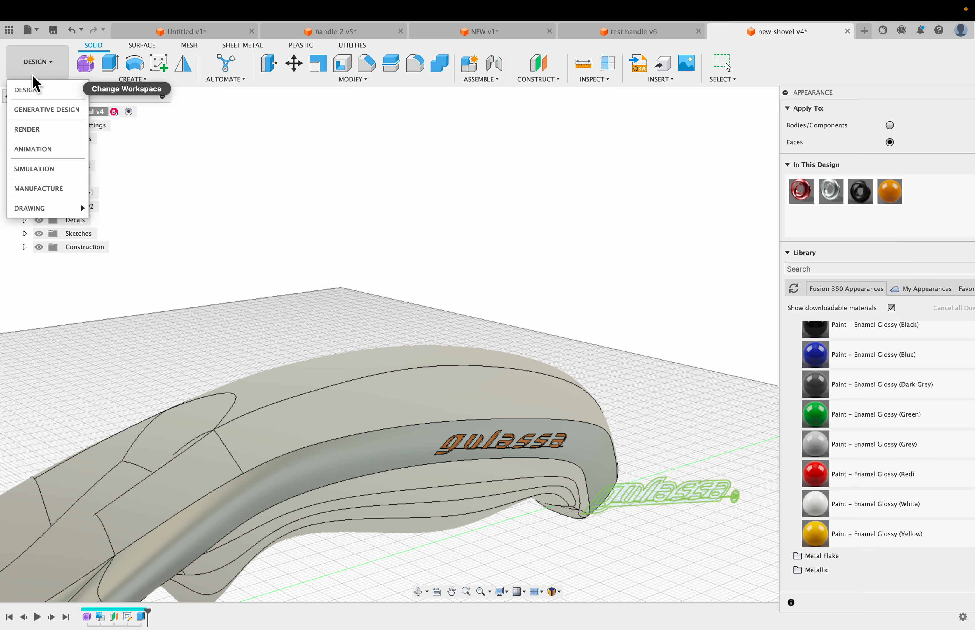
pyautogui.click(36, 132)
pyautogui.scroll(-5, 573, 353)
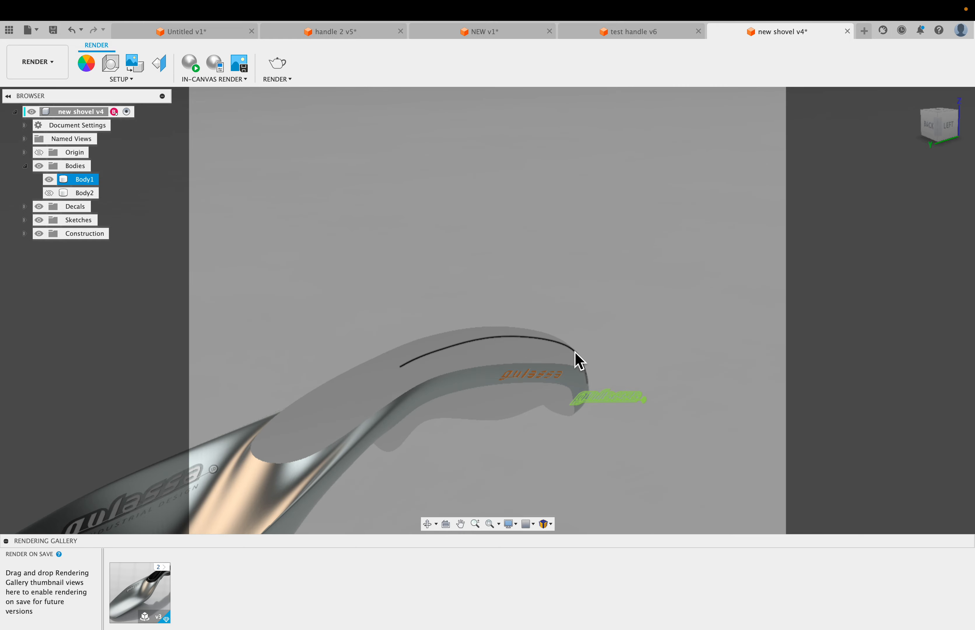
pyautogui.scroll(5, 274, 483)
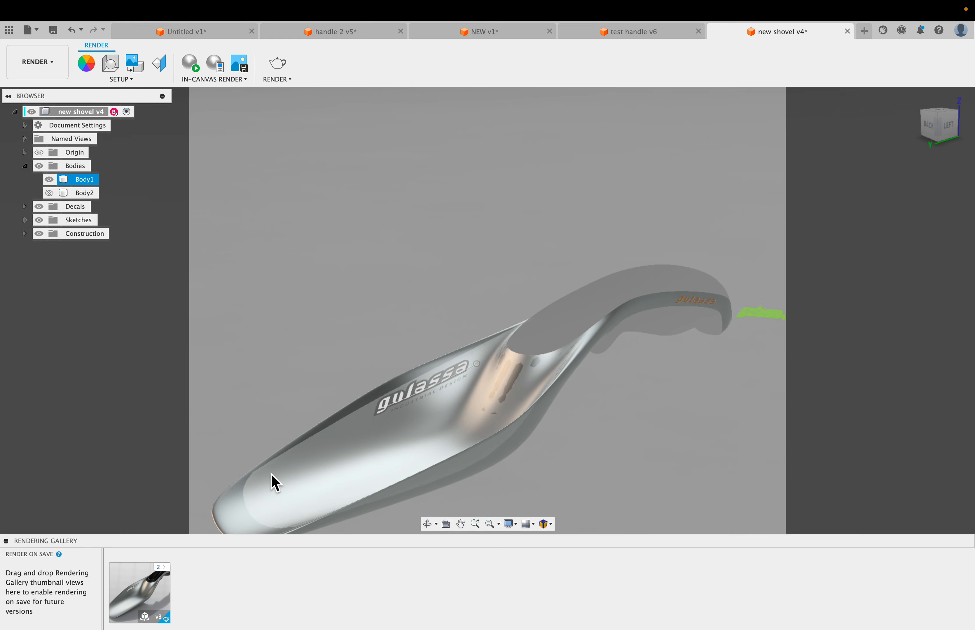
pyautogui.keyDown('shift'); pyautogui.moveTo(570, 492); pyautogui.dragTo(622, 327, button='middle'); pyautogui.keyUp('shift')
pyautogui.moveTo(614, 370); pyautogui.dragTo(633, 336, button='middle')
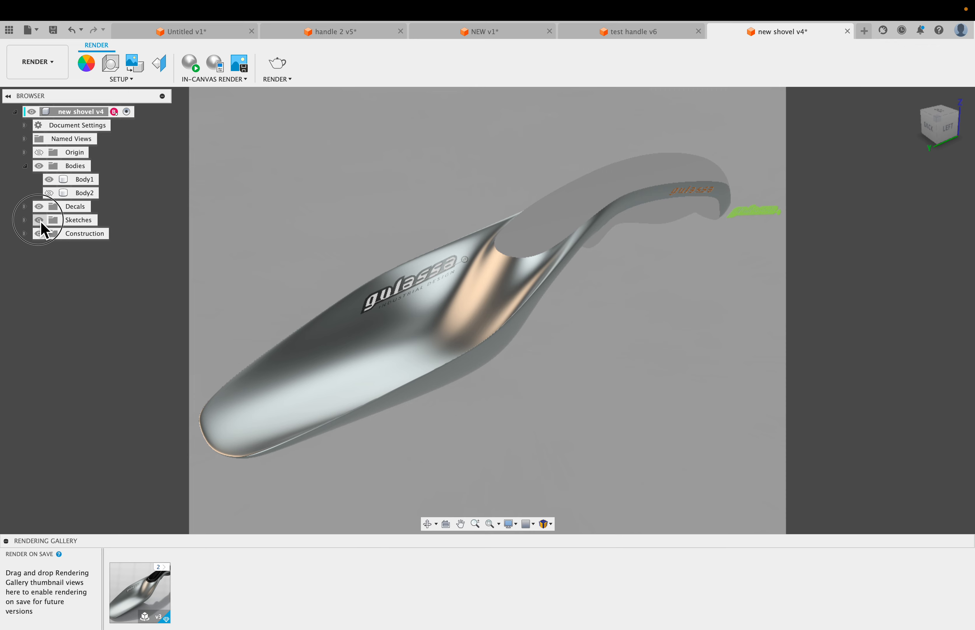
pyautogui.click(39, 221)
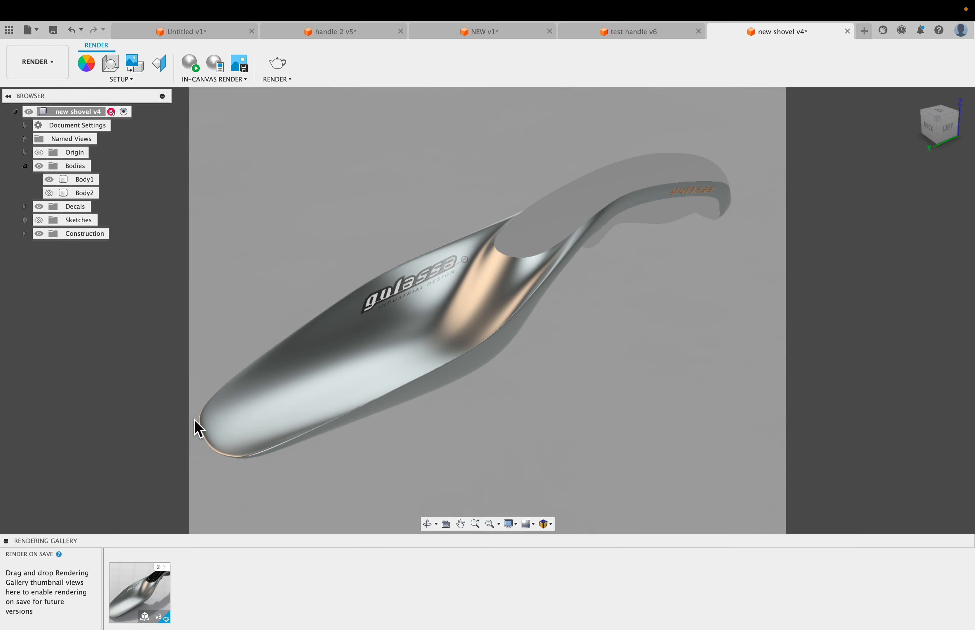
# Start the in-canvas render of the shovel and hide the decals.
pyautogui.scroll(-1, 194, 419)
pyautogui.scroll(1, 192, 418)
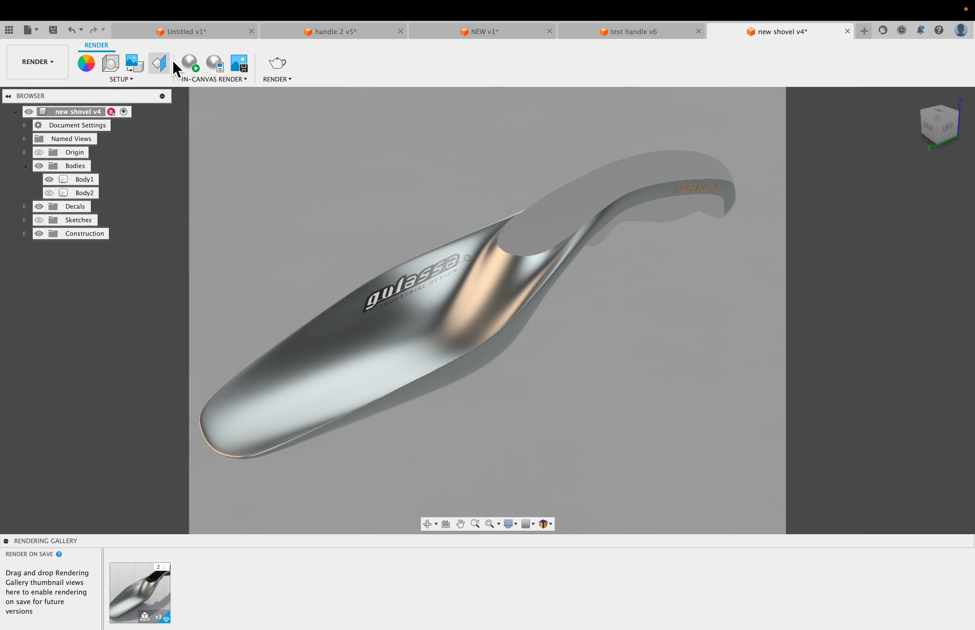
pyautogui.click(191, 62)
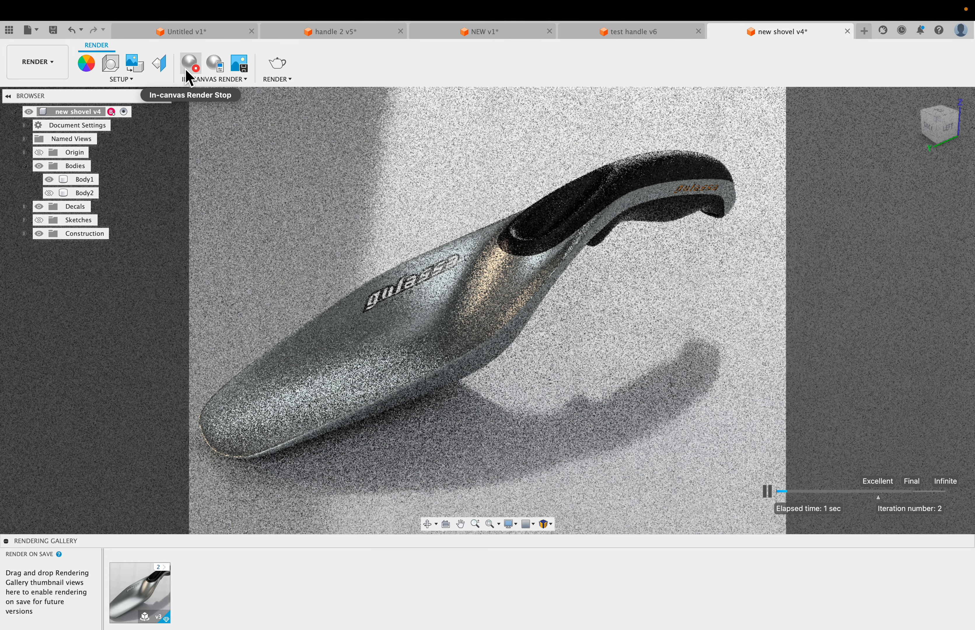
pyautogui.click(701, 199)
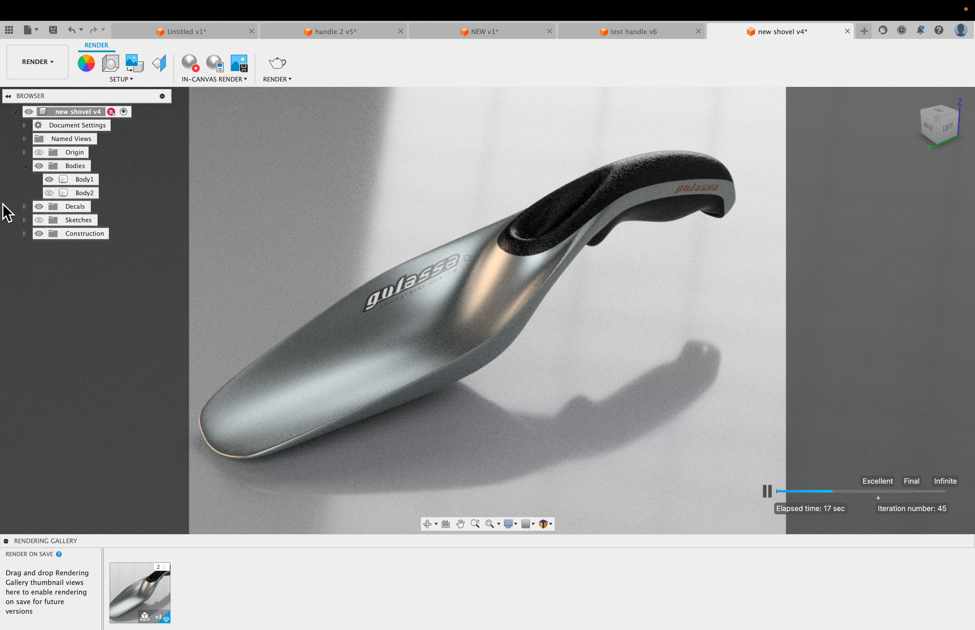
pyautogui.click(39, 207)
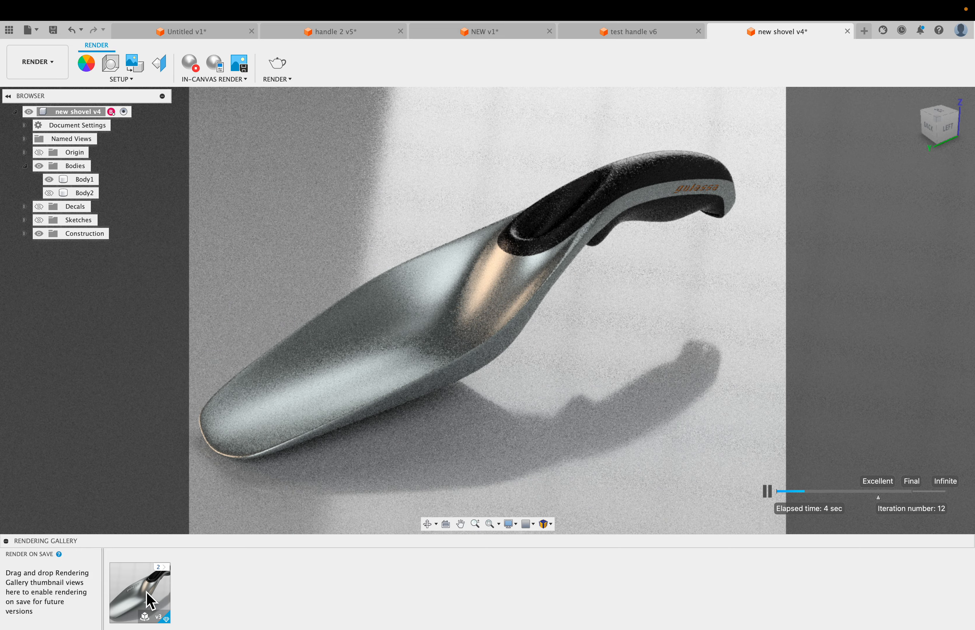
# Open the v3 shovel rendering from the rendering gallery for viewing.
pyautogui.click(136, 608)
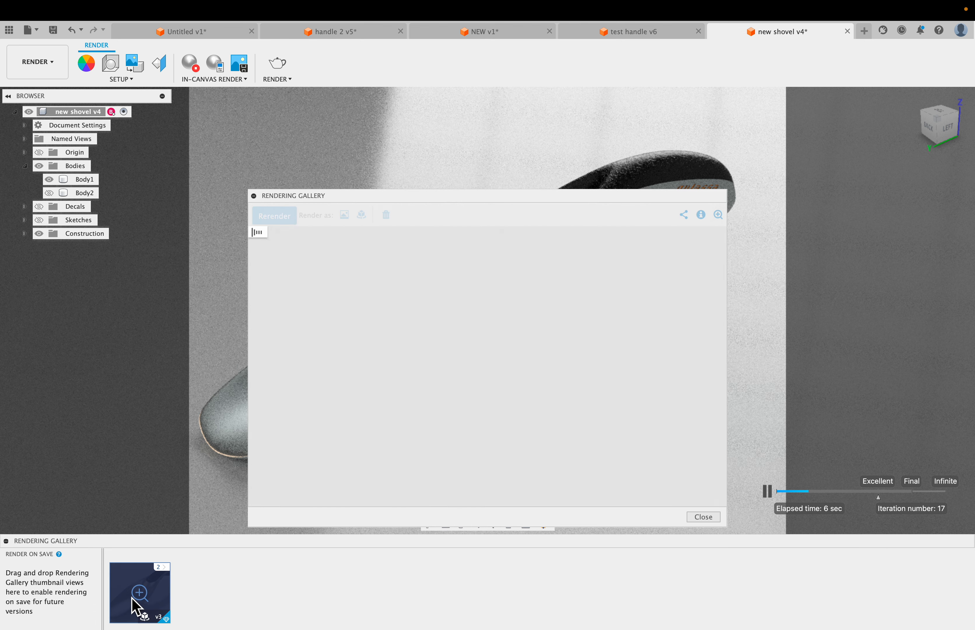
pyautogui.moveTo(350, 242); pyautogui.dragTo(187, 400)
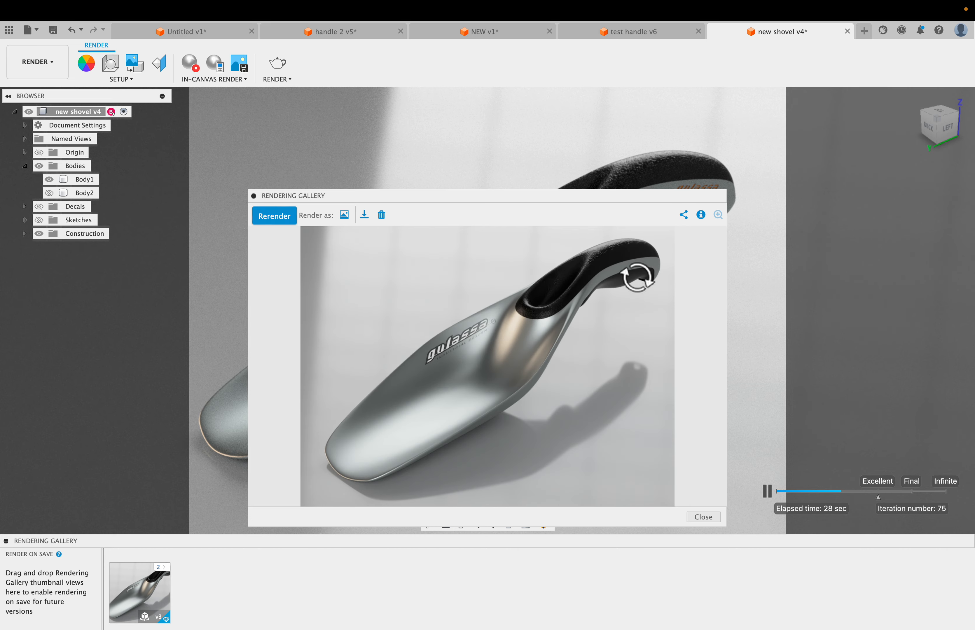
# Close the rendering preview and change the scene background from Environment to Solid Color in the scene settings.
pyautogui.click(703, 518)
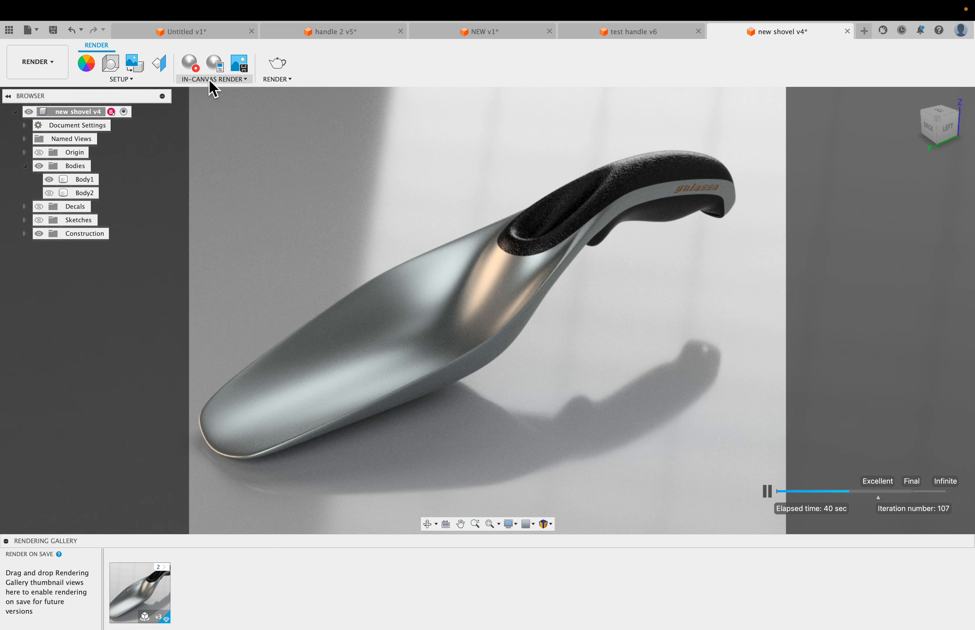
pyautogui.click(114, 63)
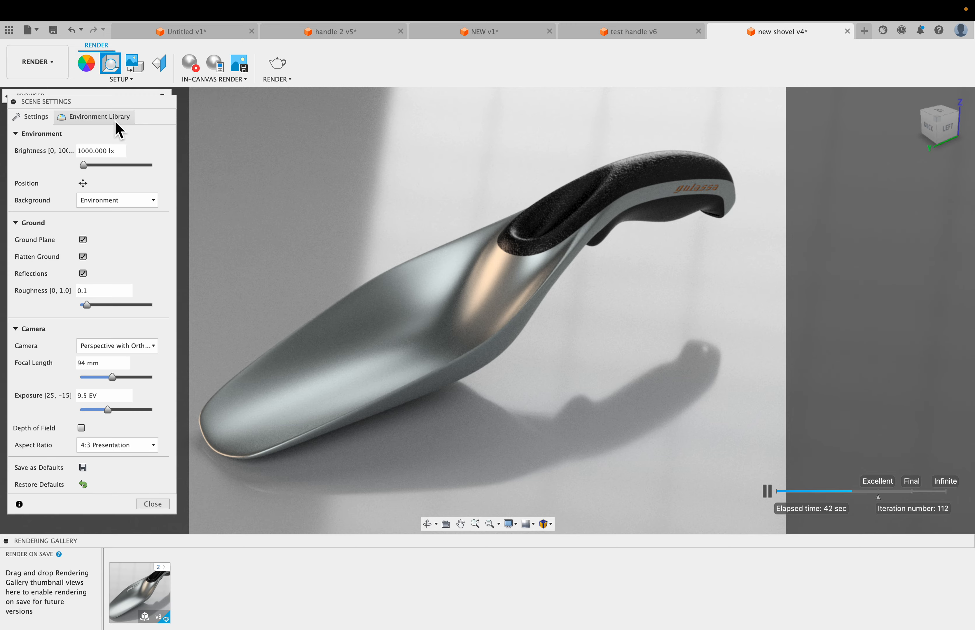
pyautogui.moveTo(115, 102); pyautogui.dragTo(878, 108)
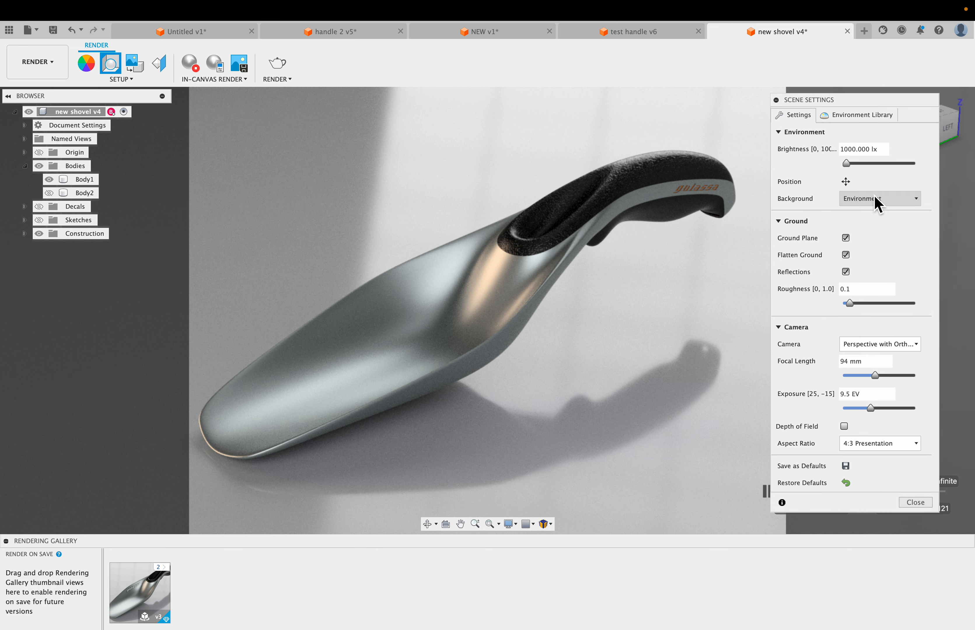
pyautogui.click(854, 116)
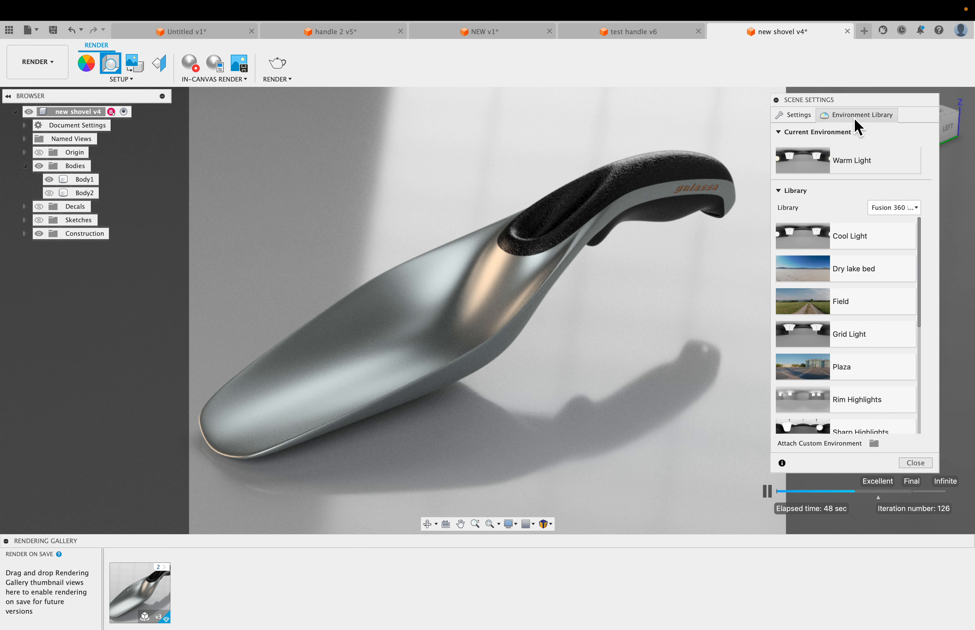
pyautogui.click(802, 118)
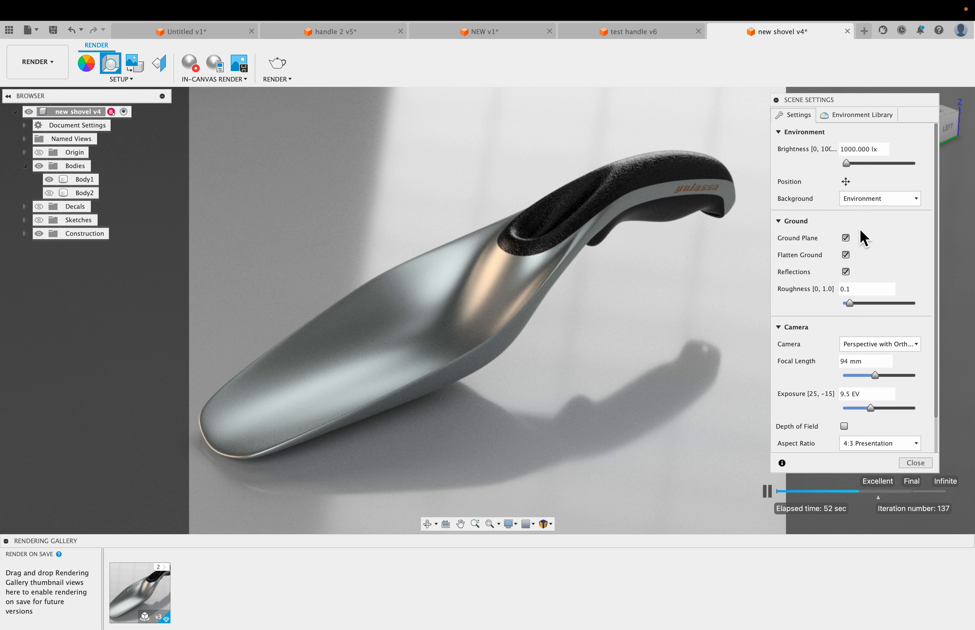
pyautogui.click(870, 200)
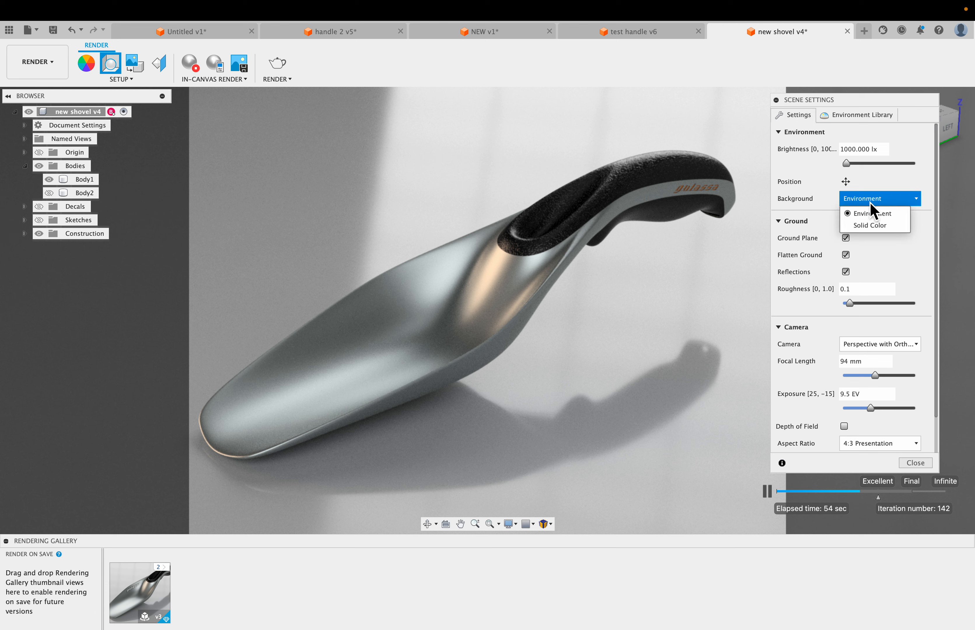
pyautogui.click(866, 229)
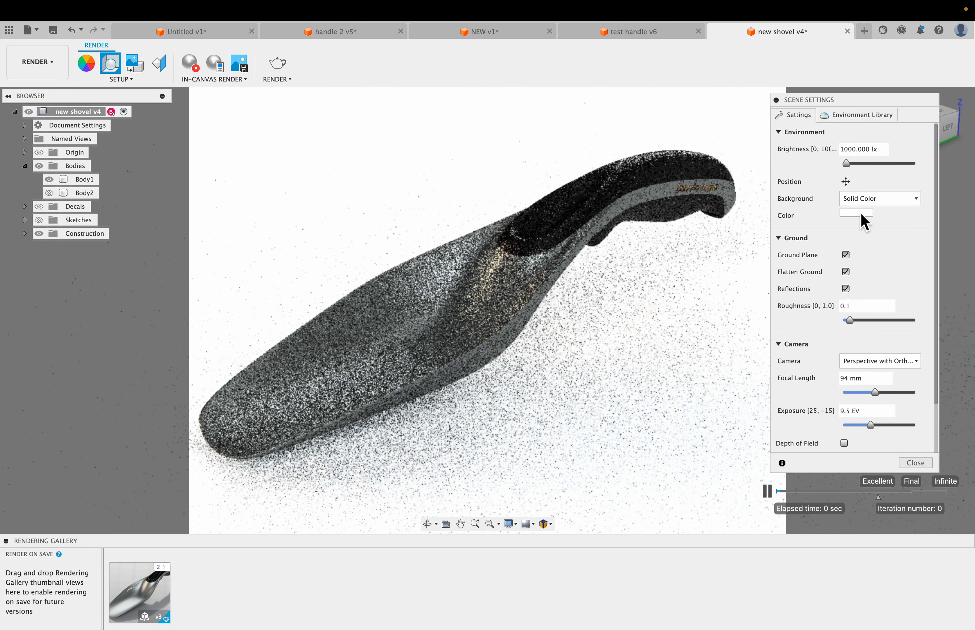
# Try a light blue solid background color with RGB 123, 154, 191.
pyautogui.click(859, 214)
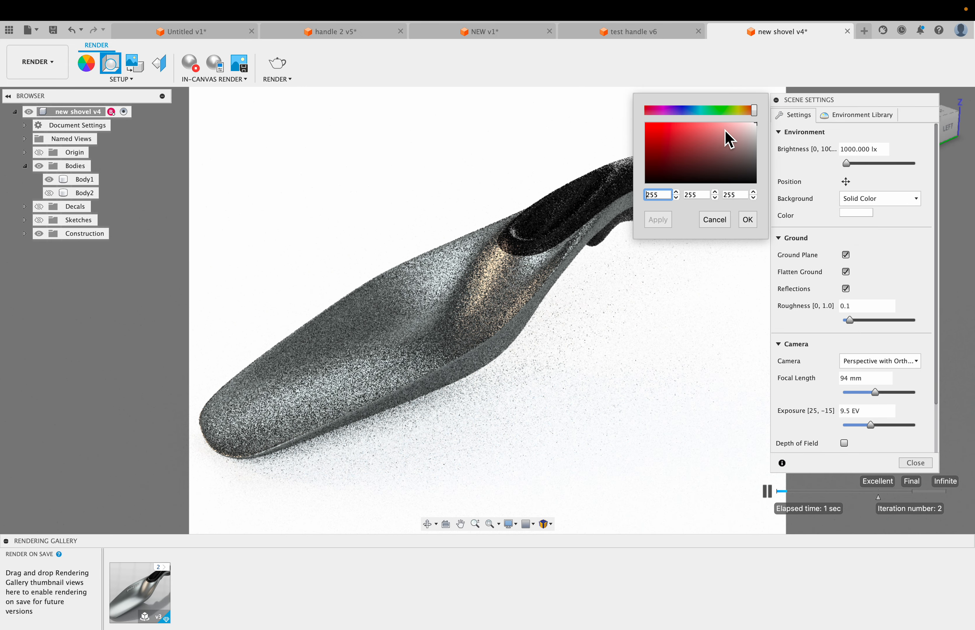
pyautogui.click(691, 110)
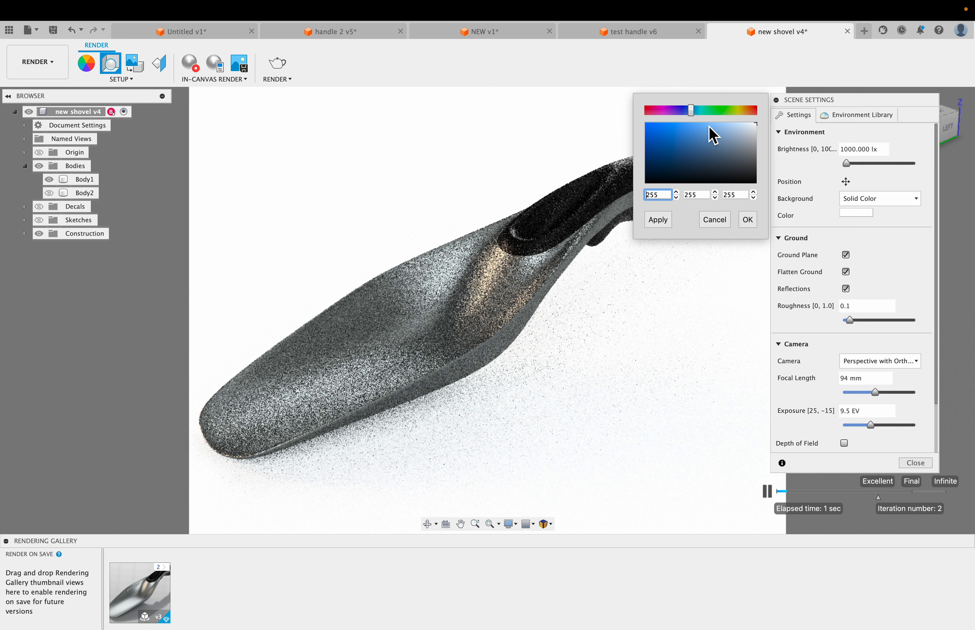
pyautogui.click(716, 138)
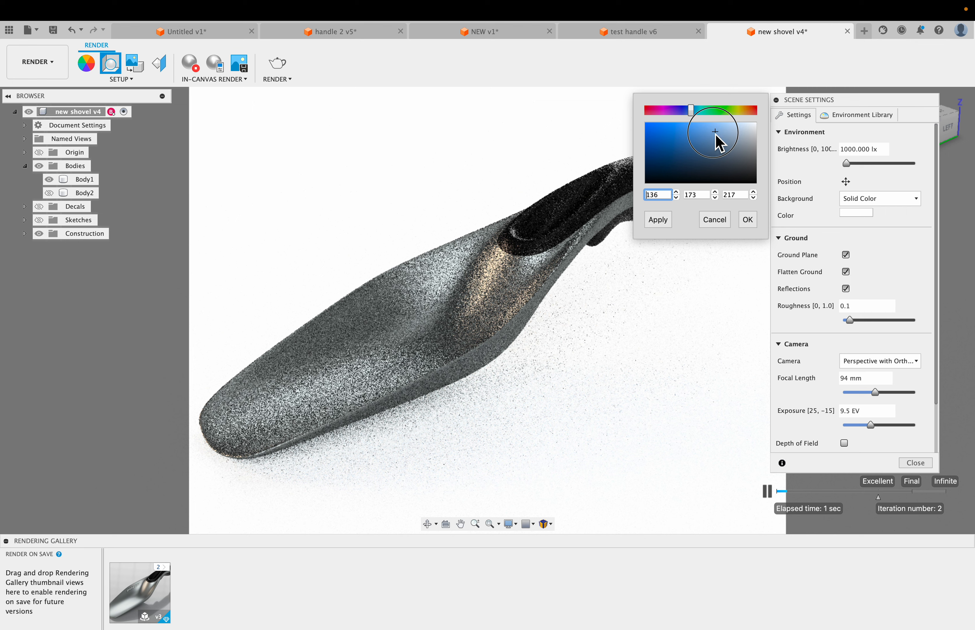
pyautogui.click(655, 220)
pyautogui.click(747, 220)
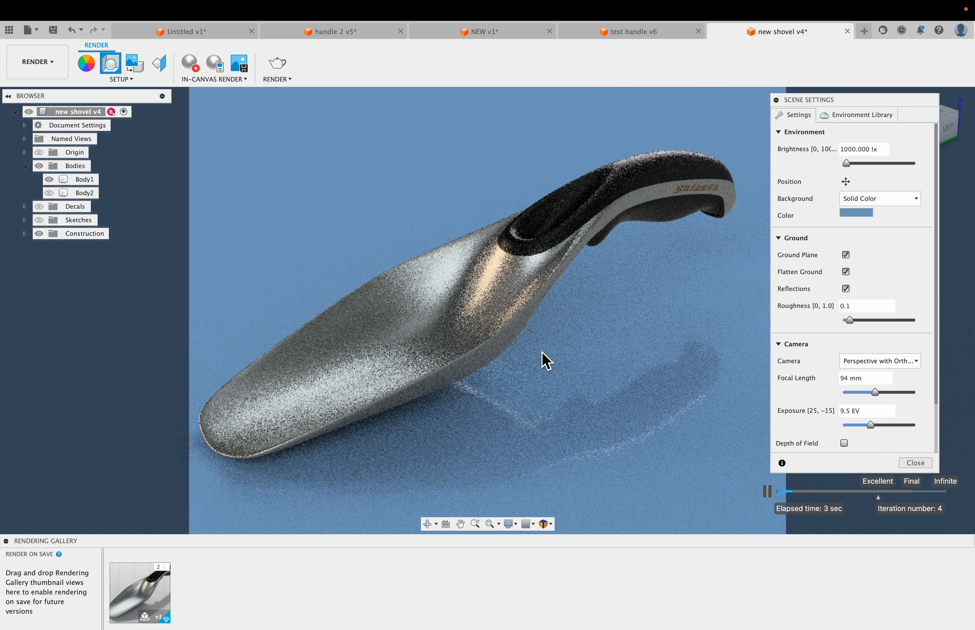
# Set the solid background color to a muted blue with RGB 99, 132, 158.
pyautogui.click(853, 215)
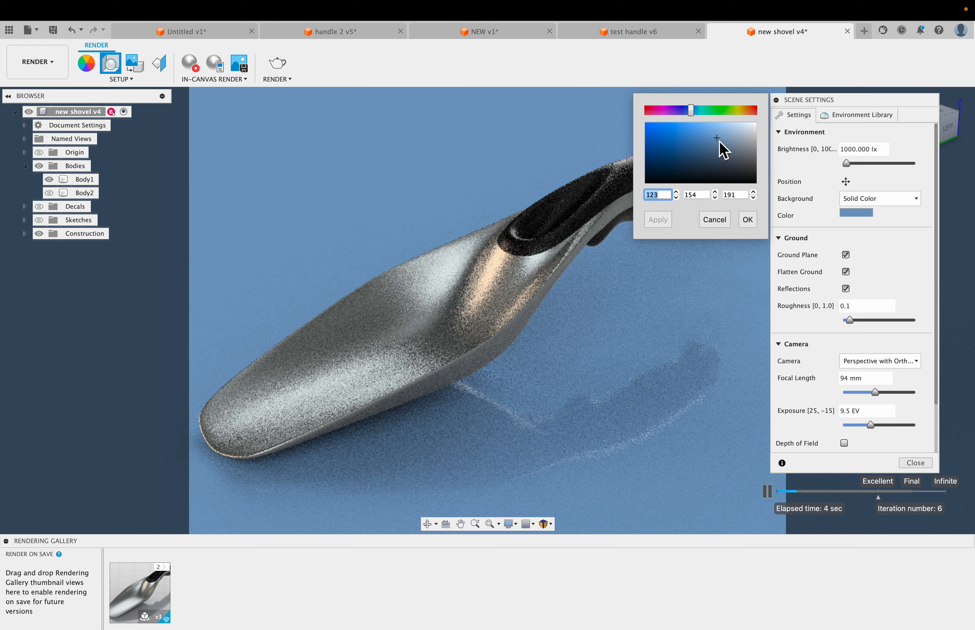
pyautogui.click(695, 118)
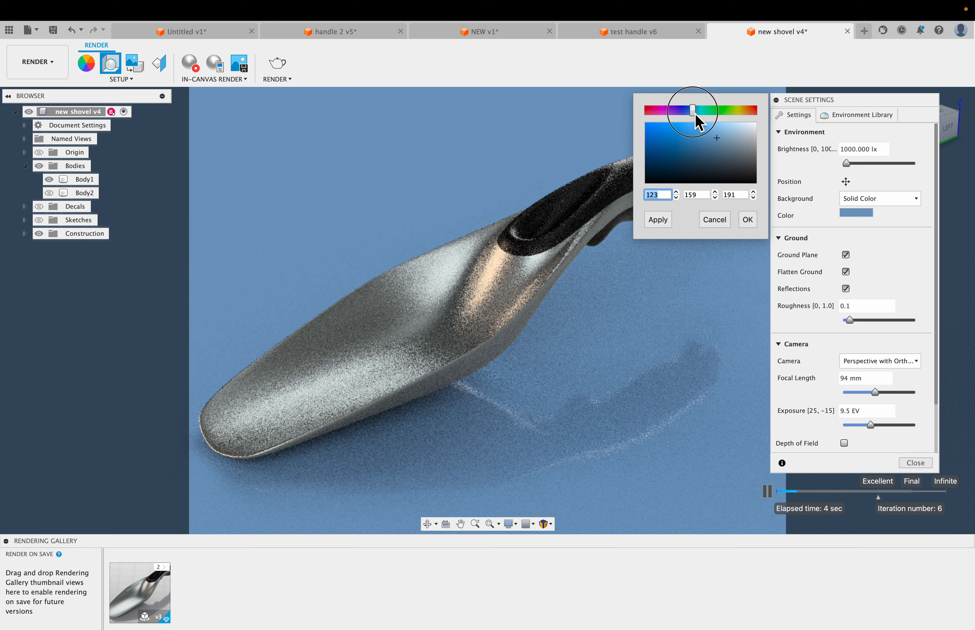
pyautogui.click(715, 146)
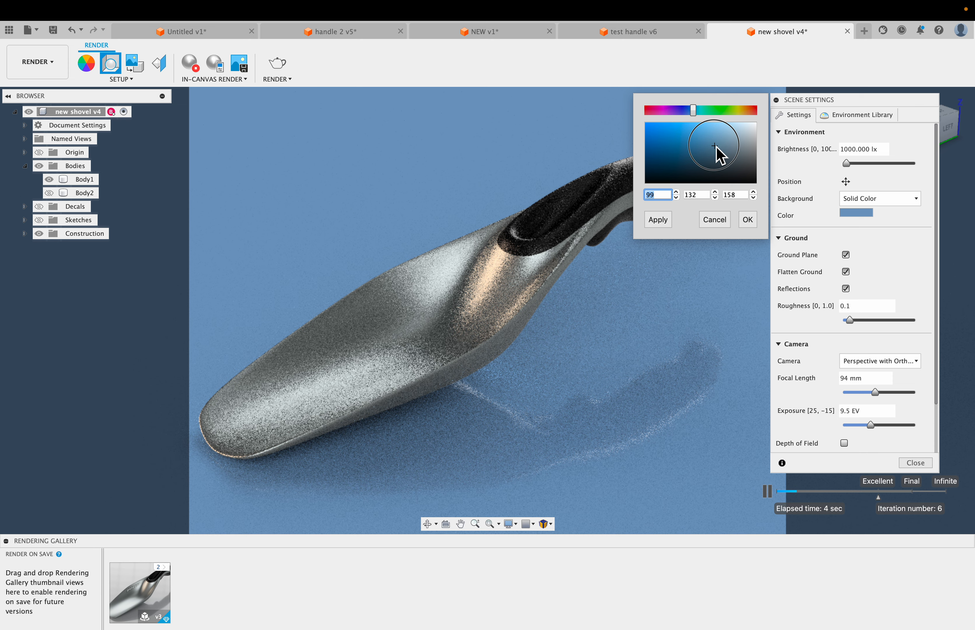
pyautogui.click(747, 219)
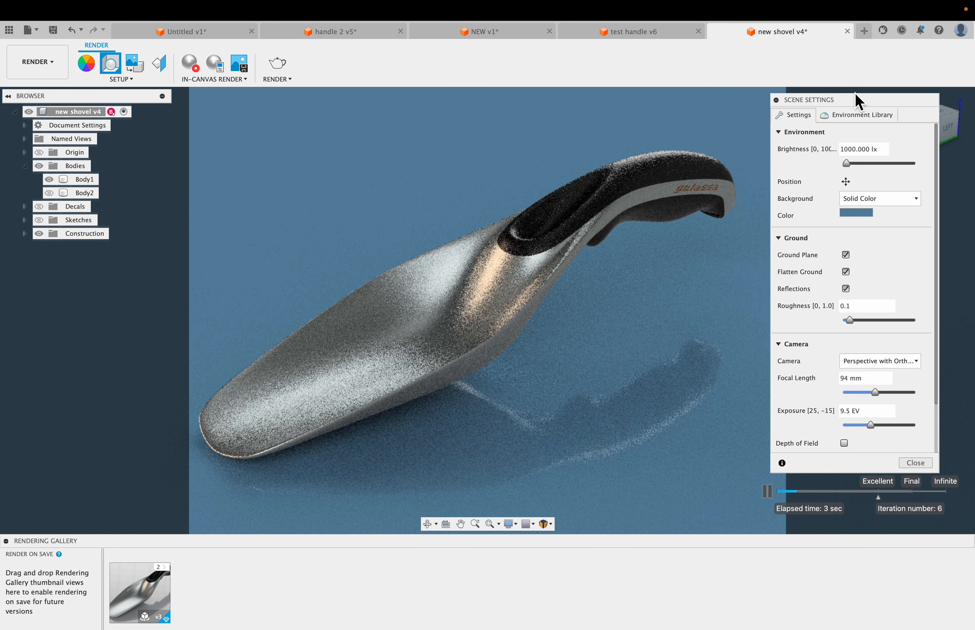
# Enable depth of field, place the center of focus on the lower edge of the black grip, and set the blur to 0.249.
pyautogui.scroll(10, 893, 390)
pyautogui.scroll(-10, 892, 390)
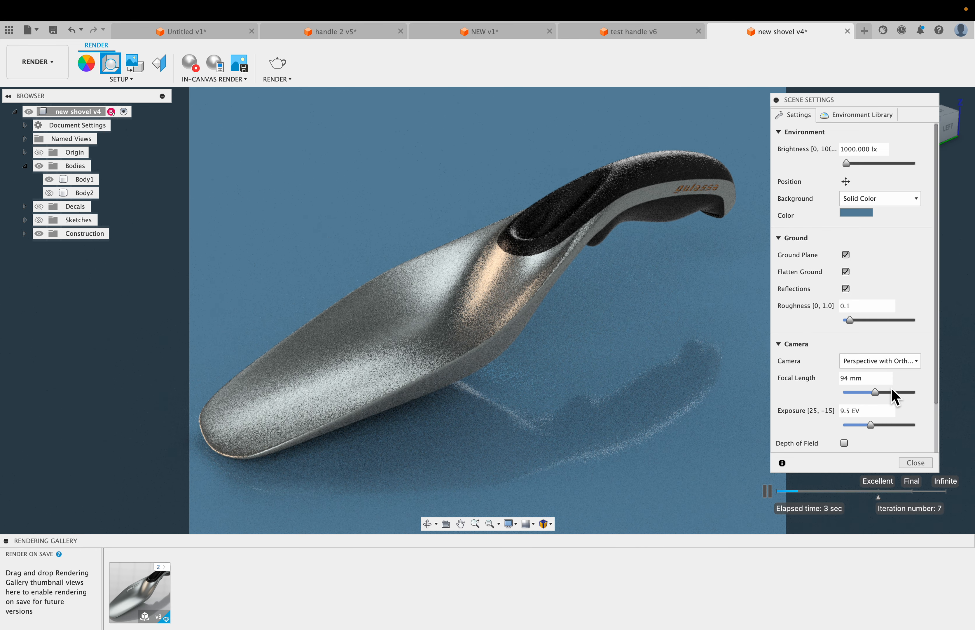
pyautogui.click(845, 443)
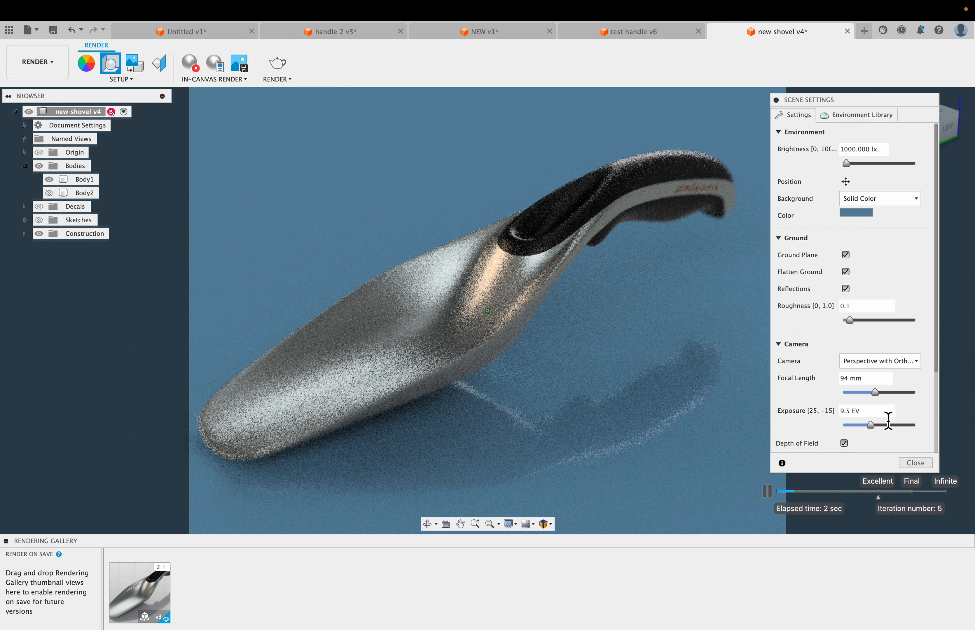
pyautogui.scroll(-2, 891, 405)
pyautogui.scroll(-4, 893, 409)
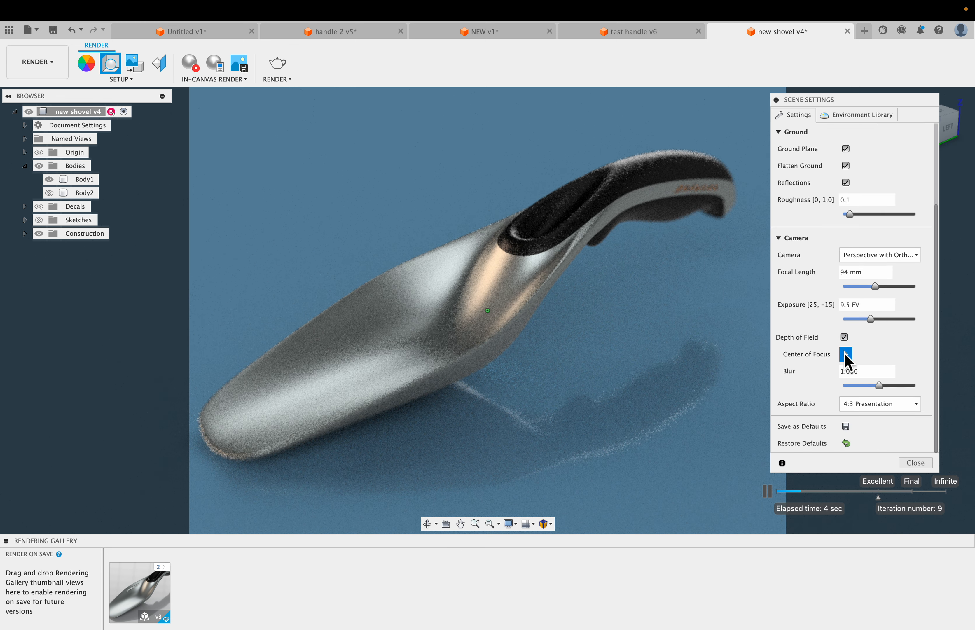
pyautogui.click(549, 243)
pyautogui.click(577, 227)
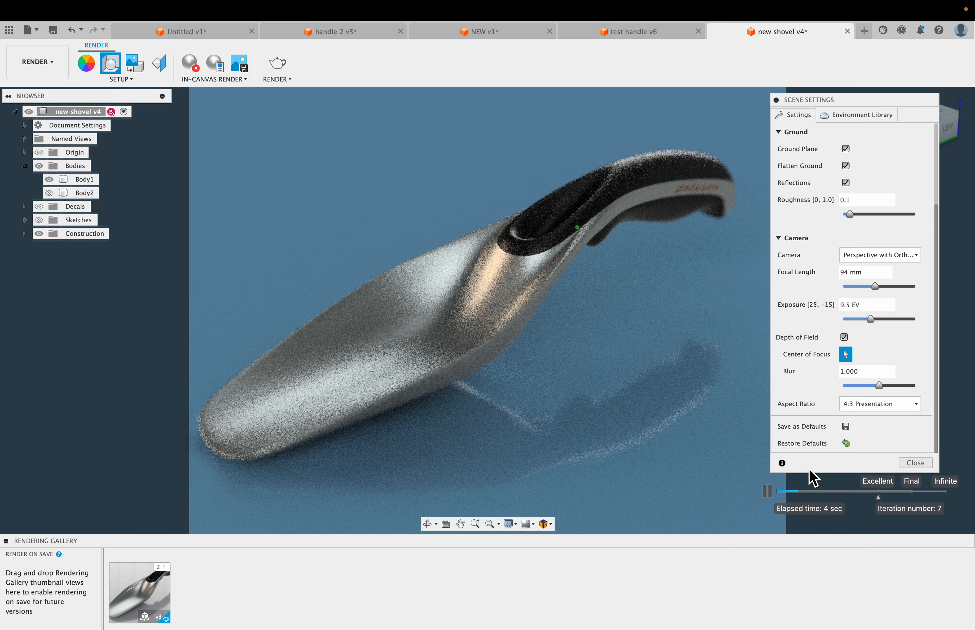
pyautogui.moveTo(881, 389); pyautogui.dragTo(852, 390)
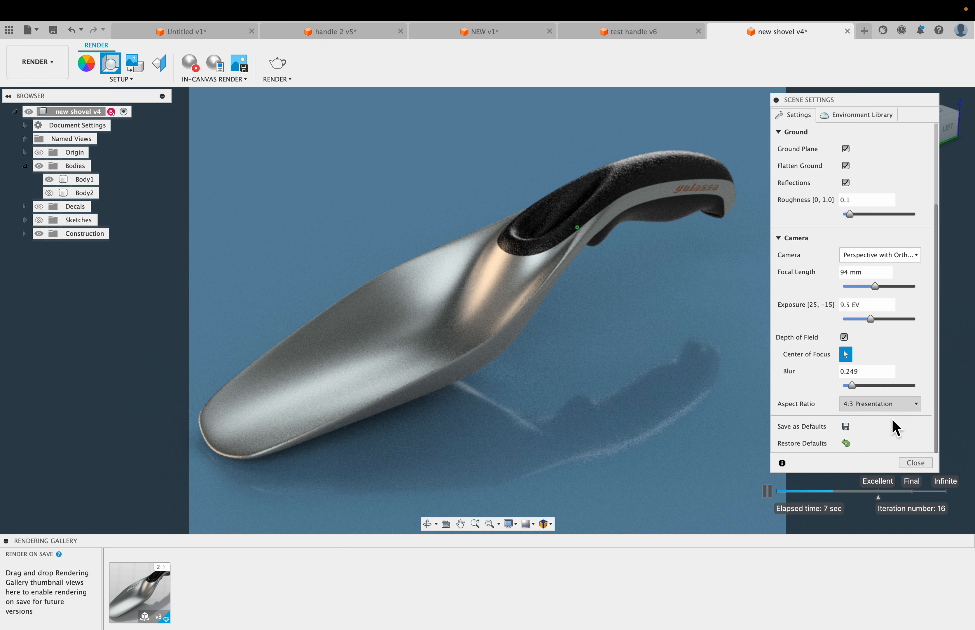
# Set the camera to the viewport aspect ratio, collapse the rendering gallery, and close the scene settings.
pyautogui.click(876, 405)
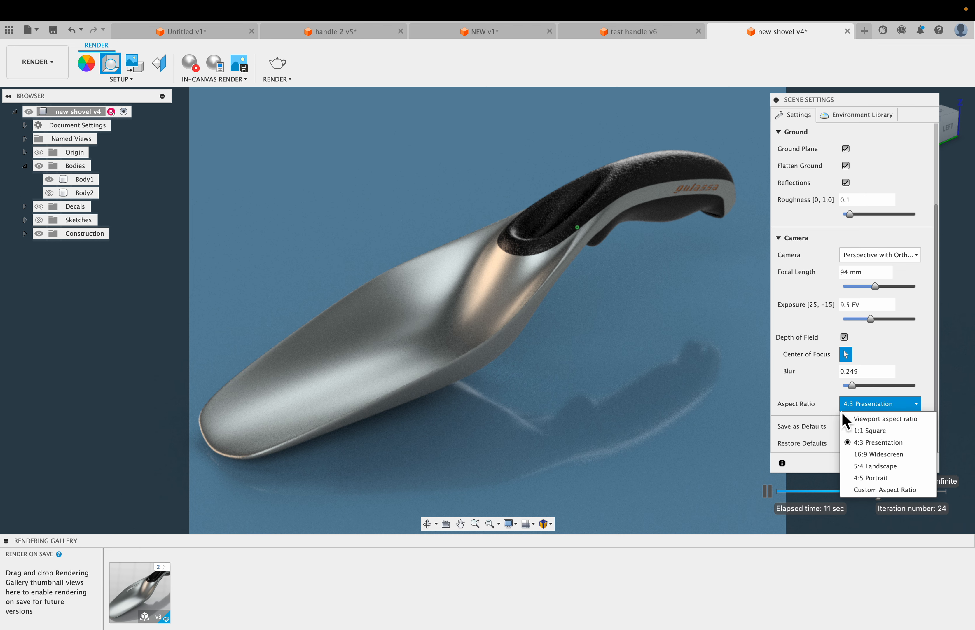
pyautogui.click(899, 421)
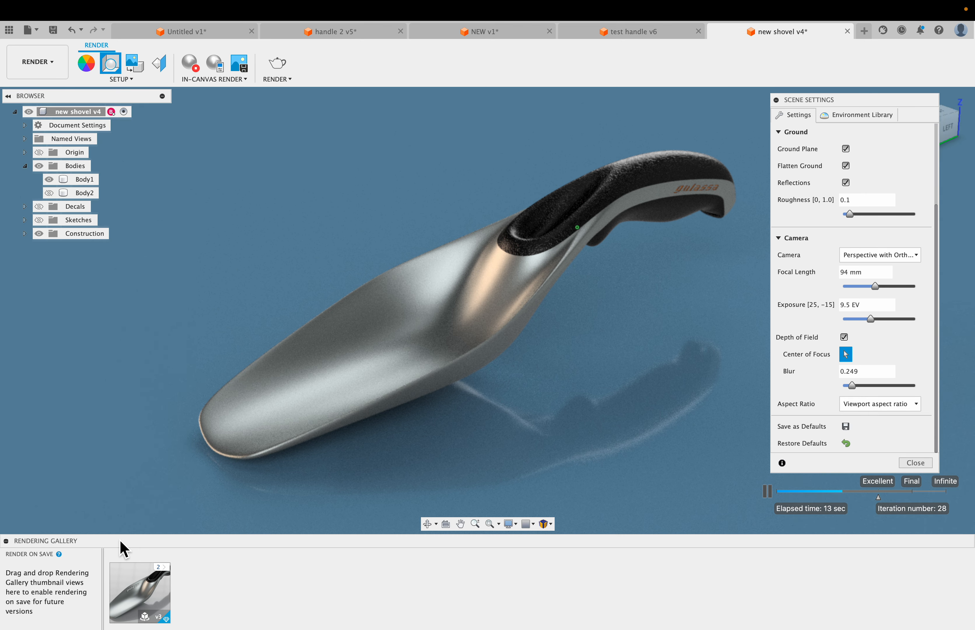
pyautogui.click(7, 541)
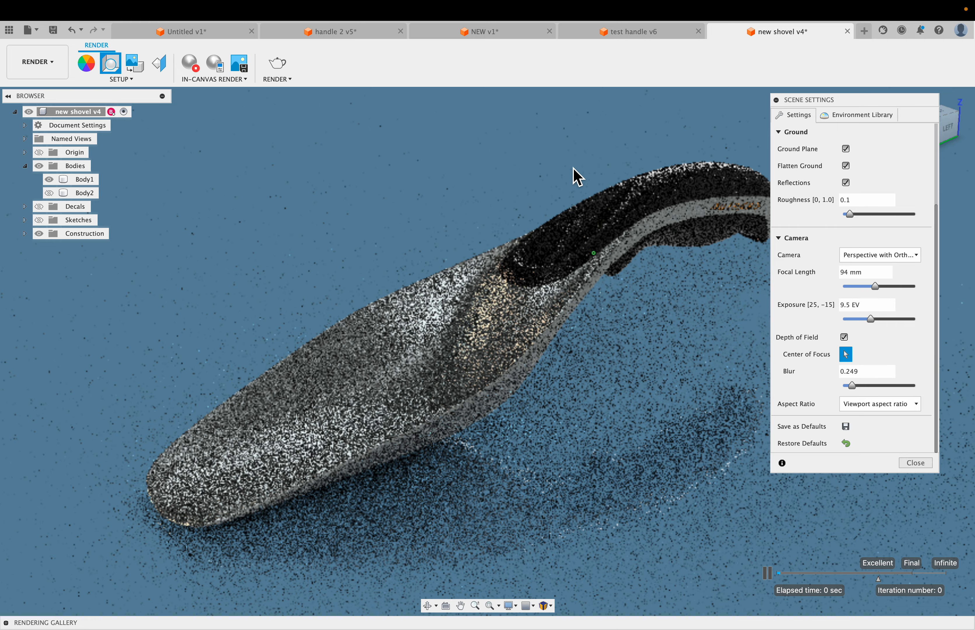
pyautogui.moveTo(881, 106); pyautogui.dragTo(901, 153)
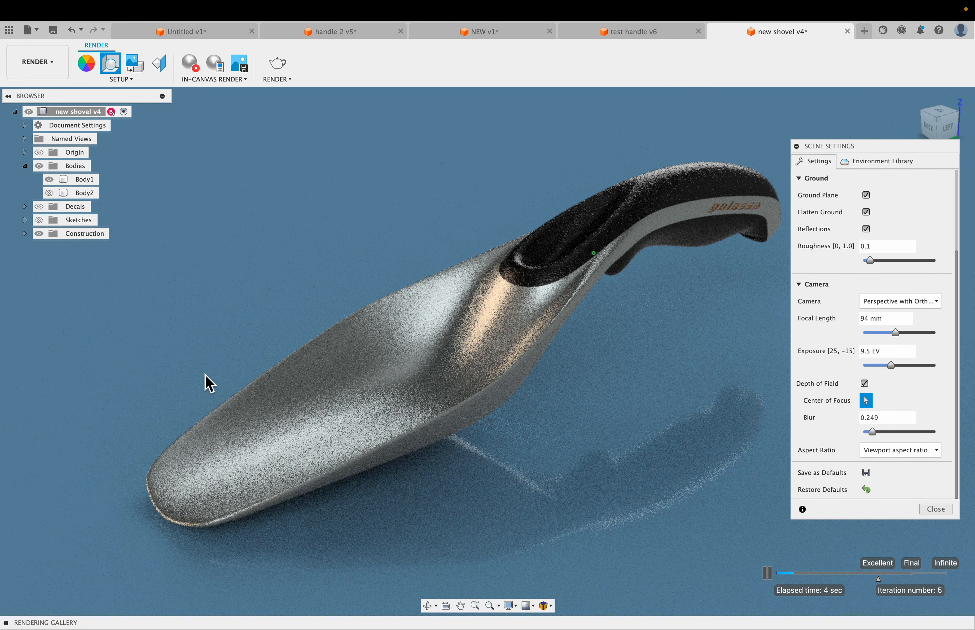
pyautogui.click(934, 509)
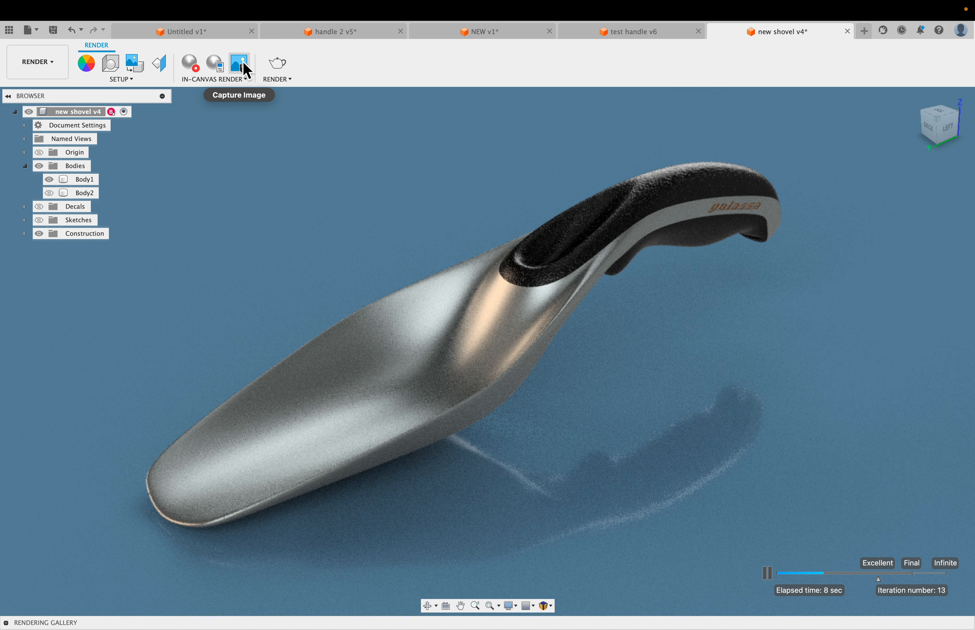
# Start a local render of the shovel at Final quality with a custom image width of 1000 px.
pyautogui.click(283, 65)
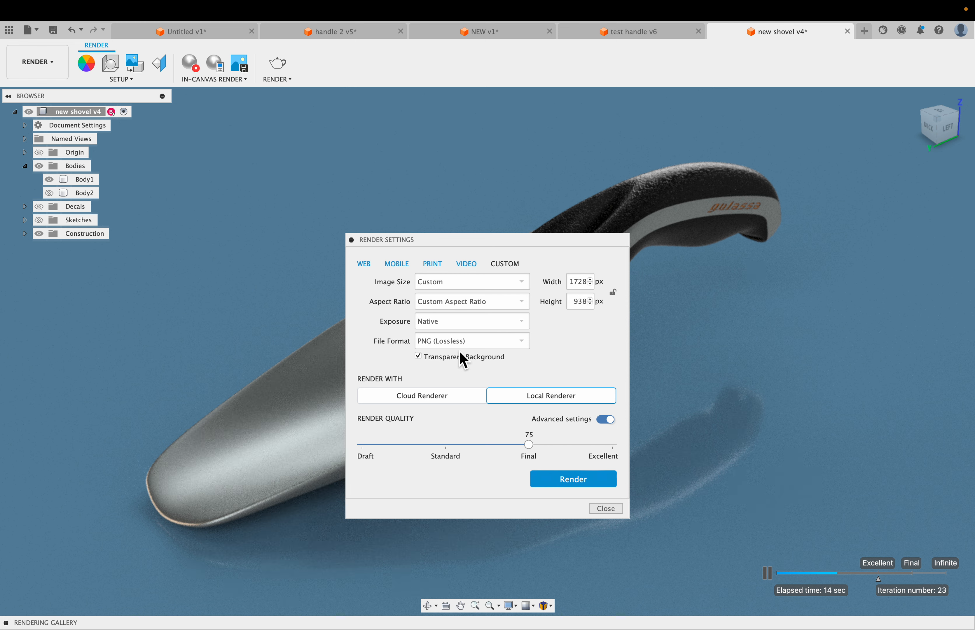
pyautogui.click(601, 507)
pyautogui.doubleClick(581, 282)
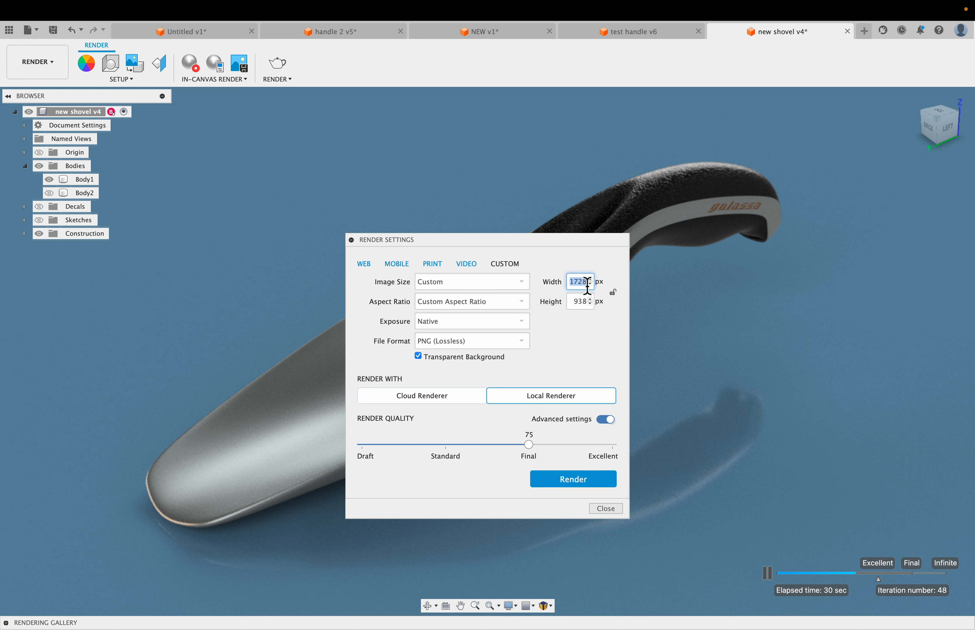
pyautogui.write('100')
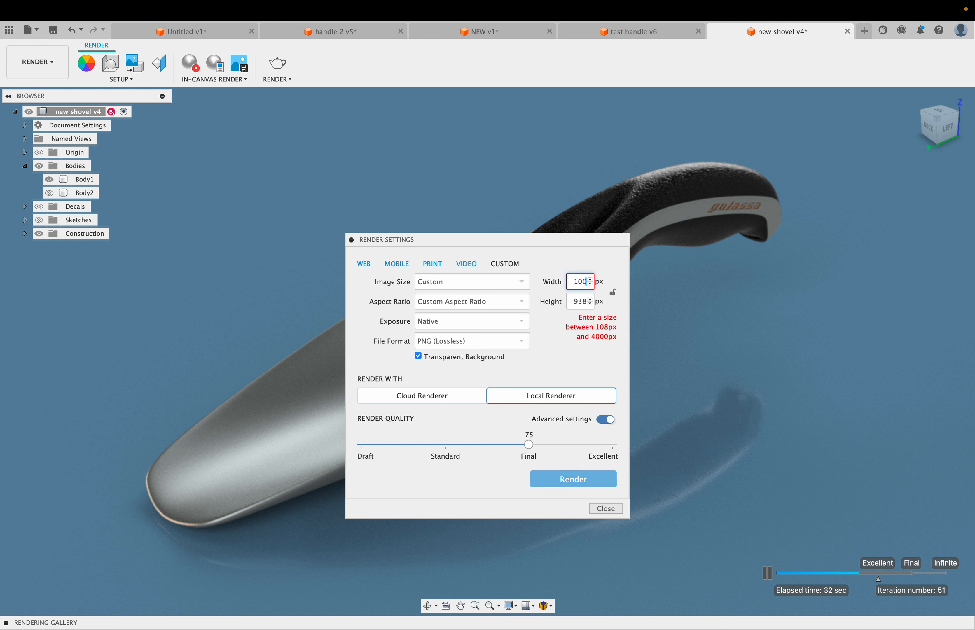
pyautogui.write('0')
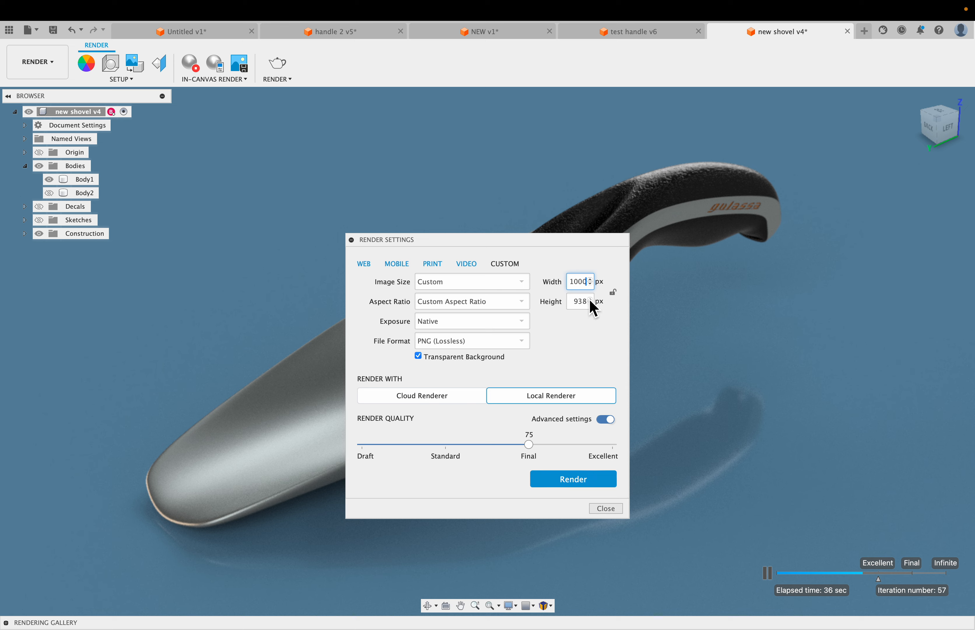
pyautogui.click(575, 486)
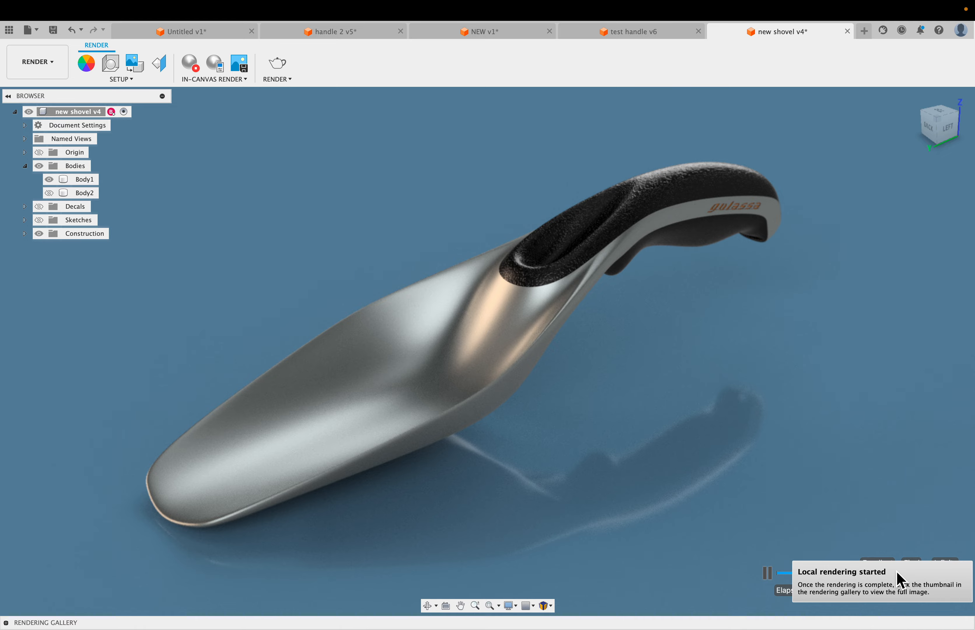
# Expand the rendering gallery and open the finished v4 rendering for viewing.
pyautogui.click(8, 623)
pyautogui.moveTo(228, 606)
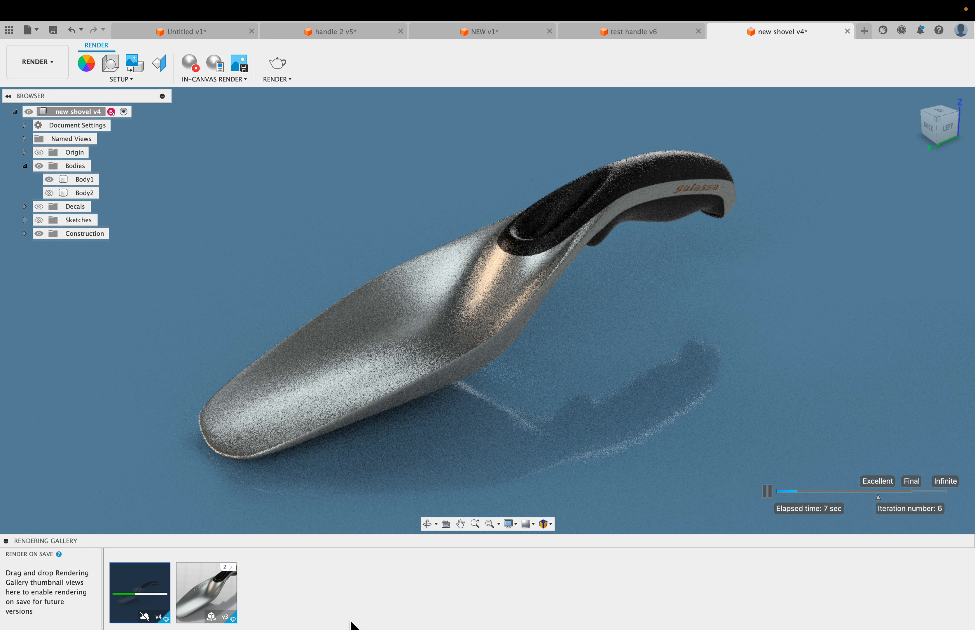
pyautogui.moveTo(135, 601)
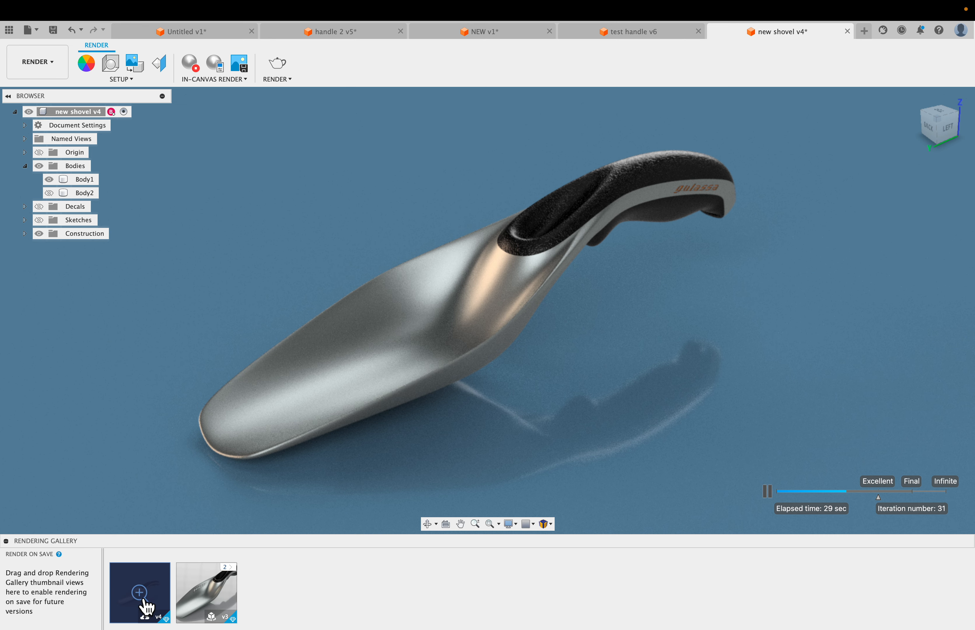
pyautogui.click(143, 605)
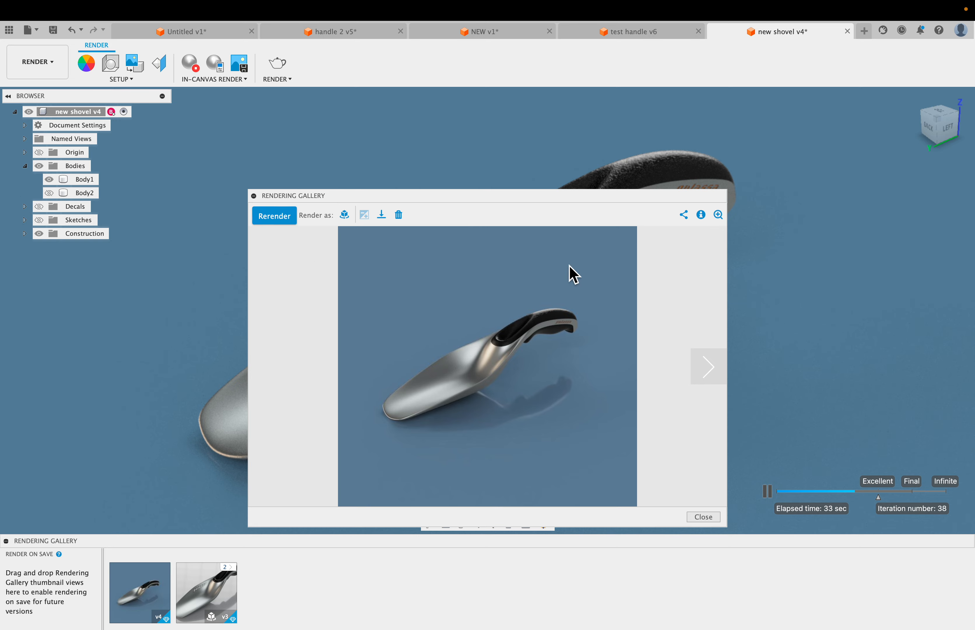
# Start a turntable render of the v4 rendering with 36 frames at Standard quality and close the rendering viewer.
pyautogui.click(344, 215)
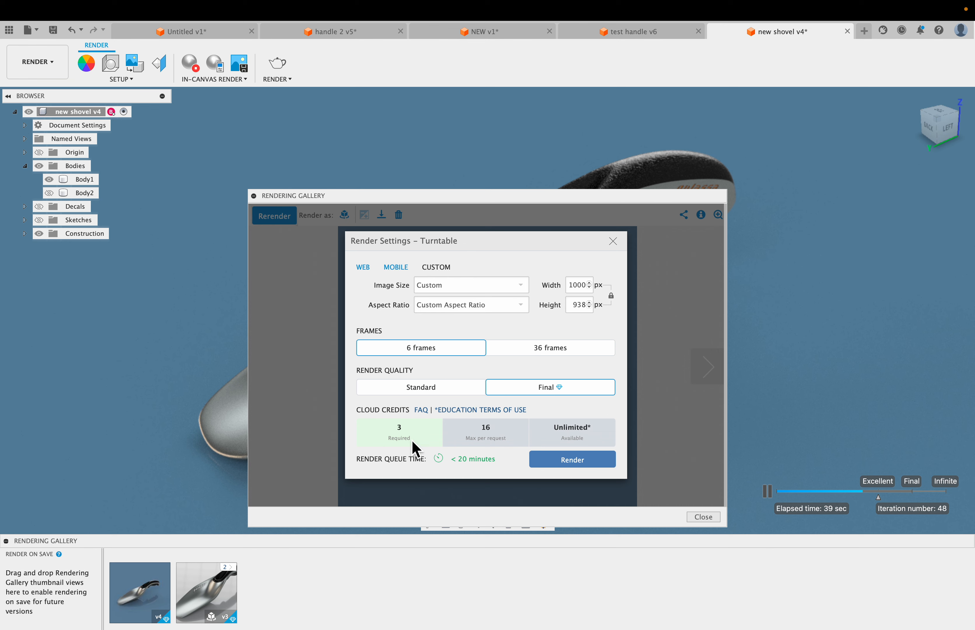
pyautogui.click(558, 351)
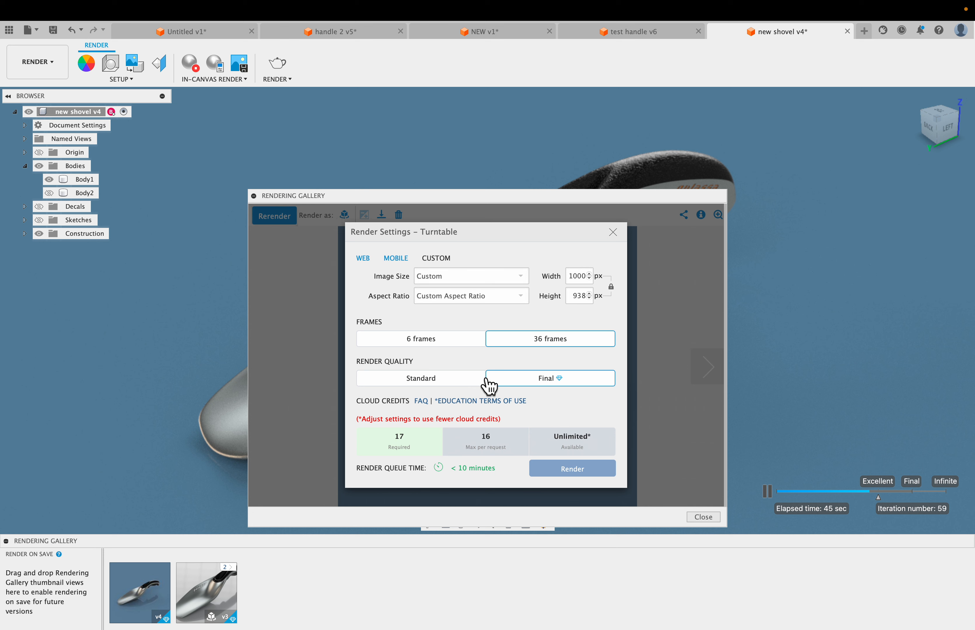
pyautogui.click(449, 380)
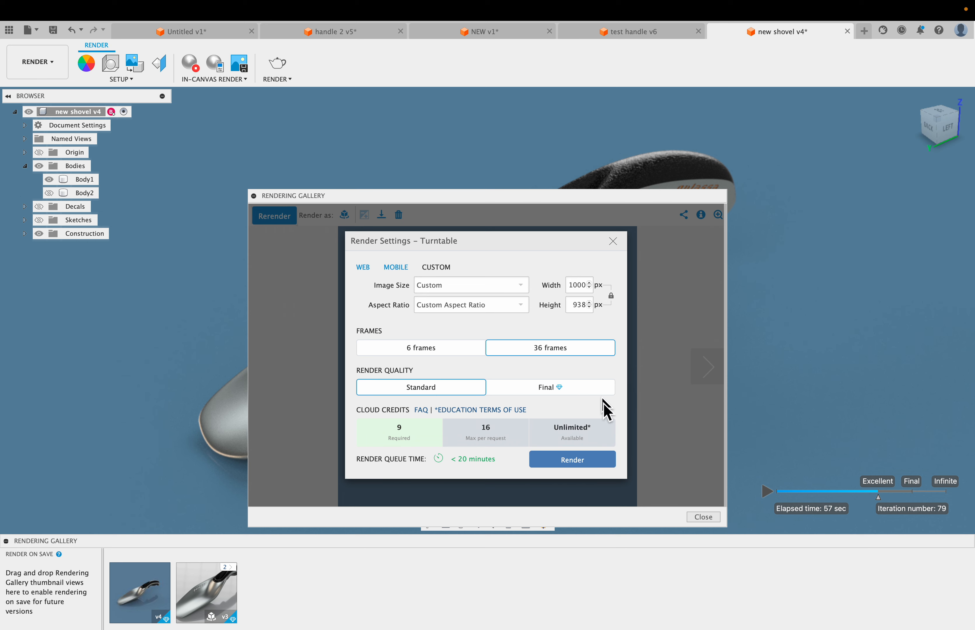
pyautogui.click(581, 466)
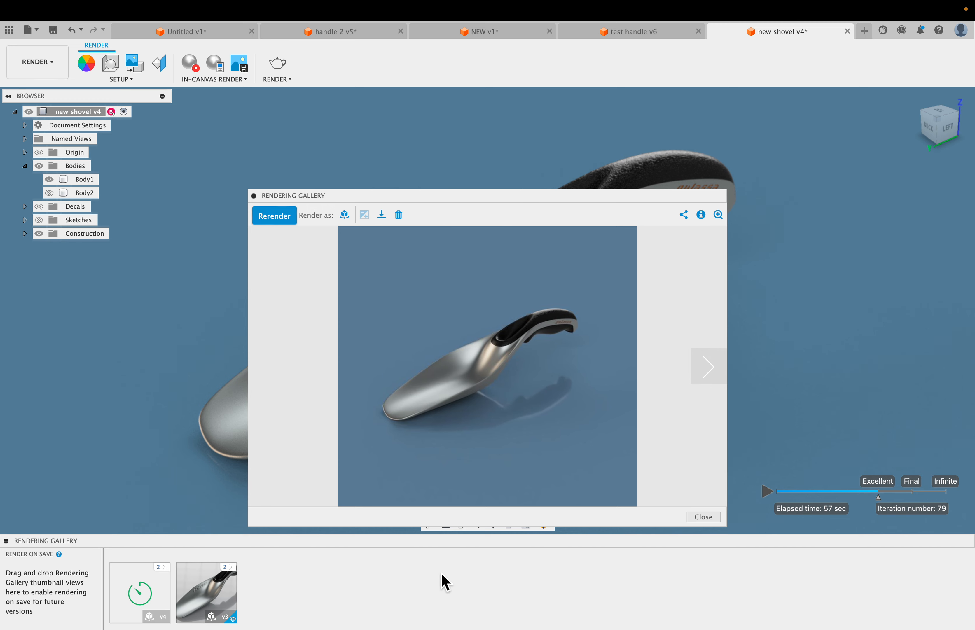
pyautogui.click(703, 517)
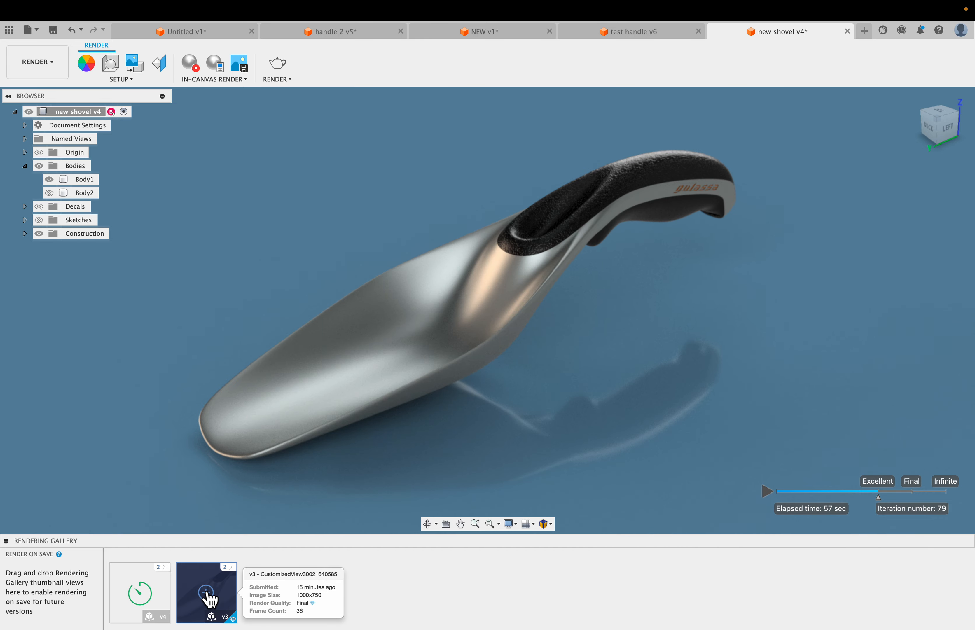
# Open the v3 turntable rendering and download it as a video into the handle folder.
pyautogui.click(207, 594)
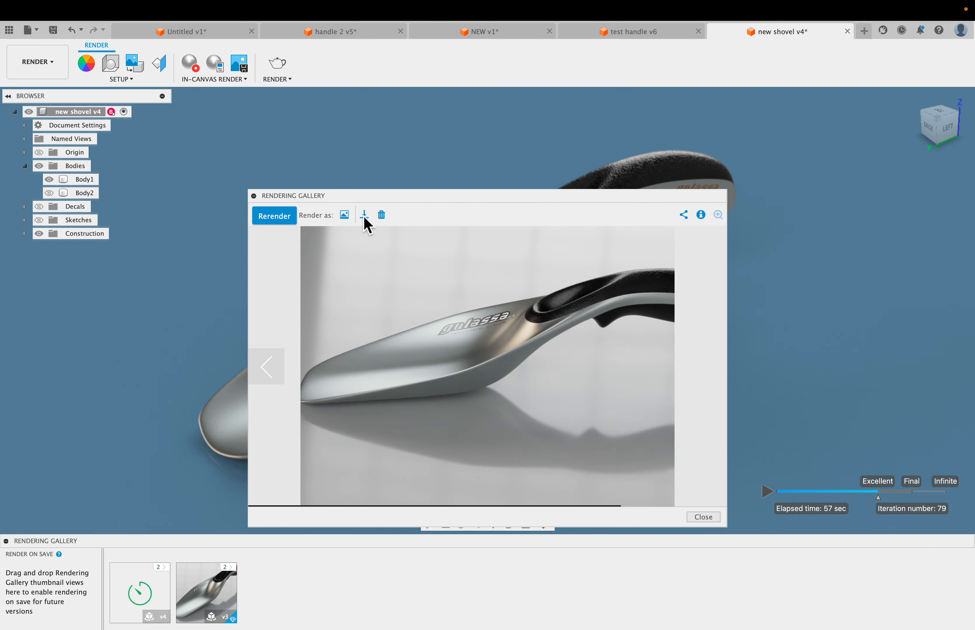
pyautogui.click(366, 217)
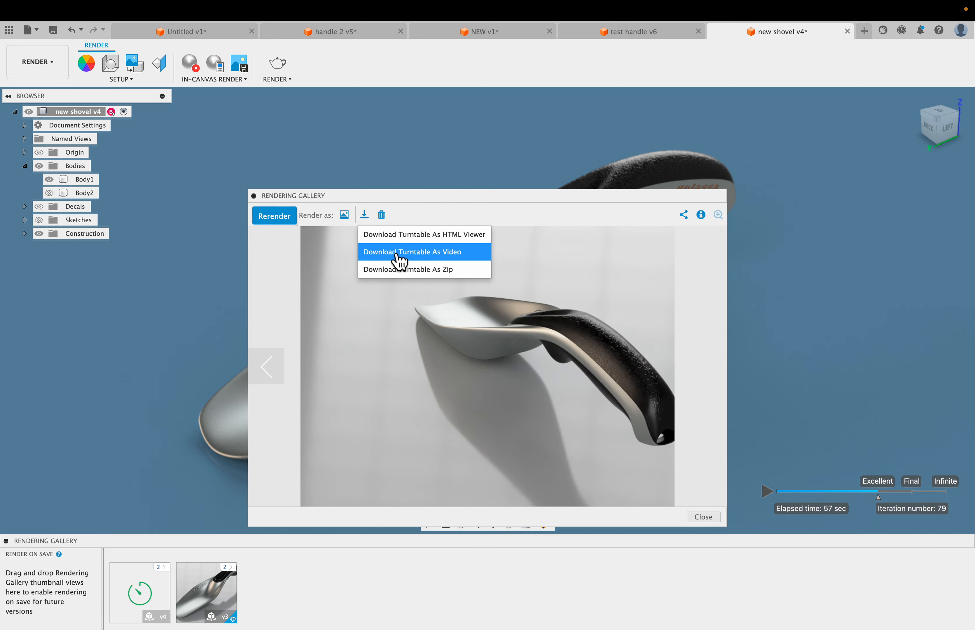
pyautogui.click(399, 261)
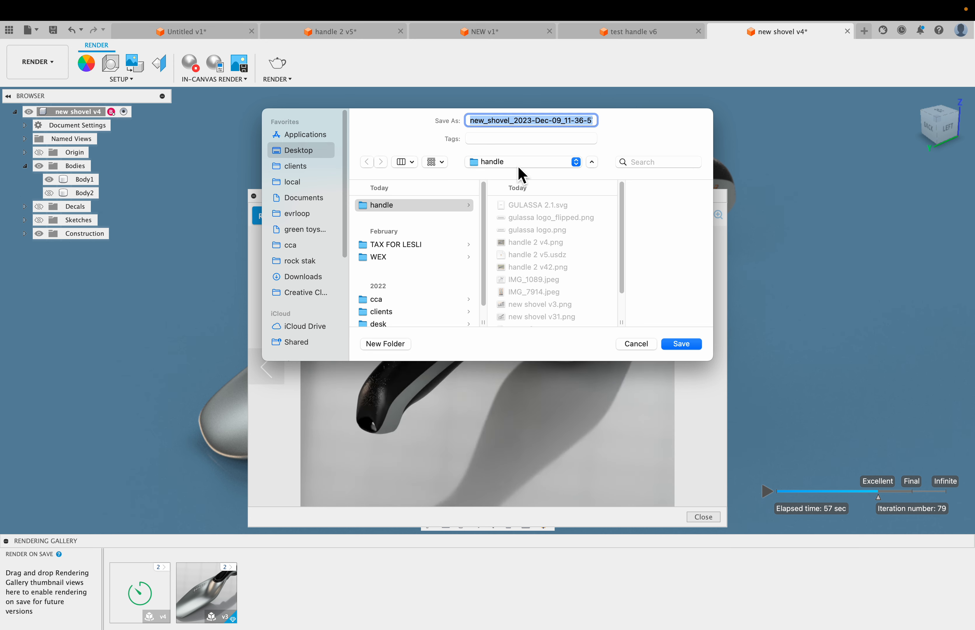
pyautogui.click(686, 344)
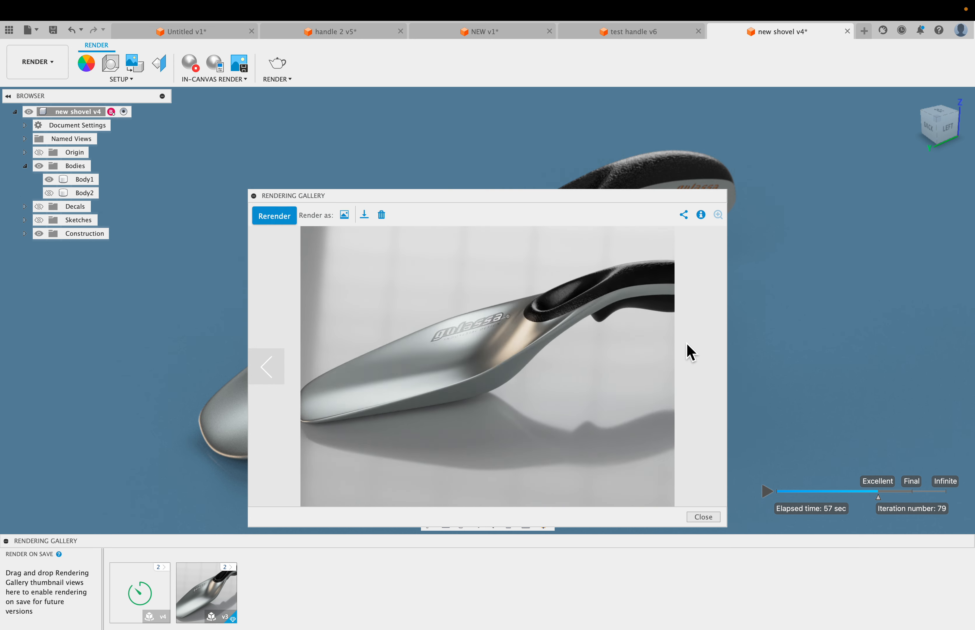
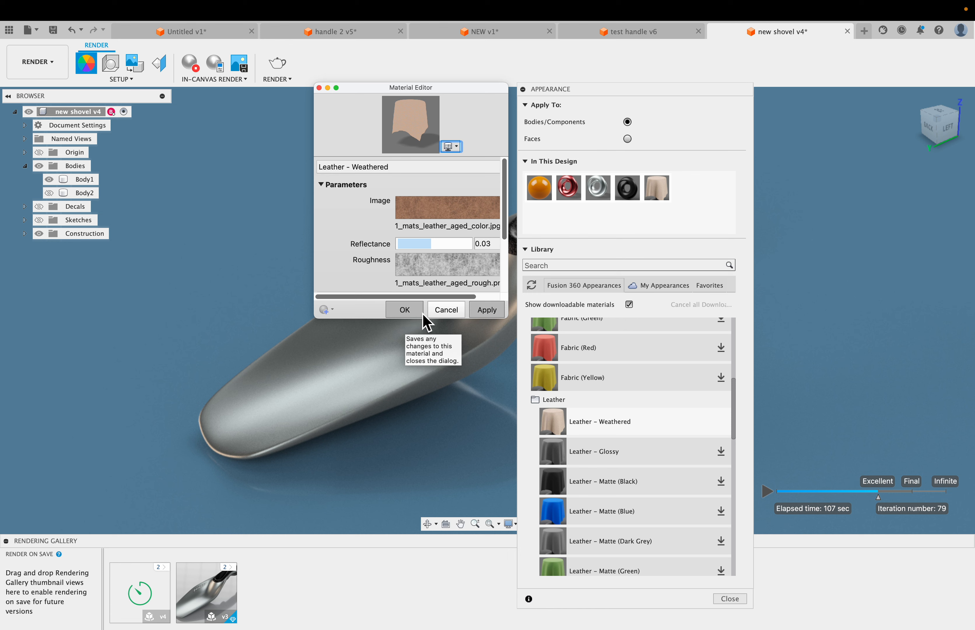
# Apply and close the Leather - Weathered material editor, then download Leather - Perforated (Red) and add it to the design's appearances.
pyautogui.click(488, 311)
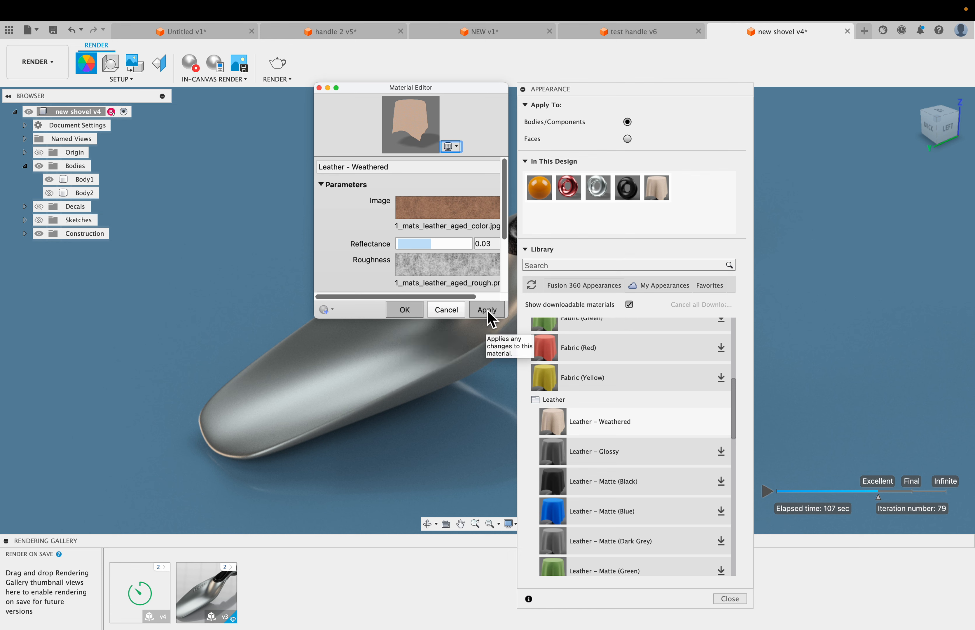
pyautogui.click(319, 87)
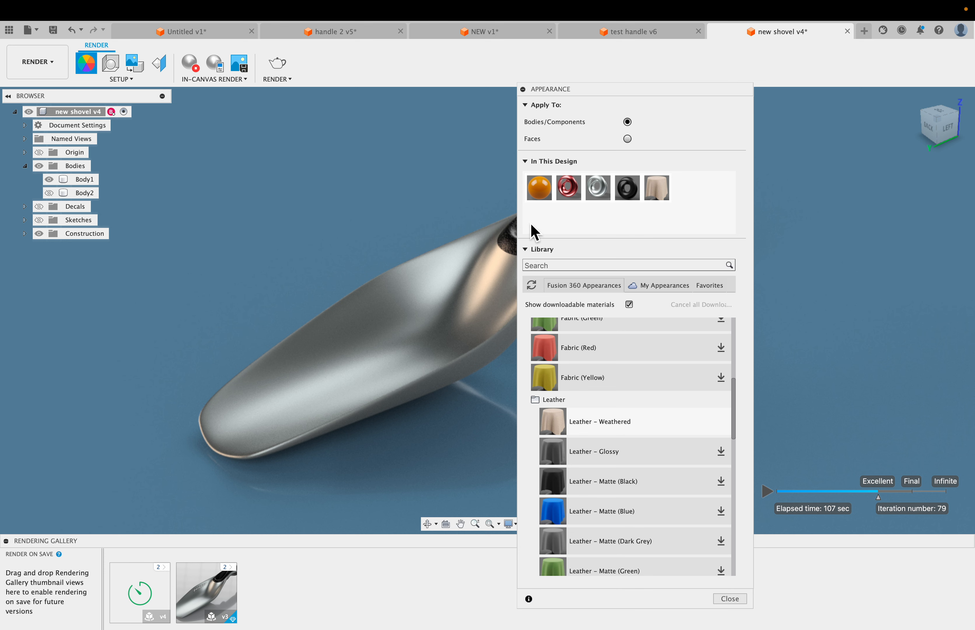
pyautogui.scroll(-3, 635, 507)
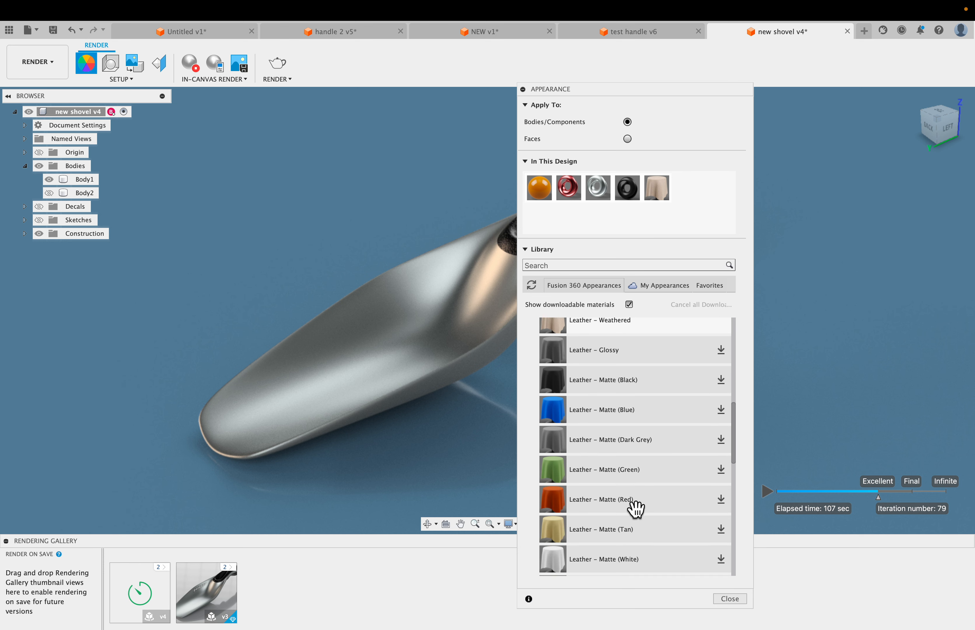
pyautogui.scroll(-6, 636, 508)
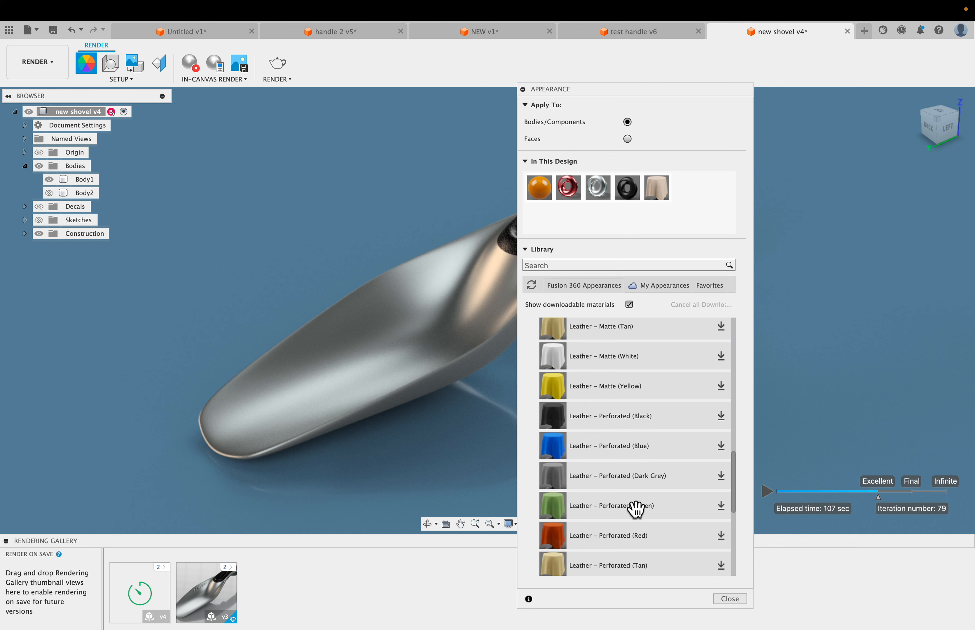
pyautogui.scroll(-2, 635, 508)
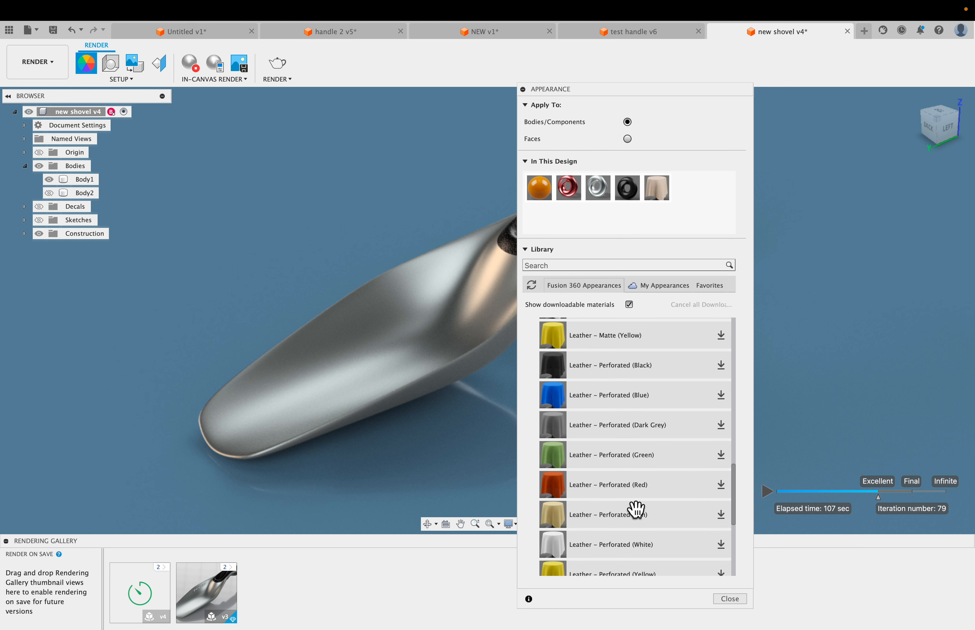
pyautogui.scroll(-2, 636, 510)
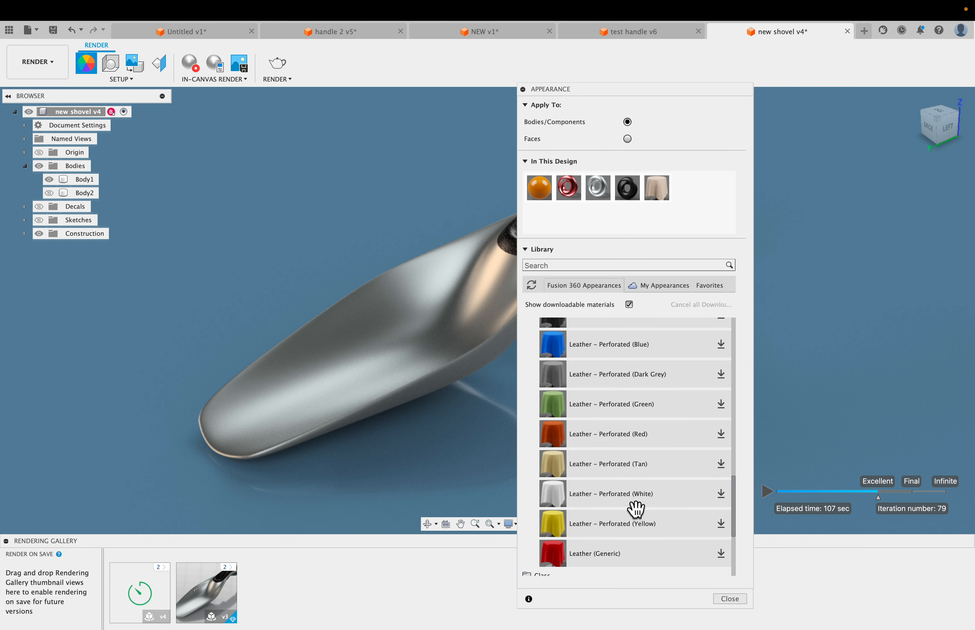
pyautogui.click(720, 432)
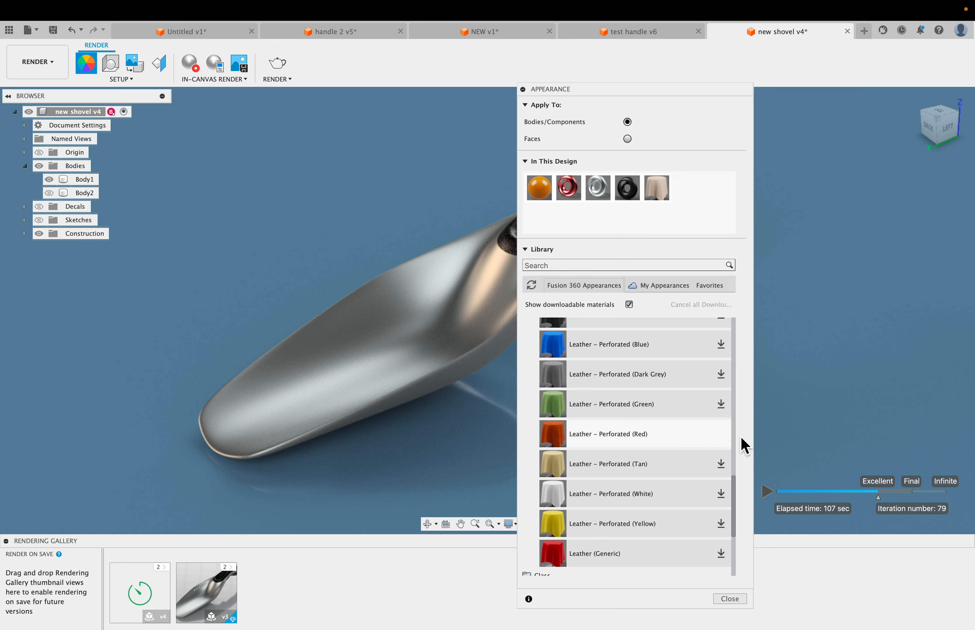
pyautogui.moveTo(547, 433); pyautogui.dragTo(685, 200)
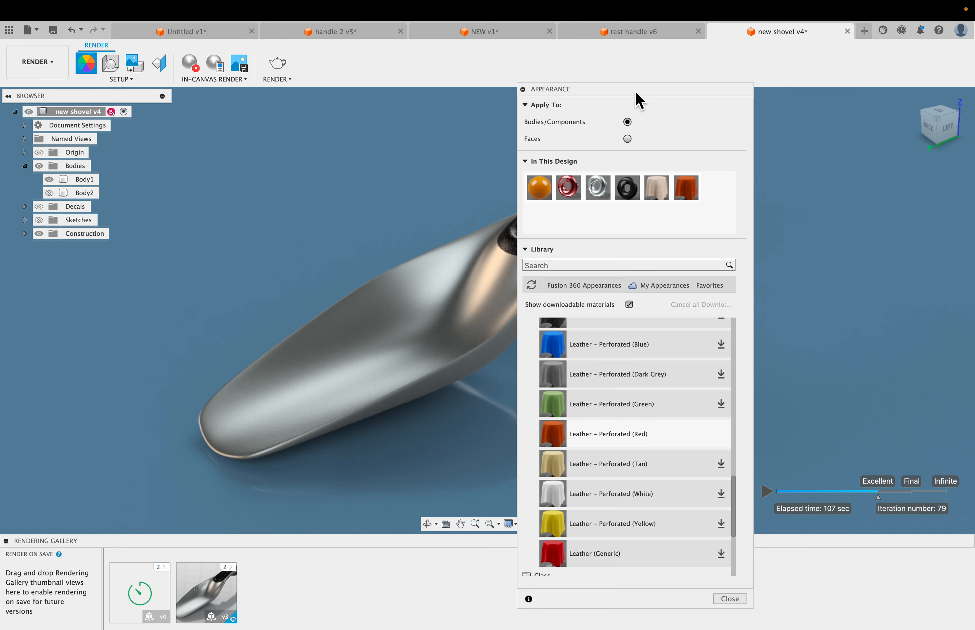
# Apply the Leather - Perforated (Red) appearance to the shovel's black grip.
pyautogui.moveTo(640, 100); pyautogui.dragTo(863, 116)
pyautogui.click(714, 195)
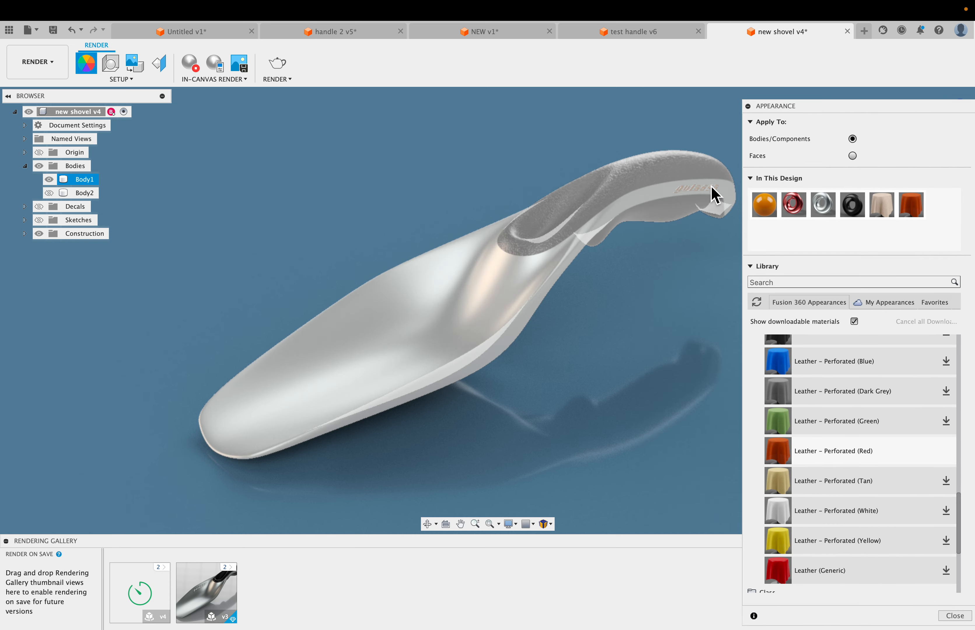
pyautogui.click(578, 274)
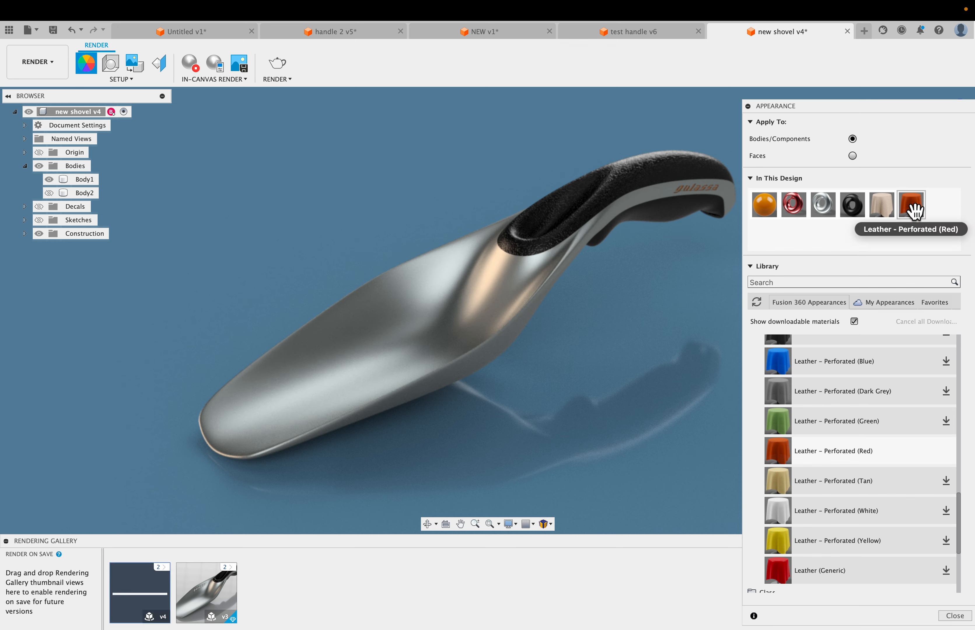
pyautogui.moveTo(913, 209); pyautogui.dragTo(648, 207)
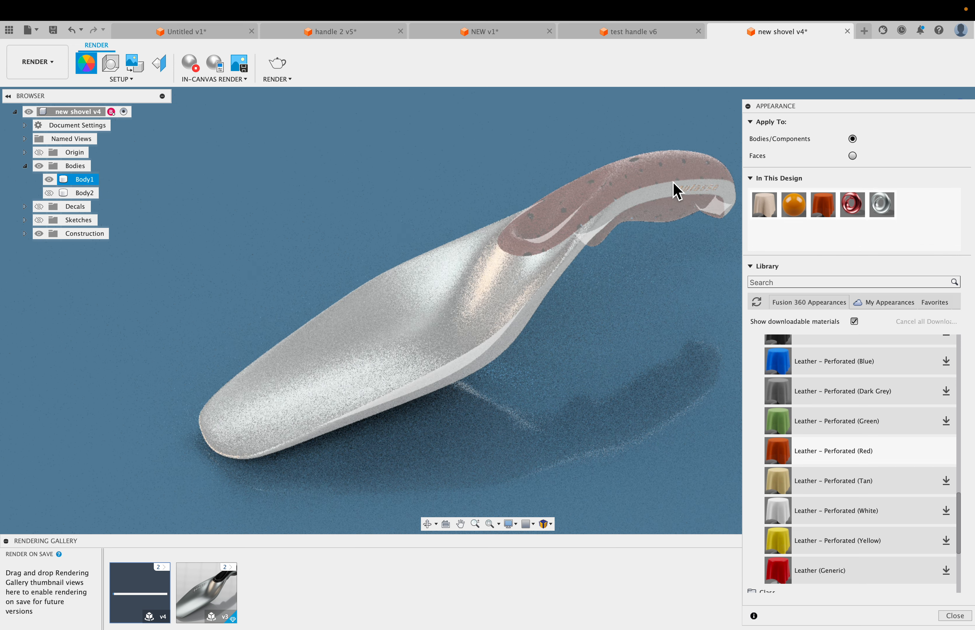
# Set the scale of the Leather - Perforated (Red) appearance to 31.
pyautogui.scroll(5, 689, 174)
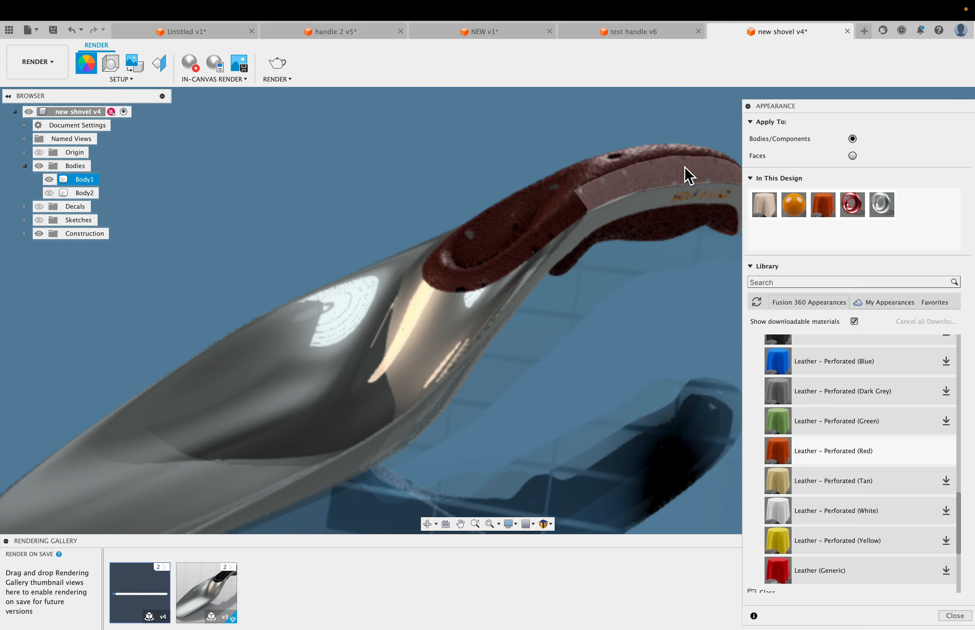
pyautogui.scroll(3, 688, 177)
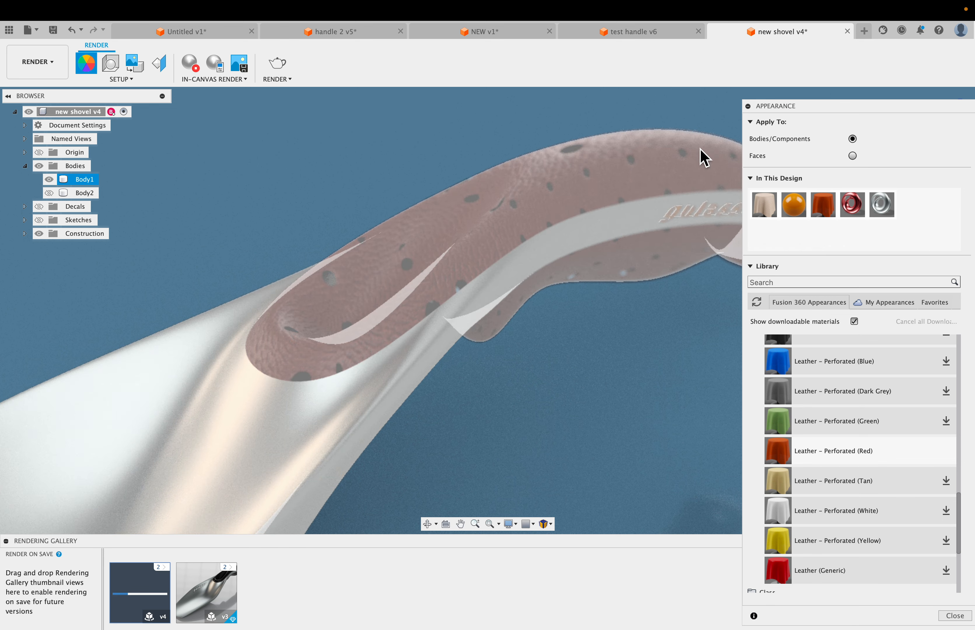
pyautogui.doubleClick(822, 204)
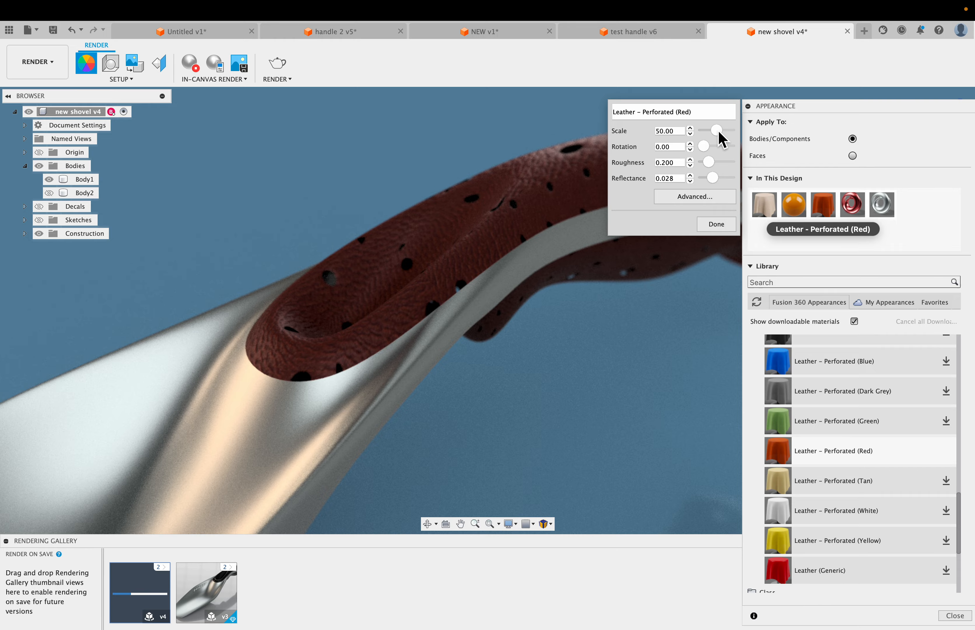
pyautogui.moveTo(718, 131); pyautogui.dragTo(713, 132)
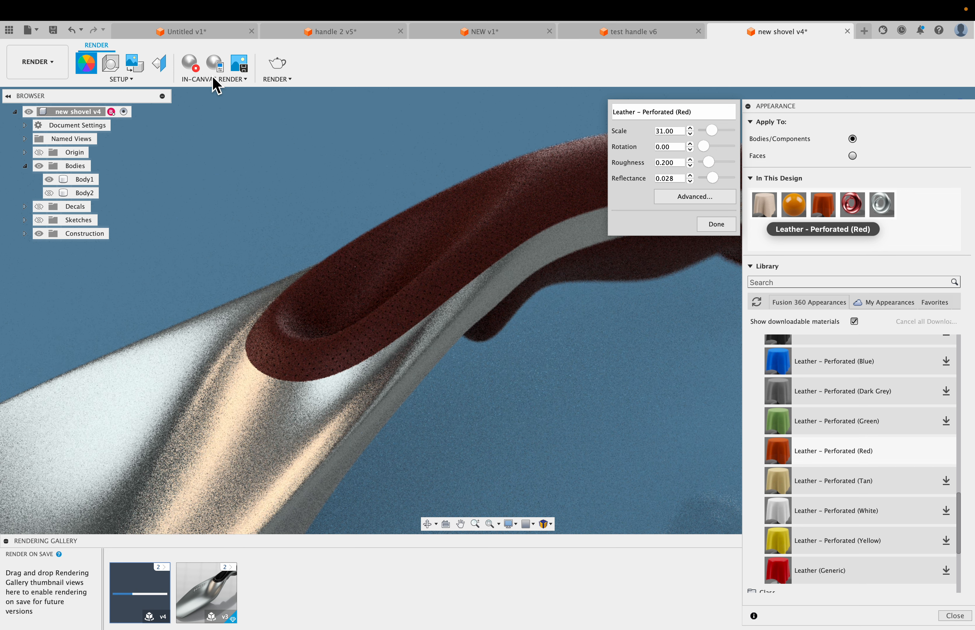
pyautogui.click(190, 62)
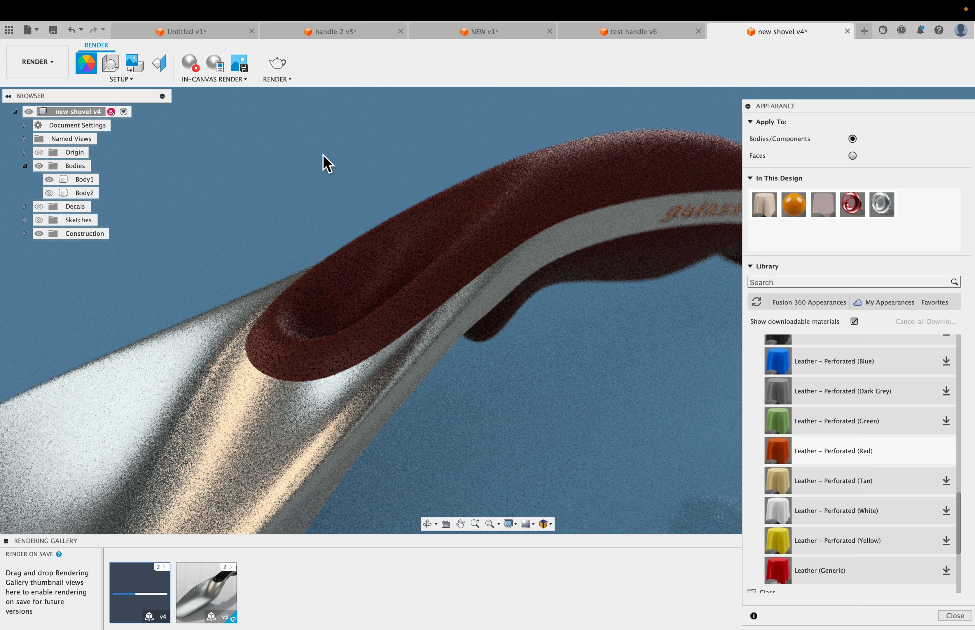
# Turn off depth of field in the scene settings and inspect the perforated leather on the grip up close.
pyautogui.click(111, 63)
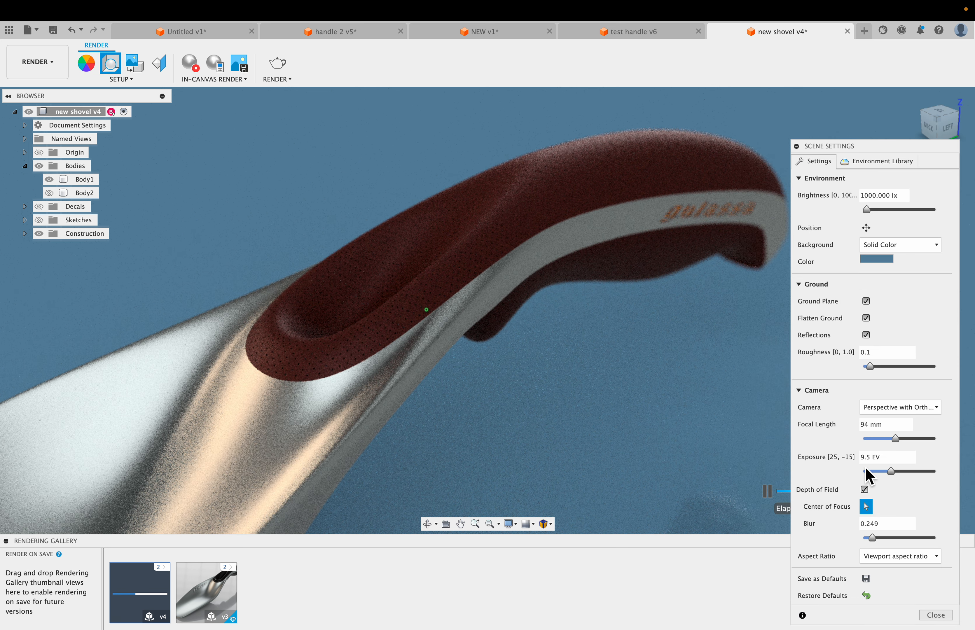
pyautogui.click(864, 489)
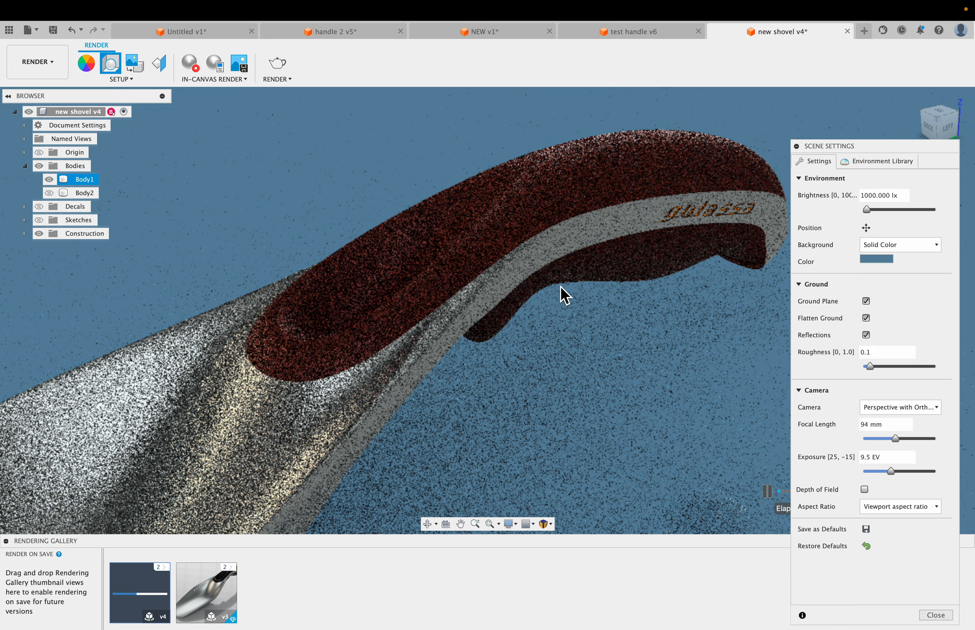
pyautogui.moveTo(850, 148); pyautogui.dragTo(868, 197)
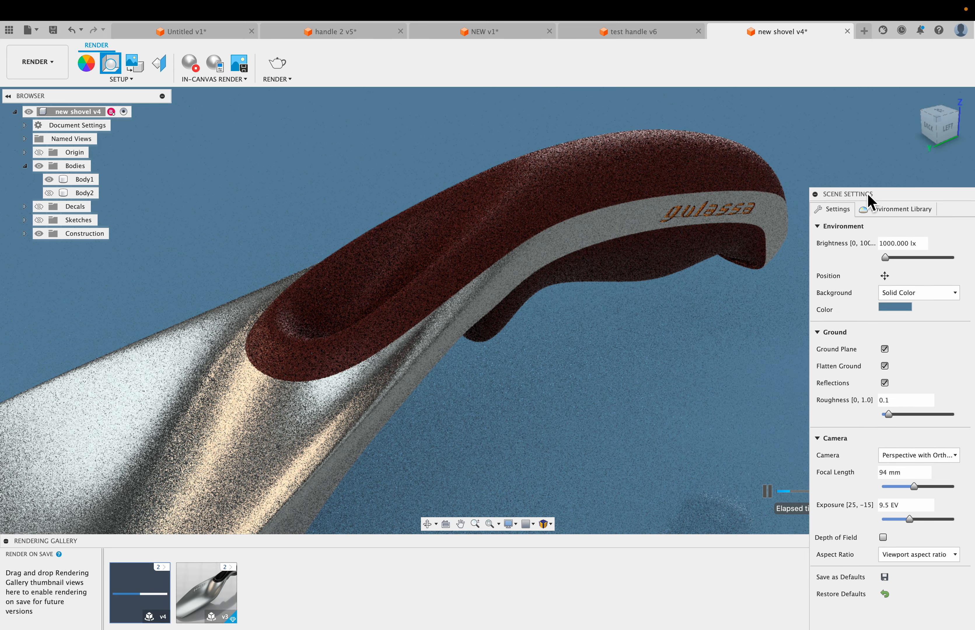
pyautogui.click(475, 246)
pyautogui.scroll(5, 570, 218)
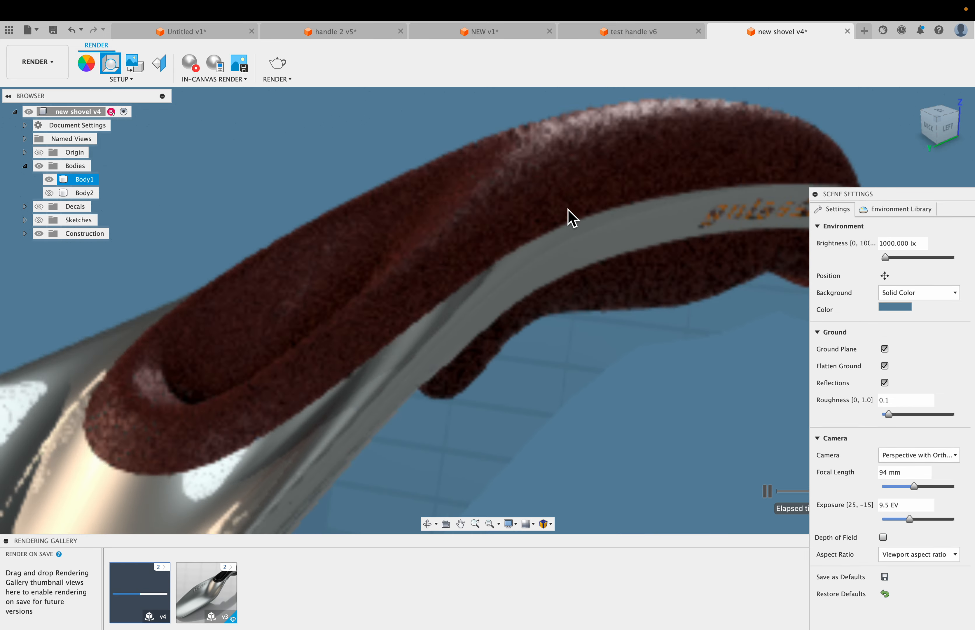
pyautogui.scroll(3, 571, 217)
pyautogui.moveTo(860, 194); pyautogui.dragTo(795, 123)
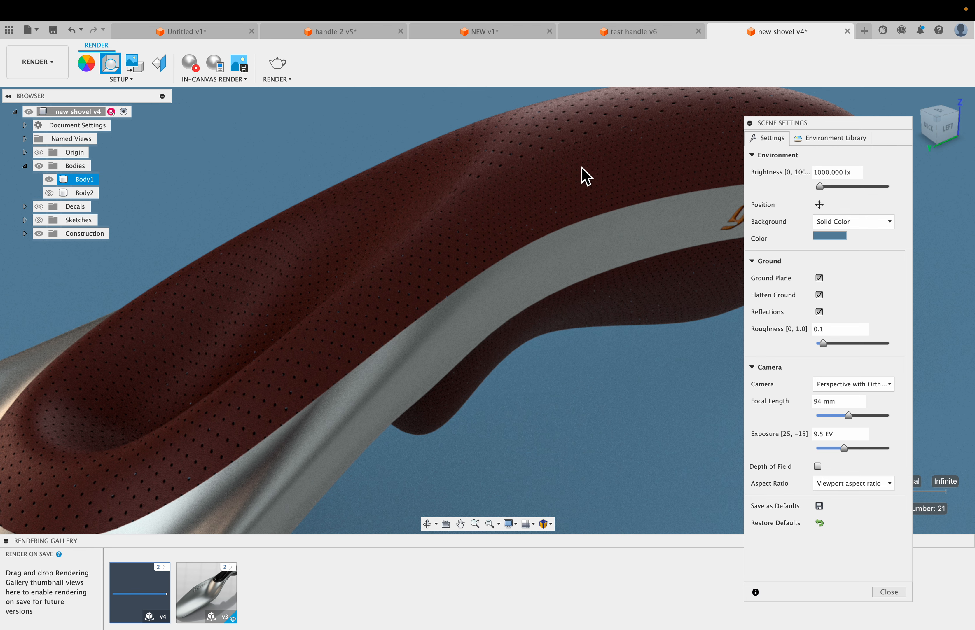
pyautogui.moveTo(795, 121); pyautogui.dragTo(844, 196)
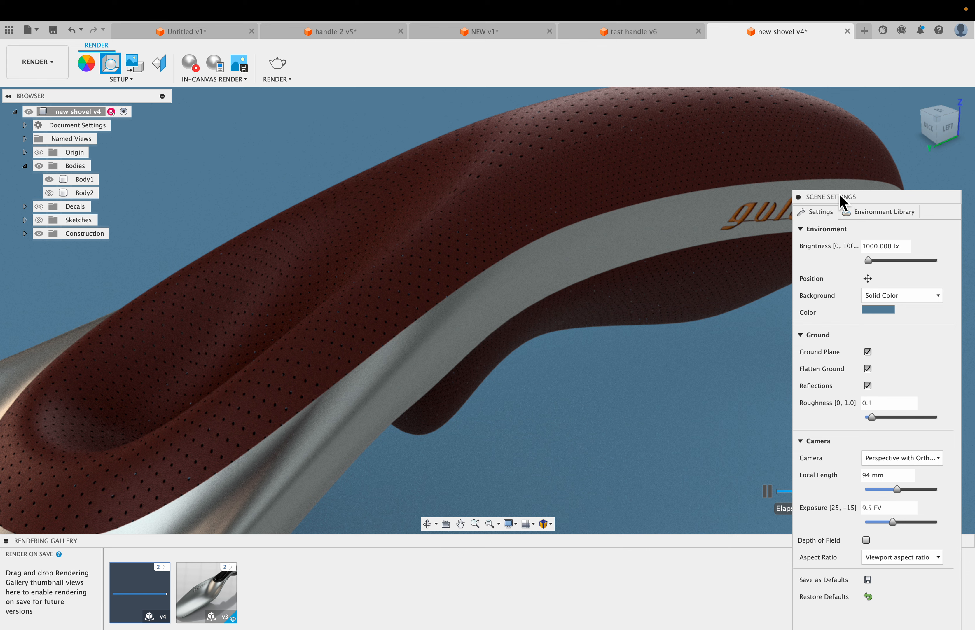
# Open the texture map controls for the shovel's grip body and set its projection type to Box.
pyautogui.click(164, 66)
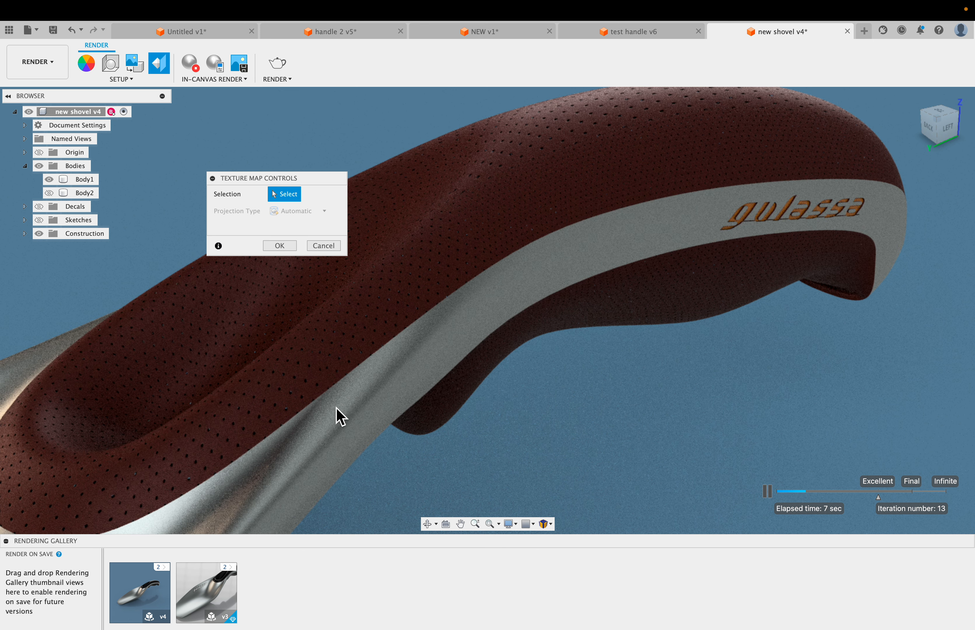
pyautogui.click(374, 402)
pyautogui.click(522, 274)
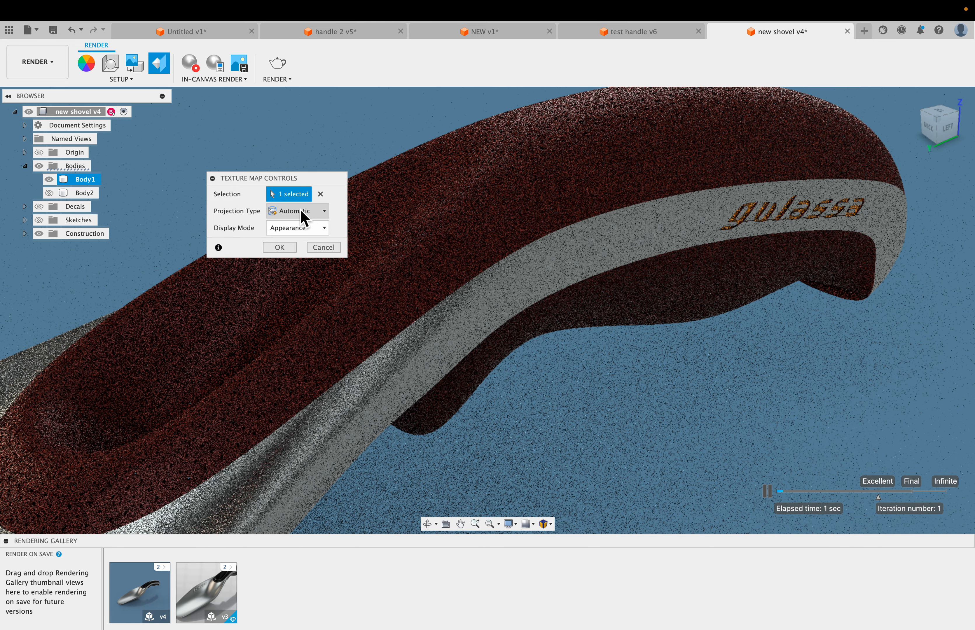
pyautogui.click(303, 217)
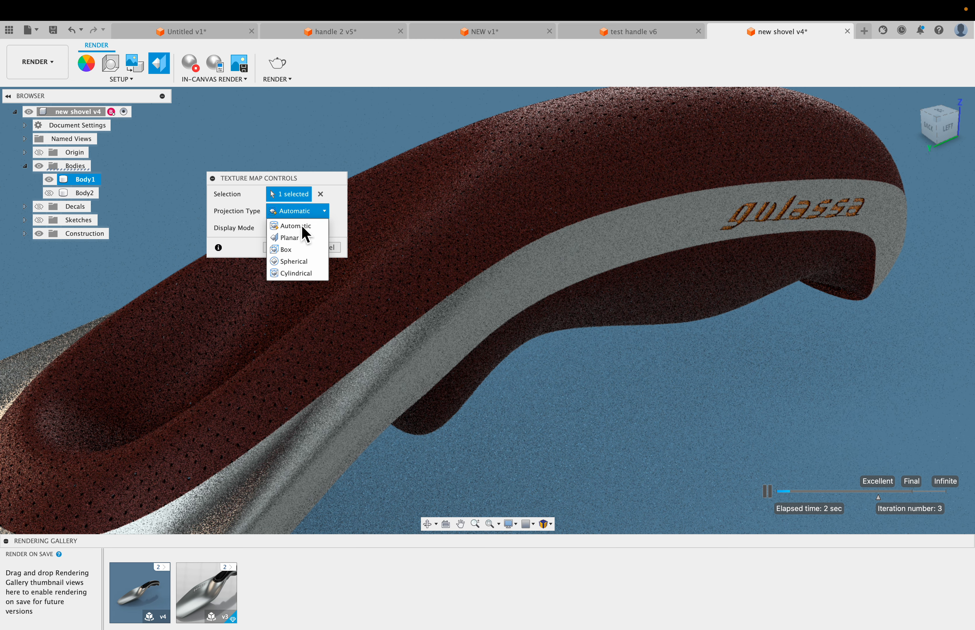
pyautogui.click(302, 251)
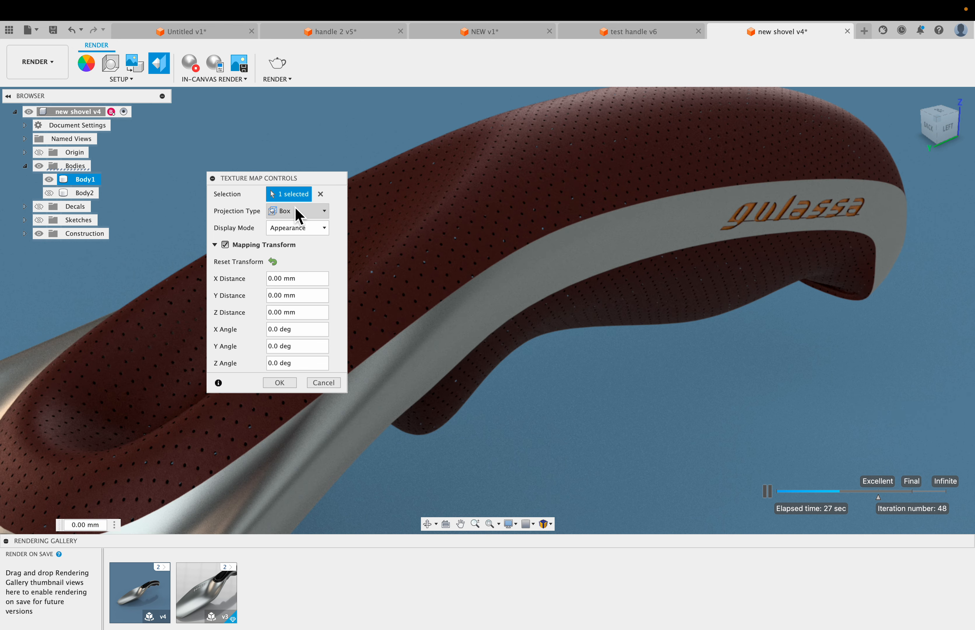
# Try Cylindrical projection on the grip body, showing the origin, stopping the in-canvas render and picking the green origin axis.
pyautogui.click(298, 213)
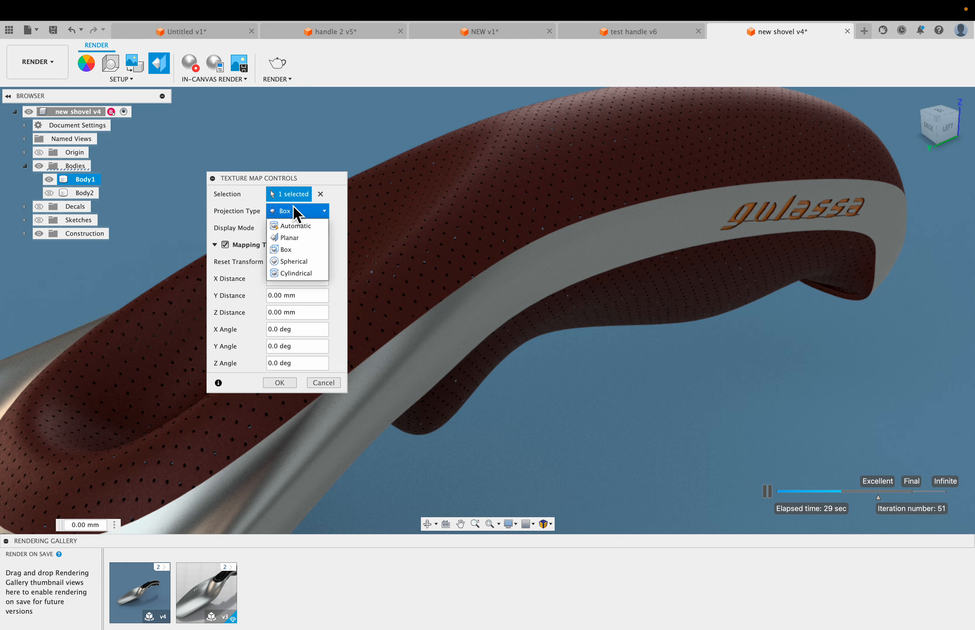
pyautogui.click(297, 274)
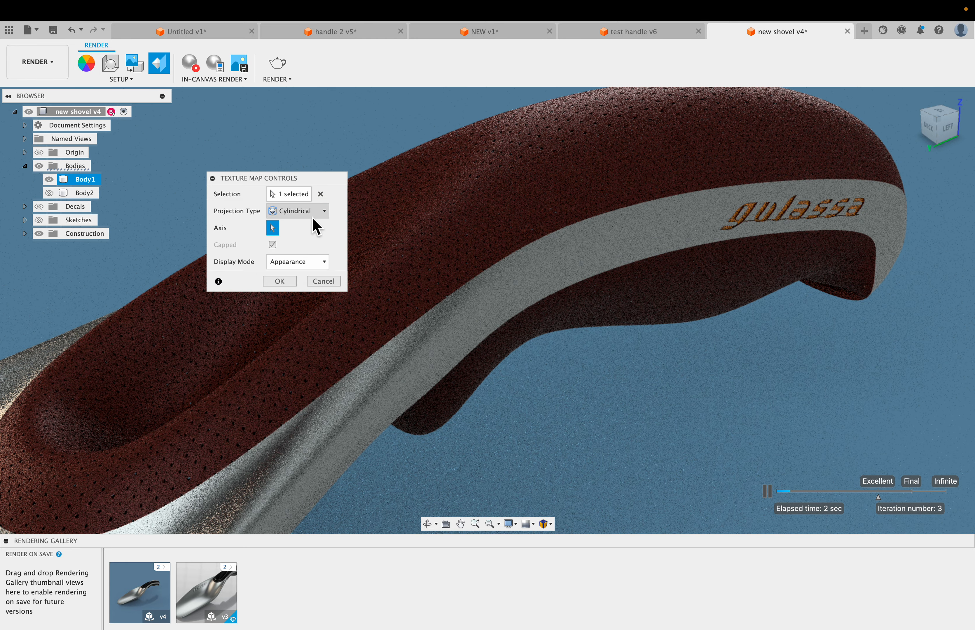
pyautogui.scroll(-10, 588, 308)
pyautogui.click(289, 194)
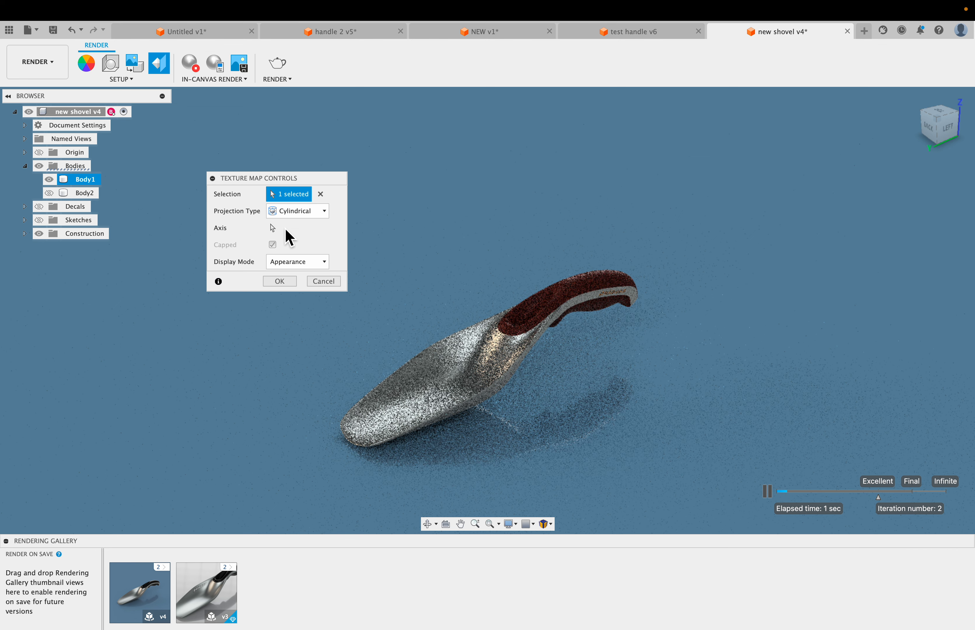
pyautogui.click(273, 227)
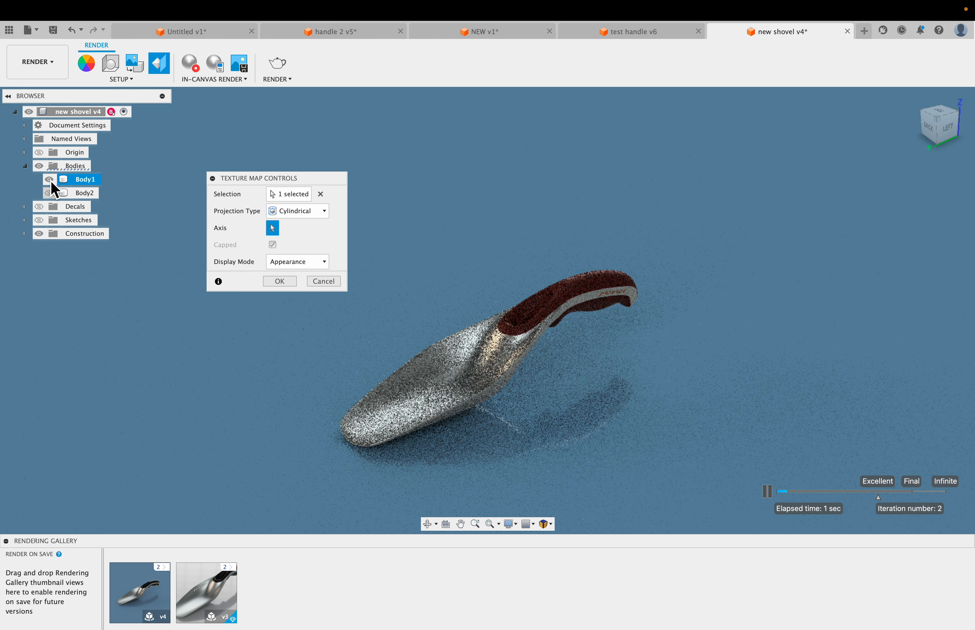
pyautogui.click(39, 152)
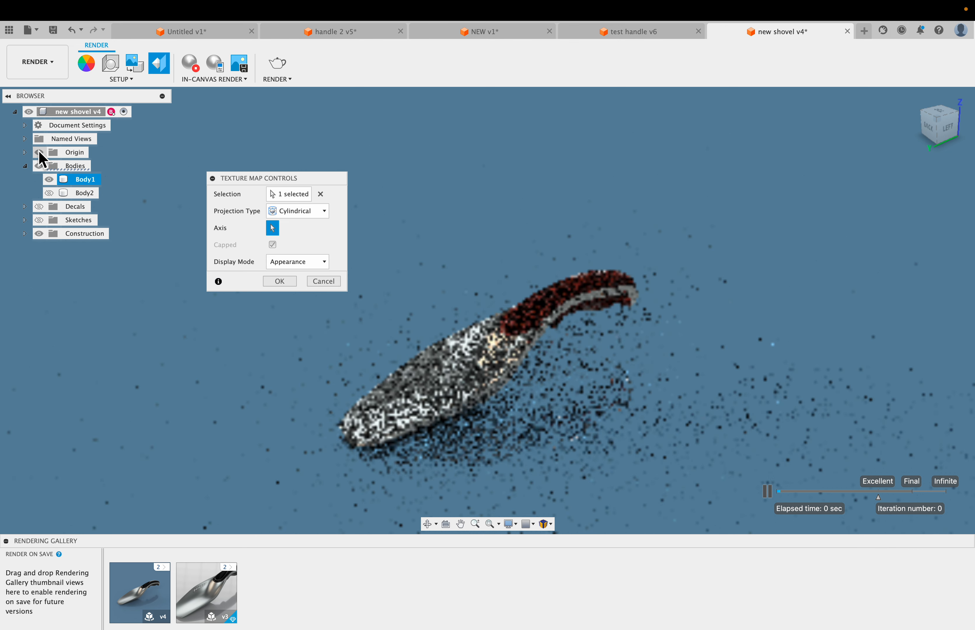
pyautogui.click(191, 63)
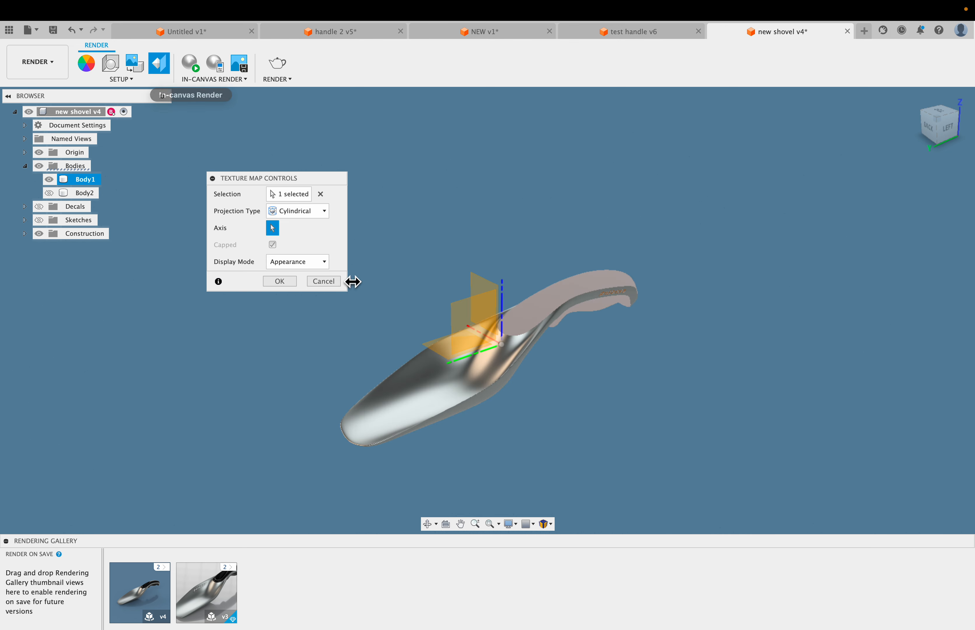
pyautogui.click(484, 356)
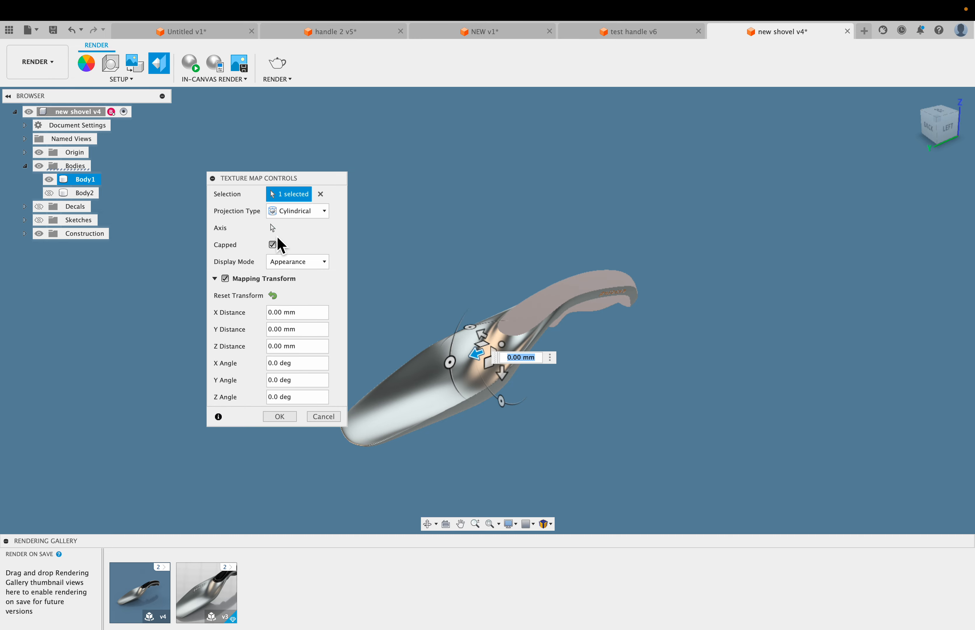
# Restart the in-canvas render and examine the cylindrical mapping of the perforated leather on the grip.
pyautogui.scroll(5, 577, 299)
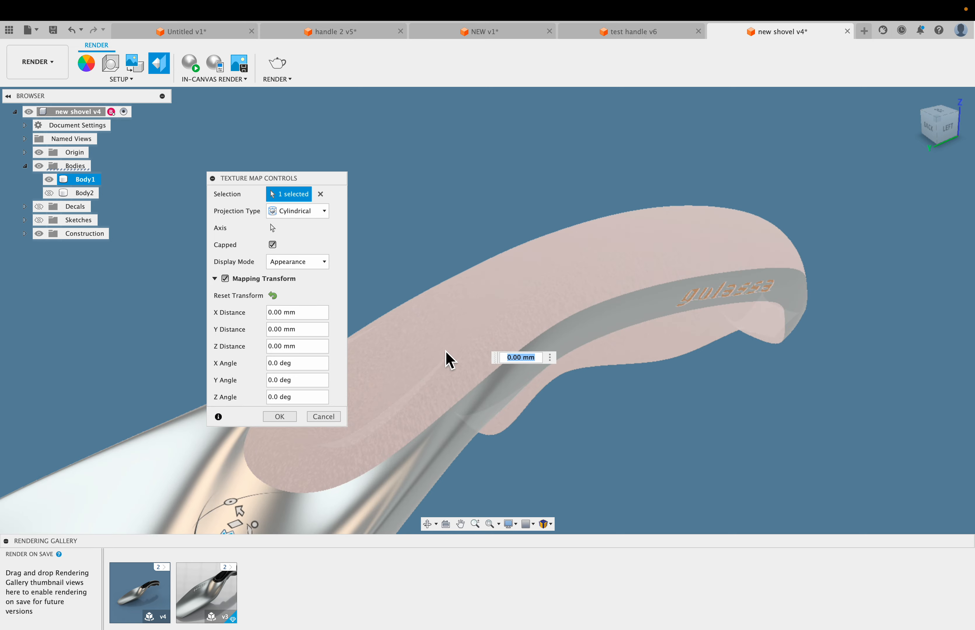
pyautogui.scroll(2, 515, 258)
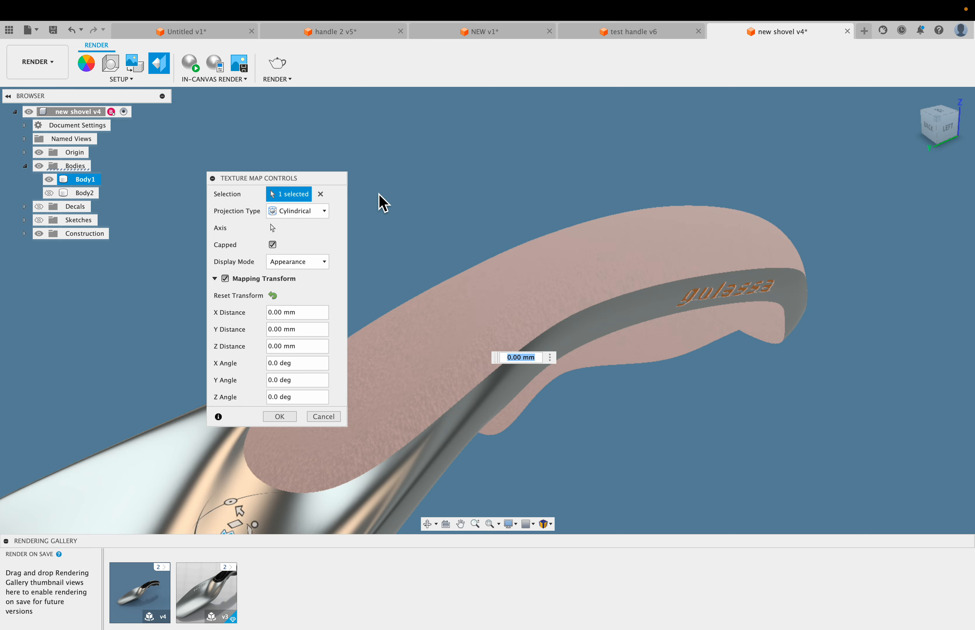
pyautogui.click(191, 70)
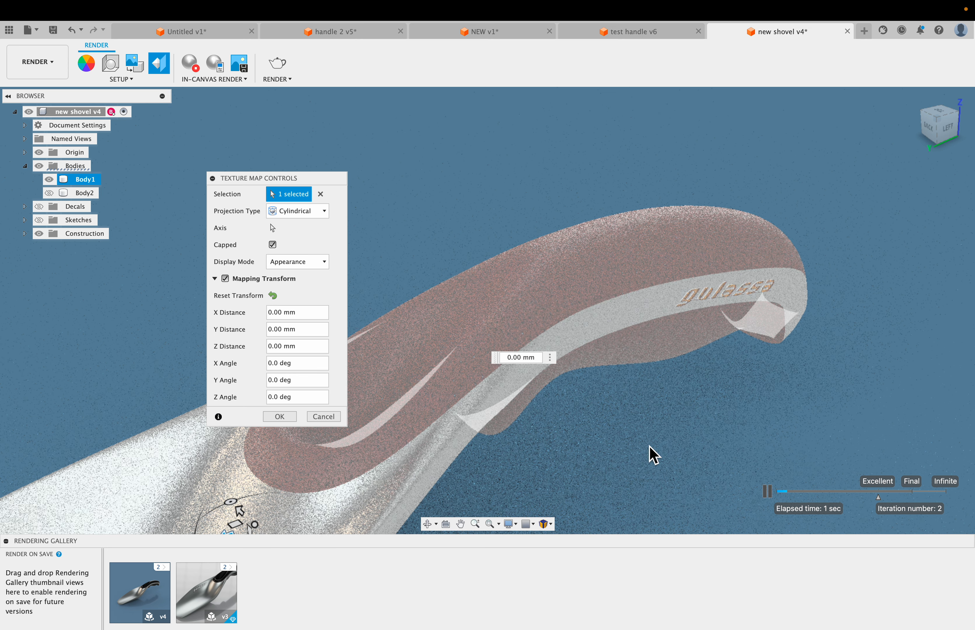
pyautogui.scroll(2, 608, 474)
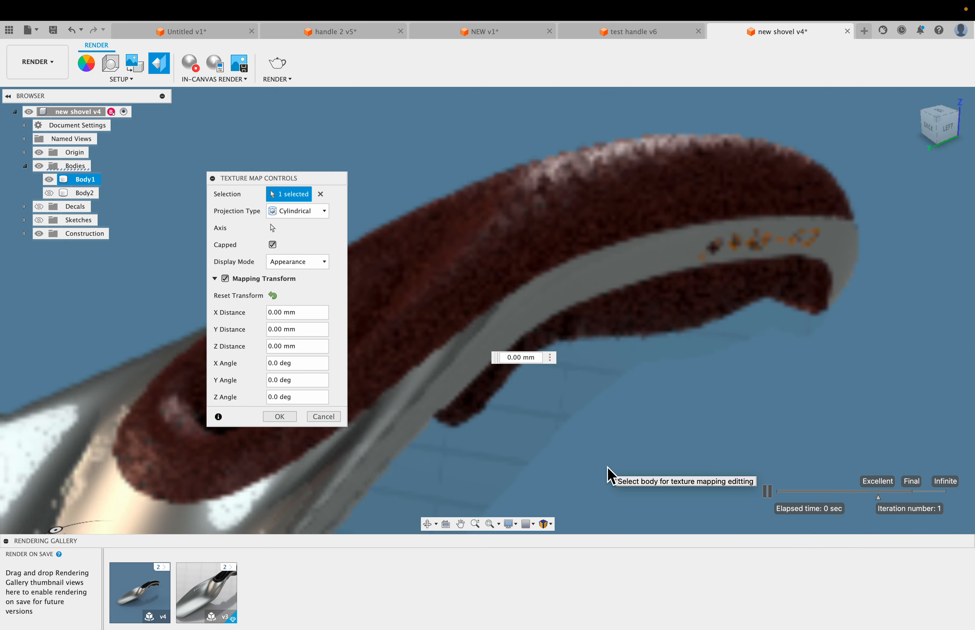
pyautogui.scroll(1, 608, 475)
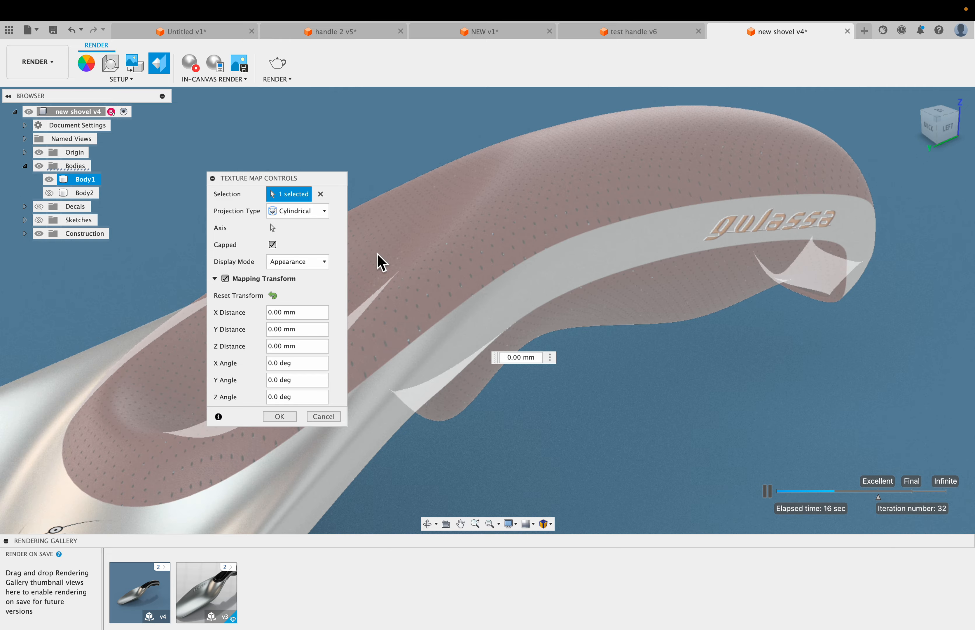
# Set the grip body's texture projection back to Box and accept the mapping.
pyautogui.click(304, 216)
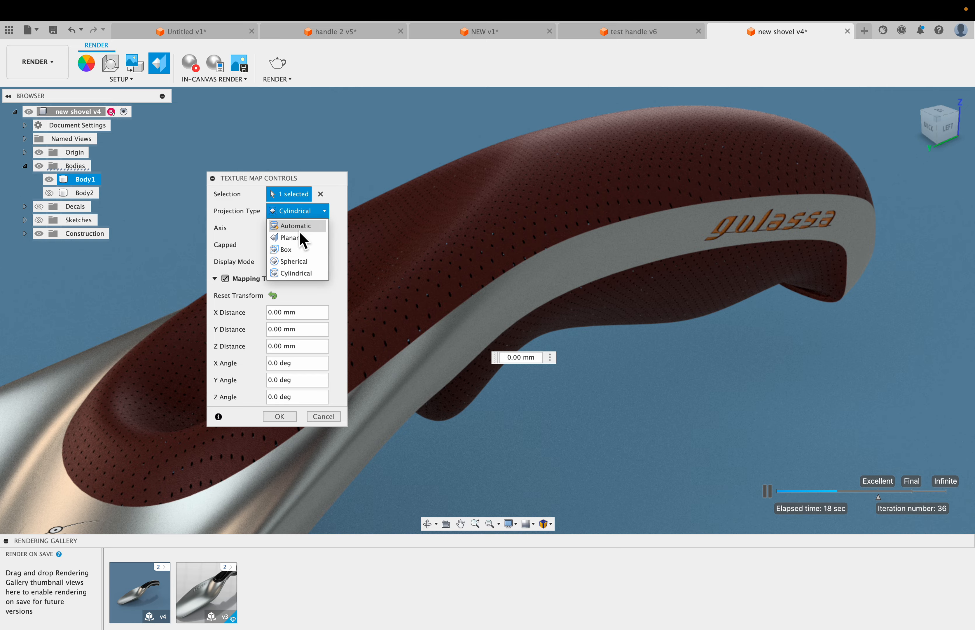
pyautogui.click(298, 250)
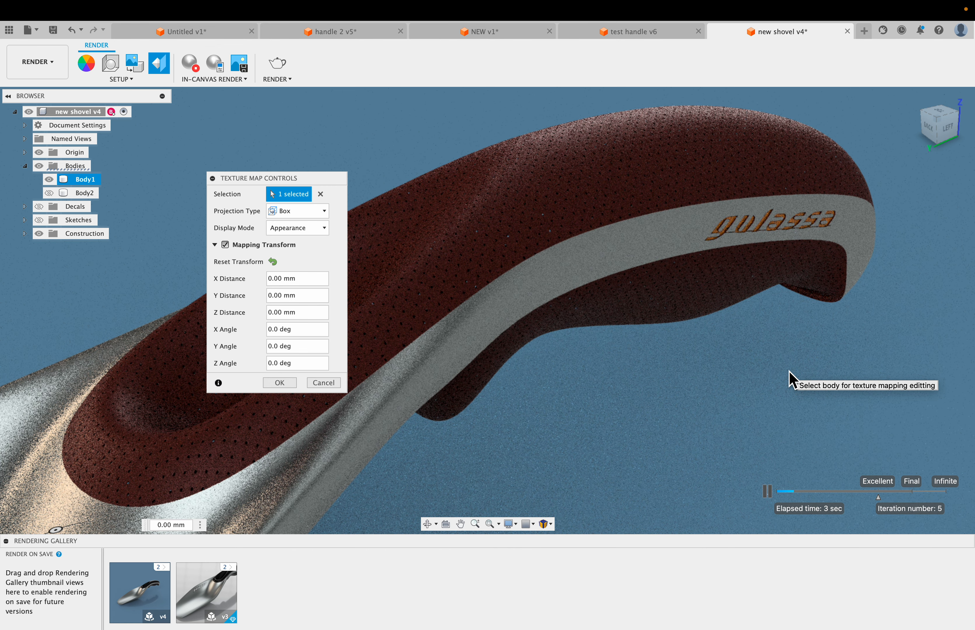
pyautogui.click(279, 382)
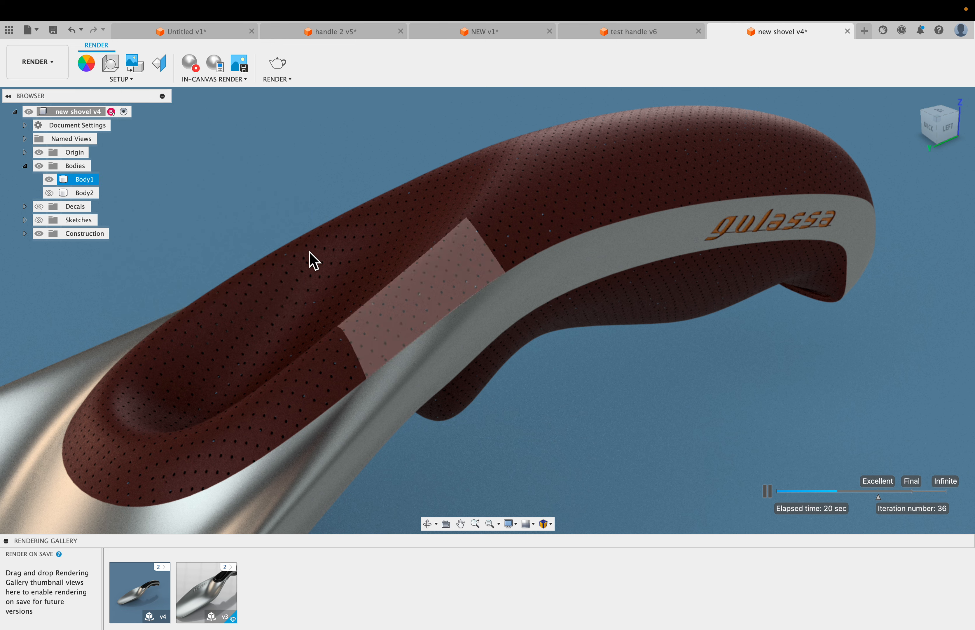
# Review the advanced material parameters of the Leather - Perforated (Red) appearance, then close the material editor.
pyautogui.click(87, 66)
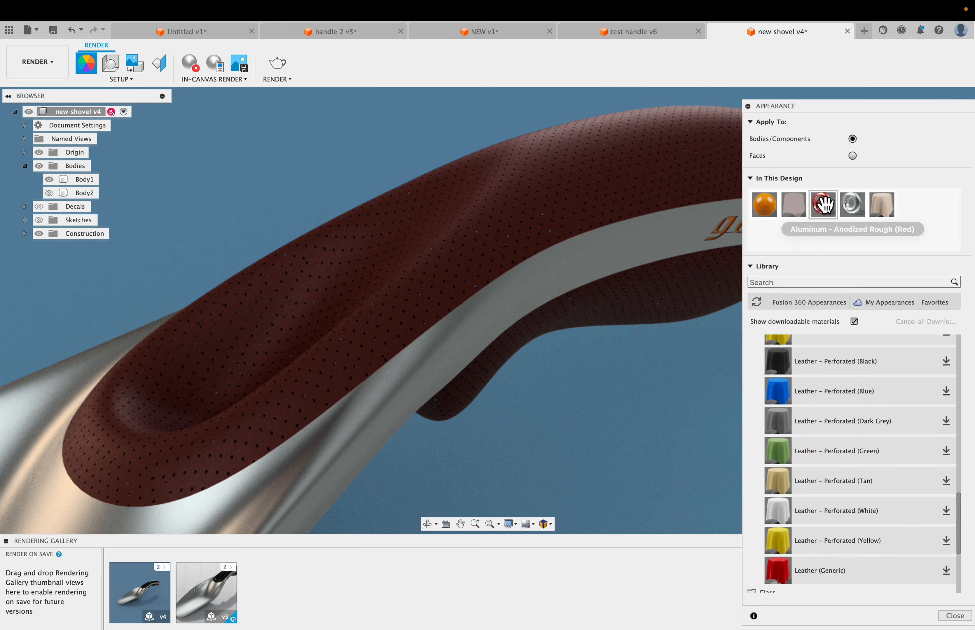
pyautogui.doubleClick(795, 204)
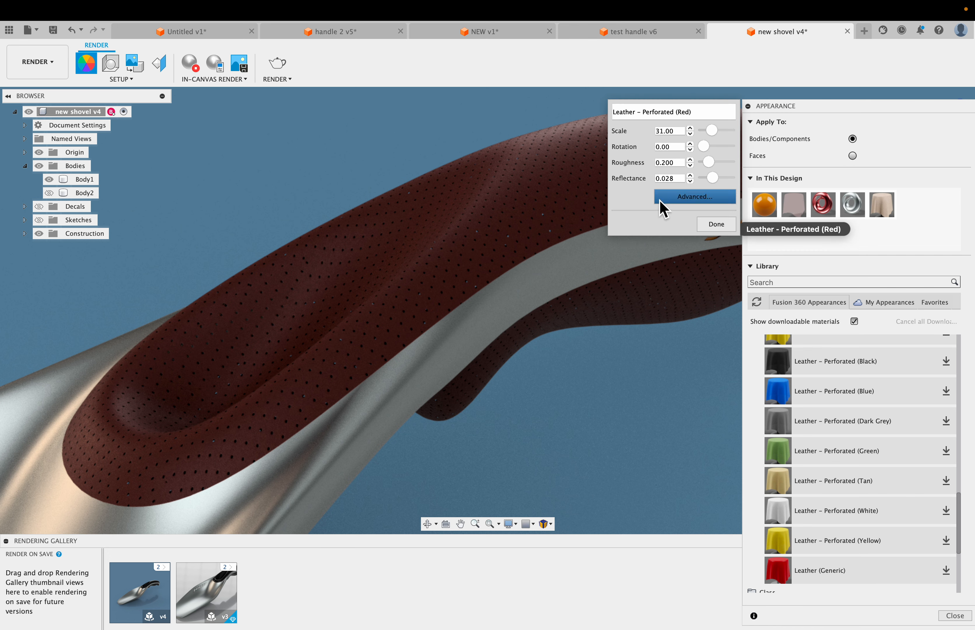
pyautogui.click(704, 200)
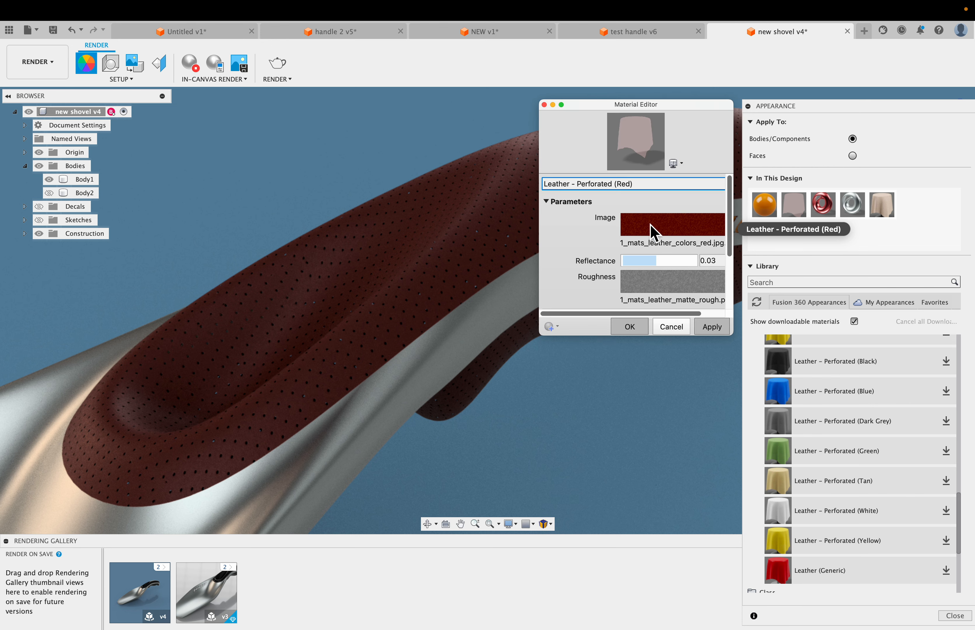
pyautogui.moveTo(651, 230)
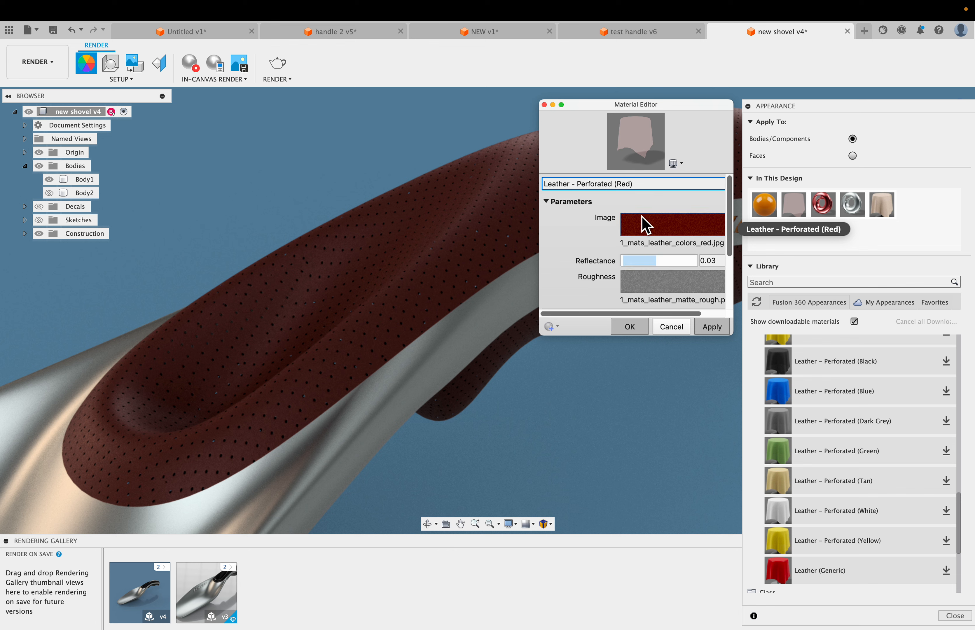
pyautogui.click(635, 326)
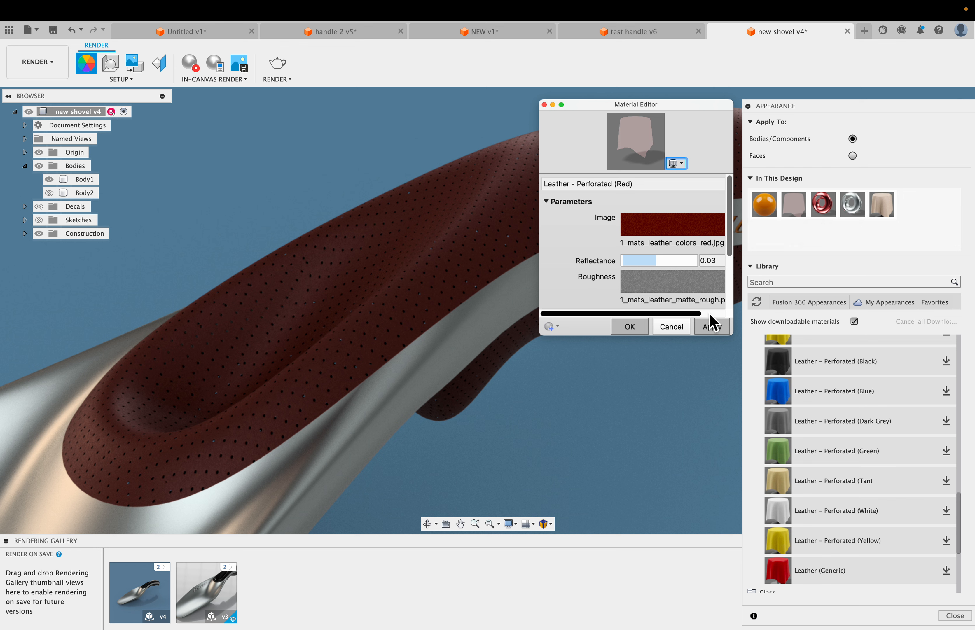
pyautogui.click(544, 105)
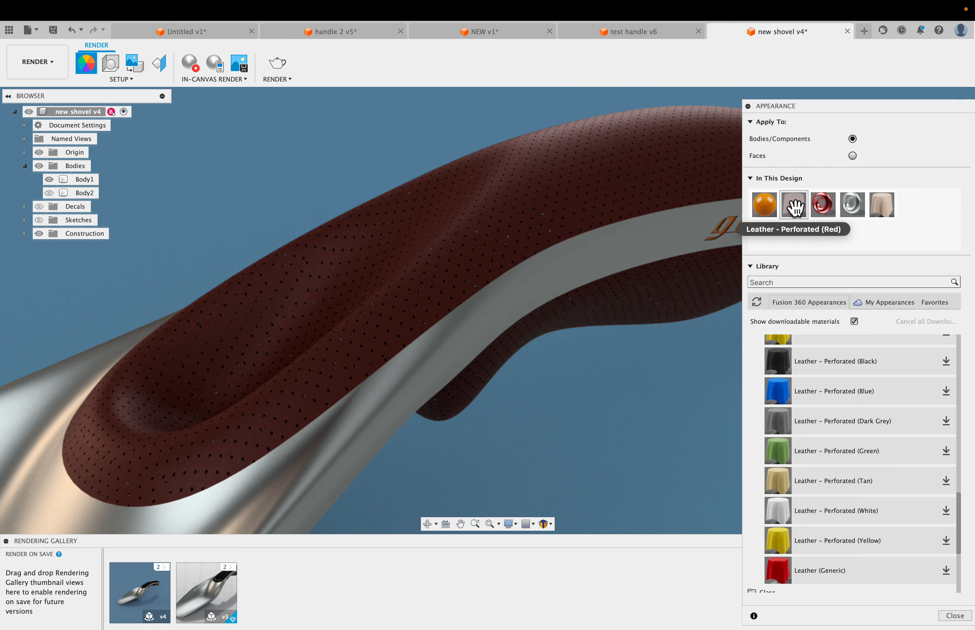
# Set the scale of the Leather - Perforated (Red) appearance to 38.
pyautogui.doubleClick(795, 205)
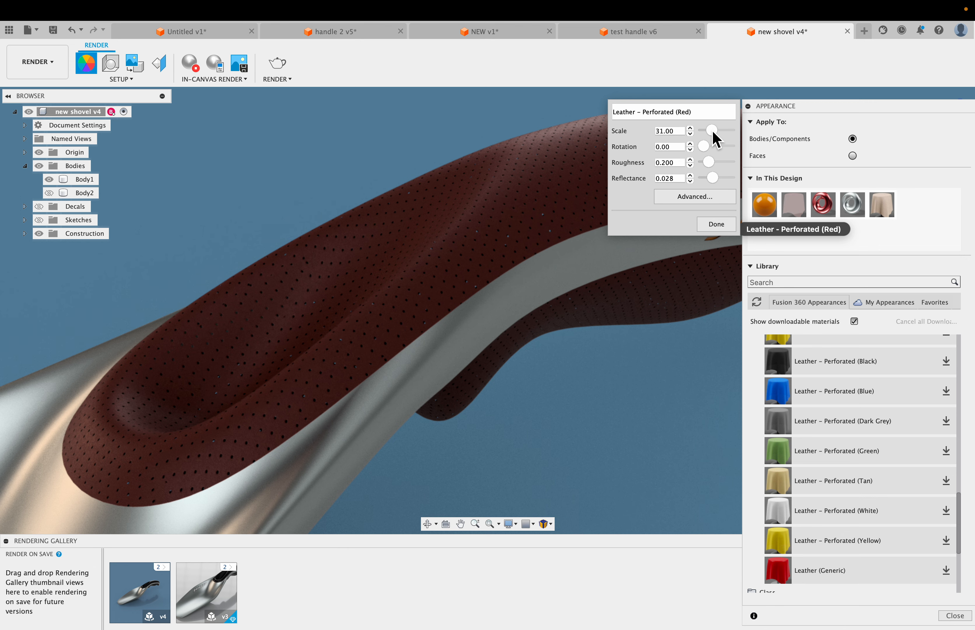
pyautogui.moveTo(711, 130); pyautogui.dragTo(717, 133)
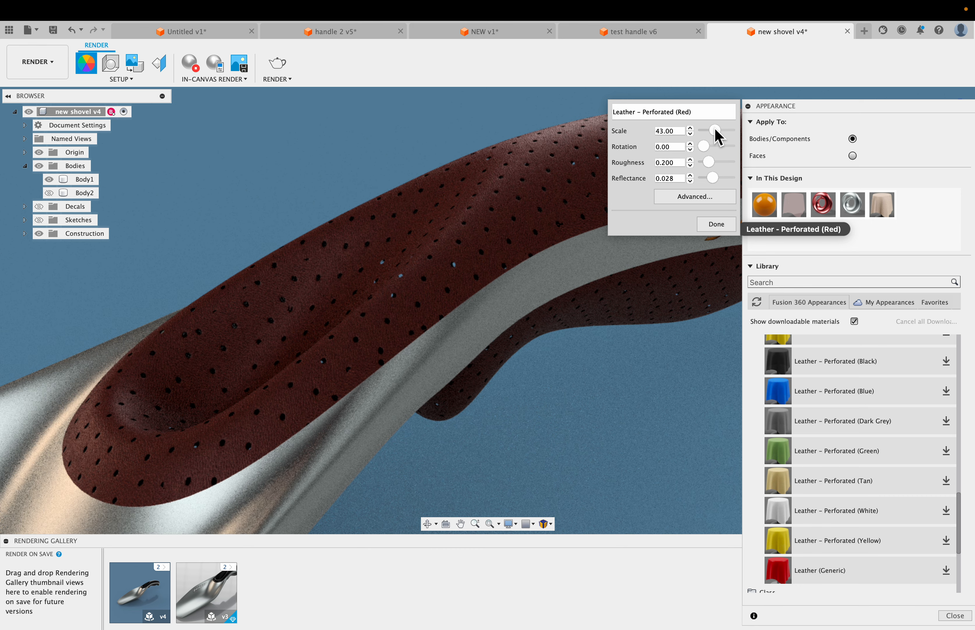
pyautogui.moveTo(715, 131); pyautogui.dragTo(715, 131)
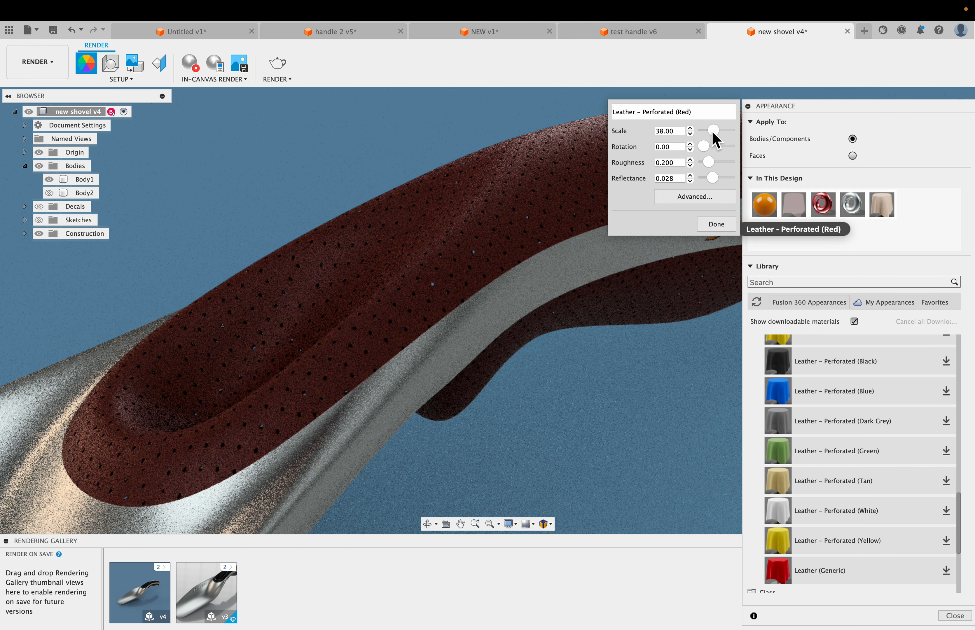
pyautogui.click(716, 224)
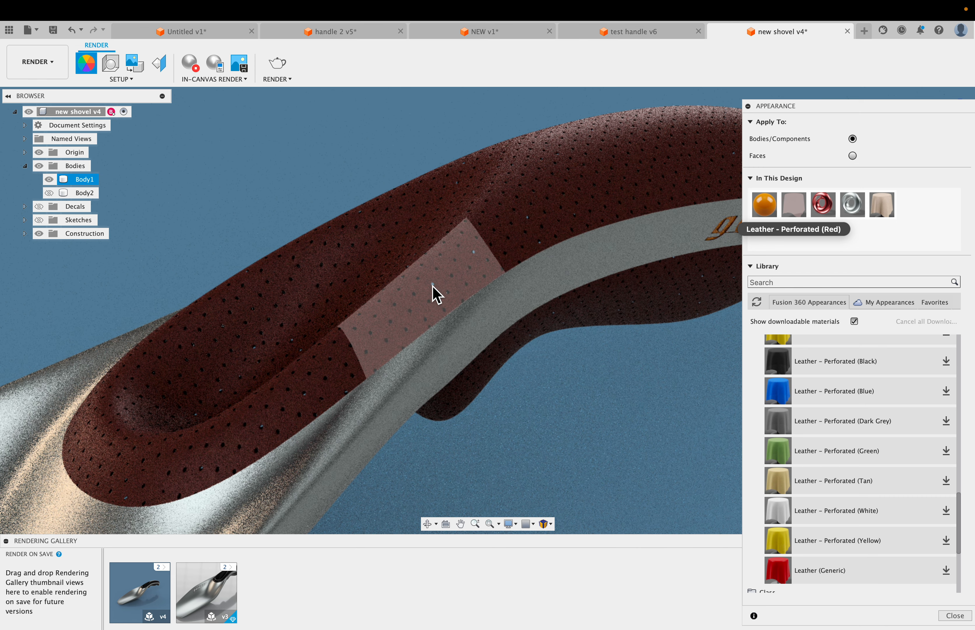
# Move the appearance settings clear of the model and examine the whole rendered shovel with its perforated leather grip.
pyautogui.scroll(-5, 643, 394)
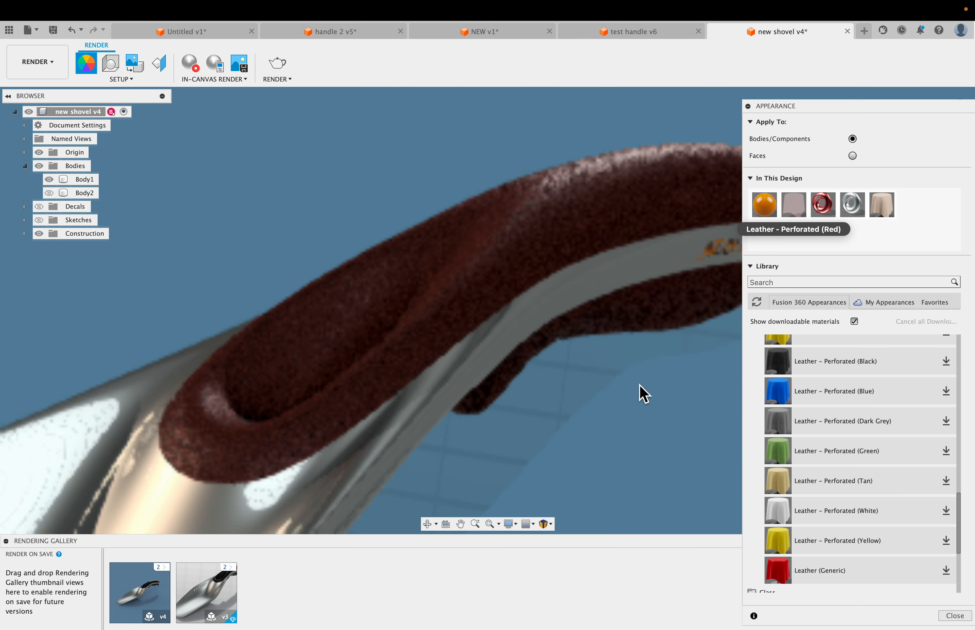
pyautogui.scroll(-2, 642, 392)
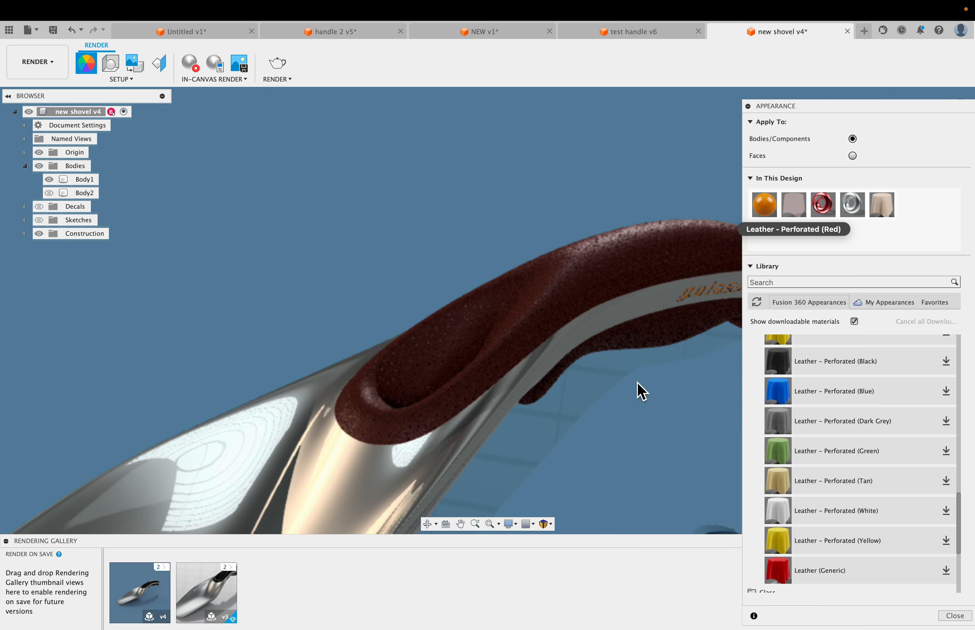
pyautogui.keyDown('shift'); pyautogui.moveTo(640, 386); pyautogui.dragTo(632, 375, button='middle'); pyautogui.keyUp('shift')
pyautogui.moveTo(554, 420); pyautogui.dragTo(670, 279, button='middle')
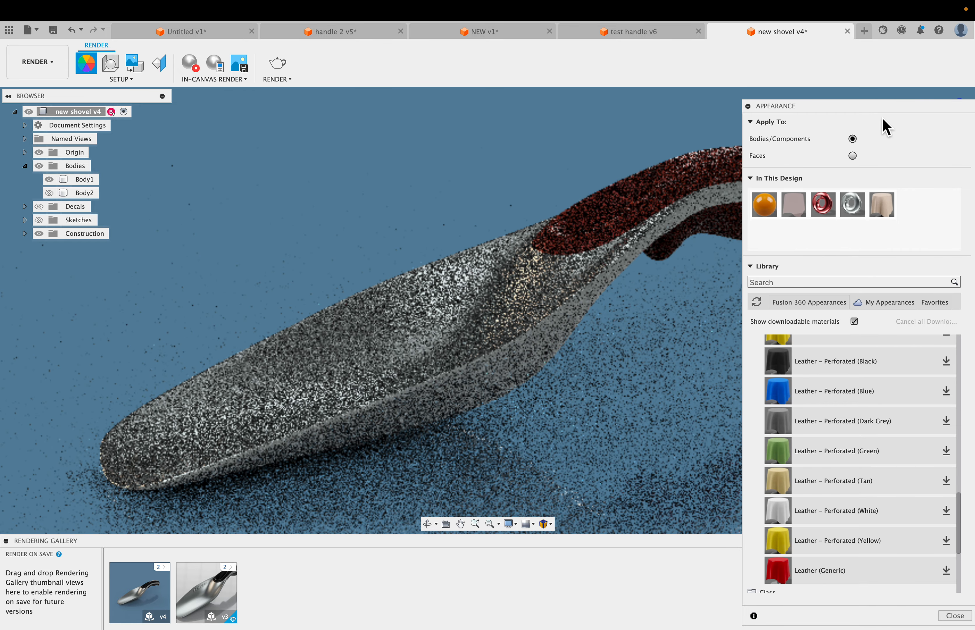
pyautogui.moveTo(821, 116); pyautogui.dragTo(883, 336)
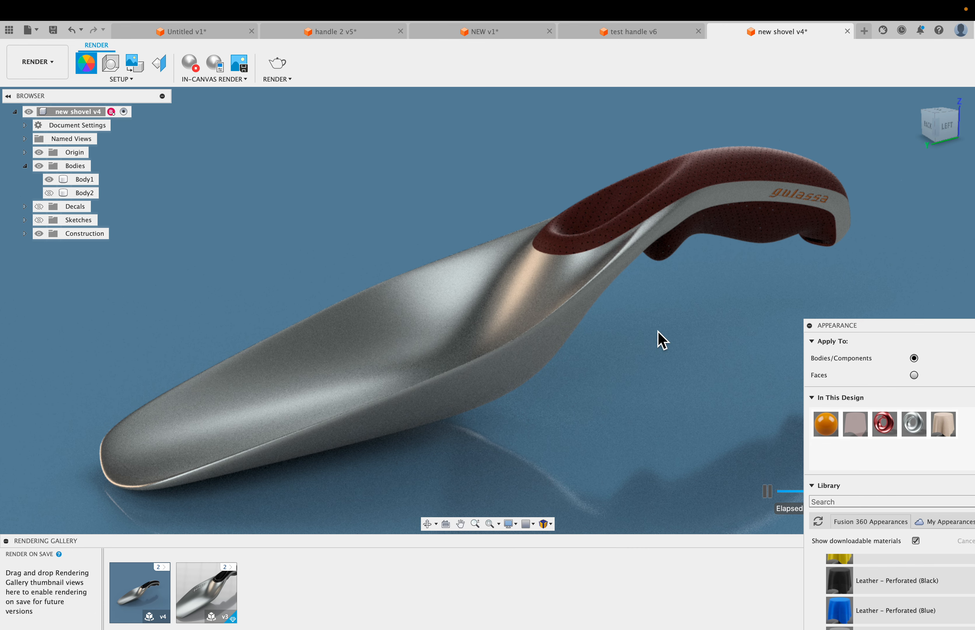
pyautogui.keyDown('shift'); pyautogui.moveTo(660, 339); pyautogui.dragTo(646, 340, button='middle'); pyautogui.keyUp('shift')
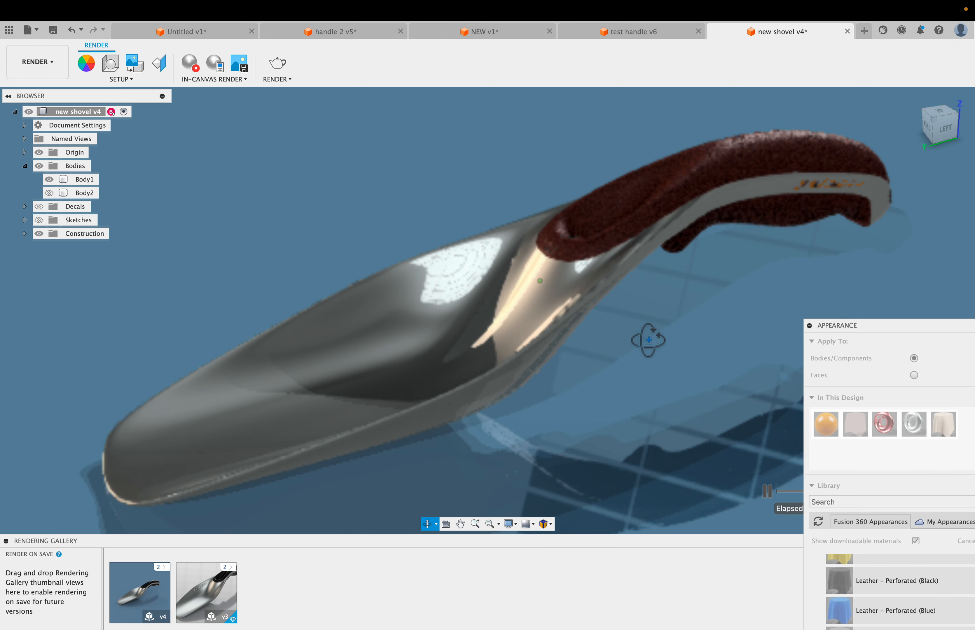
pyautogui.click(499, 316)
pyautogui.click(740, 405)
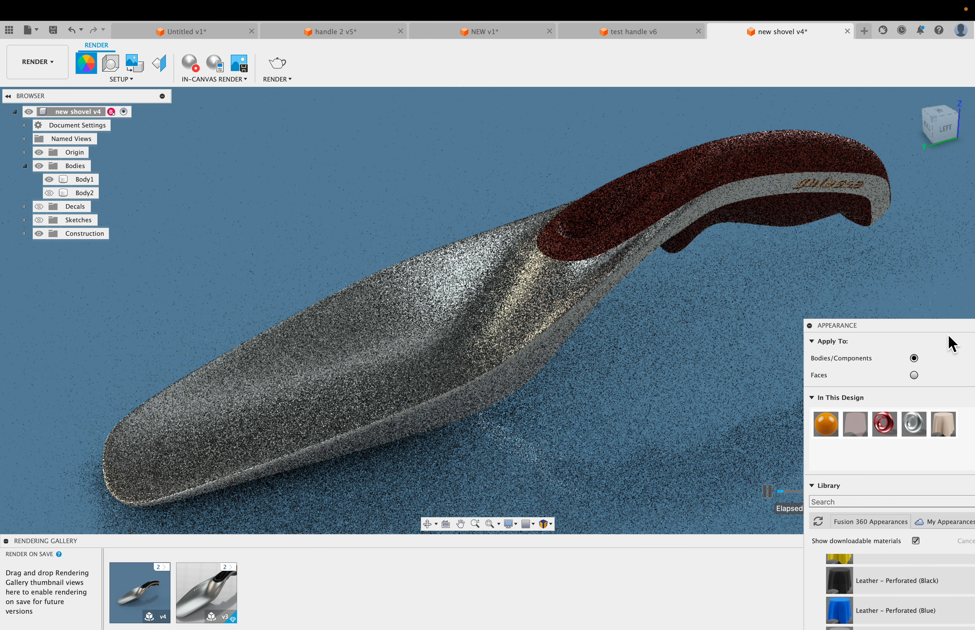
# Lower the roughness of the Aluminum - Anodized Rough (Red) appearance to 0.143 and close the appearance settings.
pyautogui.moveTo(925, 330); pyautogui.dragTo(875, 261)
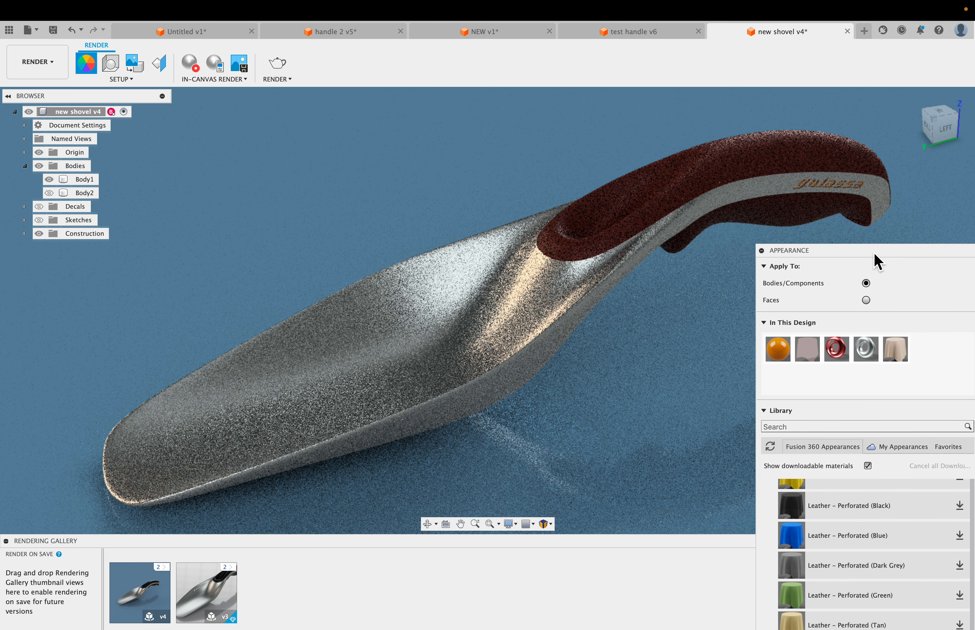
pyautogui.doubleClick(865, 345)
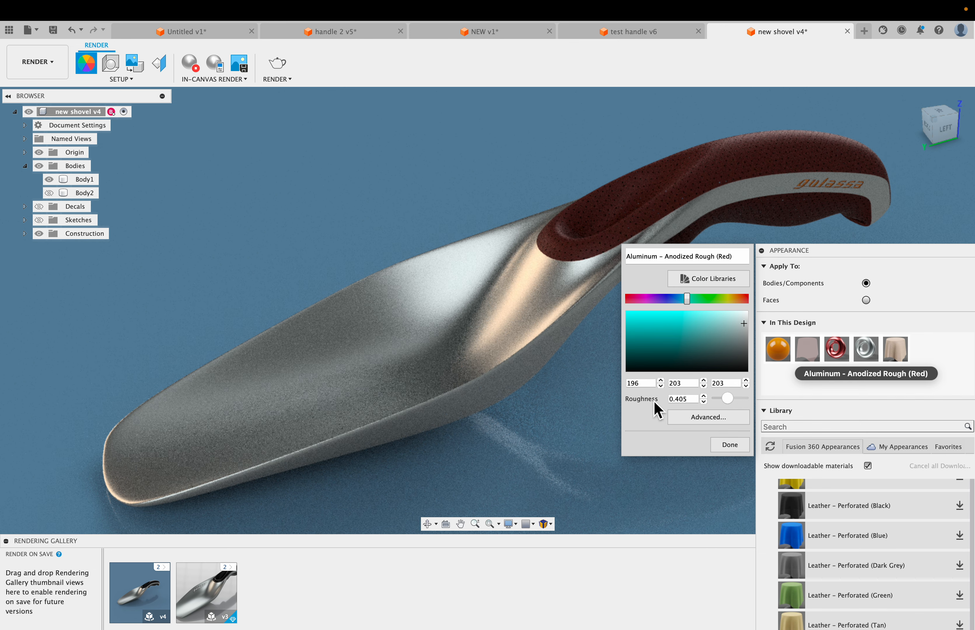
pyautogui.moveTo(727, 397); pyautogui.dragTo(715, 399)
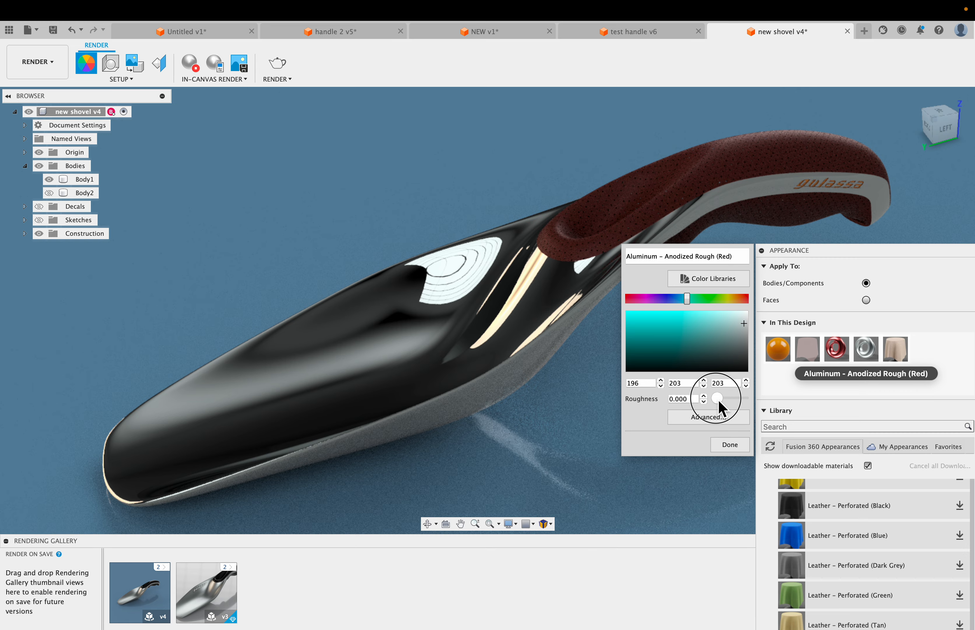
pyautogui.moveTo(719, 400); pyautogui.dragTo(722, 398)
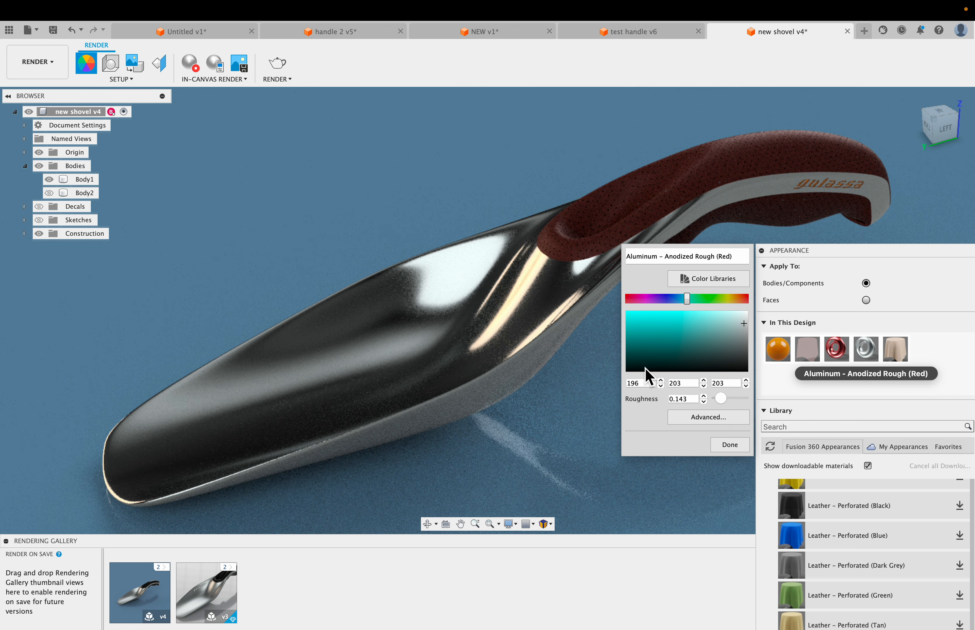
pyautogui.click(725, 444)
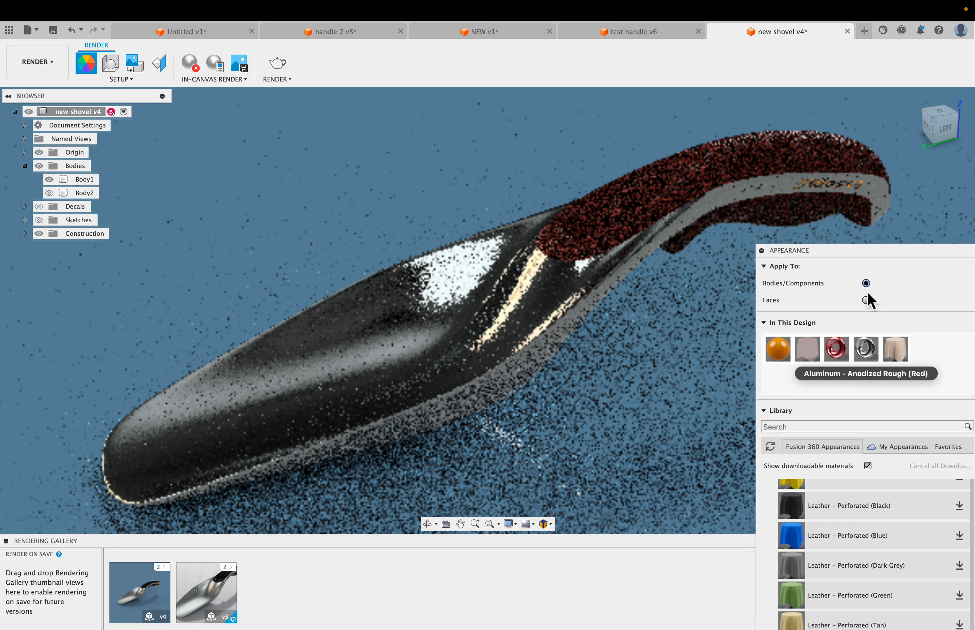
pyautogui.moveTo(871, 254); pyautogui.dragTo(733, 98)
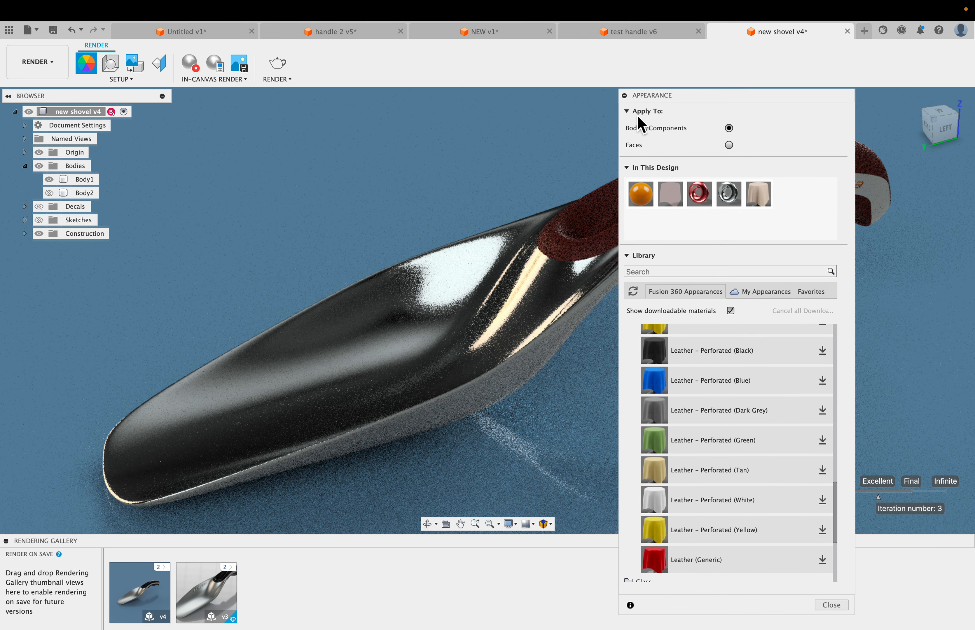
pyautogui.click(830, 605)
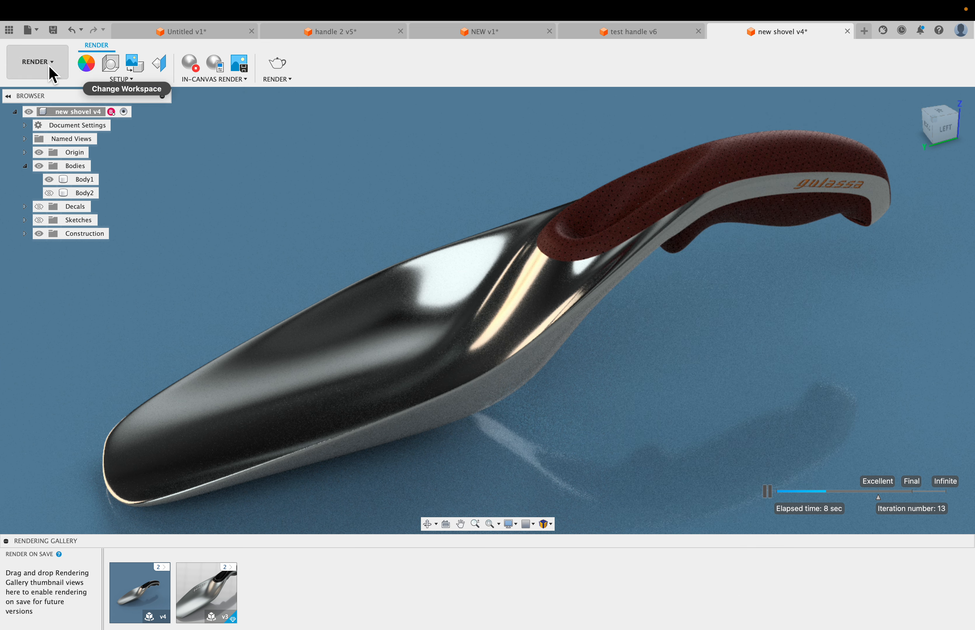
# Change the scene's lighting environment to Dry lake bed and move the scene settings clear of the shovel.
pyautogui.click(111, 66)
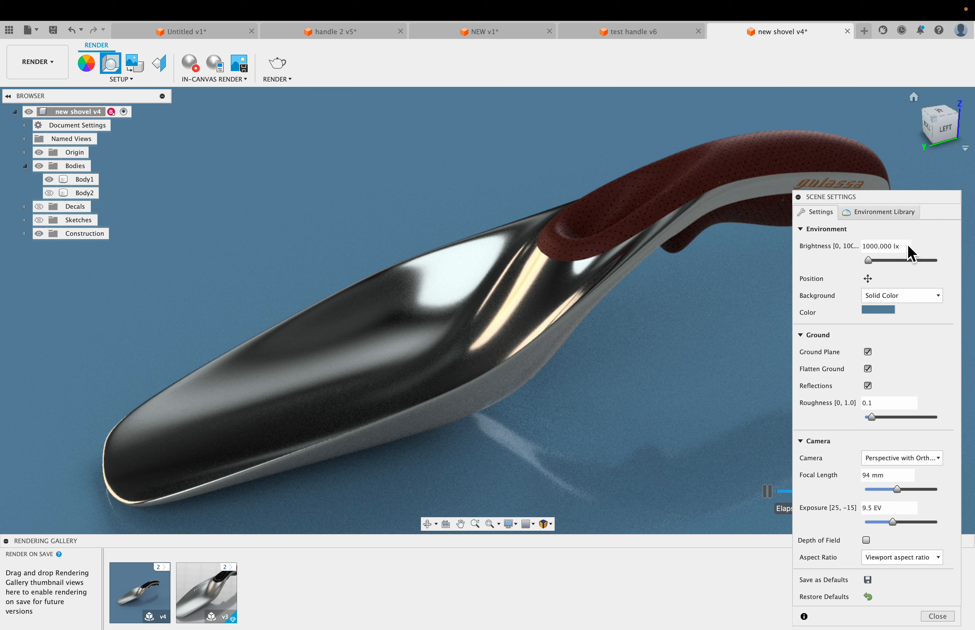
pyautogui.click(871, 214)
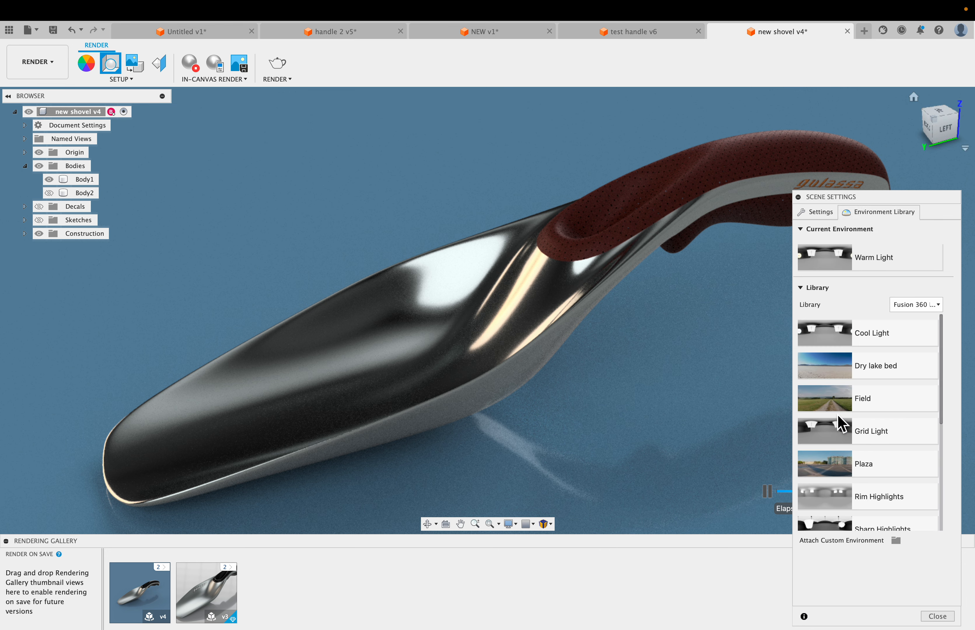
pyautogui.doubleClick(825, 366)
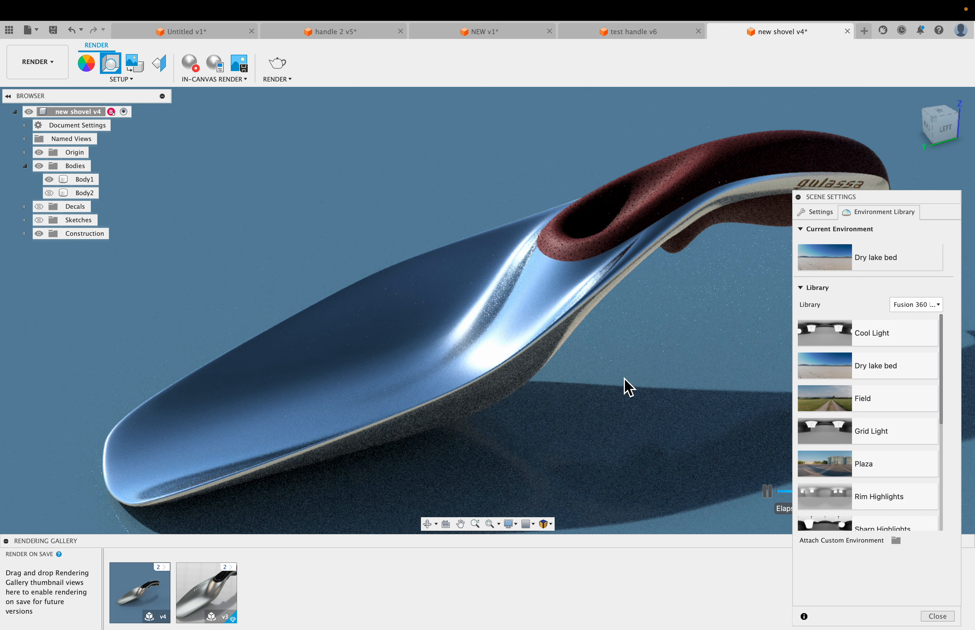
pyautogui.moveTo(884, 209); pyautogui.dragTo(765, 353)
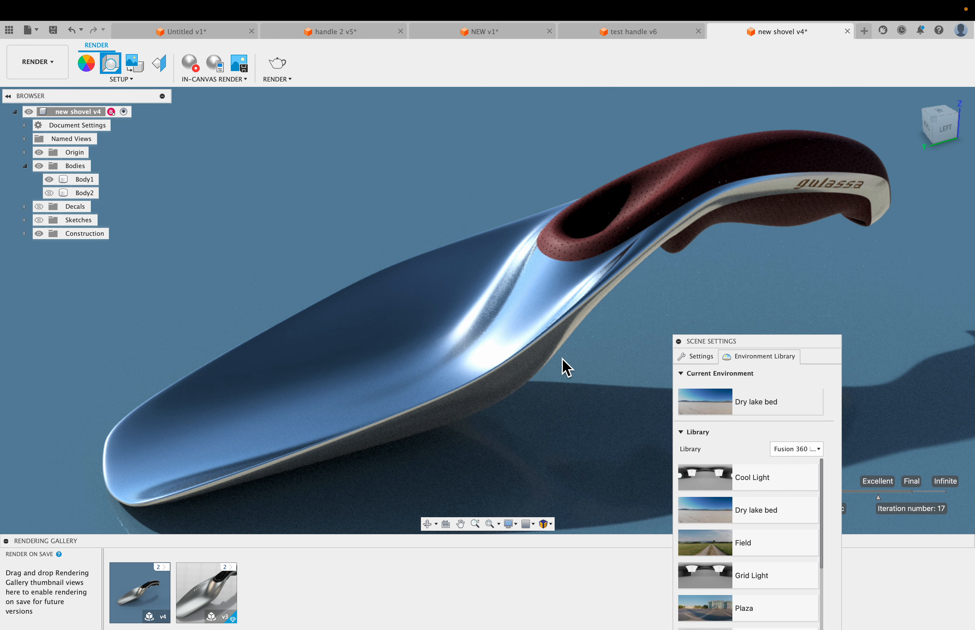
pyautogui.scroll(-2, 562, 364)
pyautogui.scroll(-1, 559, 356)
pyautogui.moveTo(575, 365); pyautogui.dragTo(555, 330, button='middle')
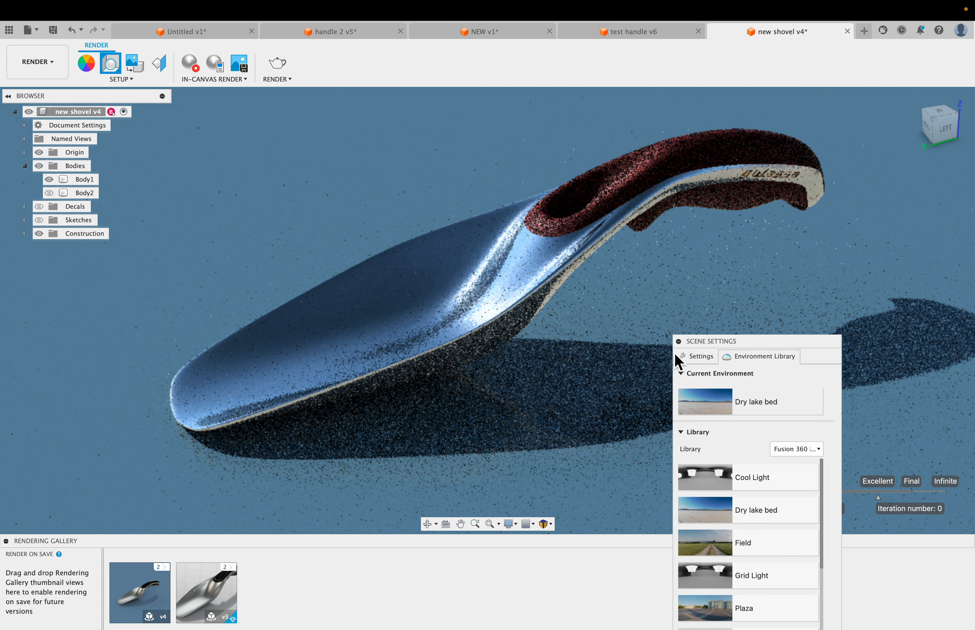
pyautogui.moveTo(792, 342); pyautogui.dragTo(717, 286)
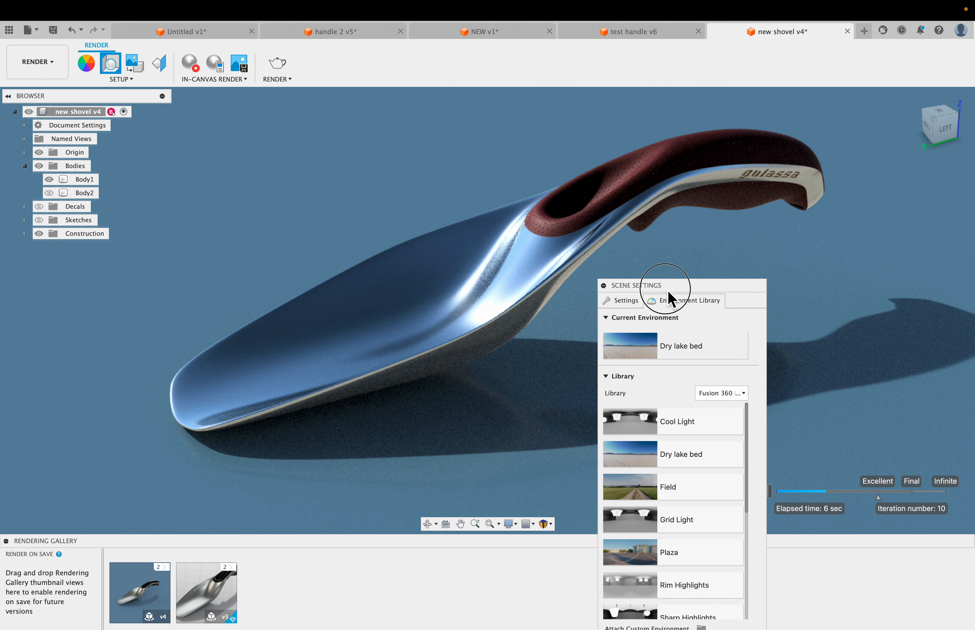
pyautogui.moveTo(673, 282); pyautogui.dragTo(633, 340)
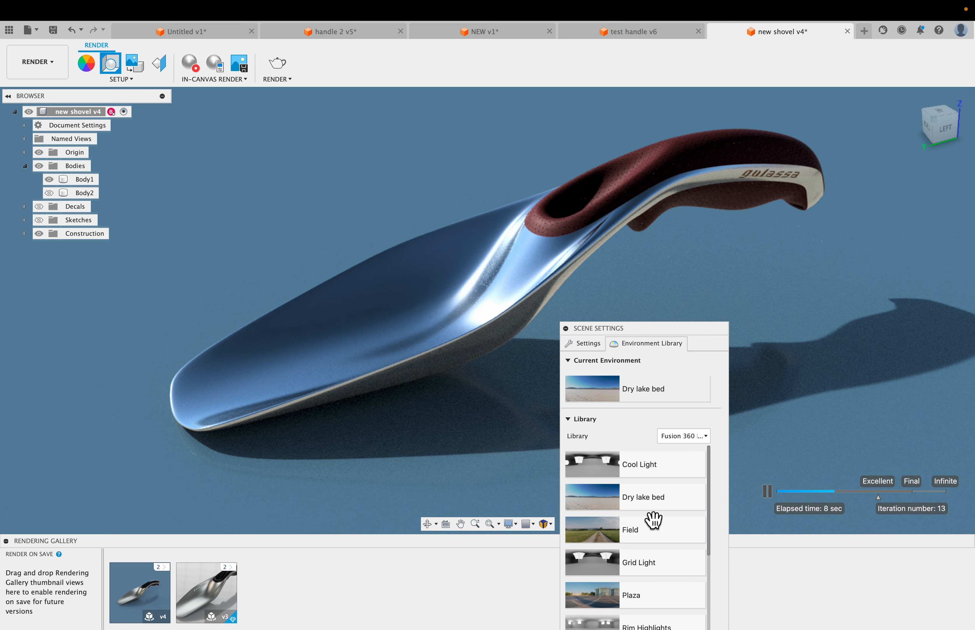
# Try the Field and Plaza environments on the rendered shovel.
pyautogui.doubleClick(594, 532)
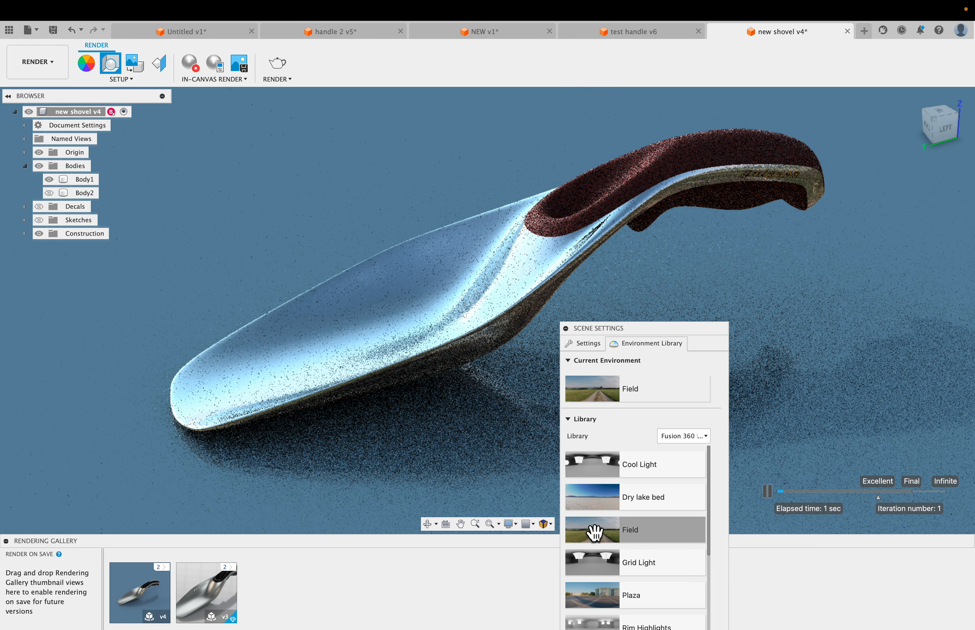
pyautogui.click(563, 233)
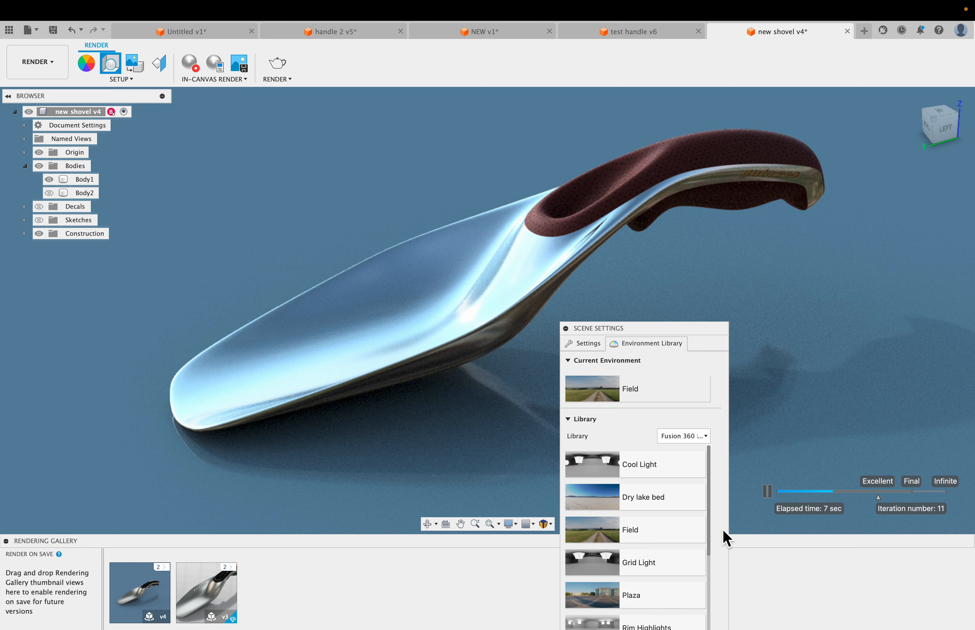
pyautogui.scroll(-3, 661, 503)
pyautogui.scroll(-1, 662, 504)
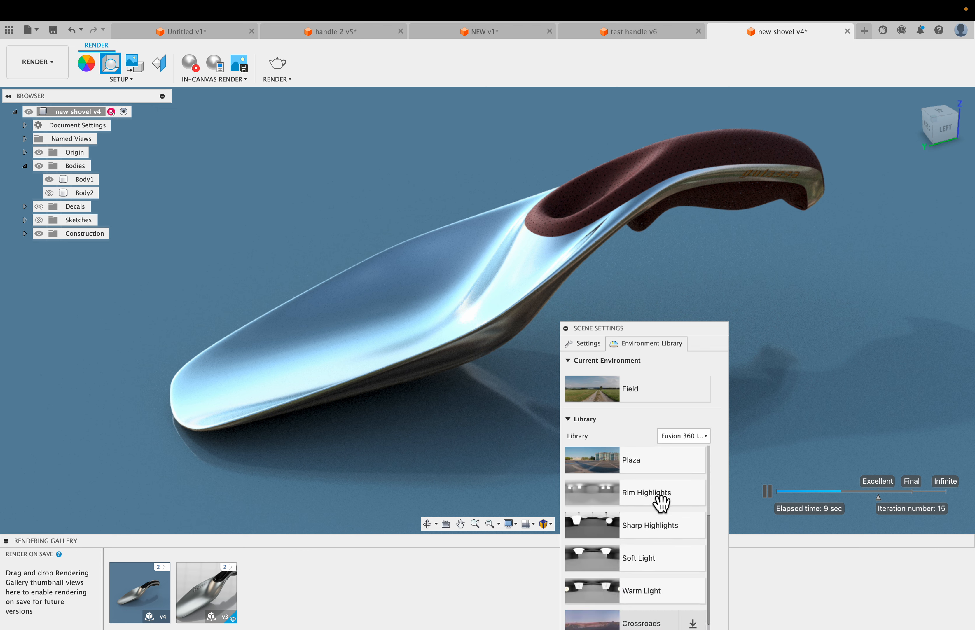
pyautogui.click(589, 461)
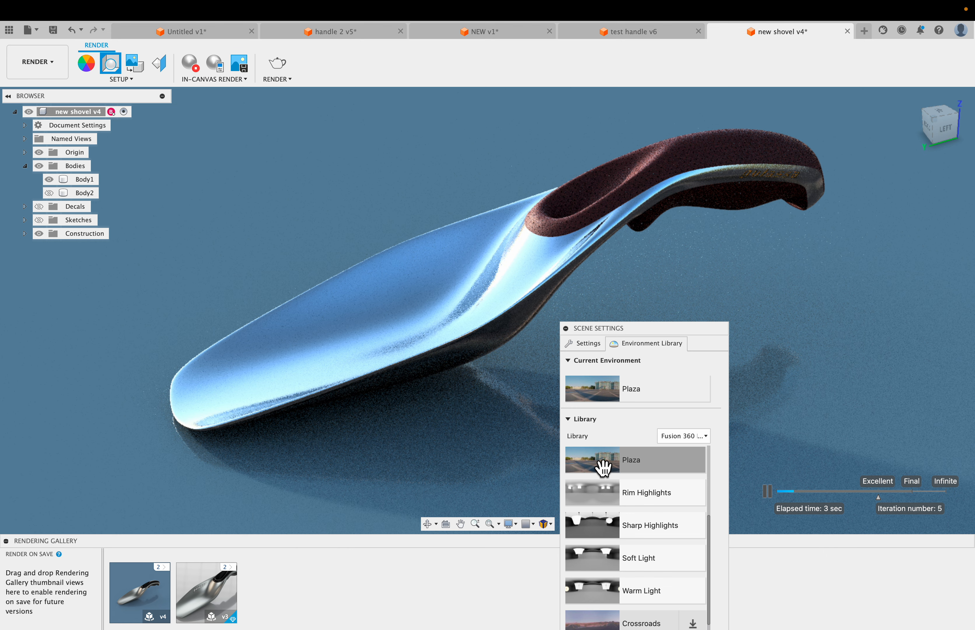
pyautogui.moveTo(669, 329); pyautogui.dragTo(846, 205)
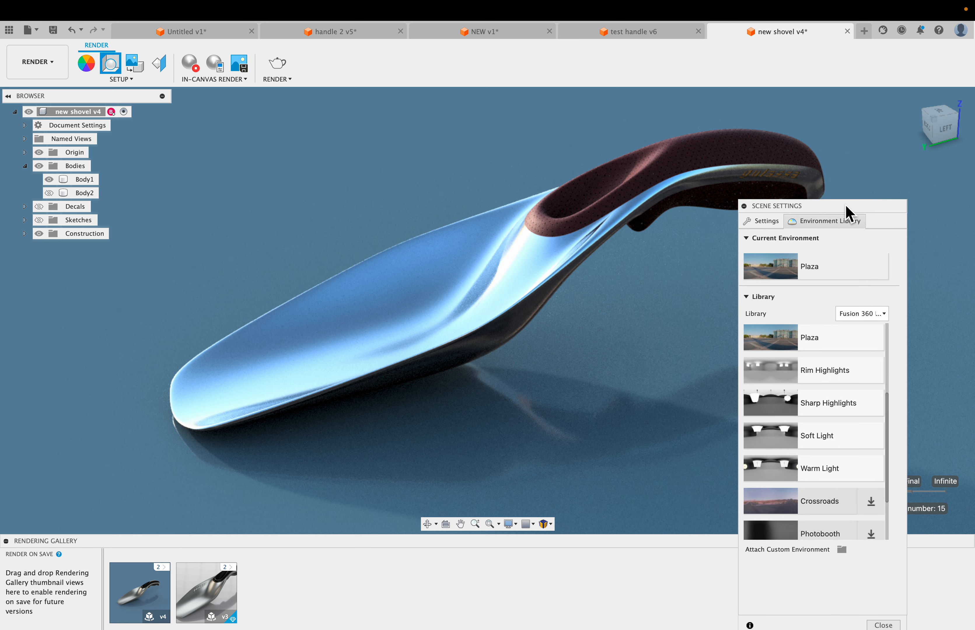
# Download the Snow Field environment to preview it, and return the scene to Dry lake bed.
pyautogui.scroll(-3, 836, 455)
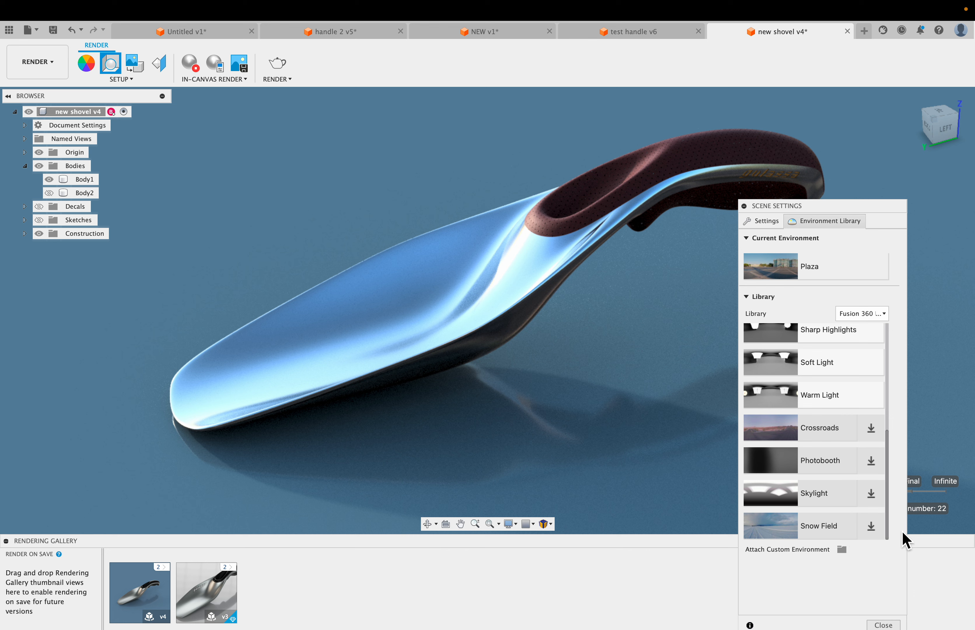
pyautogui.click(870, 527)
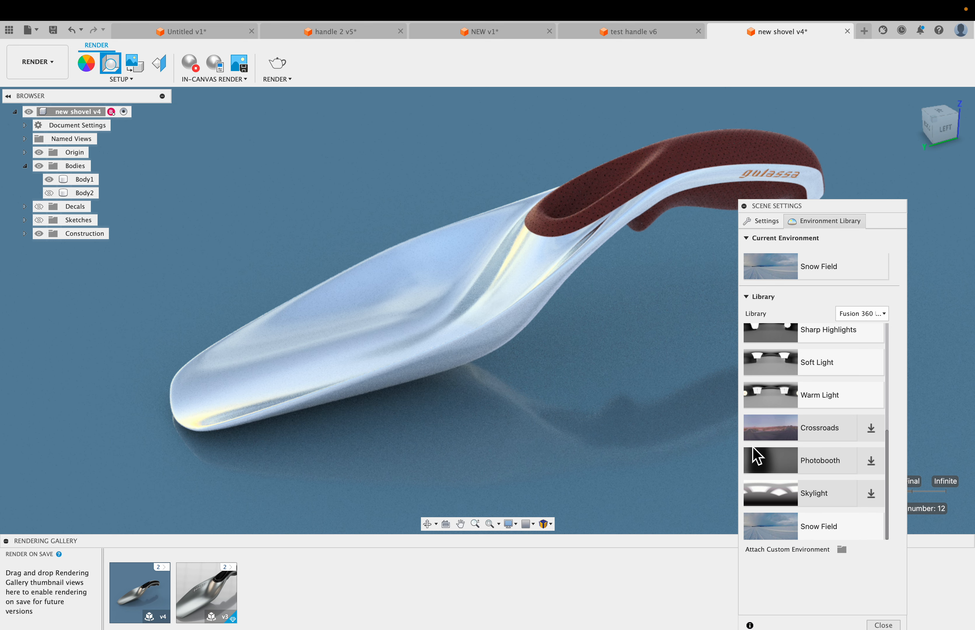
pyautogui.scroll(5, 756, 455)
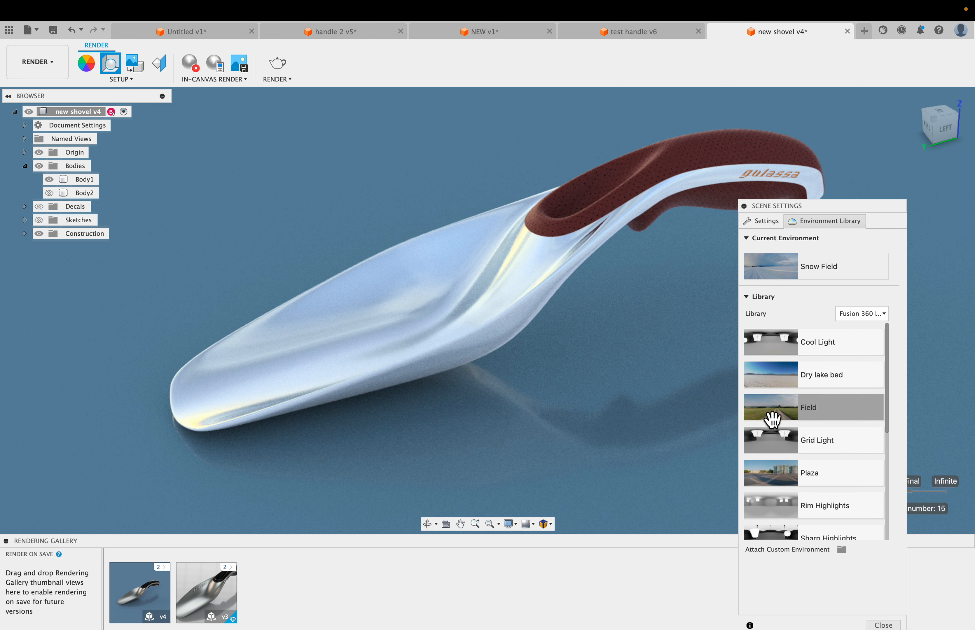
pyautogui.doubleClick(780, 379)
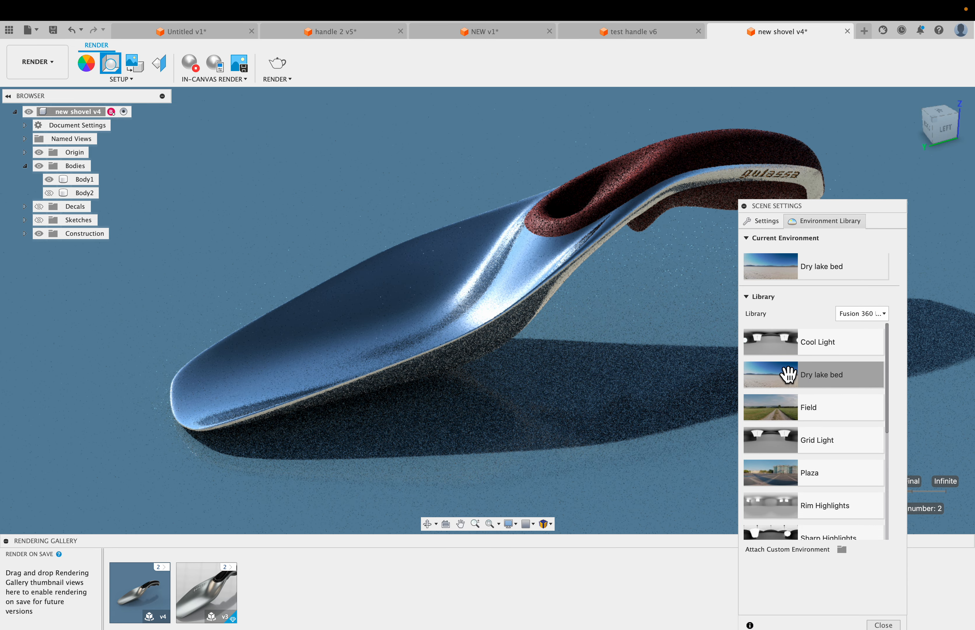
# Set the scene camera's focal length to 87 mm and its exposure to 12.9 EV.
pyautogui.click(772, 223)
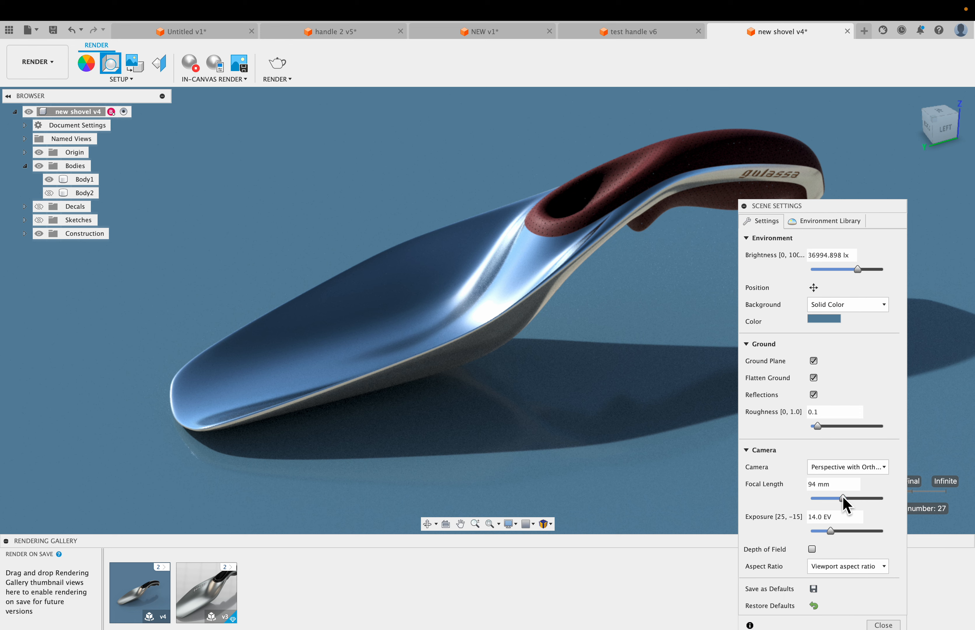
pyautogui.moveTo(847, 500); pyautogui.dragTo(836, 532)
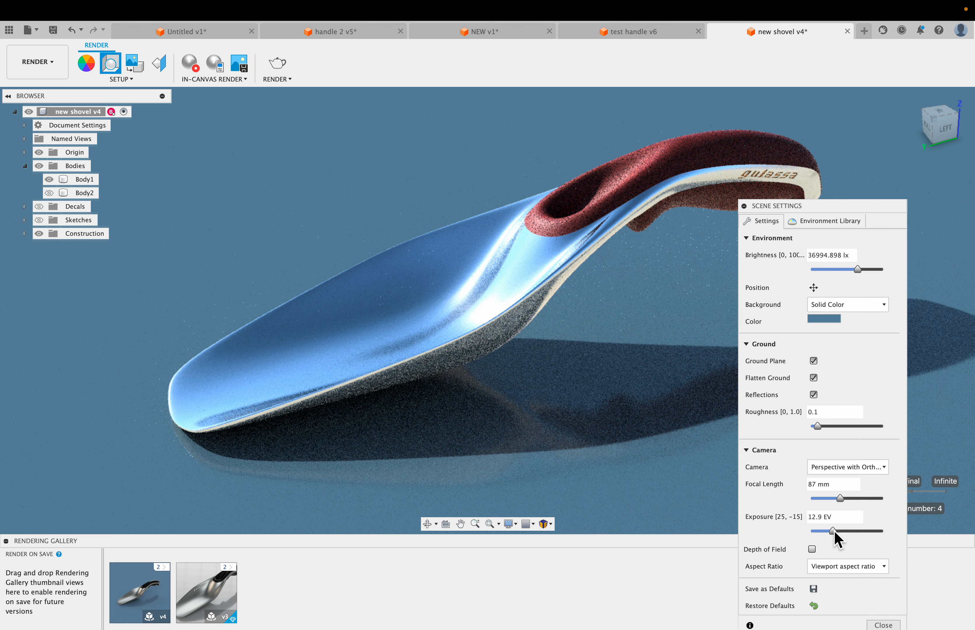
pyautogui.click(833, 531)
pyautogui.click(833, 532)
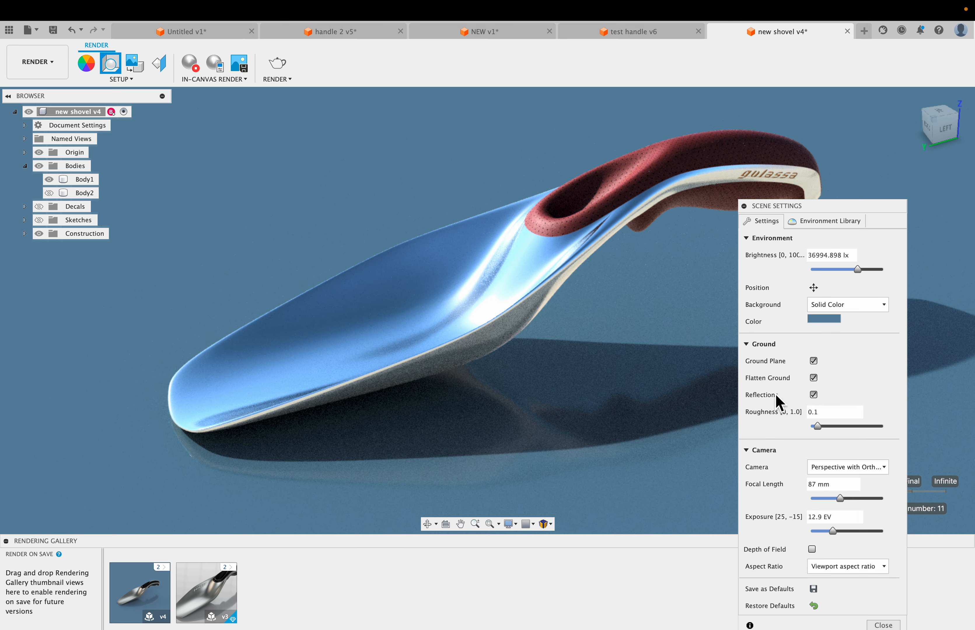
# Rotate the Dry lake bed environment to -90 degrees to relight the shovel, and close the scene settings.
pyautogui.moveTo(644, 304)
pyautogui.keyDown('shift'); pyautogui.mouseDown(button='middle')
pyautogui.moveTo(631, 309)
pyautogui.moveTo(643, 303)
pyautogui.mouseUp(button='middle'); pyautogui.keyUp('shift')
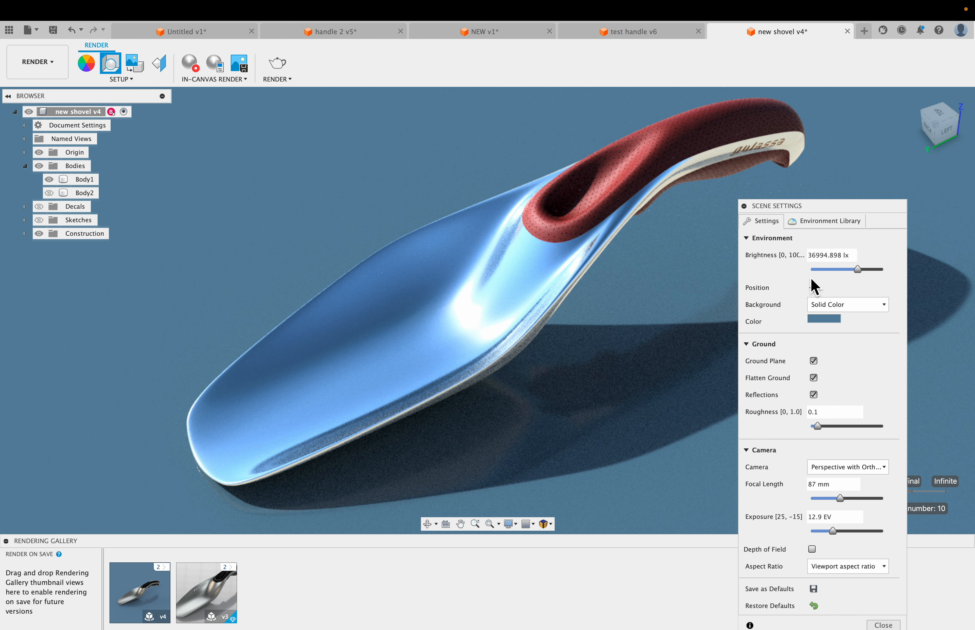
pyautogui.click(814, 288)
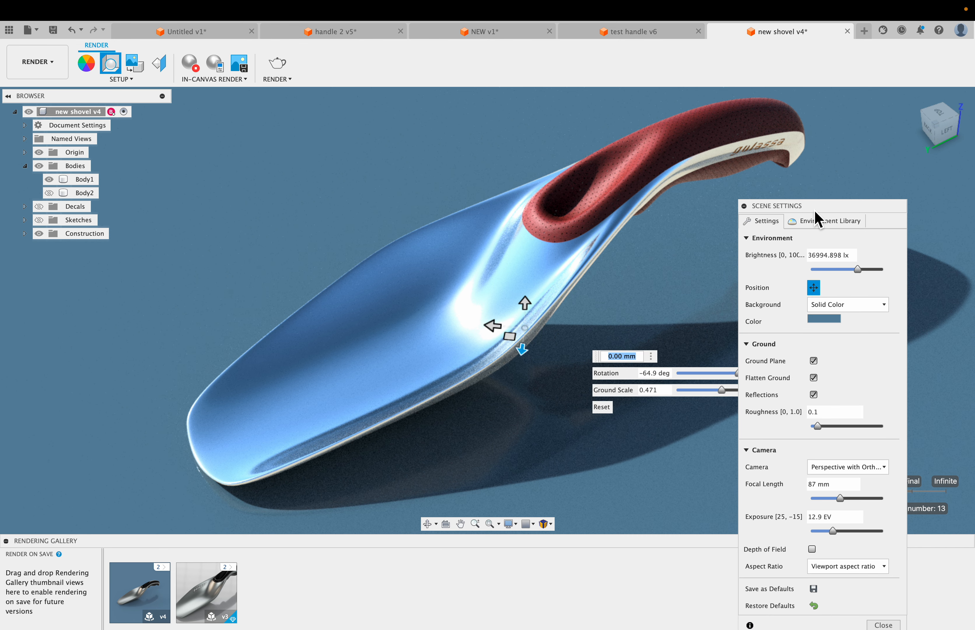
pyautogui.moveTo(817, 219); pyautogui.dragTo(880, 404)
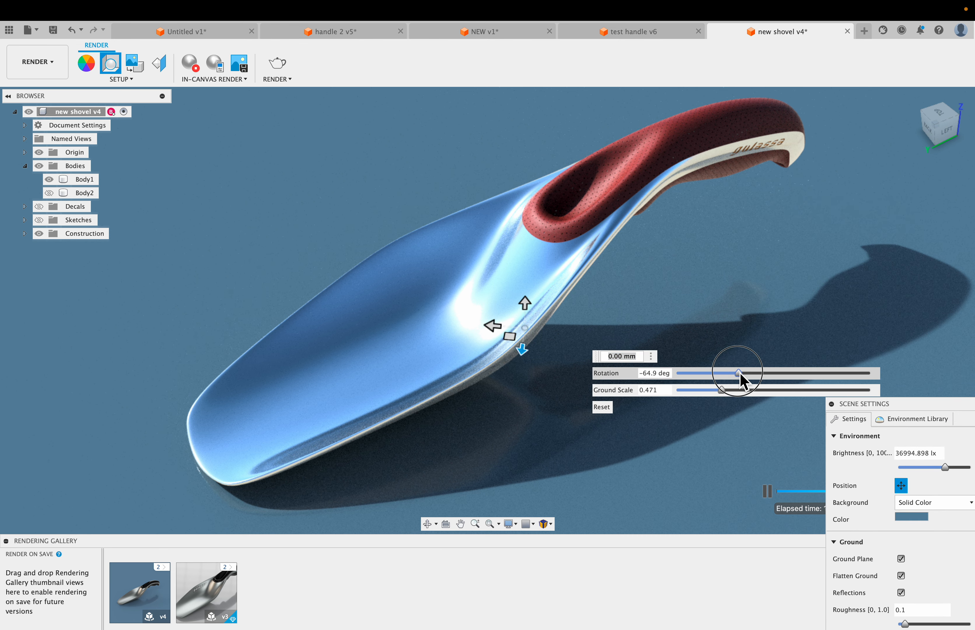
pyautogui.moveTo(741, 374)
pyautogui.mouseDown()
pyautogui.moveTo(809, 374)
pyautogui.moveTo(686, 373)
pyautogui.moveTo(903, 382)
pyautogui.moveTo(724, 381)
pyautogui.mouseUp()
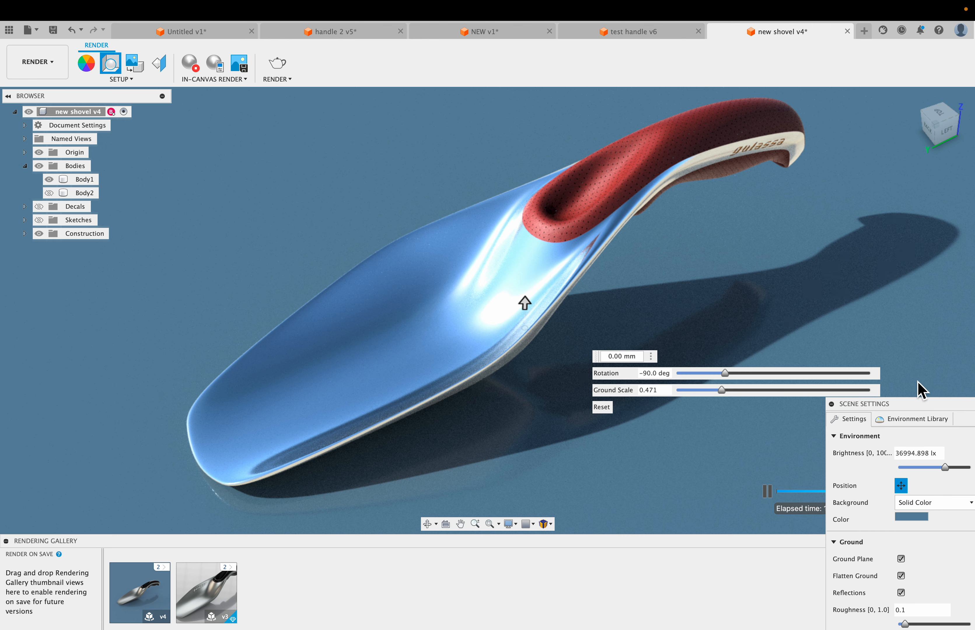
pyautogui.moveTo(914, 406); pyautogui.dragTo(847, 170)
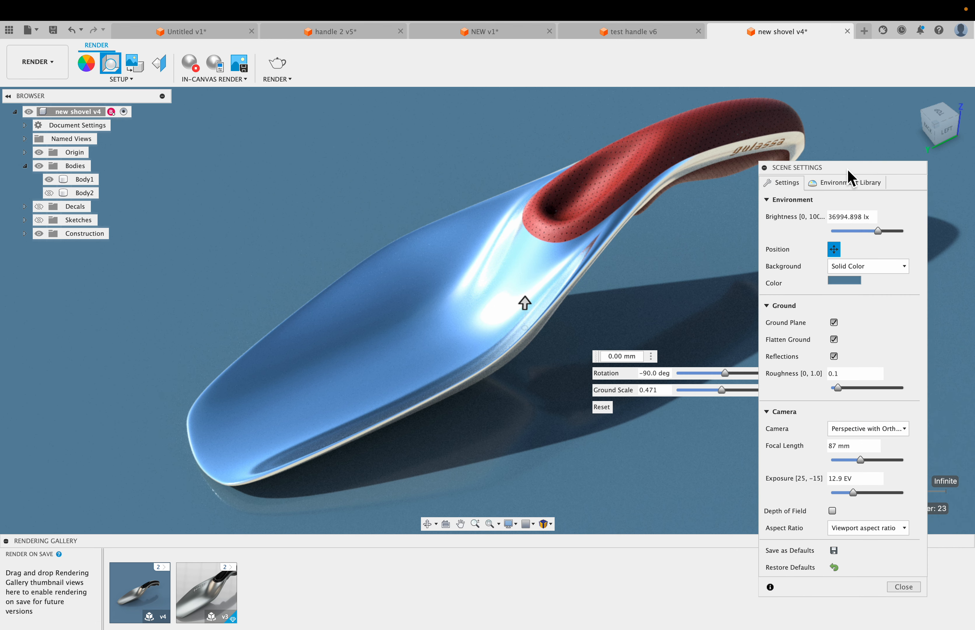
pyautogui.click(902, 587)
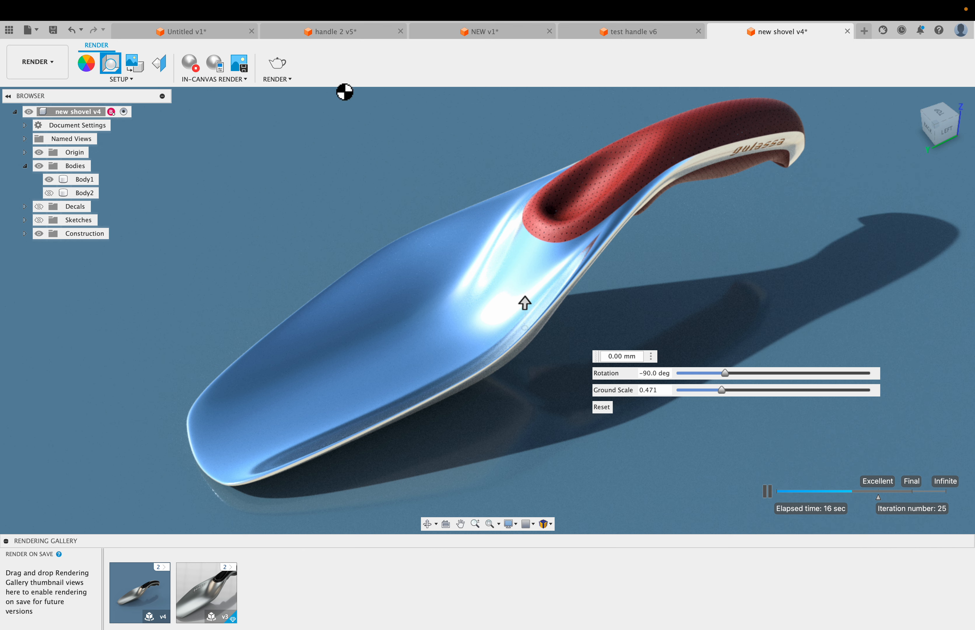
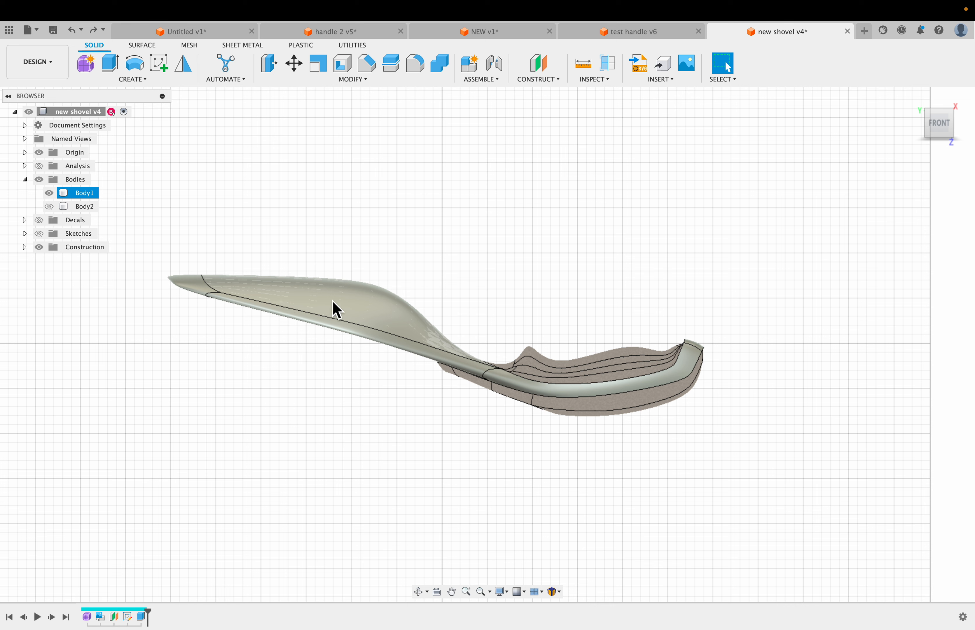
pyautogui.click(84, 194)
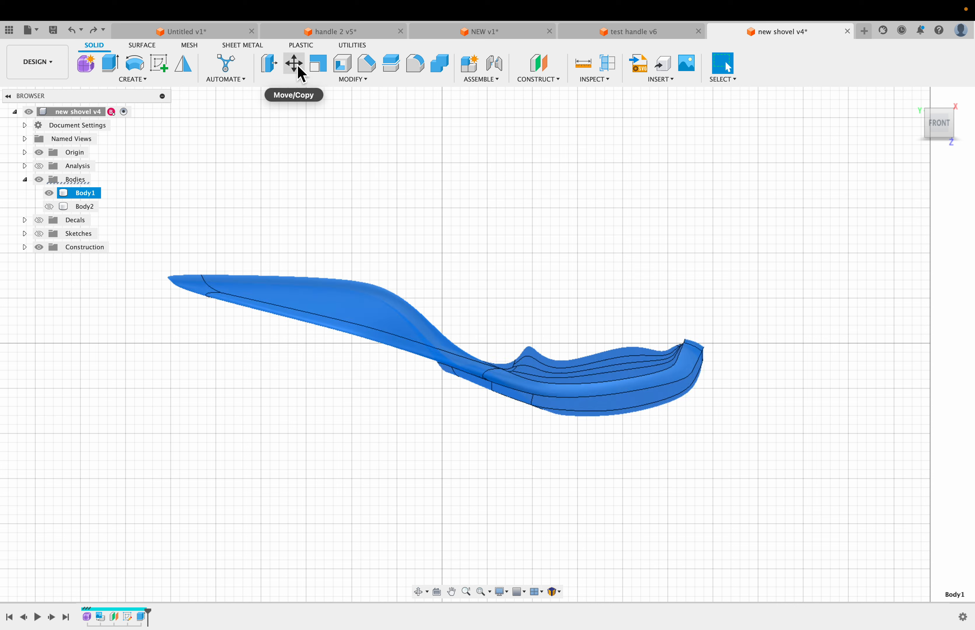
pyautogui.click(198, 168)
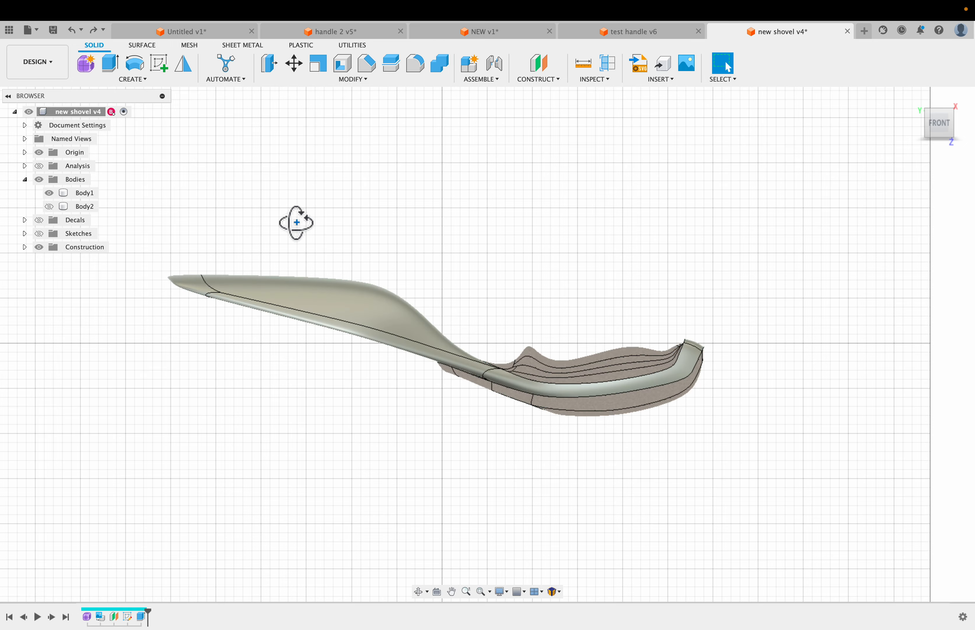
# Copy and paste Body1 to duplicate the shovel, and move the duplicate about -133 mm along X.
pyautogui.keyDown('shift'); pyautogui.moveTo(296, 223); pyautogui.dragTo(322, 254, button='middle'); pyautogui.keyUp('shift')
pyautogui.click(349, 333)
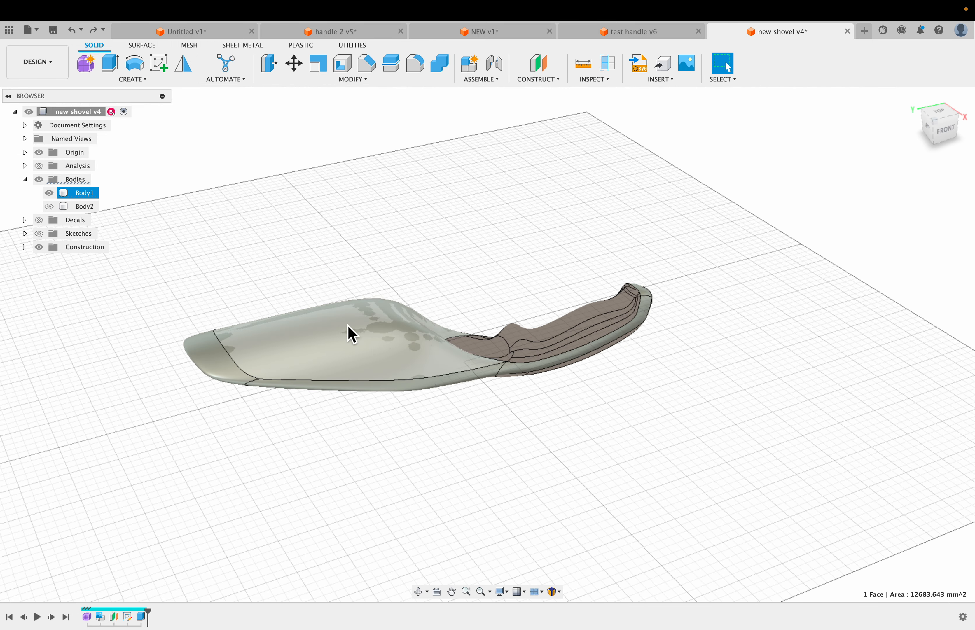
pyautogui.click(82, 193)
pyautogui.rightClick(81, 193)
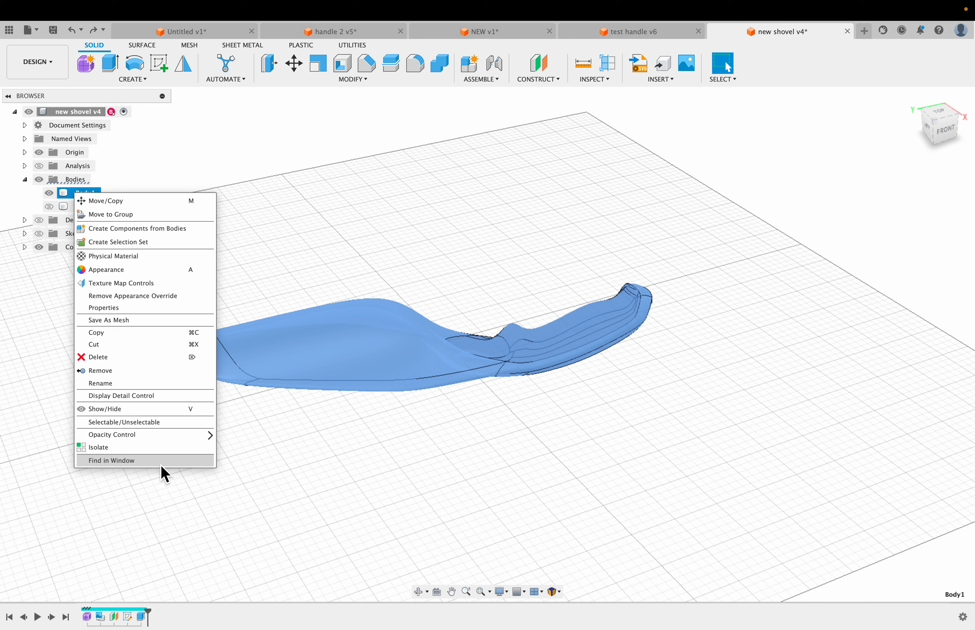
pyautogui.click(152, 332)
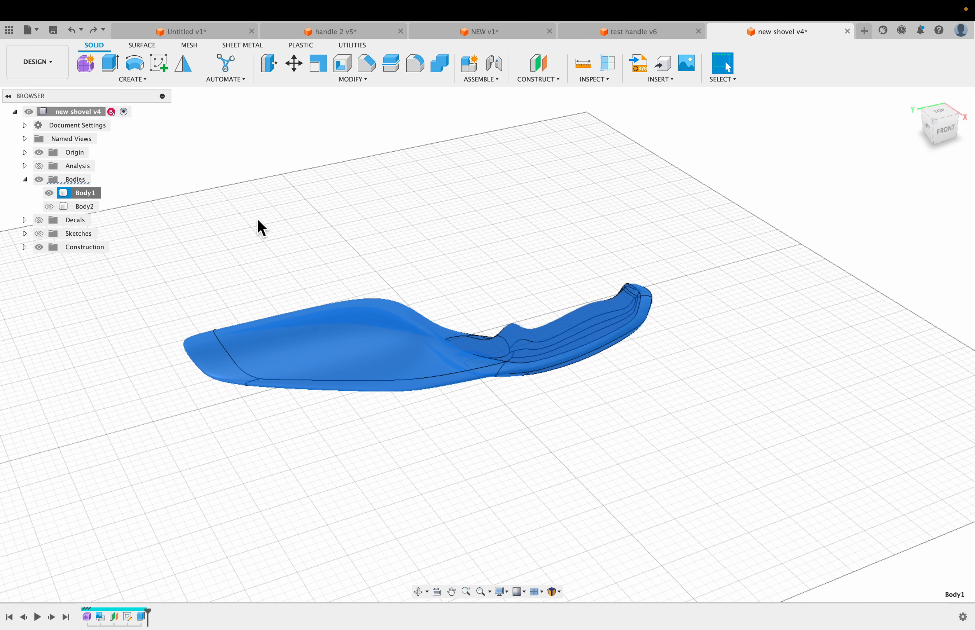
pyautogui.click(261, 228)
pyautogui.rightClick(255, 217)
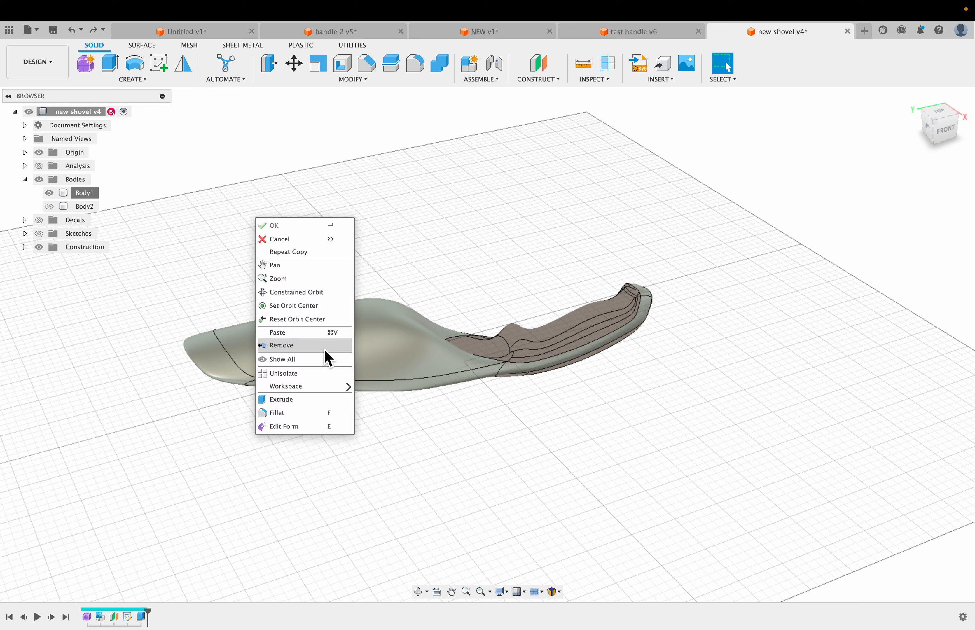
pyautogui.click(318, 333)
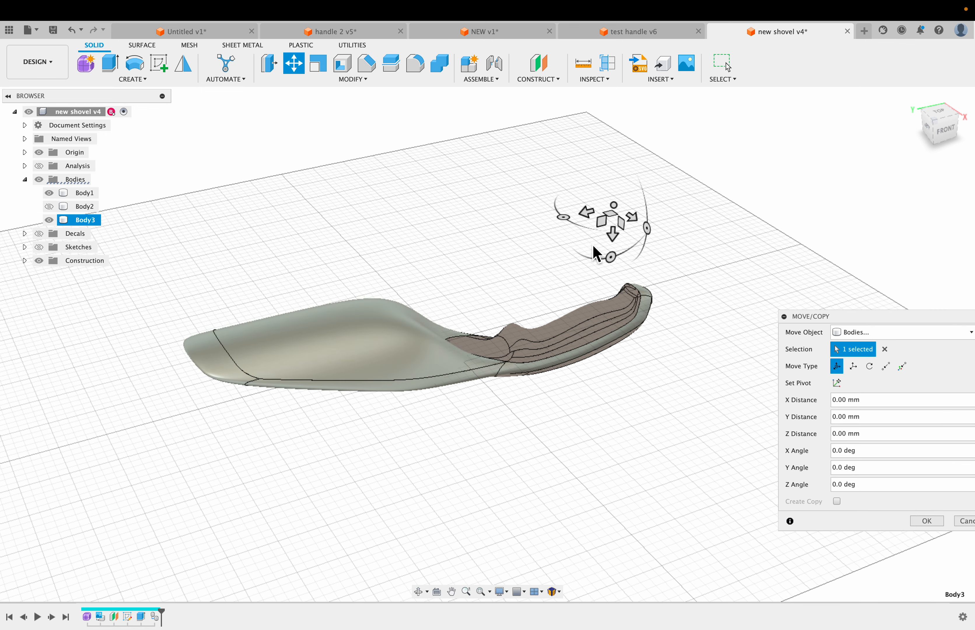
pyautogui.moveTo(631, 217); pyautogui.dragTo(529, 144)
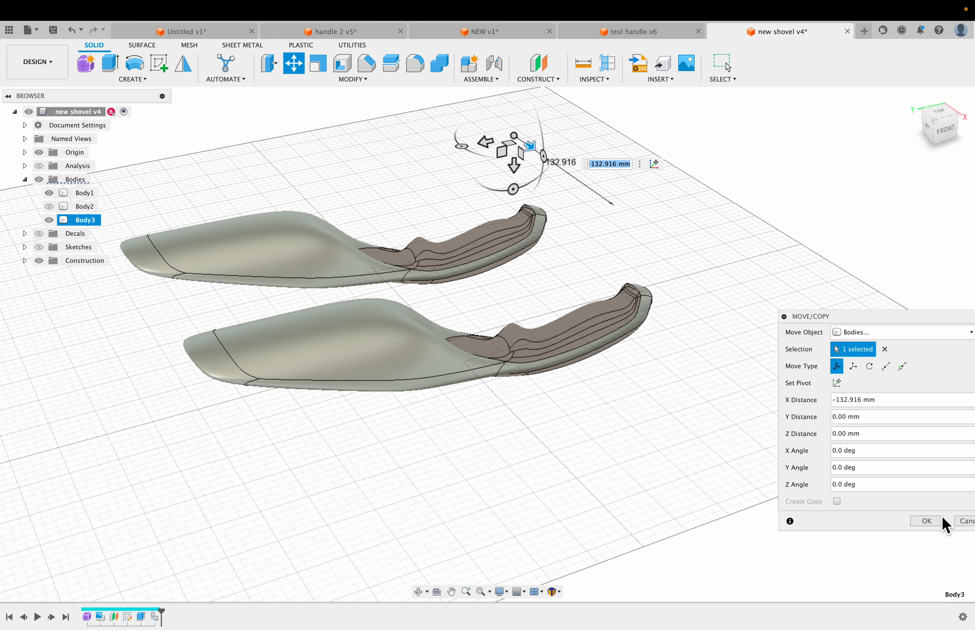
pyautogui.click(928, 521)
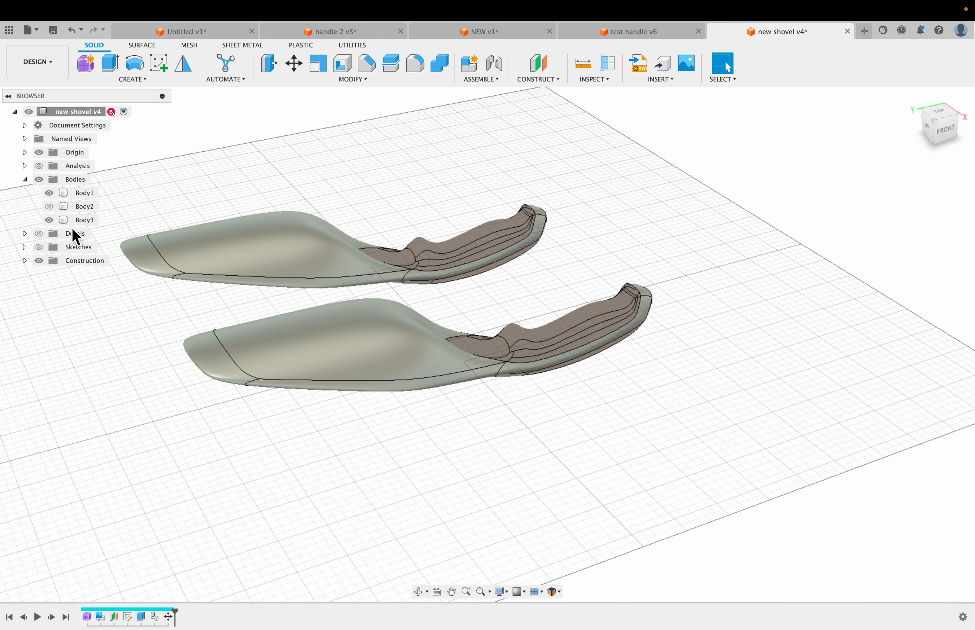
# Turn the duplicated shovel upside down by rotating it about X by -117.7 degrees and a further -60 degrees.
pyautogui.click(82, 220)
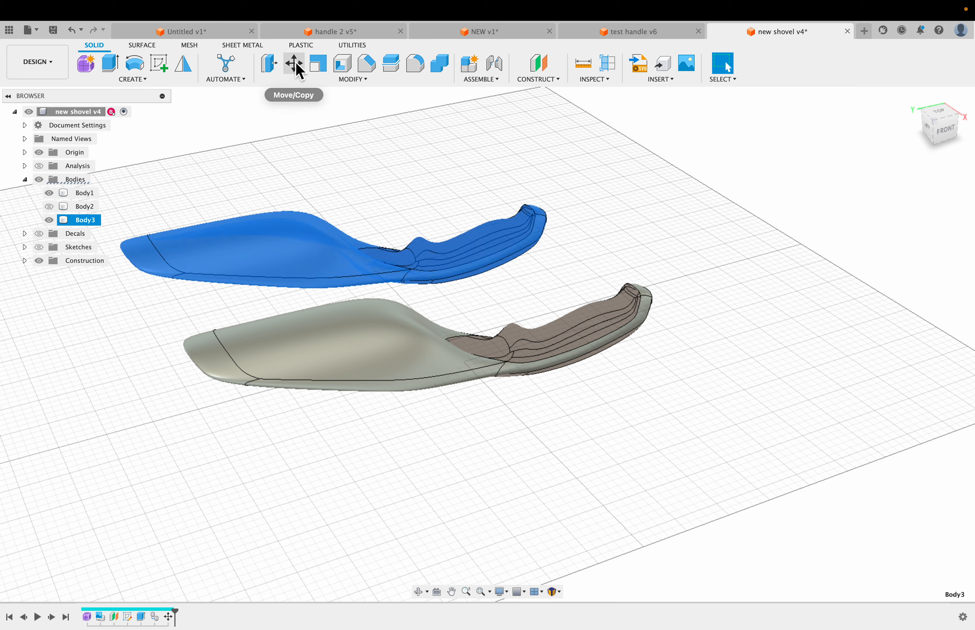
pyautogui.click(294, 65)
pyautogui.moveTo(515, 191); pyautogui.dragTo(420, 102)
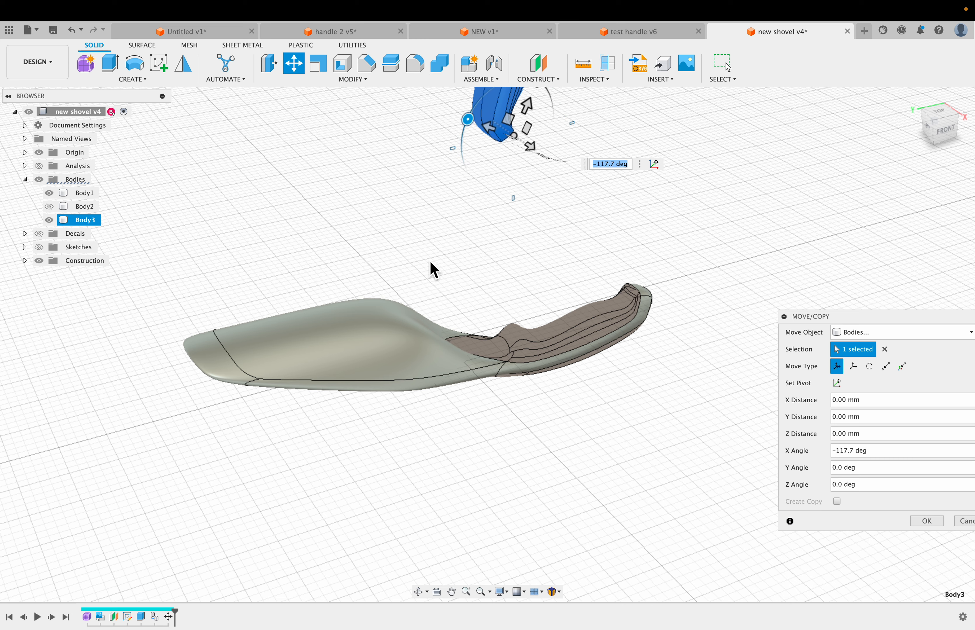
pyautogui.scroll(-5, 400, 302)
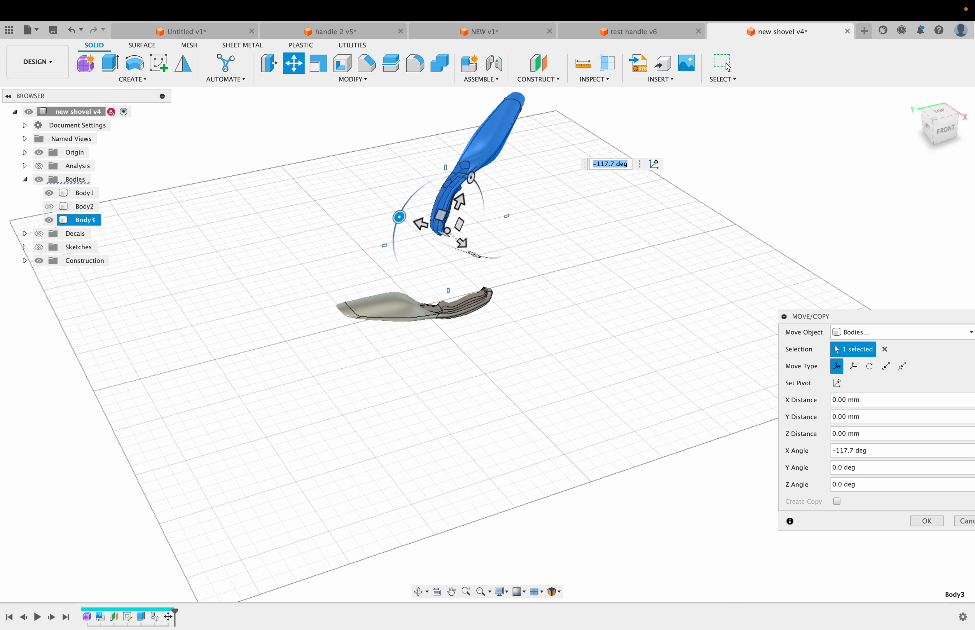
pyautogui.moveTo(471, 178); pyautogui.dragTo(483, 151)
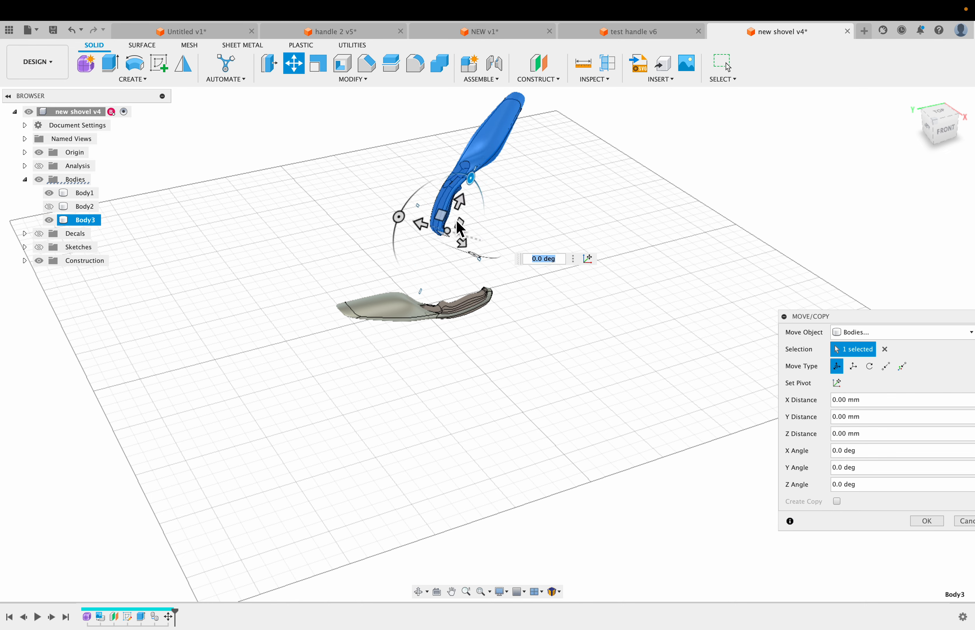
pyautogui.moveTo(403, 218); pyautogui.dragTo(446, 164)
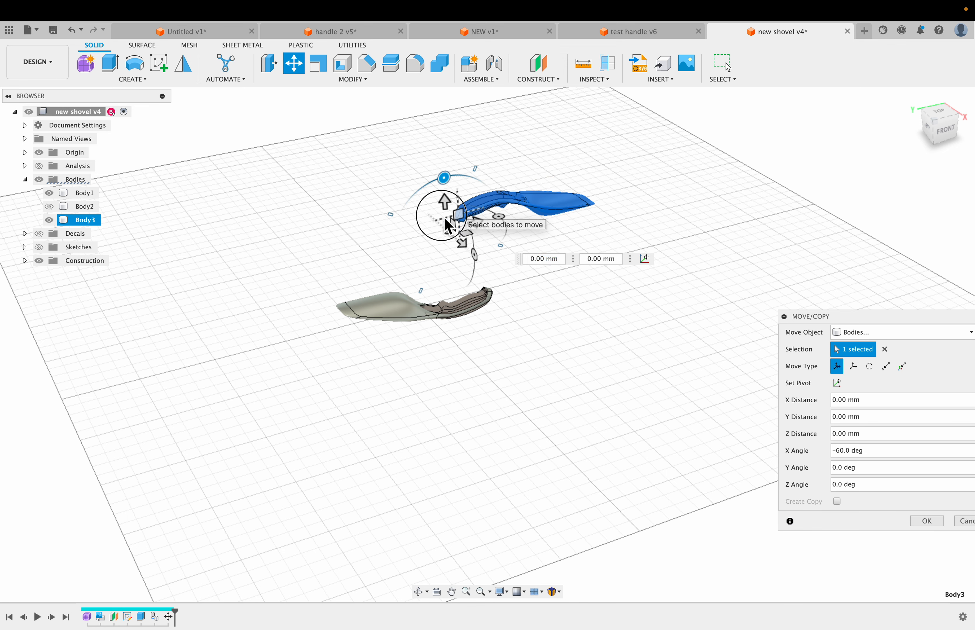
# Move the flipped shovel about -307 mm in Y and -77 mm in Z, aligning it lengthwise with the original.
pyautogui.moveTo(447, 230); pyautogui.dragTo(339, 279)
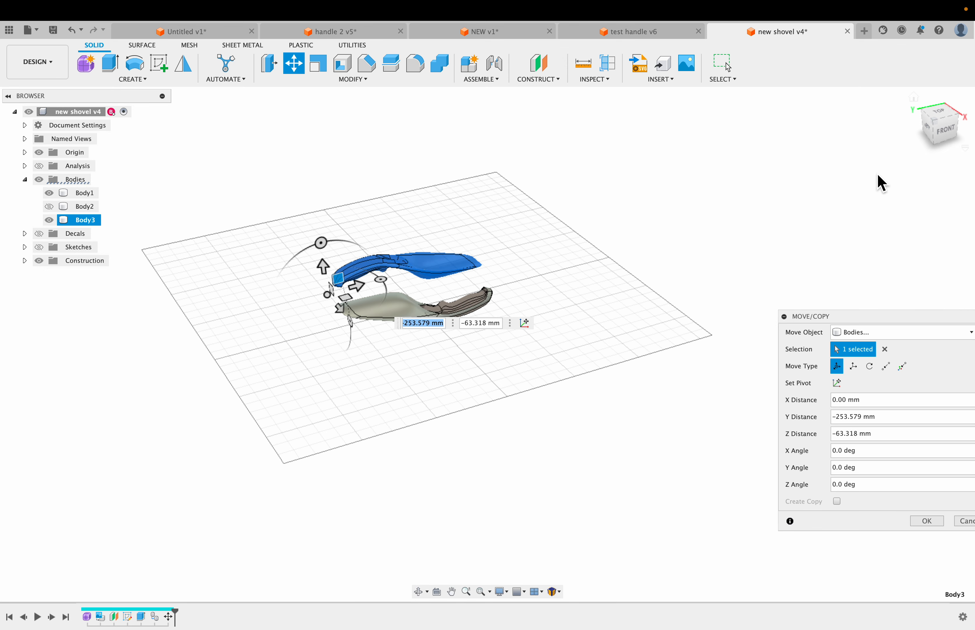
pyautogui.click(944, 137)
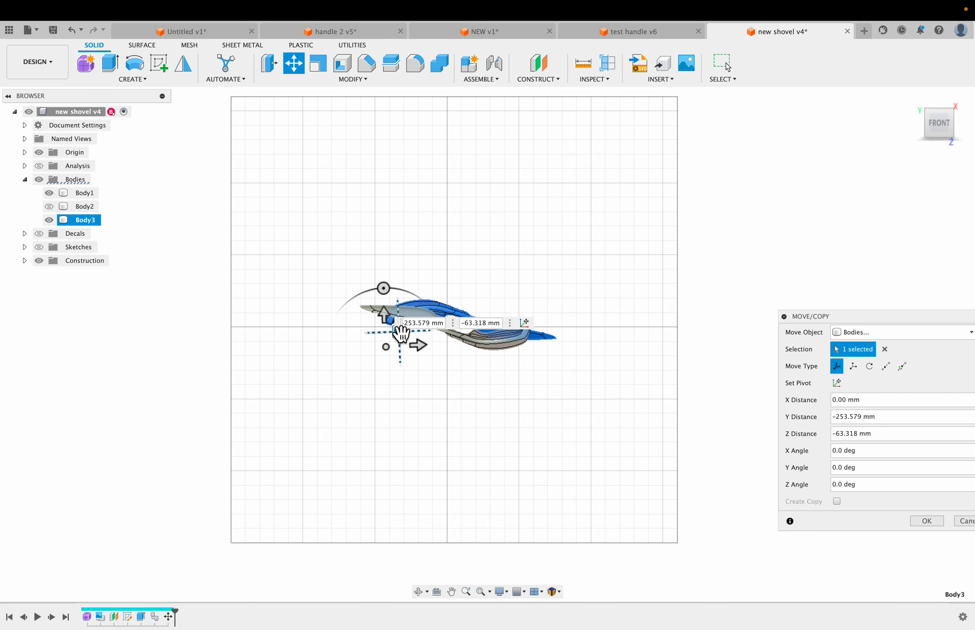
pyautogui.moveTo(397, 333); pyautogui.dragTo(368, 342)
pyautogui.scroll(5, 405, 351)
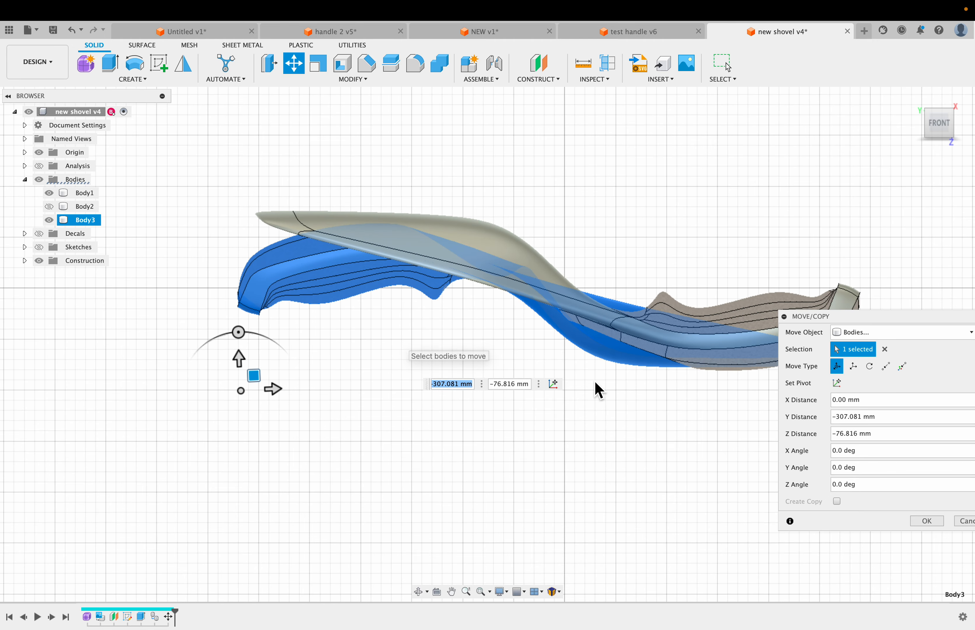
# Tilt the flipped shovel slightly in the front view and shift it about -13 mm in Y and -36 mm in Z.
pyautogui.click(893, 323)
pyautogui.moveTo(894, 323); pyautogui.dragTo(860, 471)
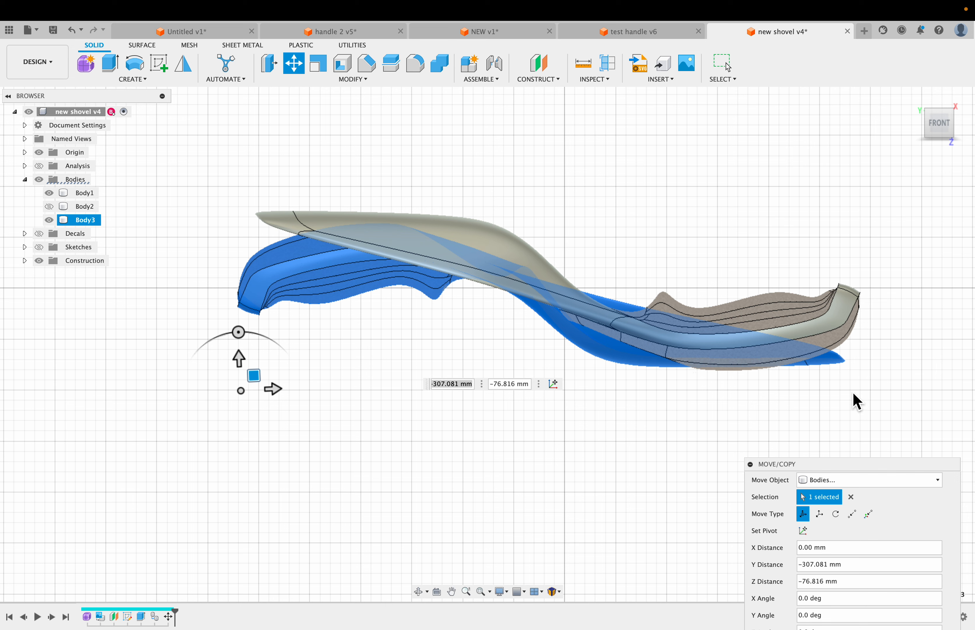
pyautogui.click(234, 333)
pyautogui.moveTo(234, 332); pyautogui.dragTo(239, 451)
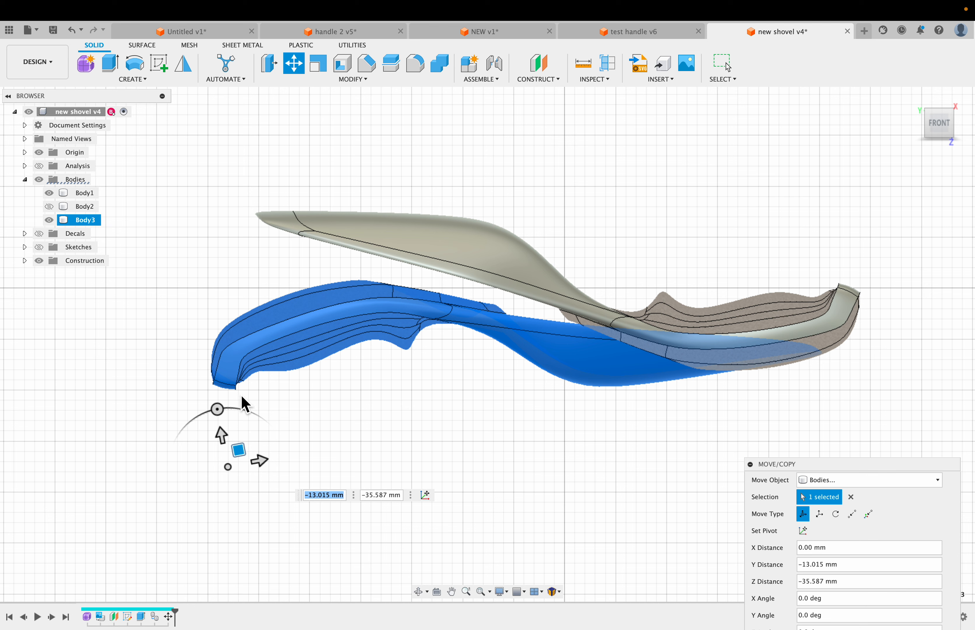
pyautogui.click(219, 409)
pyautogui.moveTo(223, 411); pyautogui.dragTo(224, 411)
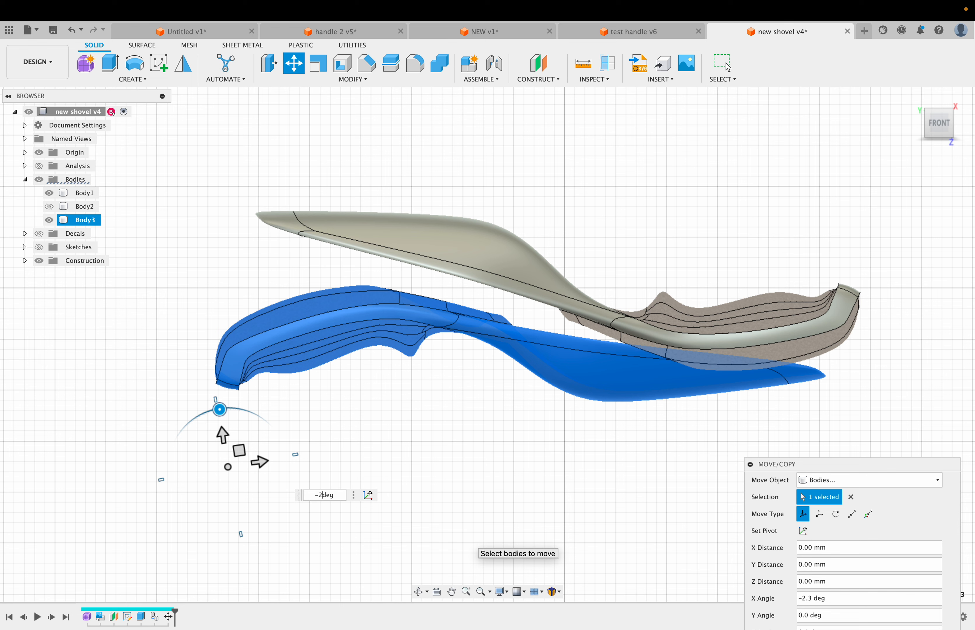
pyautogui.press('Return')
pyautogui.press('Return')
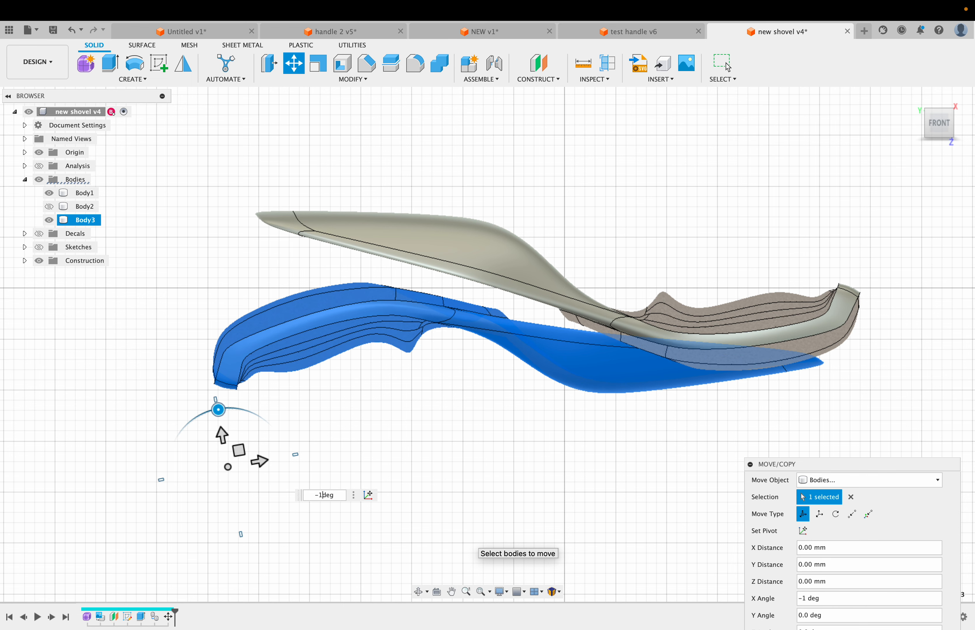
pyautogui.press('Tab')
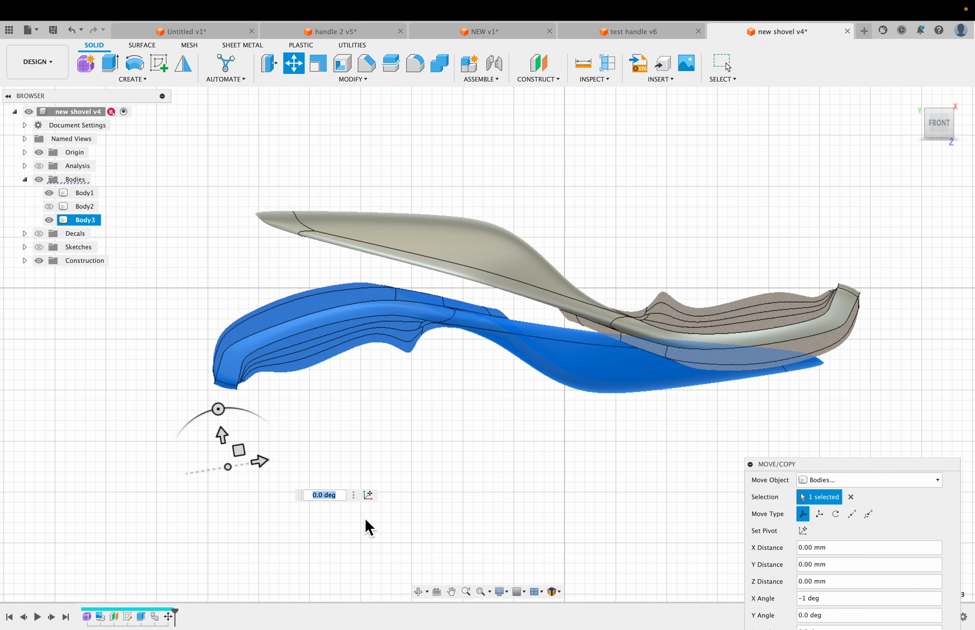
pyautogui.click(353, 495)
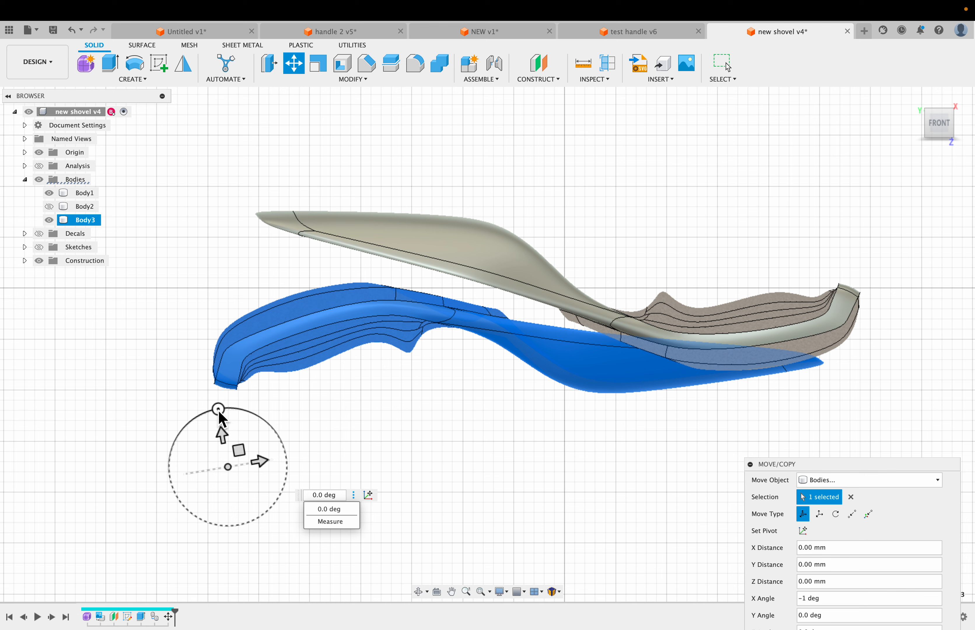
pyautogui.moveTo(219, 411); pyautogui.dragTo(217, 411)
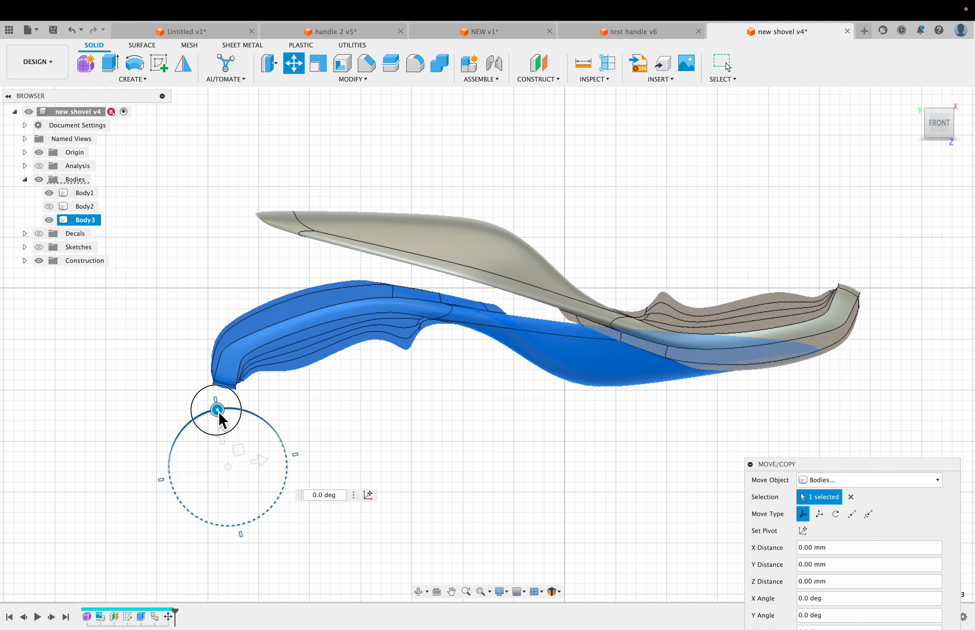
# Fine-tune the flipped shovel's X rotation to -1 degree and apply the move.
pyautogui.moveTo(220, 414); pyautogui.dragTo(220, 412)
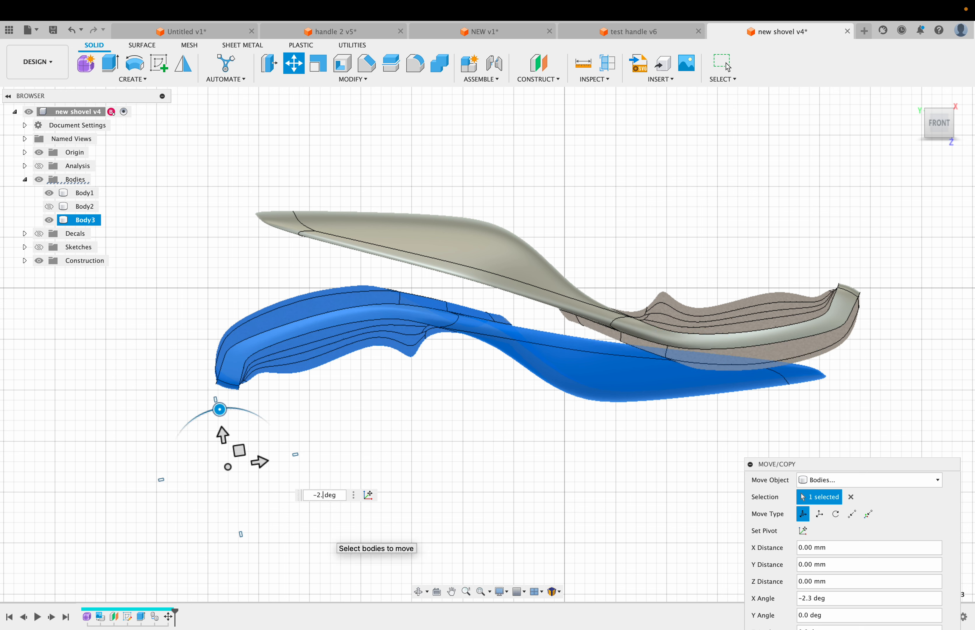
pyautogui.press('BackSpace')
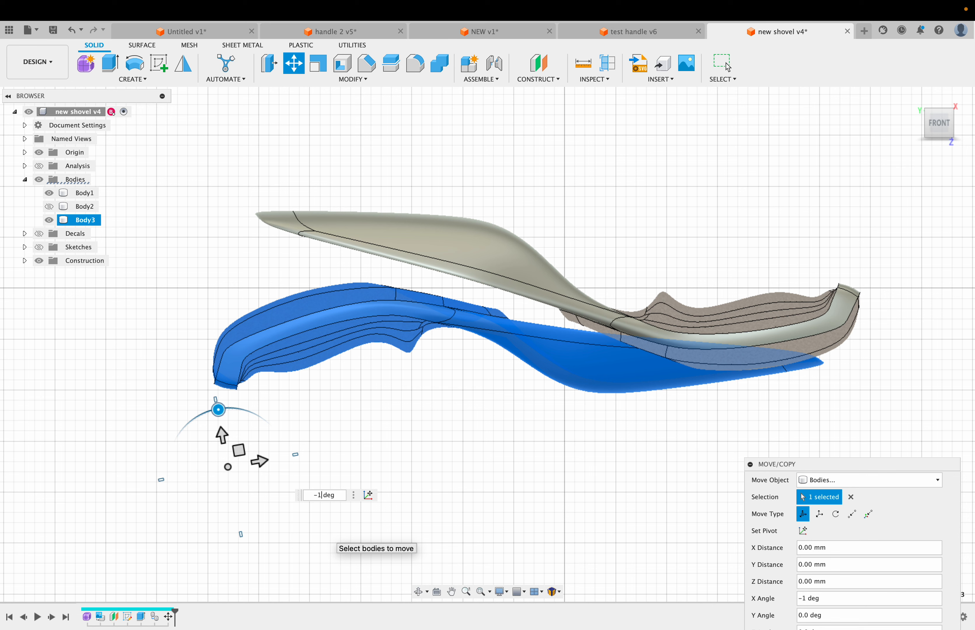
pyautogui.click(727, 67)
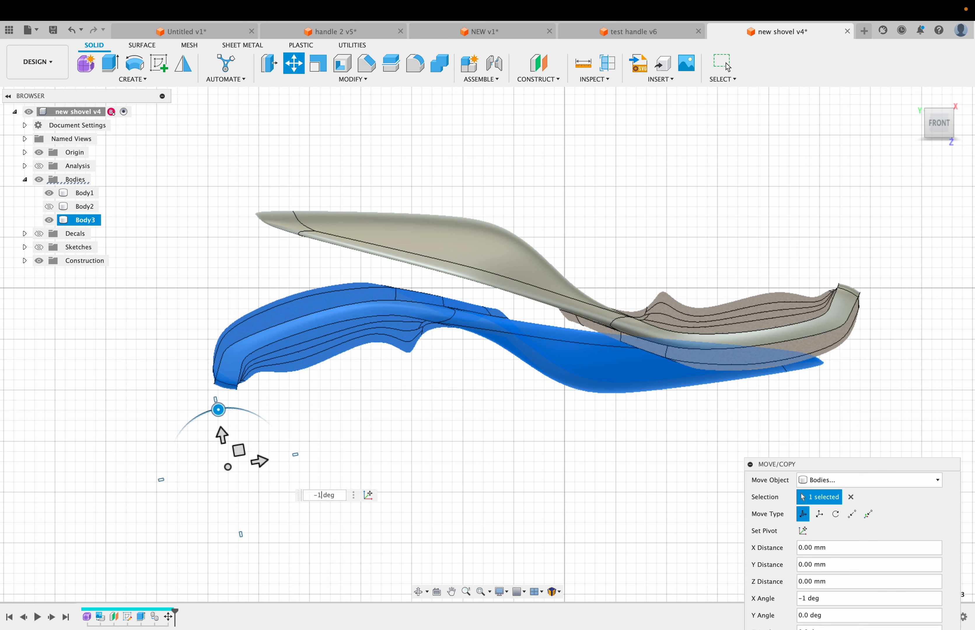
pyautogui.click(620, 373)
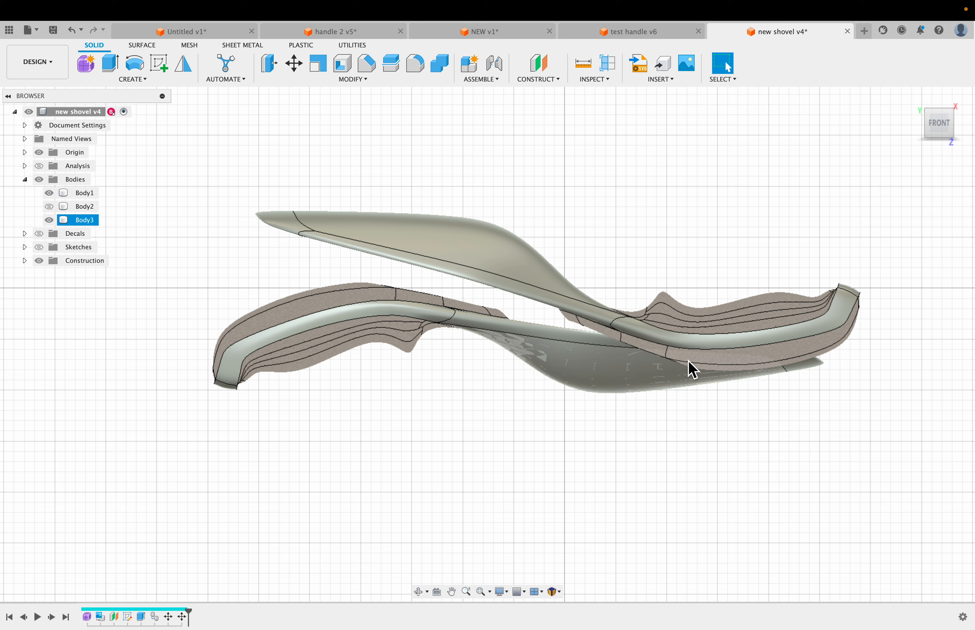
pyautogui.click(405, 146)
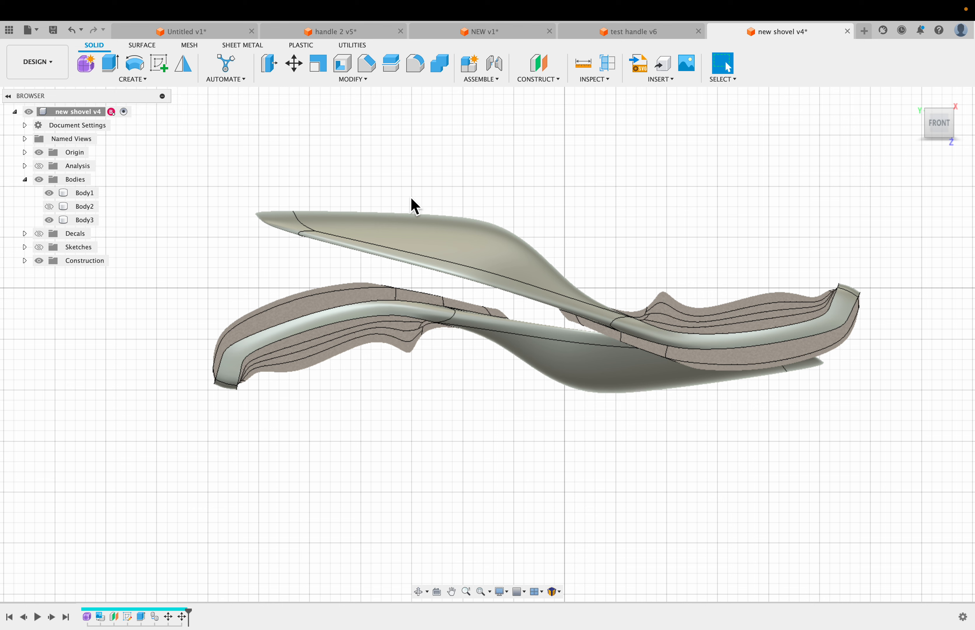
# Rotate the original shovel, Body1, to lie level, and move it about 44 mm in Y and -25 mm in Z.
pyautogui.click(399, 241)
pyautogui.click(88, 195)
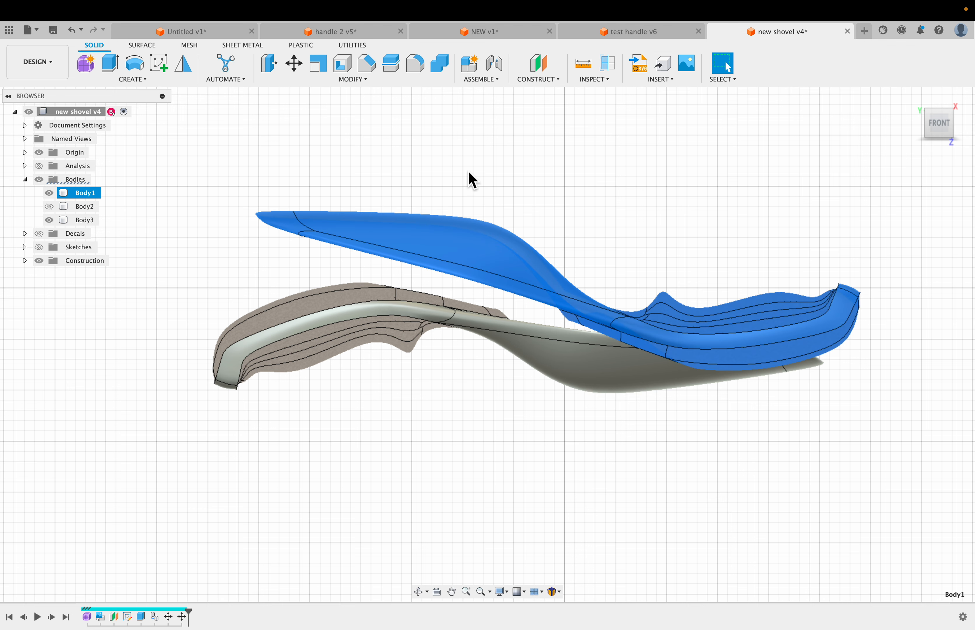
pyautogui.click(293, 63)
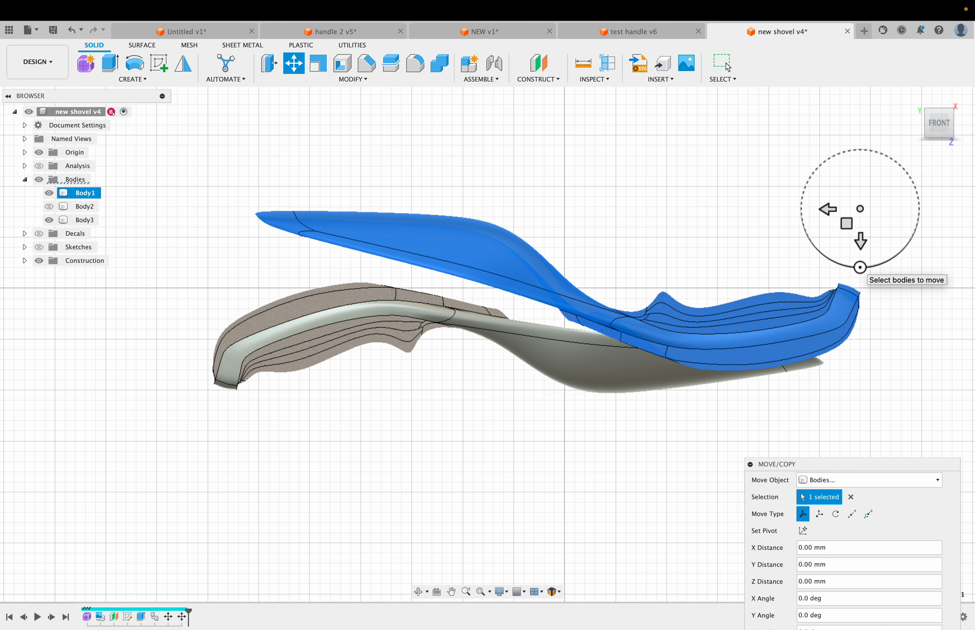
pyautogui.moveTo(872, 266); pyautogui.dragTo(879, 267)
pyautogui.moveTo(851, 225); pyautogui.dragTo(753, 208)
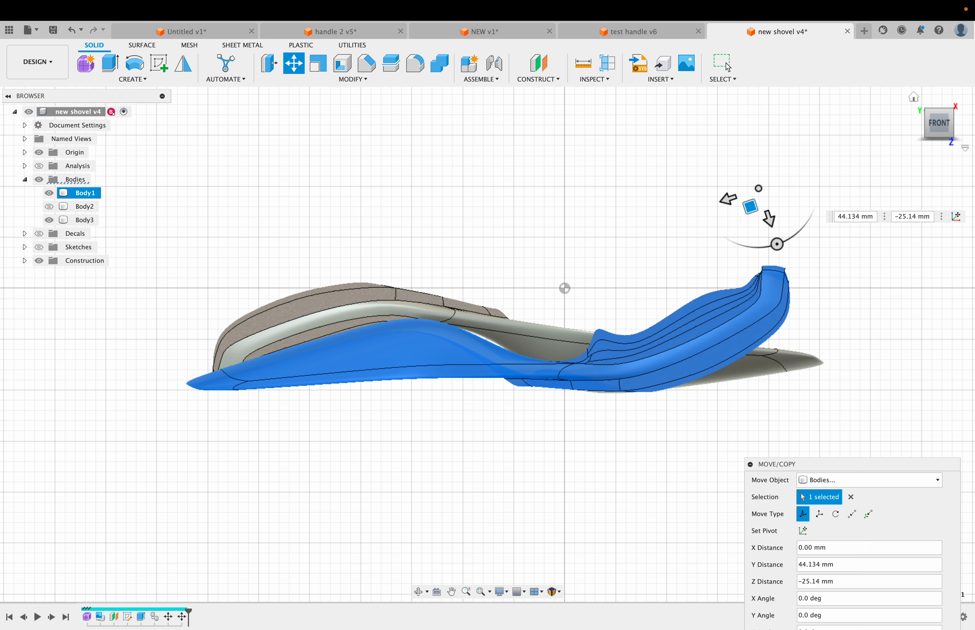
# Shift the original shovel, Body1, to about 72 mm in Y and -34 mm in Z and apply the move.
pyautogui.click(939, 119)
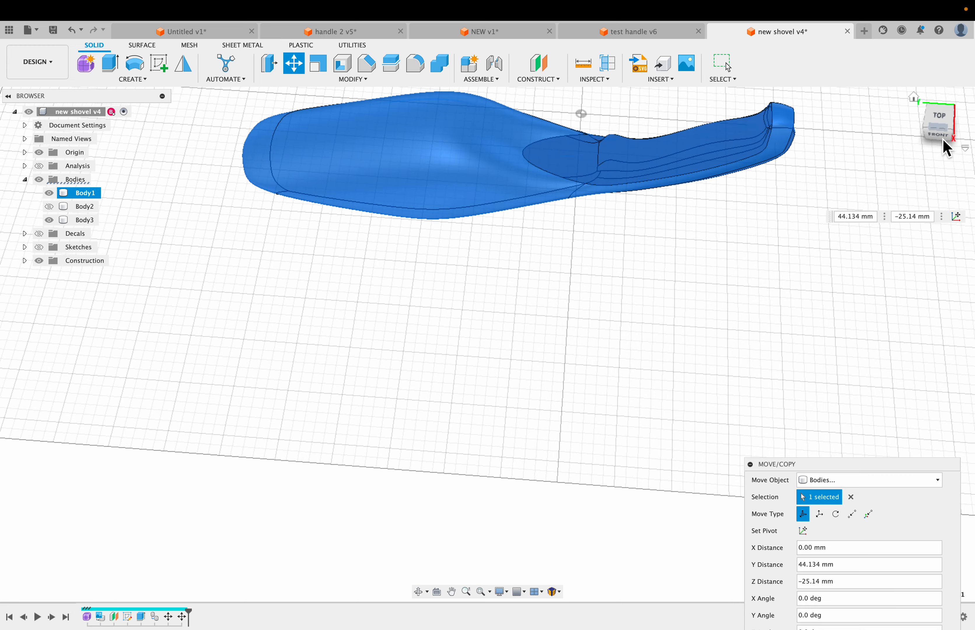
pyautogui.click(940, 123)
pyautogui.scroll(-6, 530, 340)
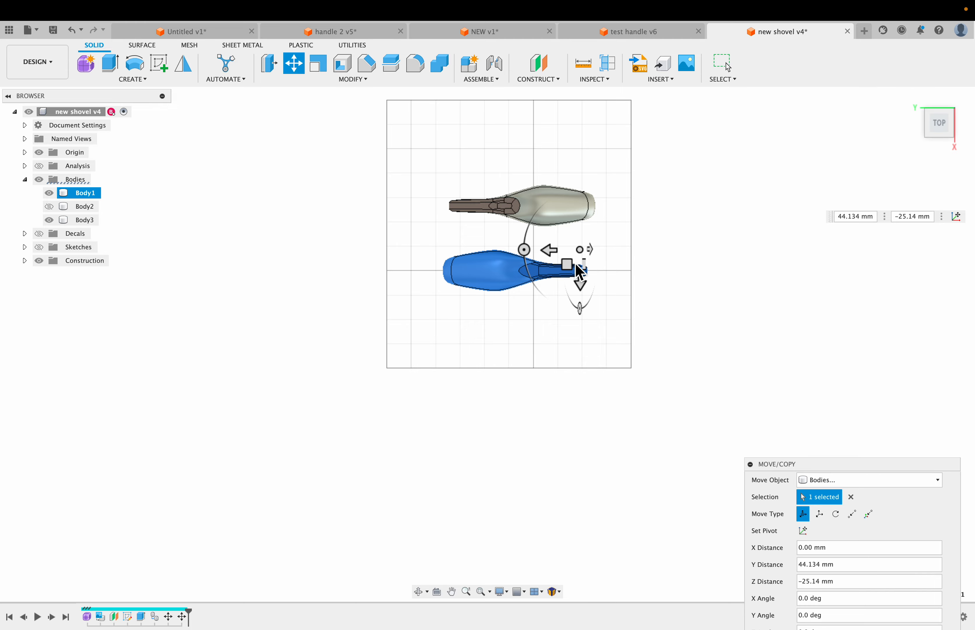
pyautogui.keyDown('shift'); pyautogui.moveTo(581, 270); pyautogui.dragTo(594, 348, button='middle'); pyautogui.keyUp('shift')
pyautogui.scroll(5, 561, 239)
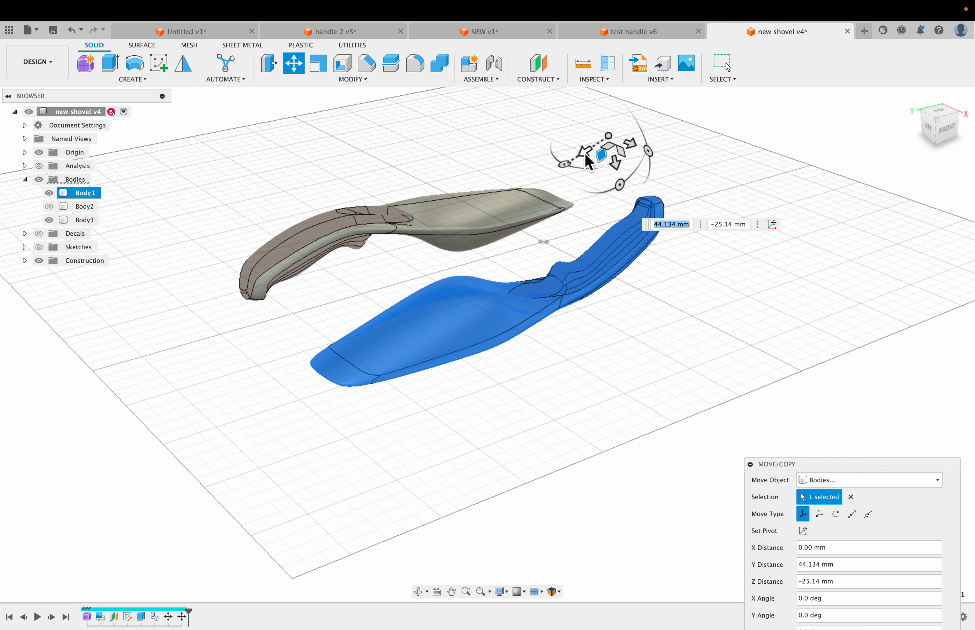
pyautogui.click(950, 132)
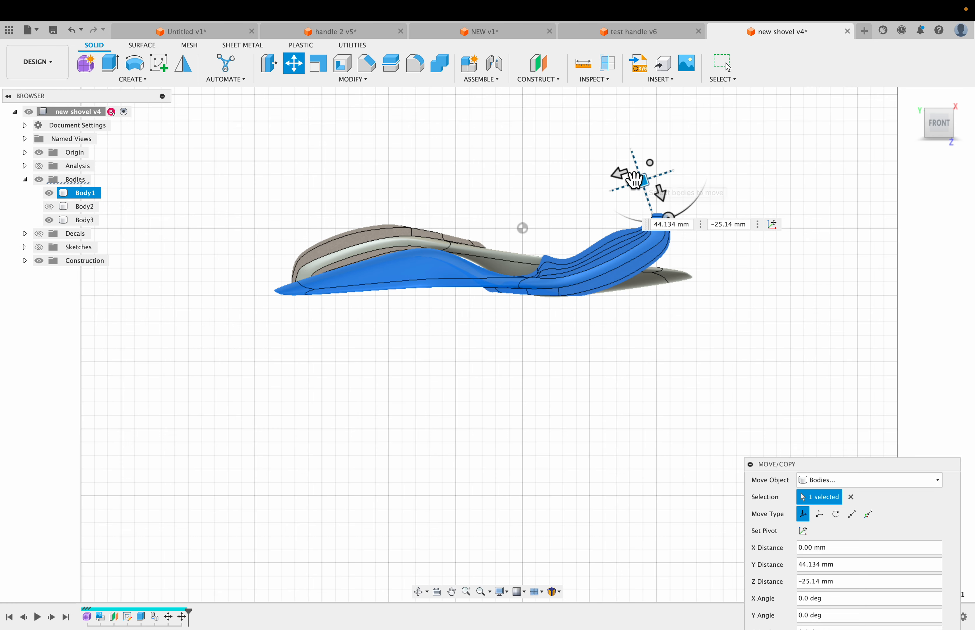
pyautogui.moveTo(639, 179); pyautogui.dragTo(603, 181)
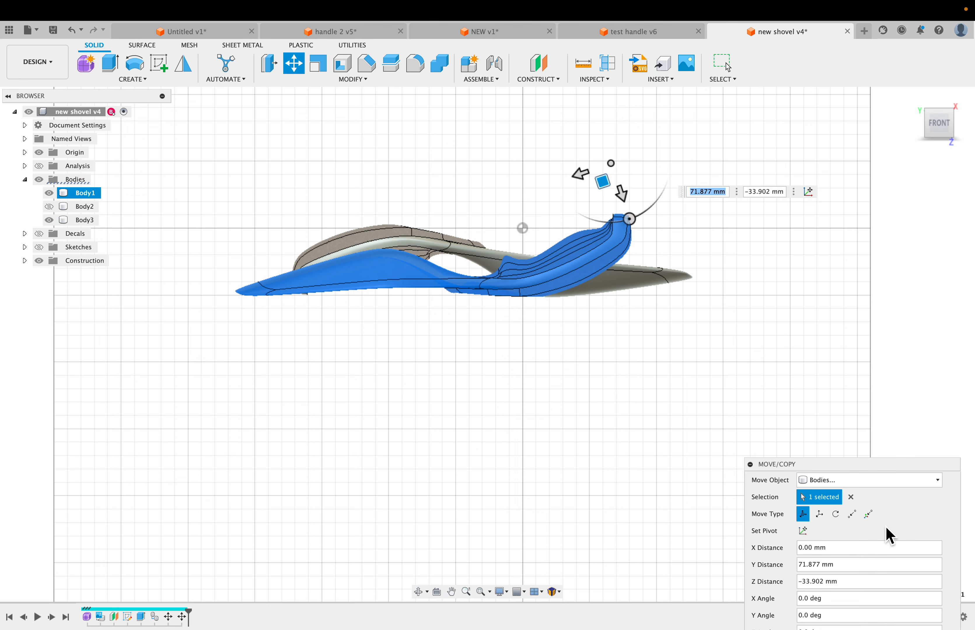
pyautogui.moveTo(890, 469); pyautogui.dragTo(866, 151)
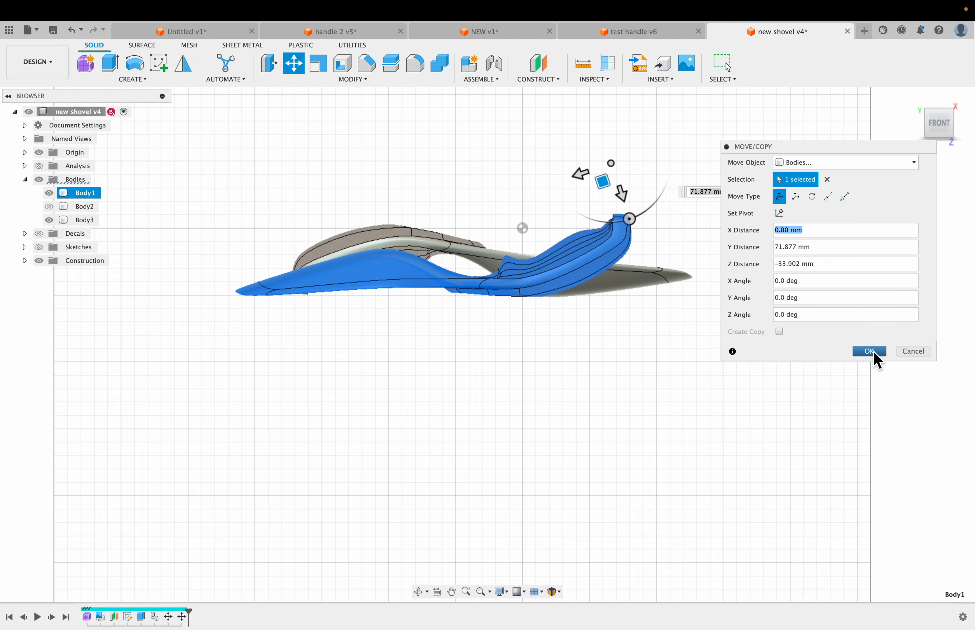
pyautogui.press('Return')
# Switch to the Render workspace and start an in-canvas render with both shovels filling the frame.
pyautogui.keyDown('shift'); pyautogui.moveTo(605, 376); pyautogui.dragTo(595, 397, button='middle'); pyautogui.keyUp('shift')
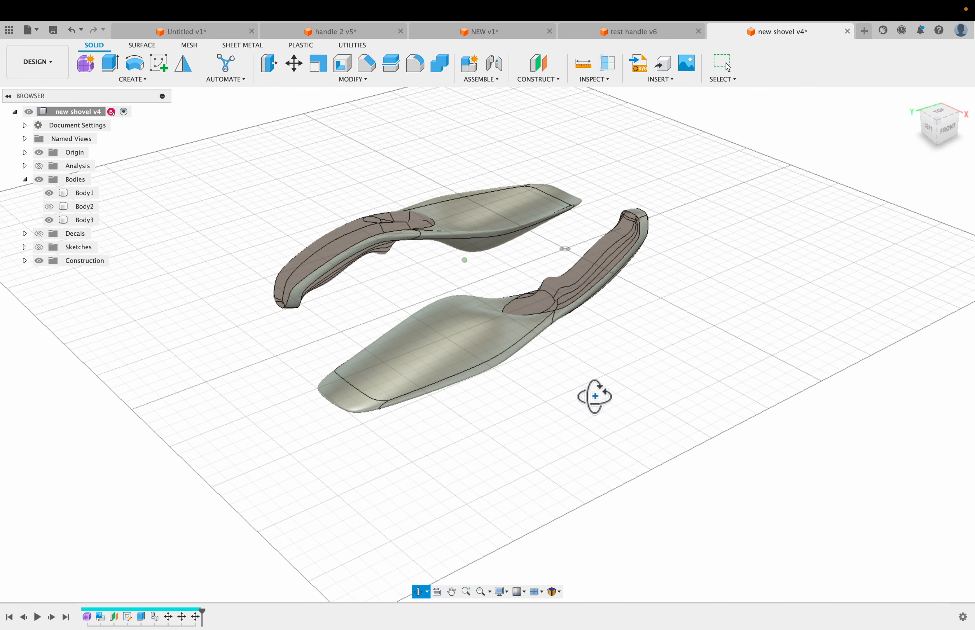
pyautogui.click(36, 76)
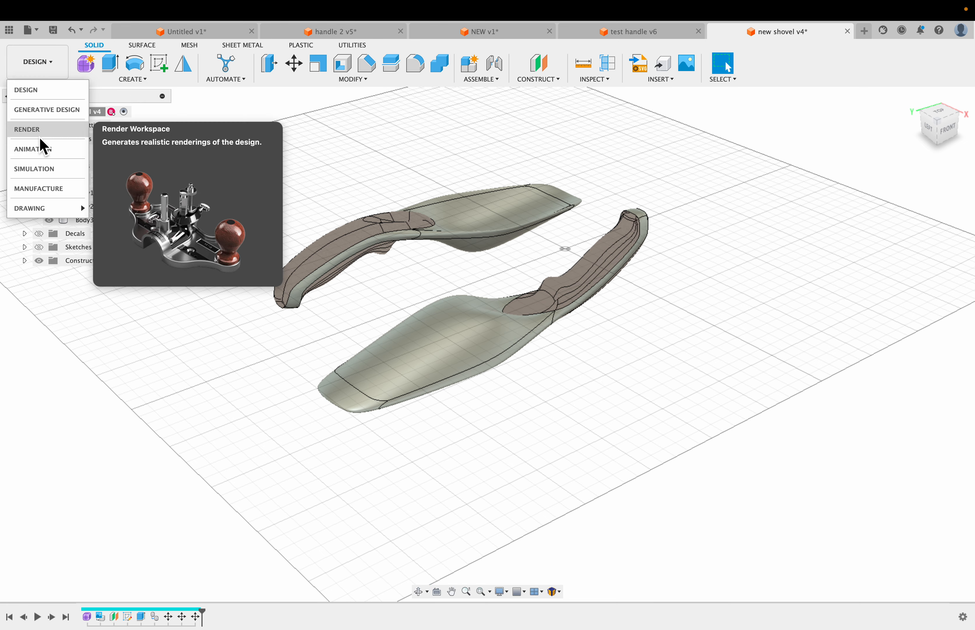
pyautogui.click(38, 131)
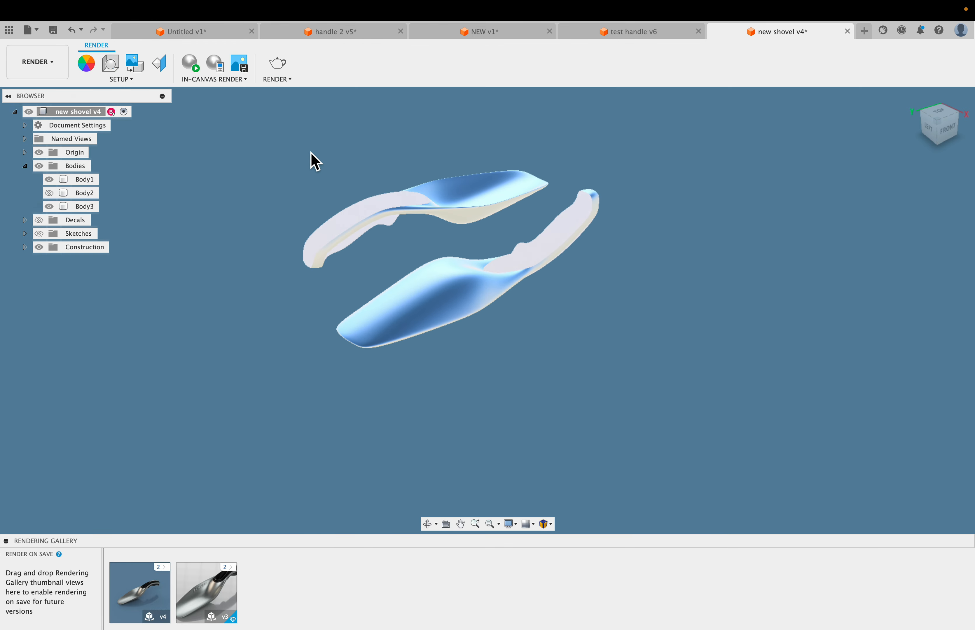
pyautogui.scroll(3, 313, 159)
pyautogui.scroll(1, 312, 159)
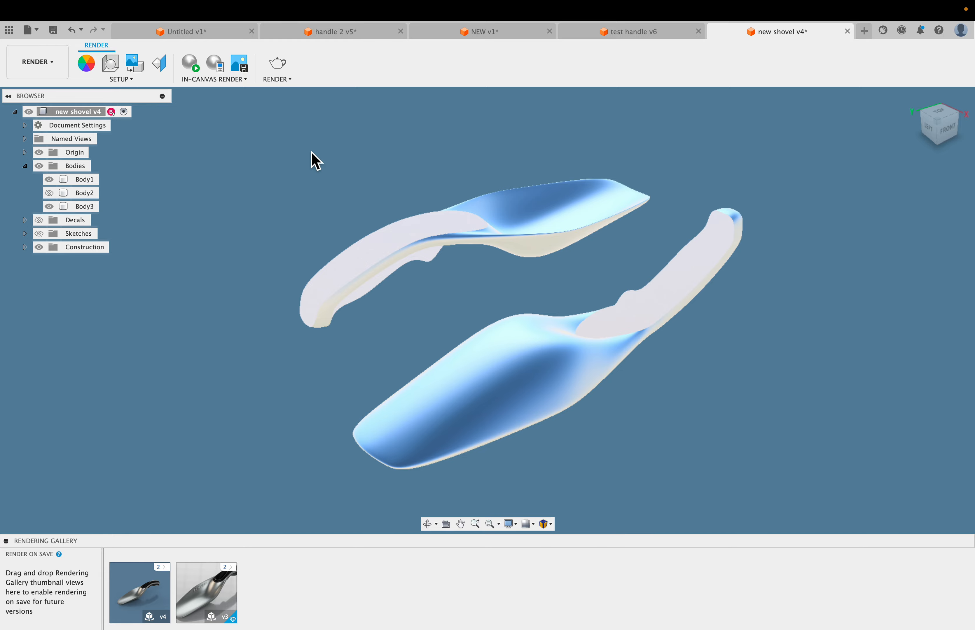
pyautogui.click(191, 66)
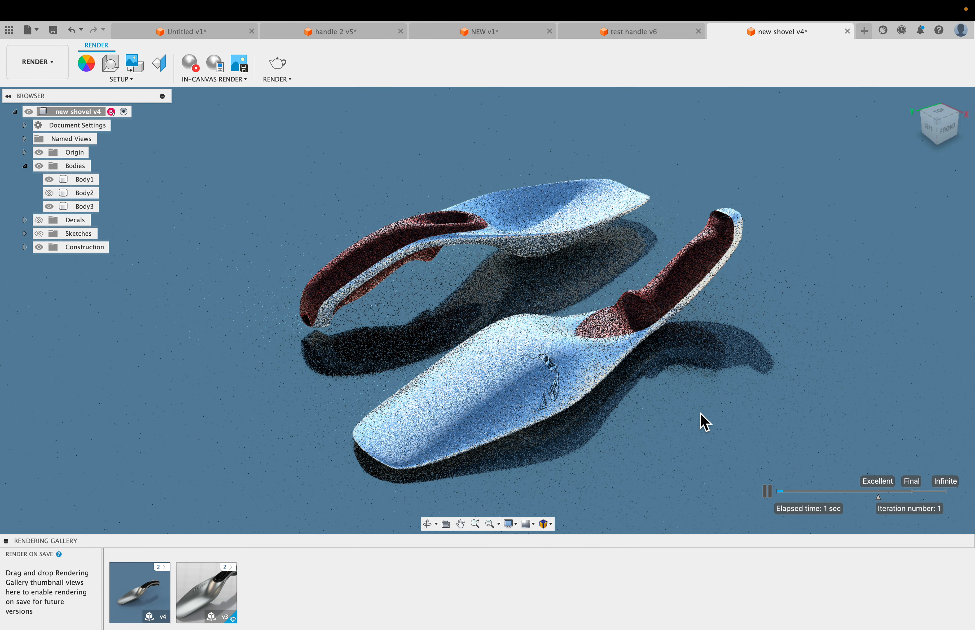
pyautogui.keyDown('shift'); pyautogui.moveTo(701, 422); pyautogui.dragTo(697, 411, button='middle'); pyautogui.keyUp('shift')
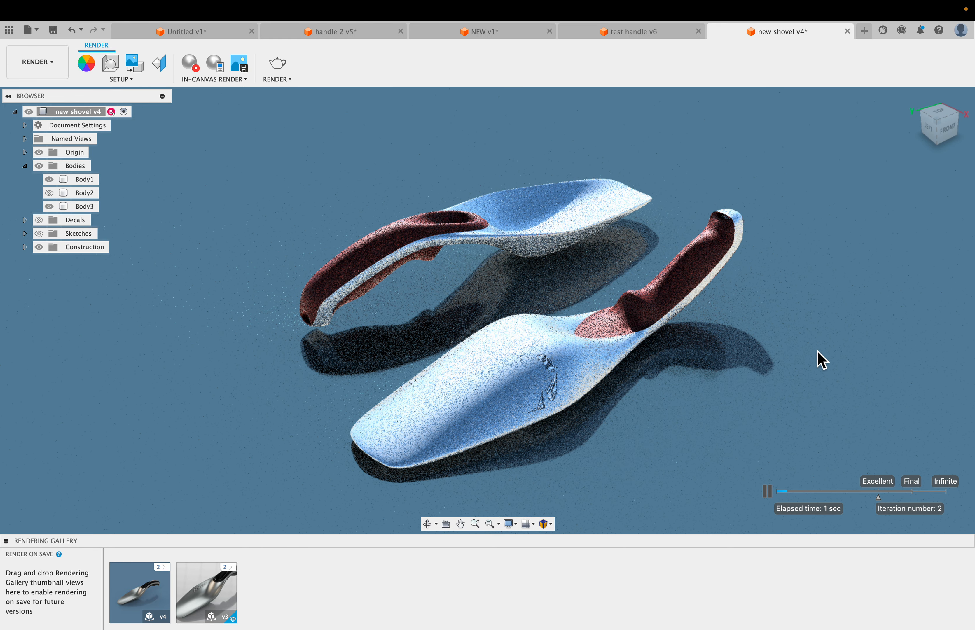
pyautogui.scroll(-1, 567, 286)
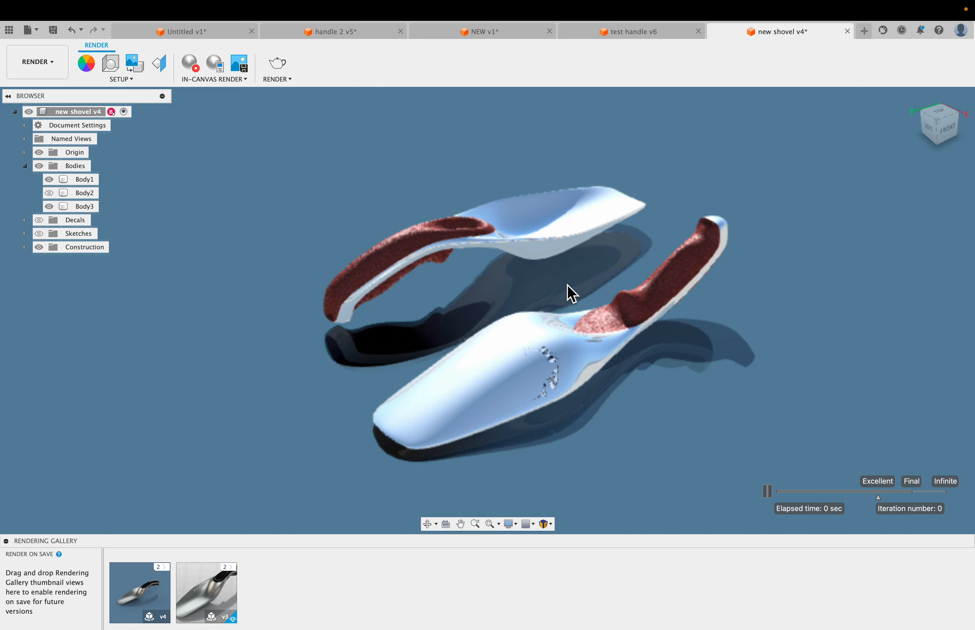
pyautogui.scroll(3, 567, 286)
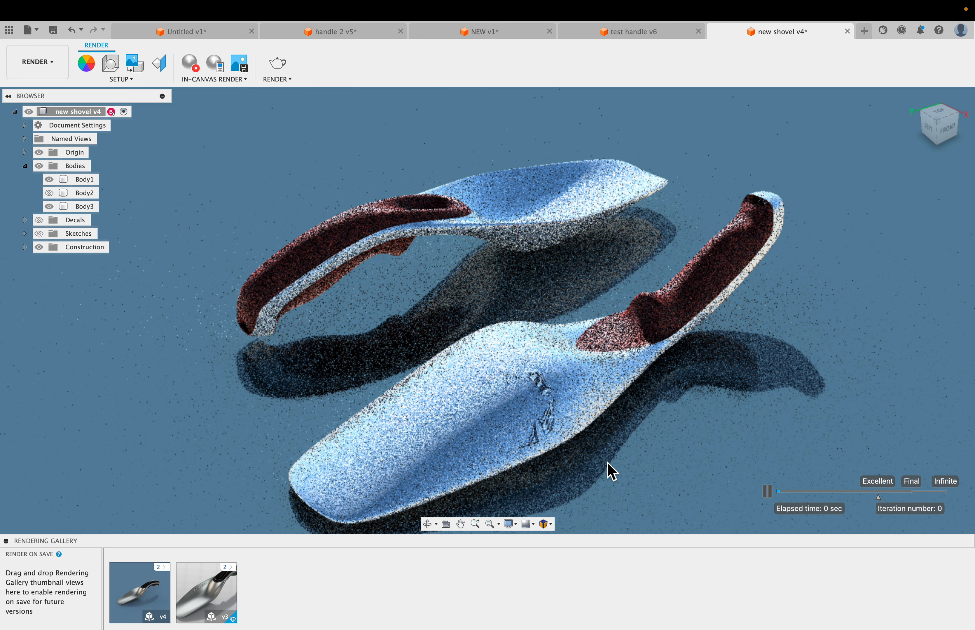
pyautogui.moveTo(614, 465); pyautogui.dragTo(605, 408, button='middle')
# Hide the gulassa logo decal on the original shovel's blade.
pyautogui.click(534, 337)
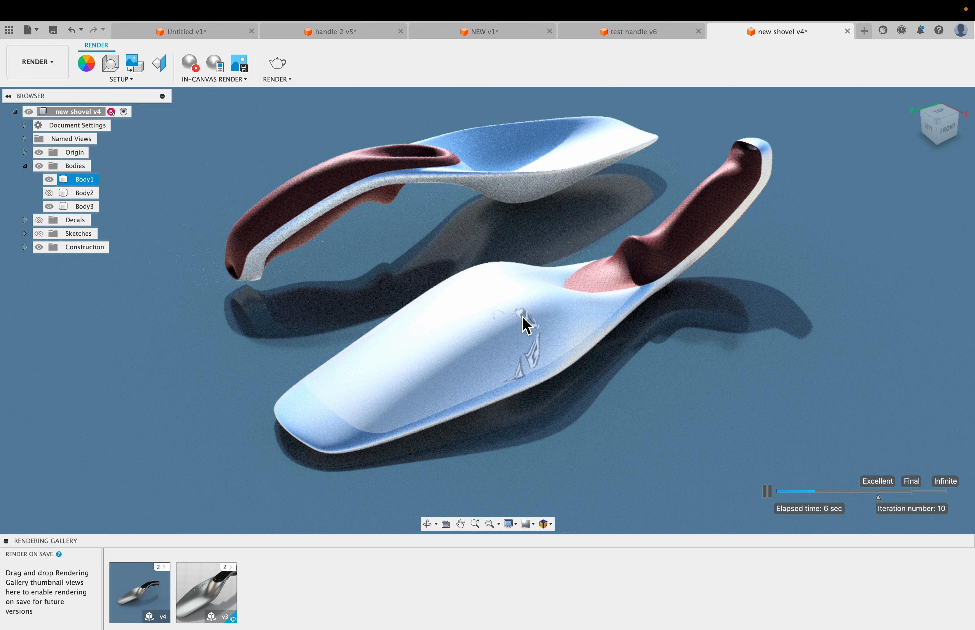
pyautogui.click(25, 220)
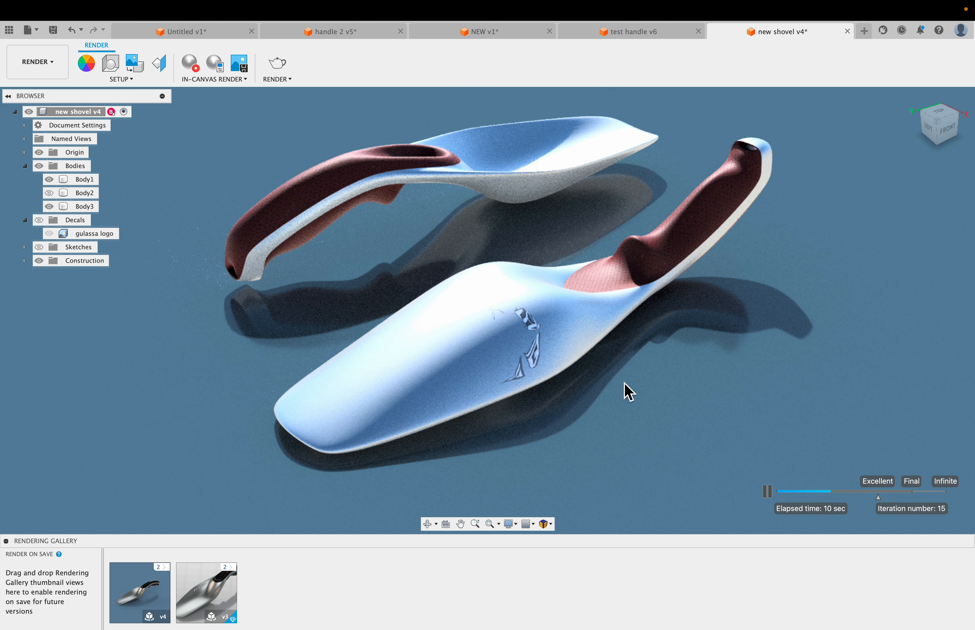
pyautogui.keyDown('shift'); pyautogui.moveTo(631, 376); pyautogui.dragTo(635, 379, button='middle'); pyautogui.keyUp('shift')
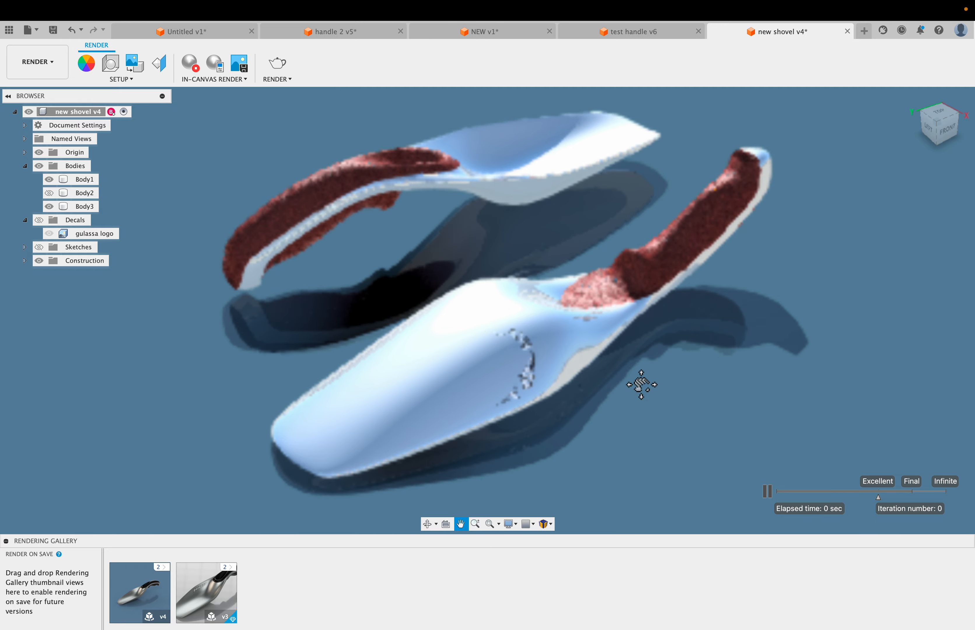
pyautogui.moveTo(640, 385); pyautogui.dragTo(135, 299)
pyautogui.press('Escape')
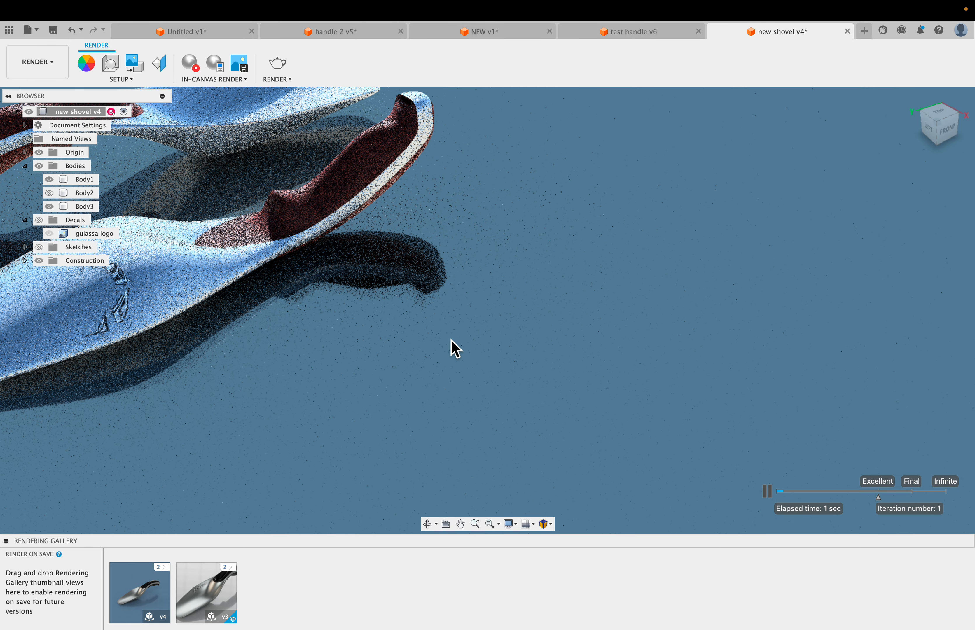
pyautogui.moveTo(454, 348); pyautogui.dragTo(756, 424, button='middle')
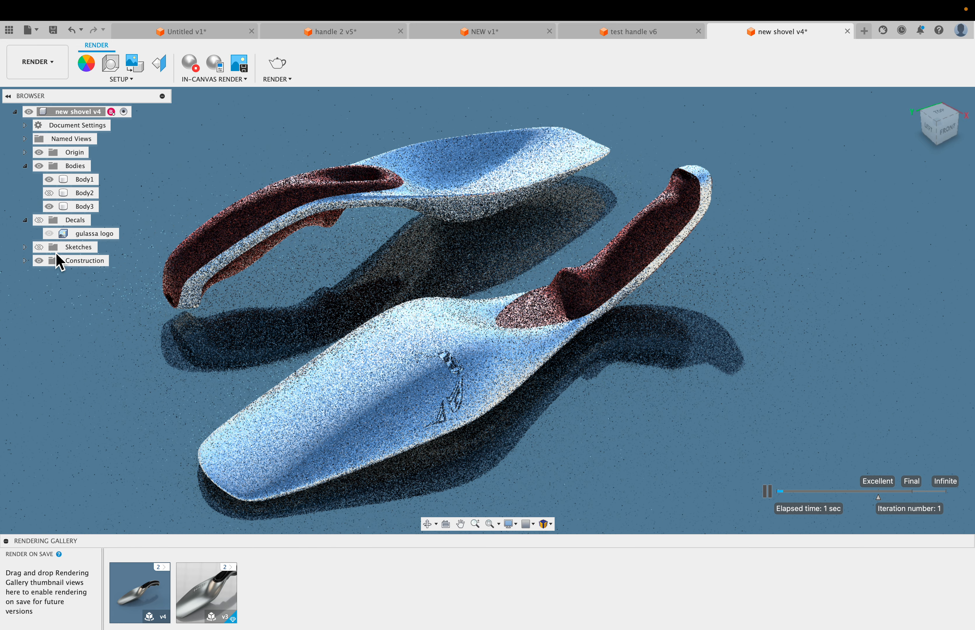
pyautogui.click(76, 233)
pyautogui.rightClick(80, 242)
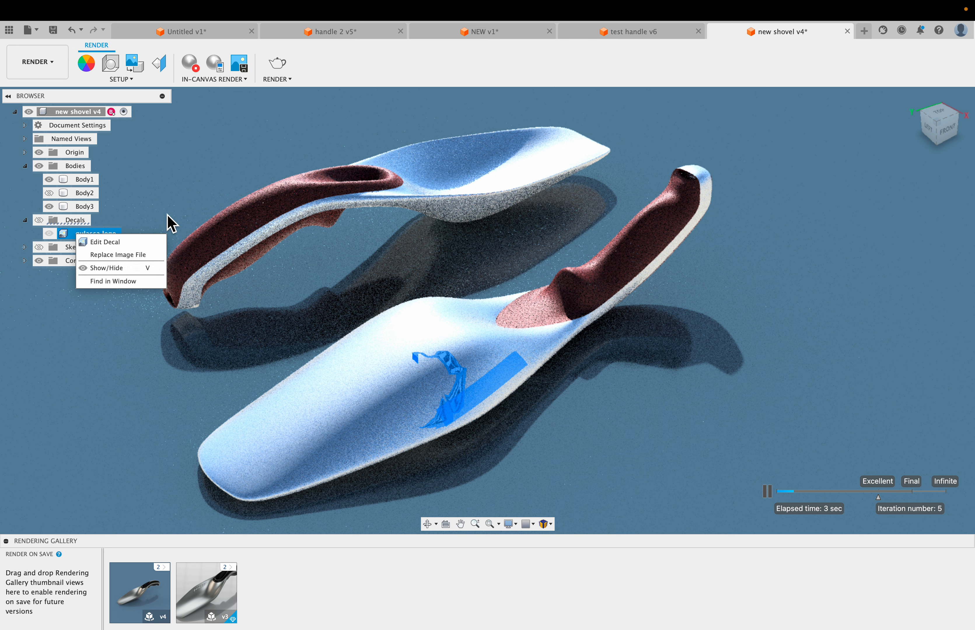
pyautogui.click(88, 269)
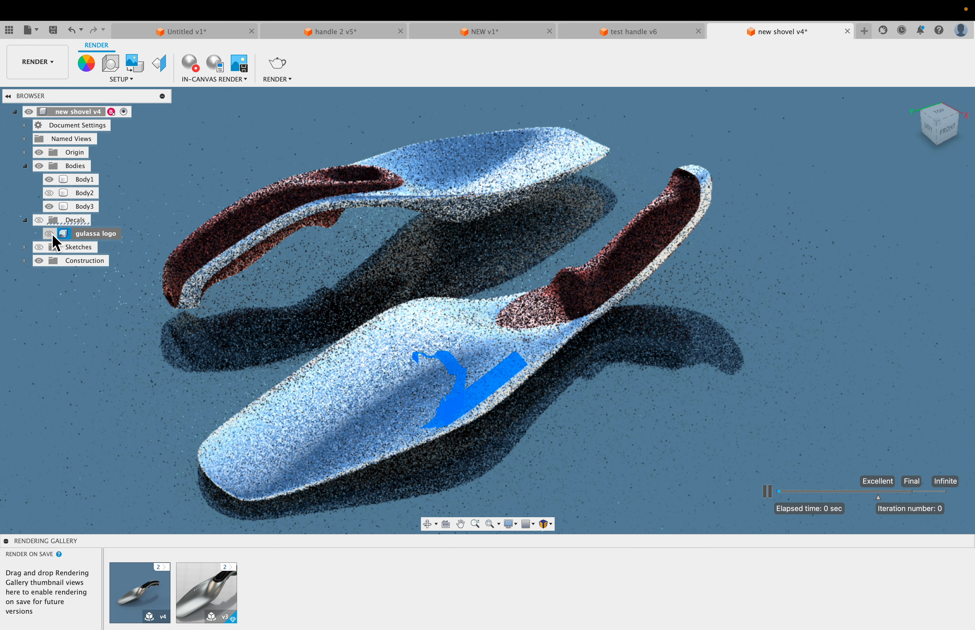
pyautogui.click(208, 167)
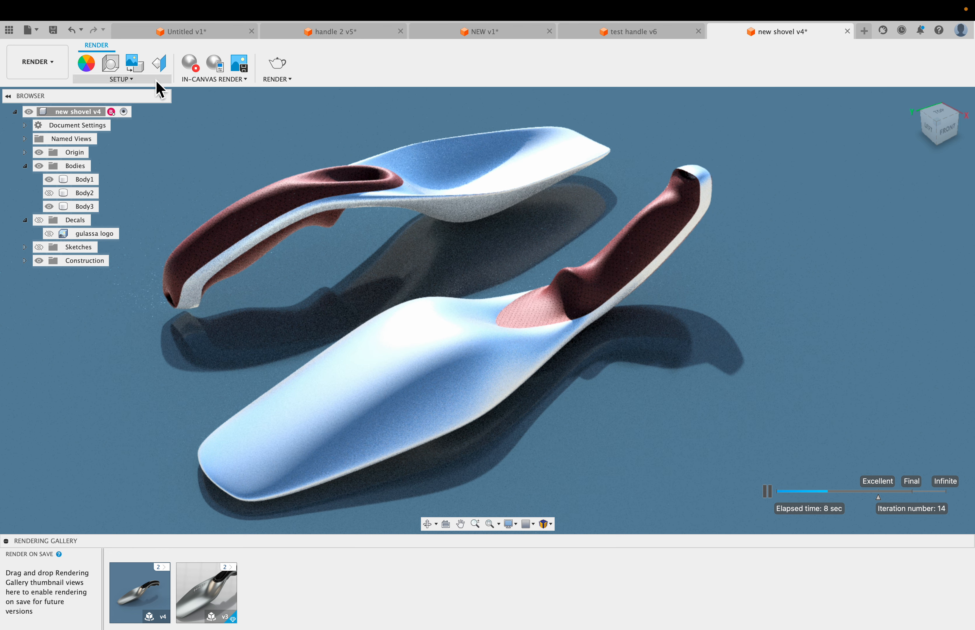
# Apply the Field environment from the Fusion 360 library to the render scene.
pyautogui.click(111, 65)
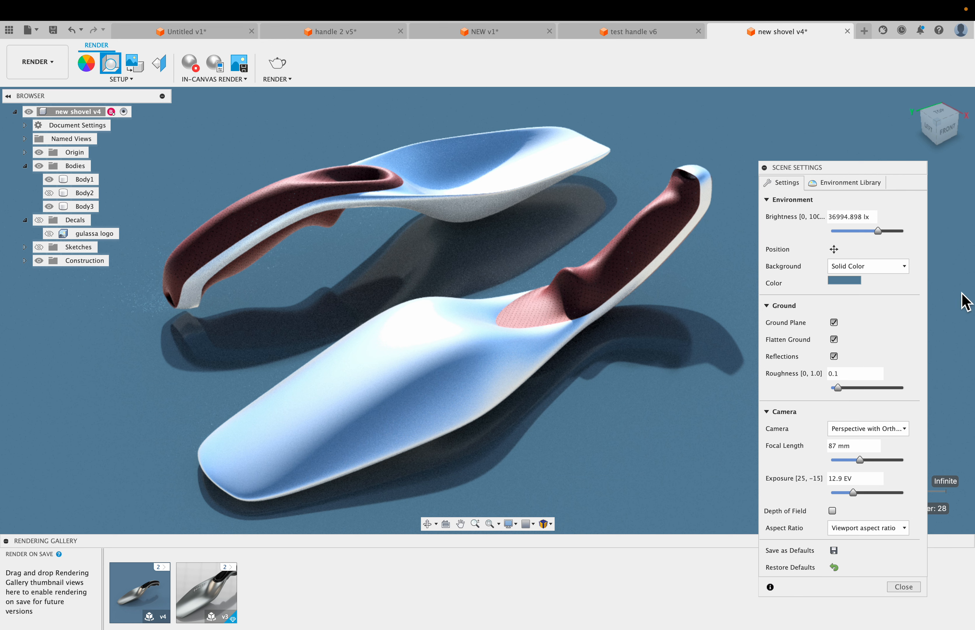
pyautogui.click(844, 185)
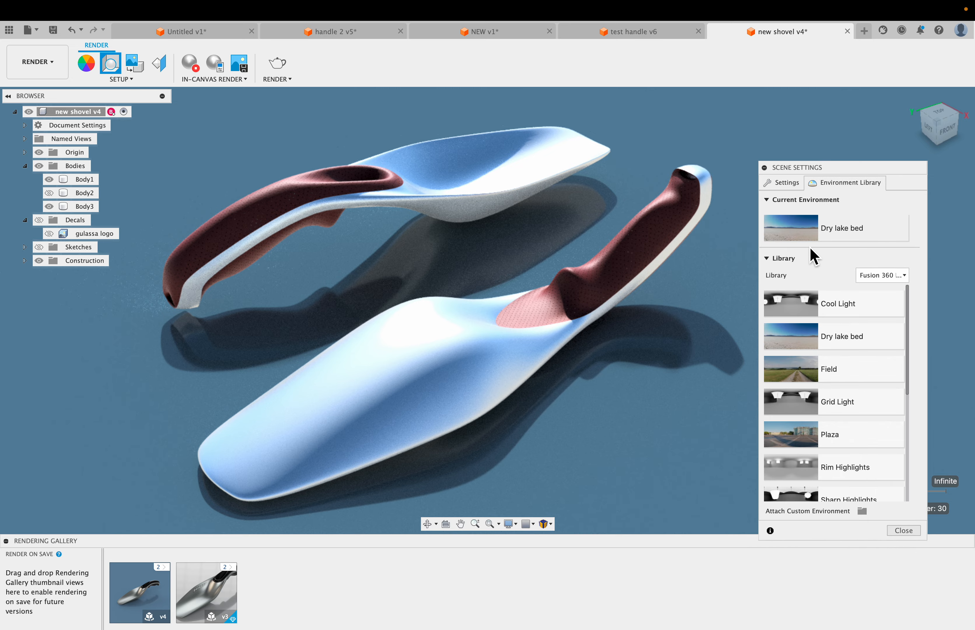
pyautogui.doubleClick(810, 370)
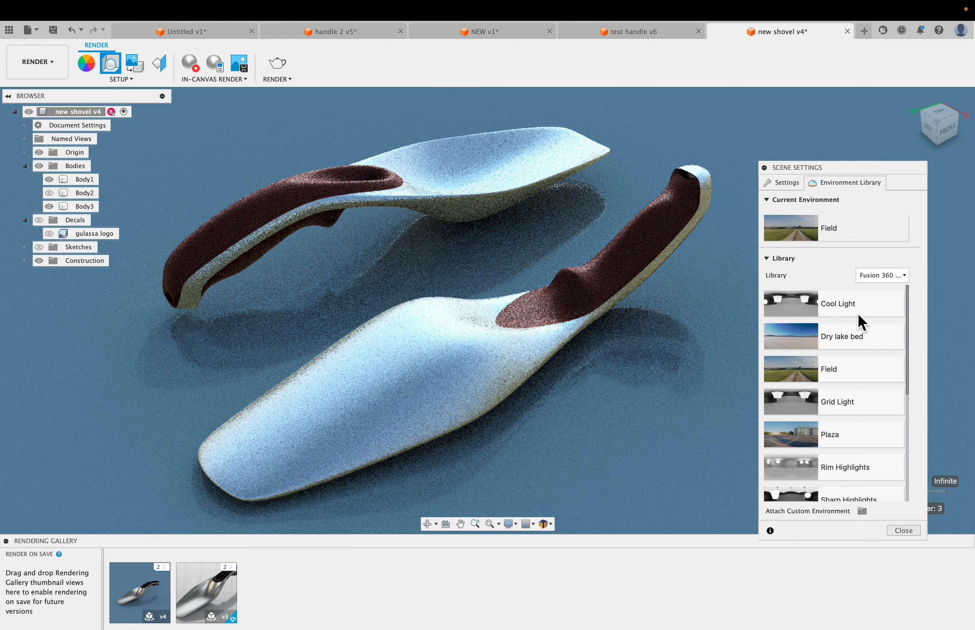
# Set the scene camera's exposure to 14.8 EV and close the scene settings.
pyautogui.click(793, 182)
pyautogui.moveTo(814, 172); pyautogui.dragTo(809, 96)
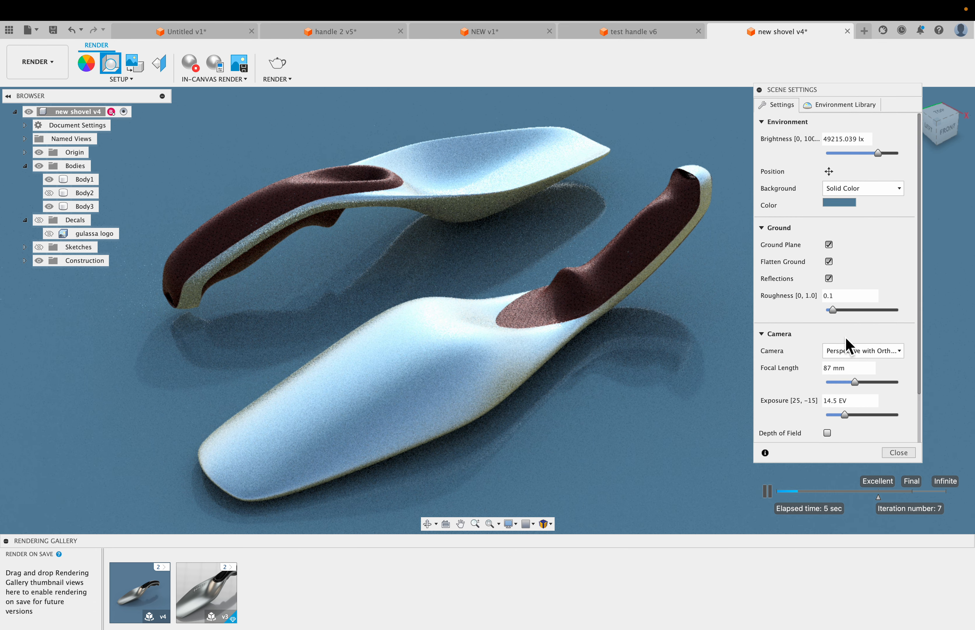
pyautogui.click(849, 418)
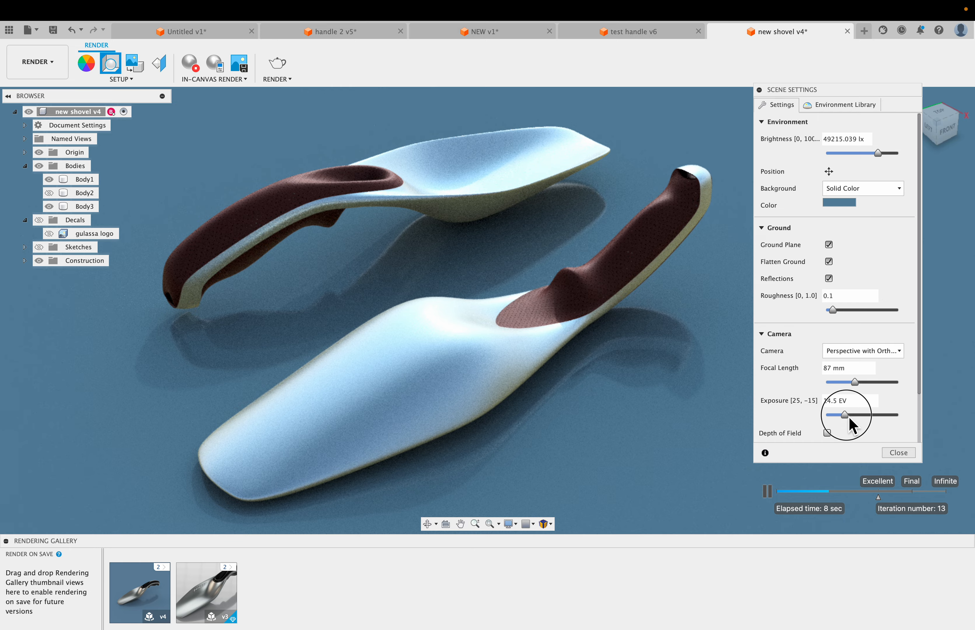
pyautogui.moveTo(848, 417); pyautogui.dragTo(847, 417)
pyautogui.click(904, 453)
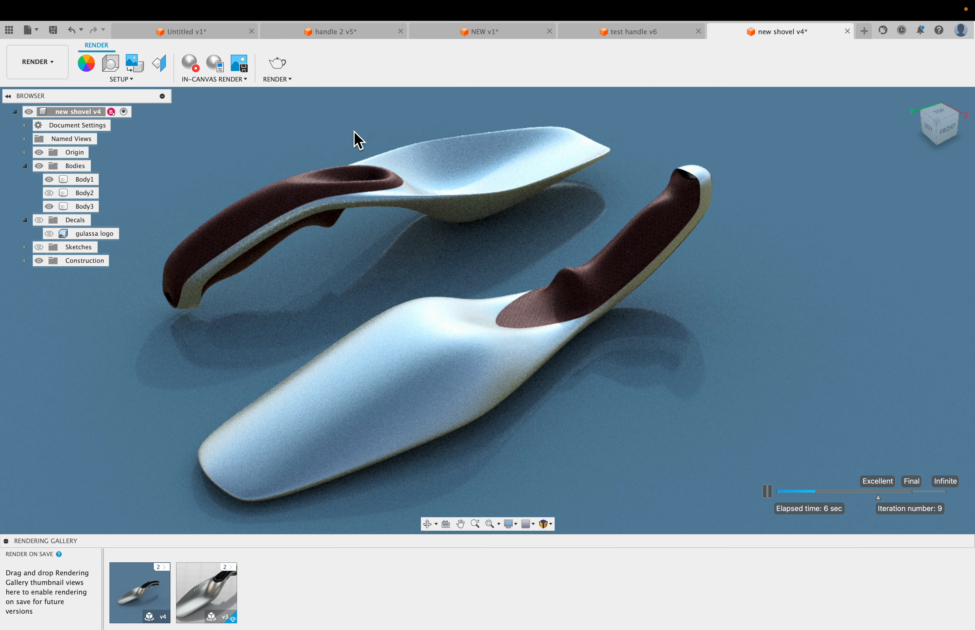
pyautogui.click(535, 280)
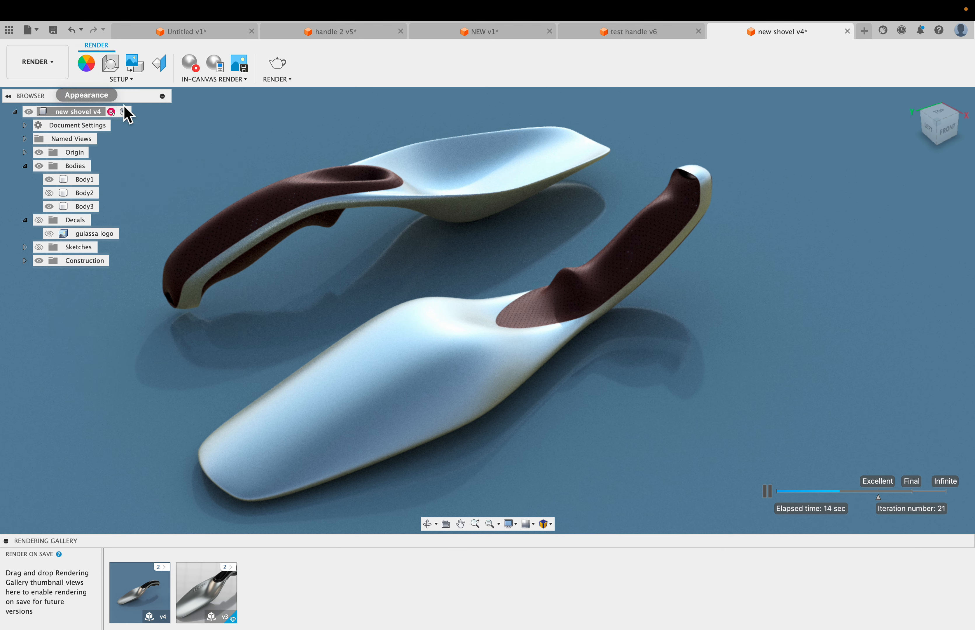
pyautogui.click(86, 64)
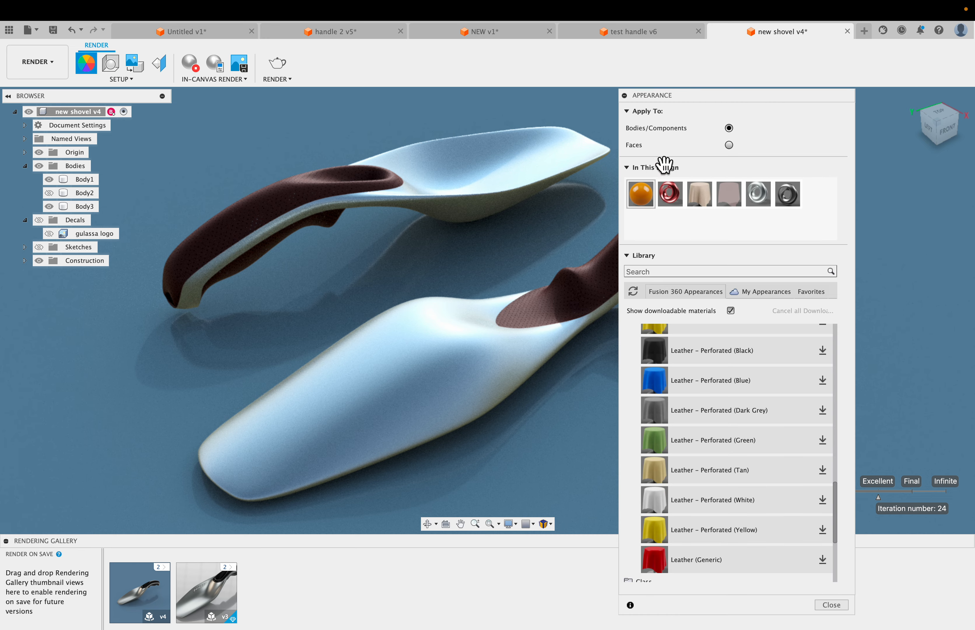
pyautogui.click(832, 604)
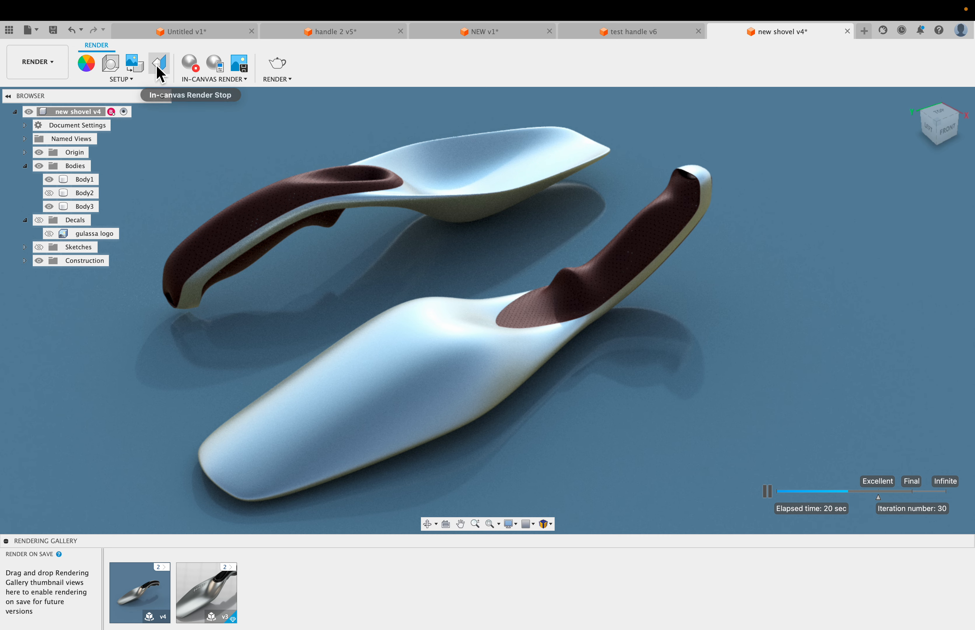
# Change the scene environment to Warm Light and close the scene settings.
pyautogui.click(115, 69)
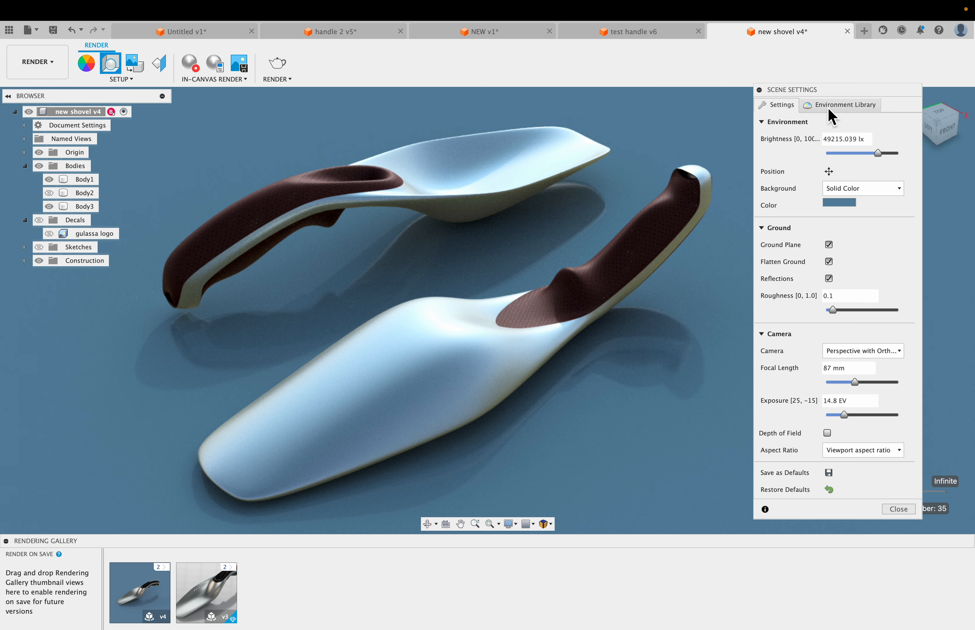
pyautogui.click(819, 105)
pyautogui.scroll(-5, 845, 391)
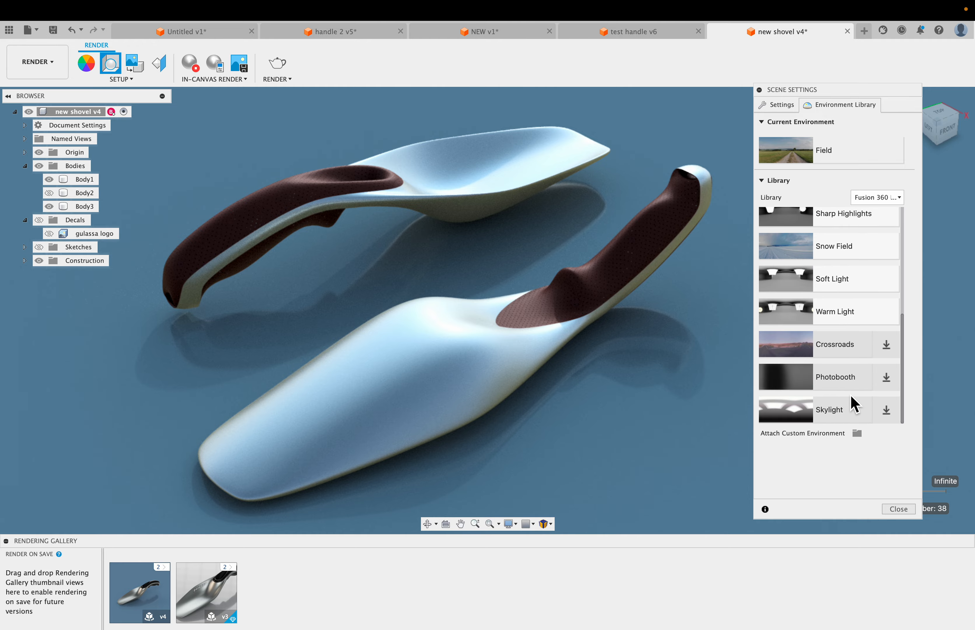
pyautogui.doubleClick(786, 307)
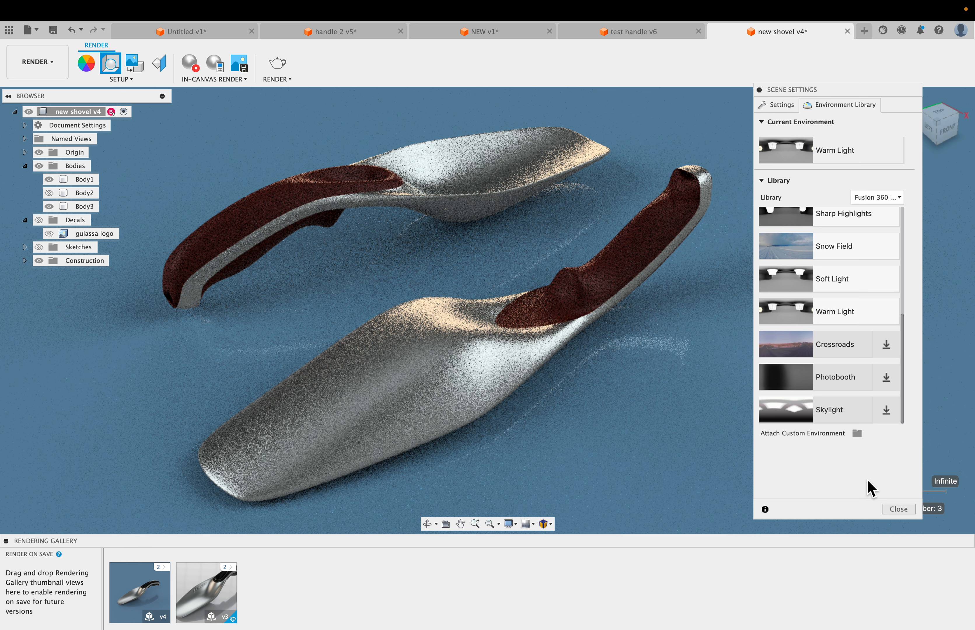
pyautogui.click(904, 509)
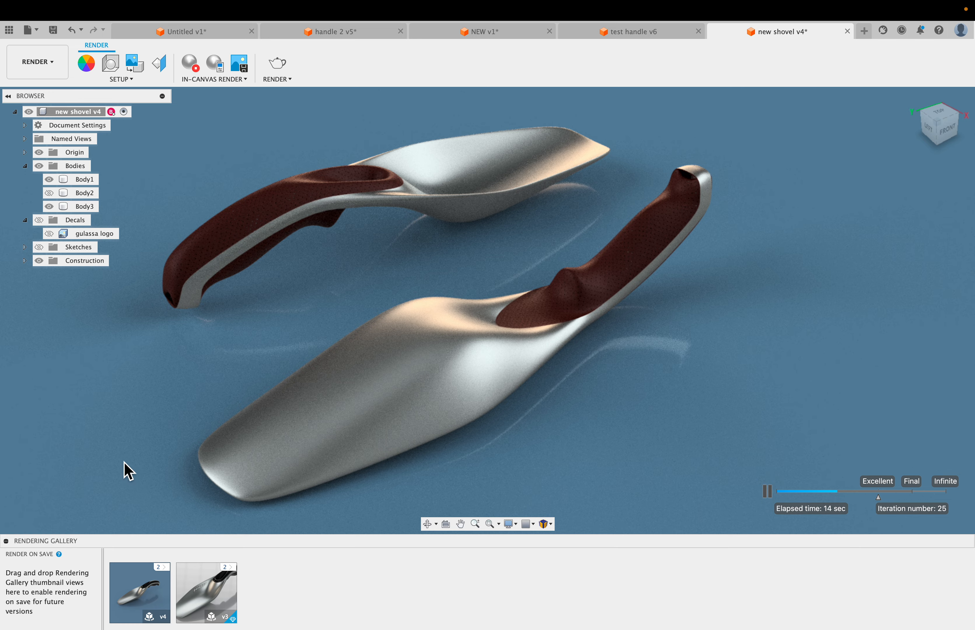
# Collapse the rendering gallery and save the in-canvas render at the current document window size as PNG "new shovel v4 2" in Desktop/handle.
pyautogui.click(5, 541)
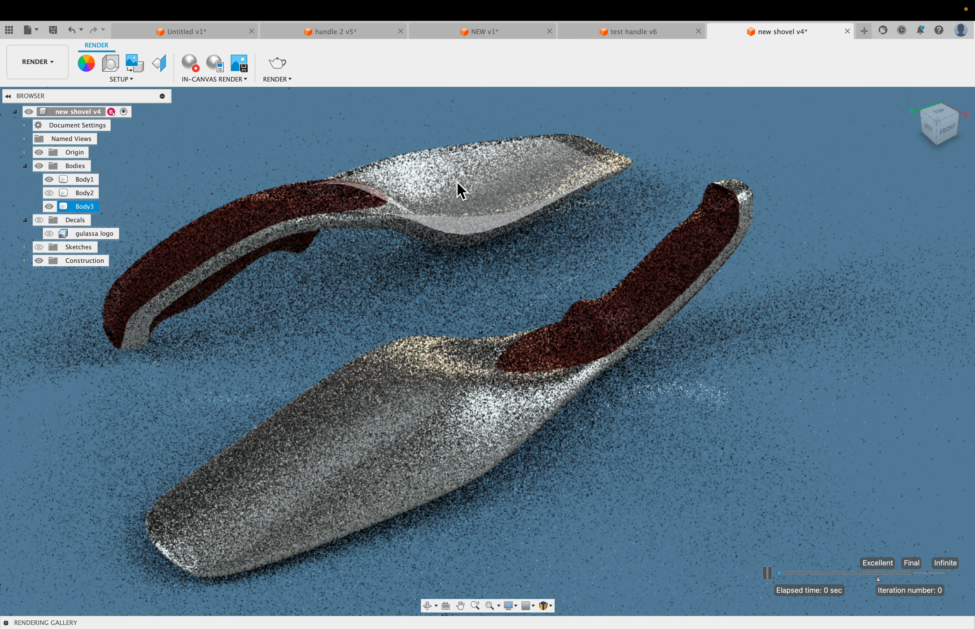
pyautogui.moveTo(530, 301); pyautogui.dragTo(633, 301, button='middle')
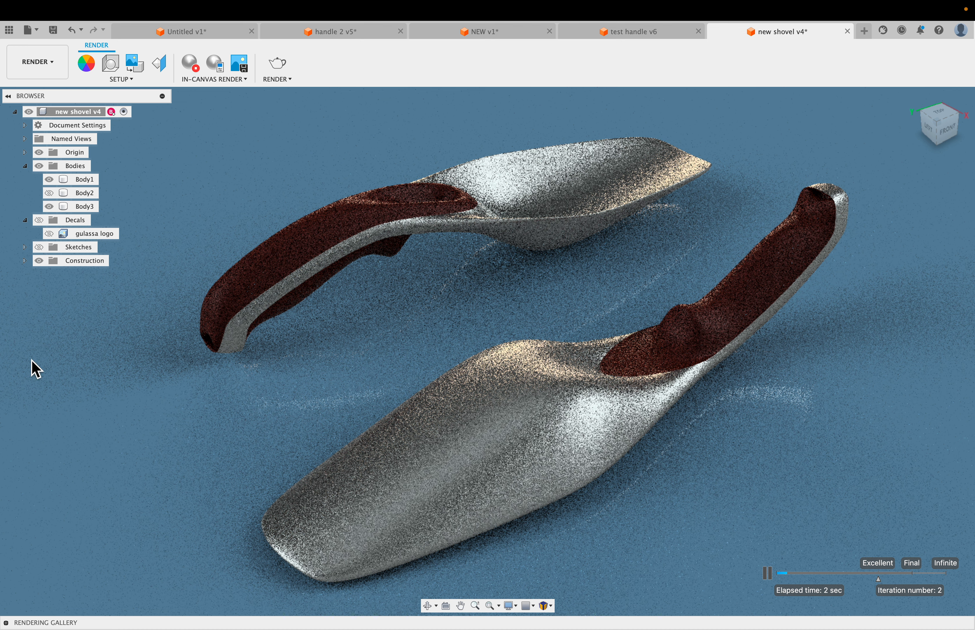
pyautogui.moveTo(697, 627)
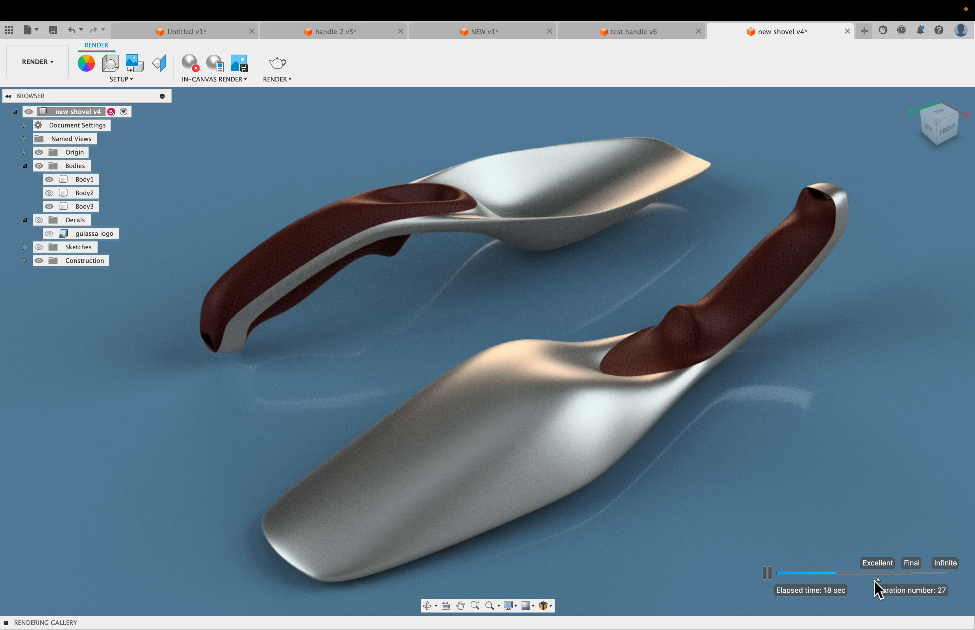
pyautogui.click(238, 78)
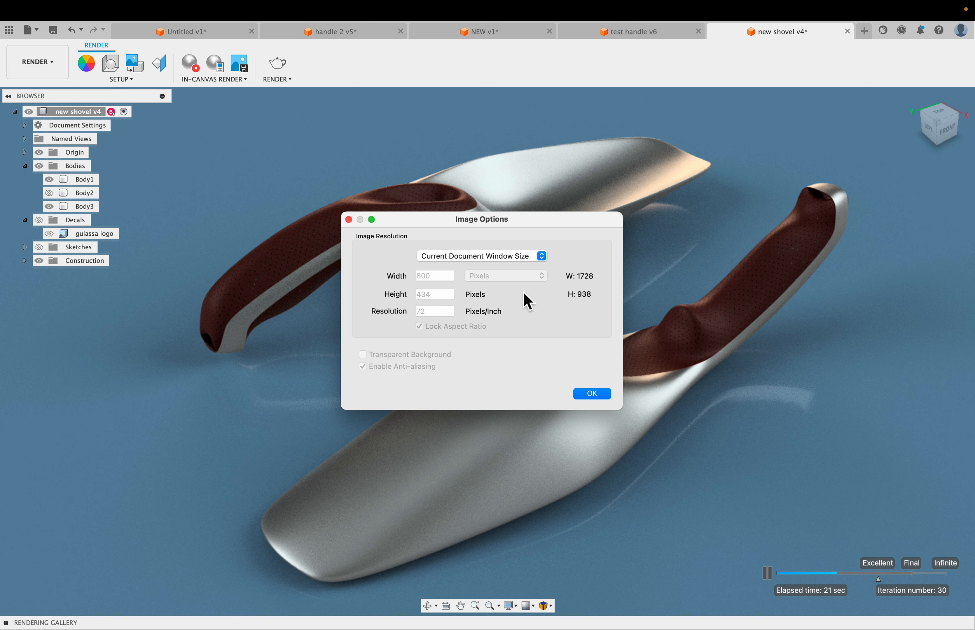
pyautogui.click(592, 395)
pyautogui.click(363, 188)
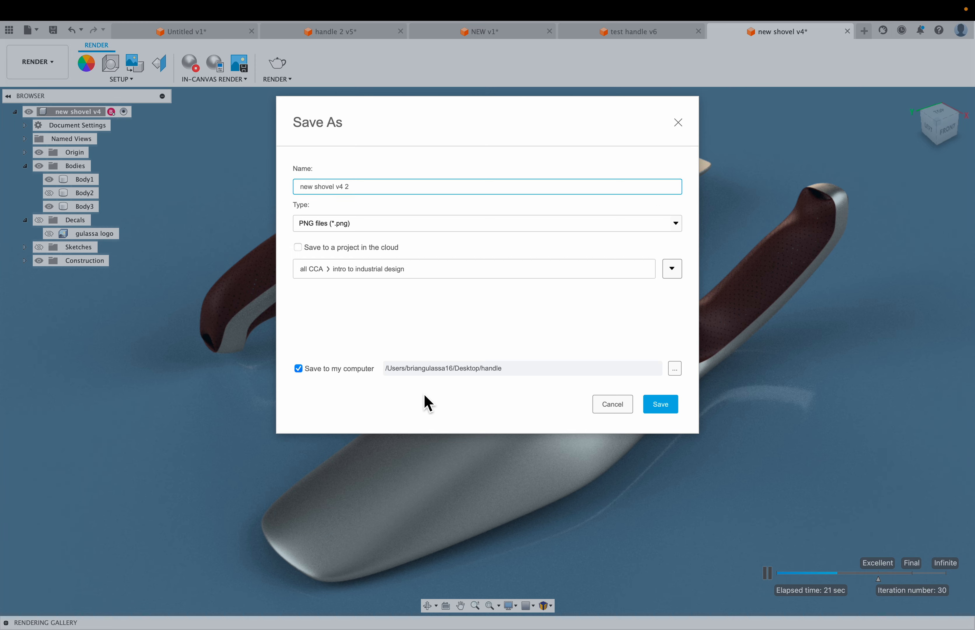
pyautogui.click(660, 407)
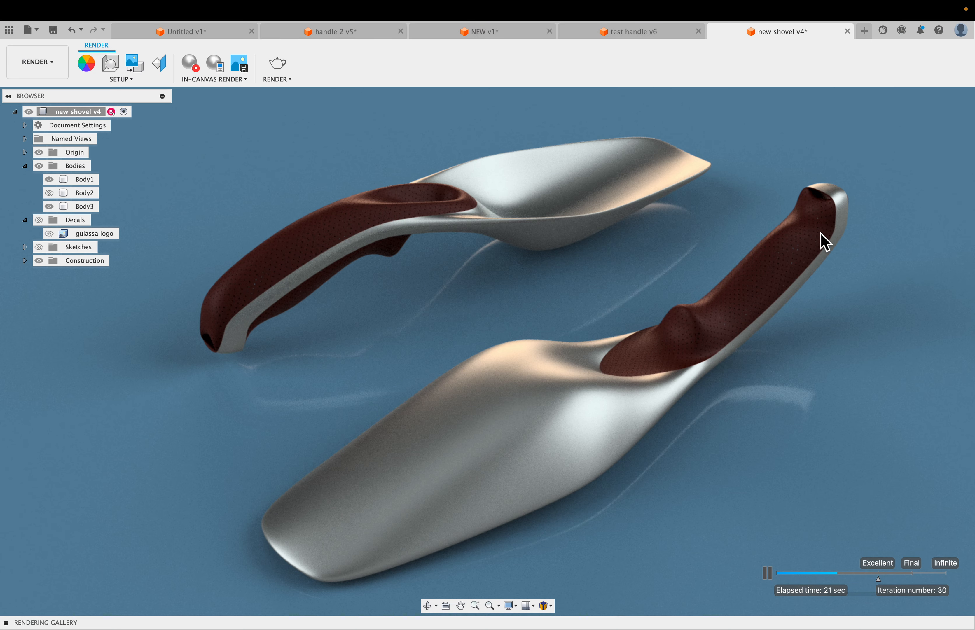
# Return to the Design workspace and save a new version of the shovel design with the description "User Saved".
pyautogui.click(824, 241)
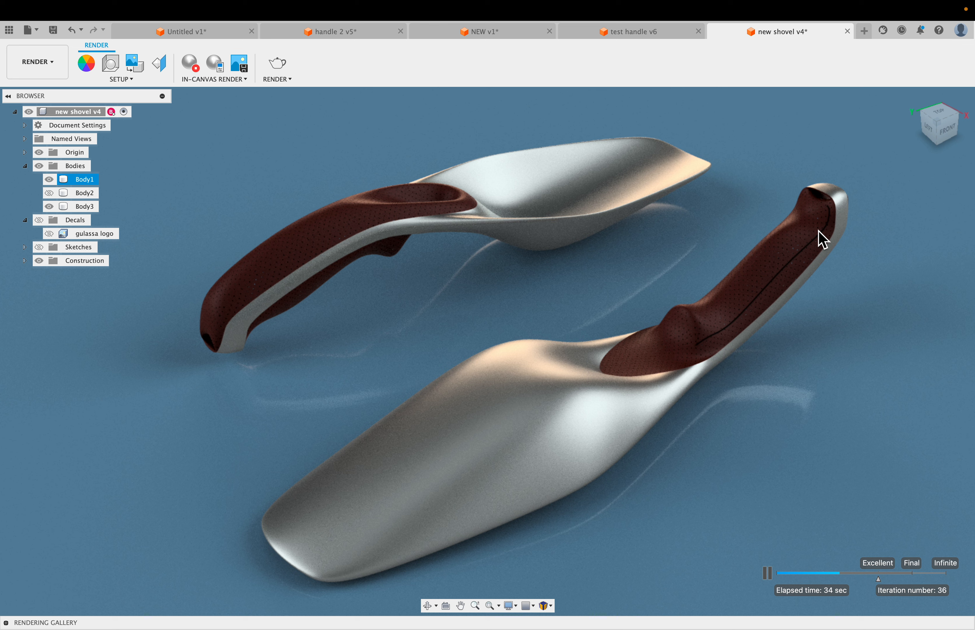
pyautogui.click(41, 66)
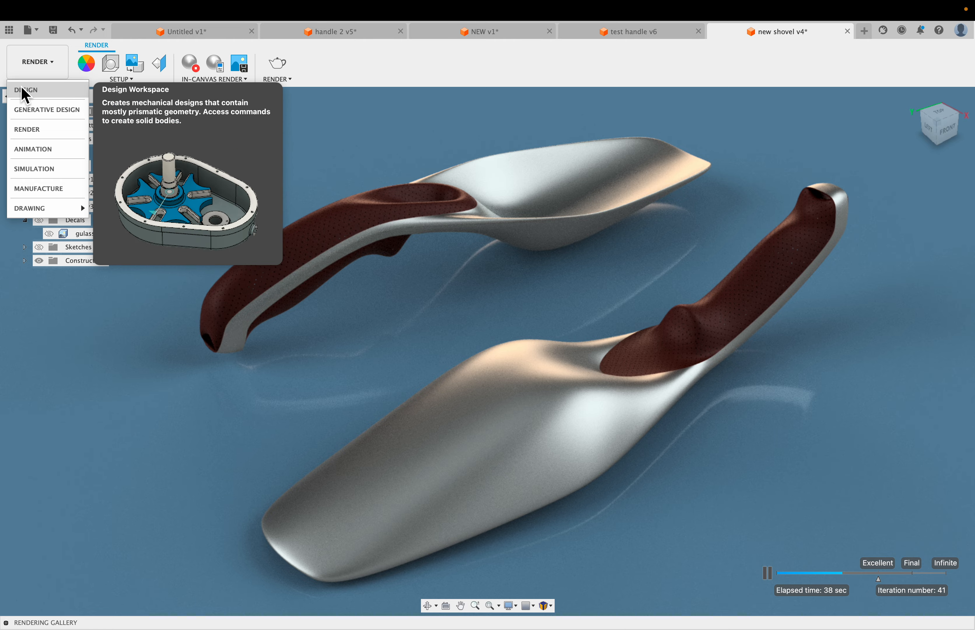
pyautogui.click(27, 91)
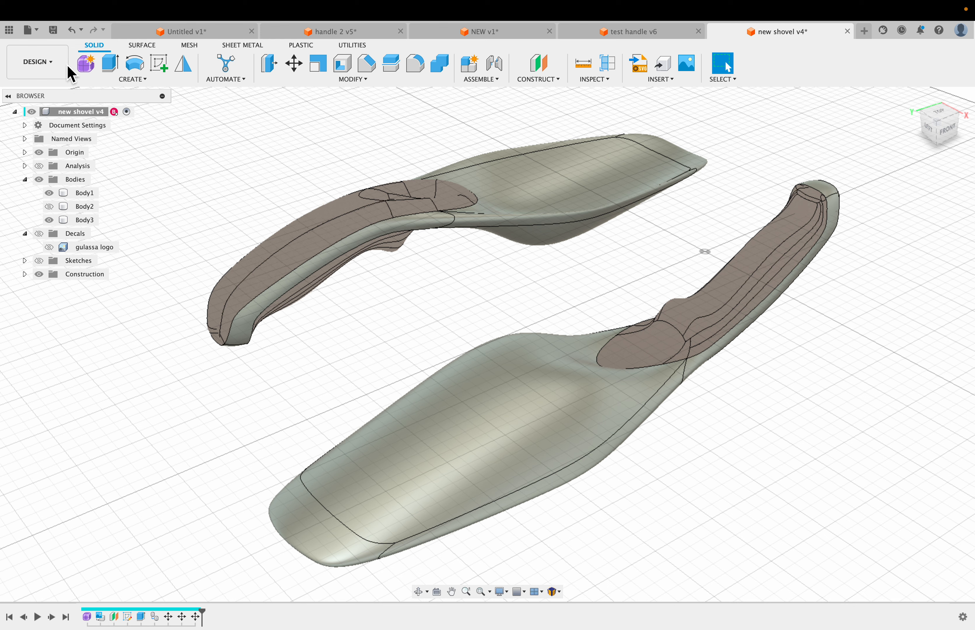
pyautogui.click(59, 33)
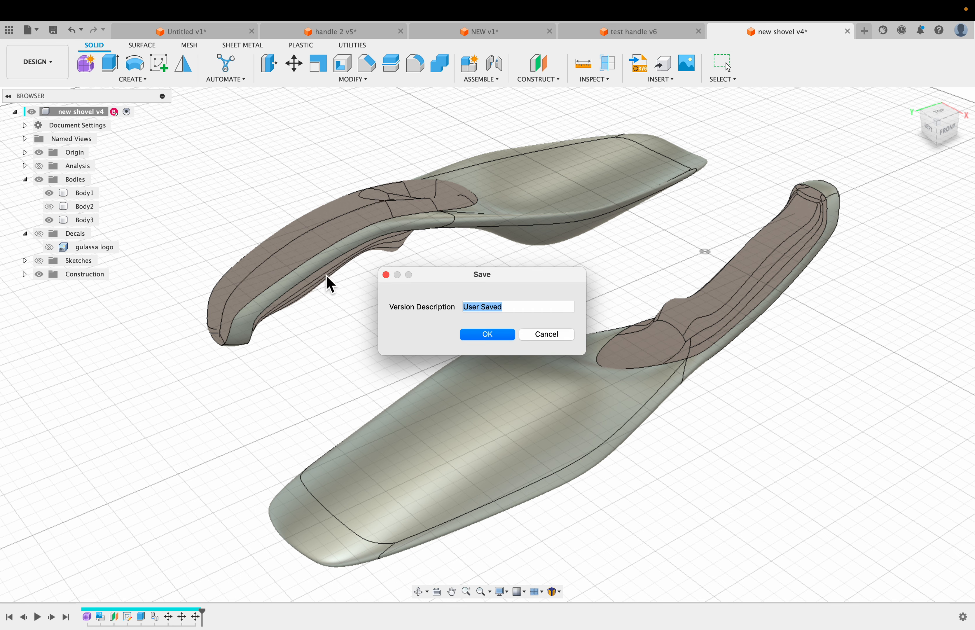
pyautogui.click(487, 334)
pyautogui.click(325, 217)
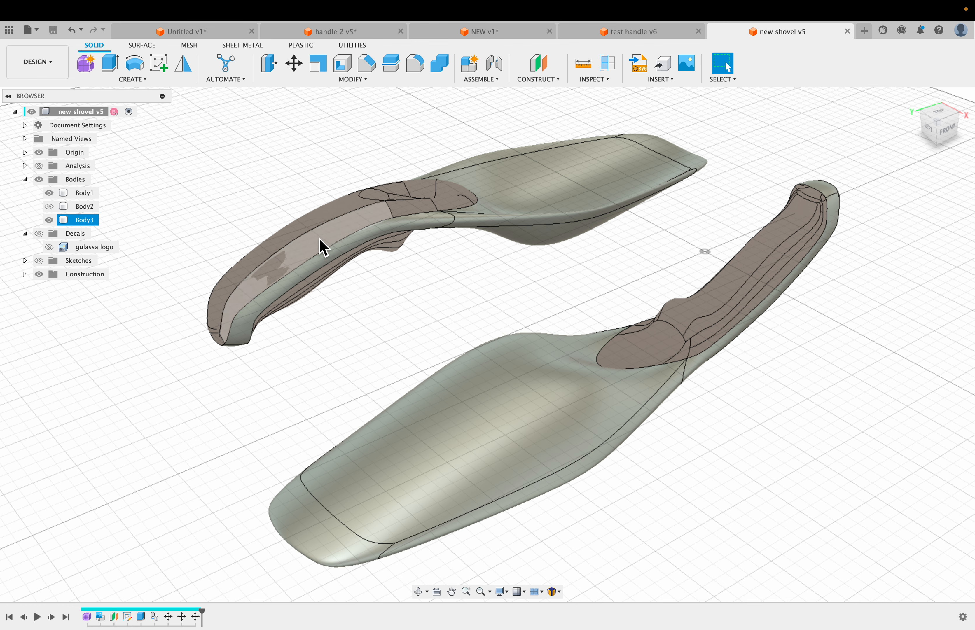
# Export the shovel design as the USD file (*.usdz) "new shovel v5" to the Desktop/handle folder.
pyautogui.click(9, 30)
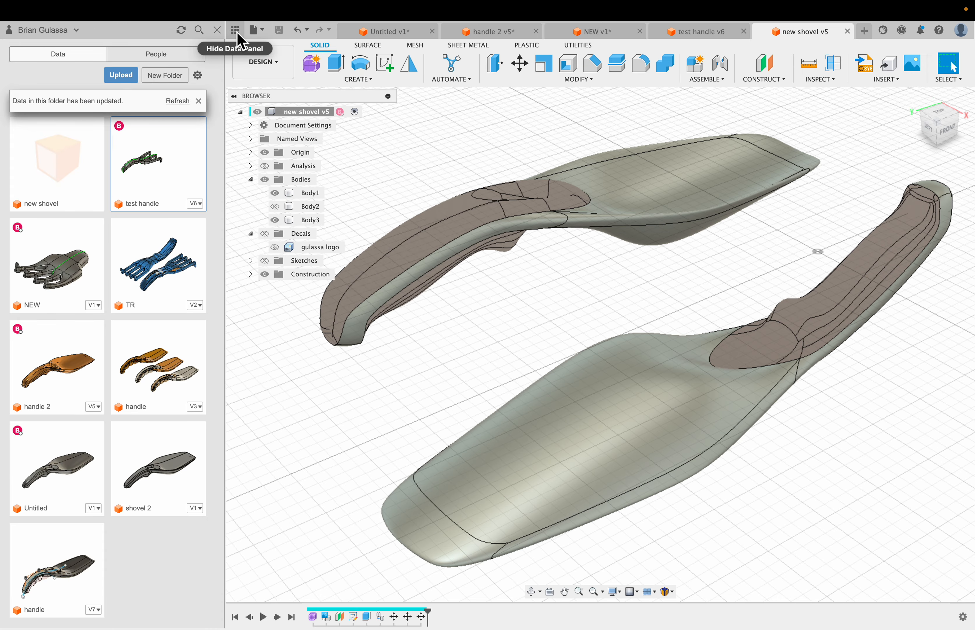
pyautogui.click(226, 30)
pyautogui.click(30, 29)
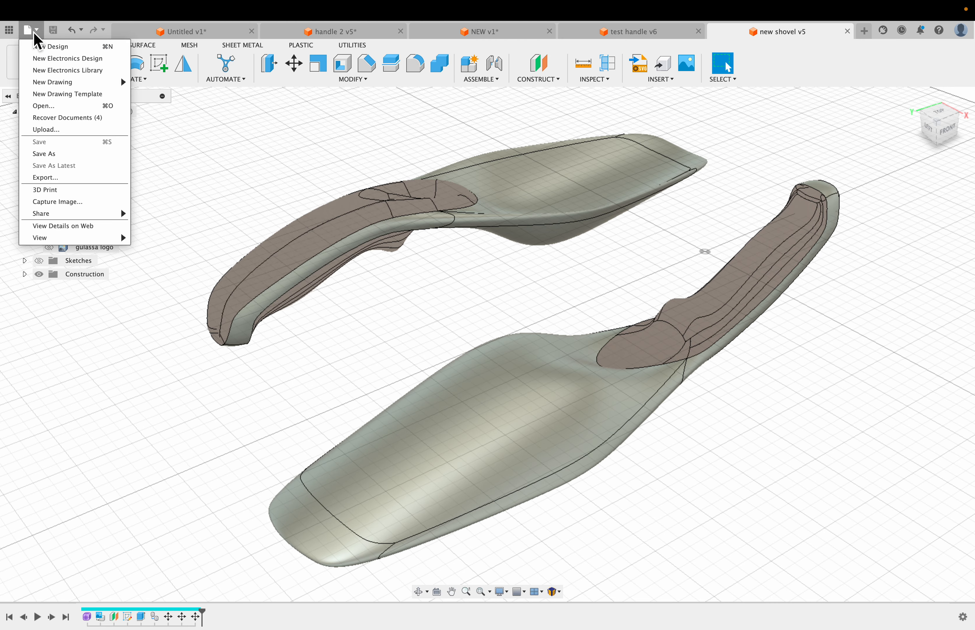
pyautogui.click(76, 178)
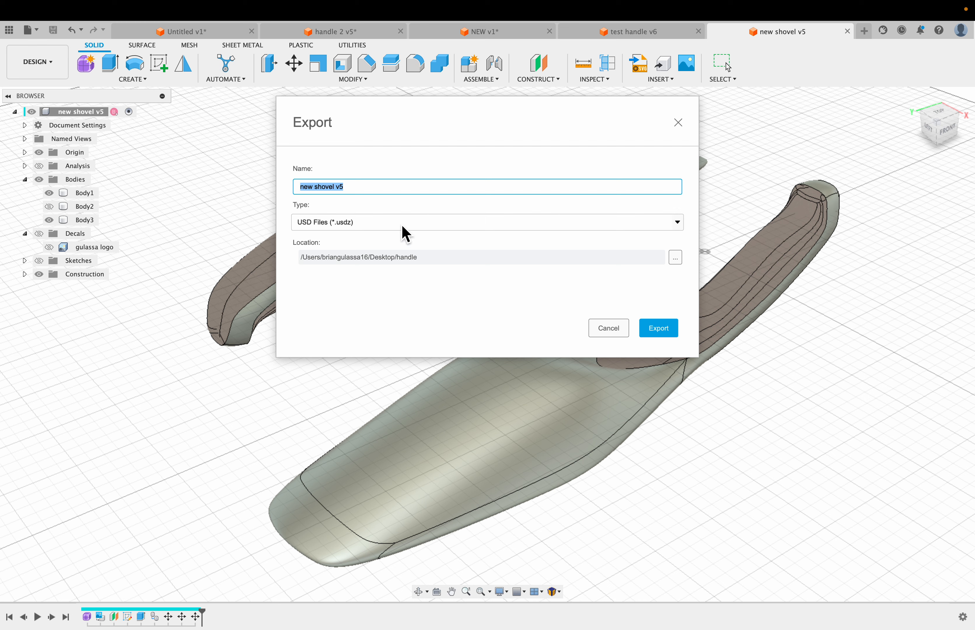
pyautogui.click(350, 226)
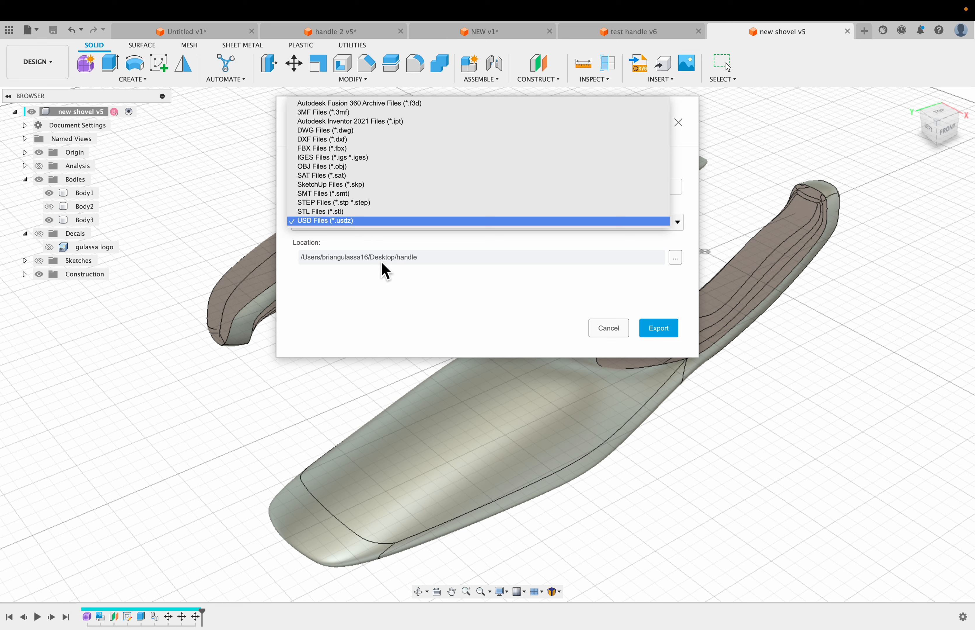
pyautogui.click(664, 331)
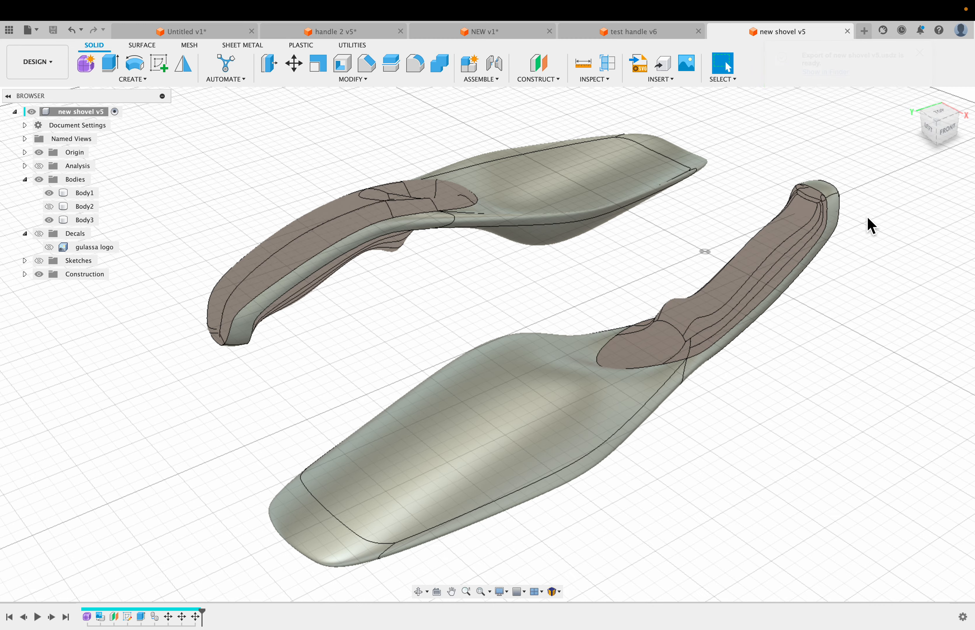
pyautogui.moveTo(872, 288)
pyautogui.keyDown('shift'); pyautogui.mouseDown(button='middle')
pyautogui.moveTo(839, 262)
pyautogui.moveTo(876, 274)
pyautogui.moveTo(880, 286)
pyautogui.mouseUp(button='middle'); pyautogui.keyUp('shift')
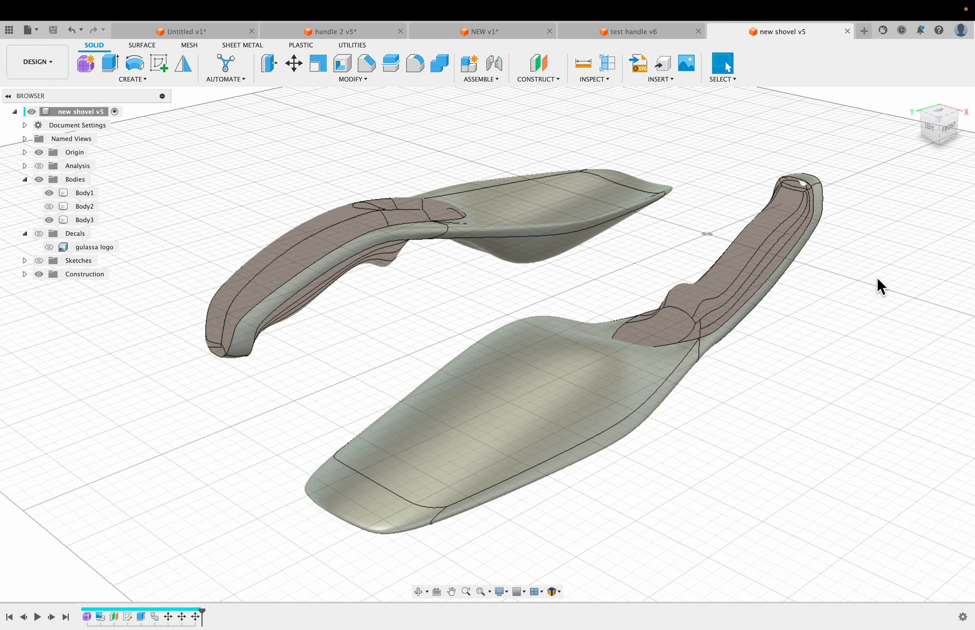
# Switch to QuickTime Player and look through its recording and file commands.
pyautogui.moveTo(462, 610)
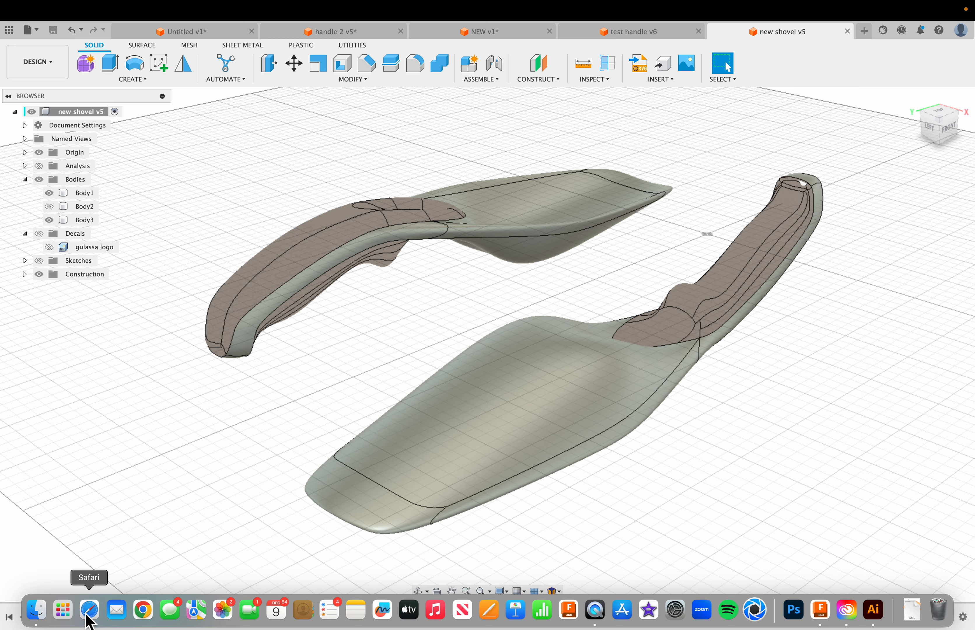
pyautogui.click(595, 610)
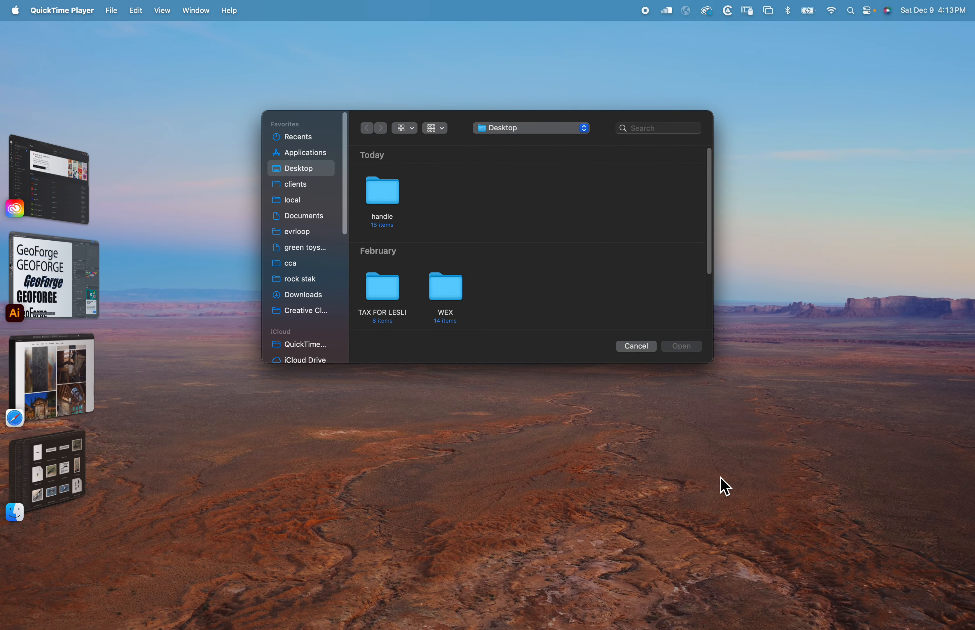
pyautogui.click(112, 10)
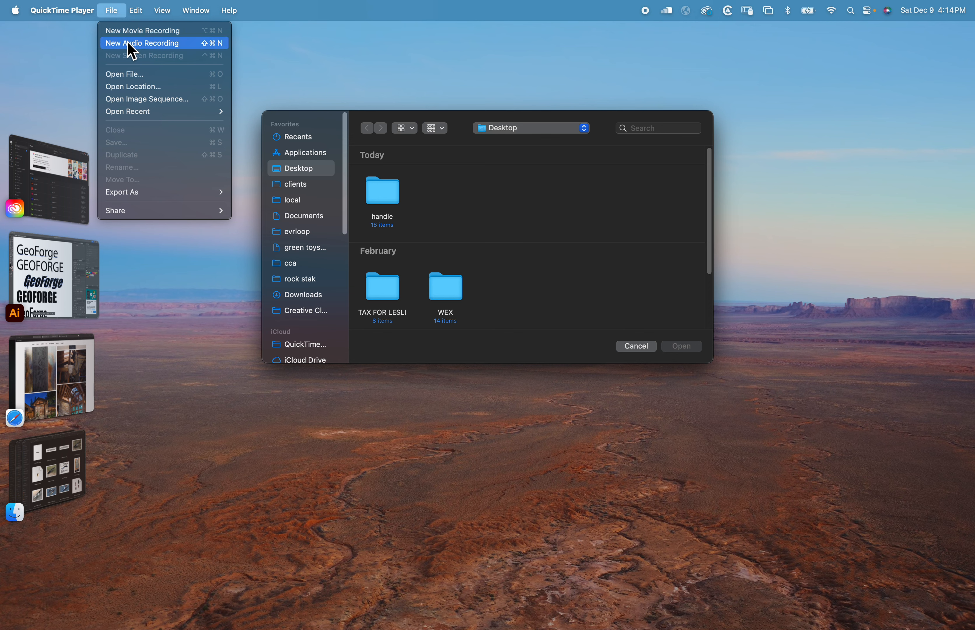
pyautogui.moveTo(193, 16)
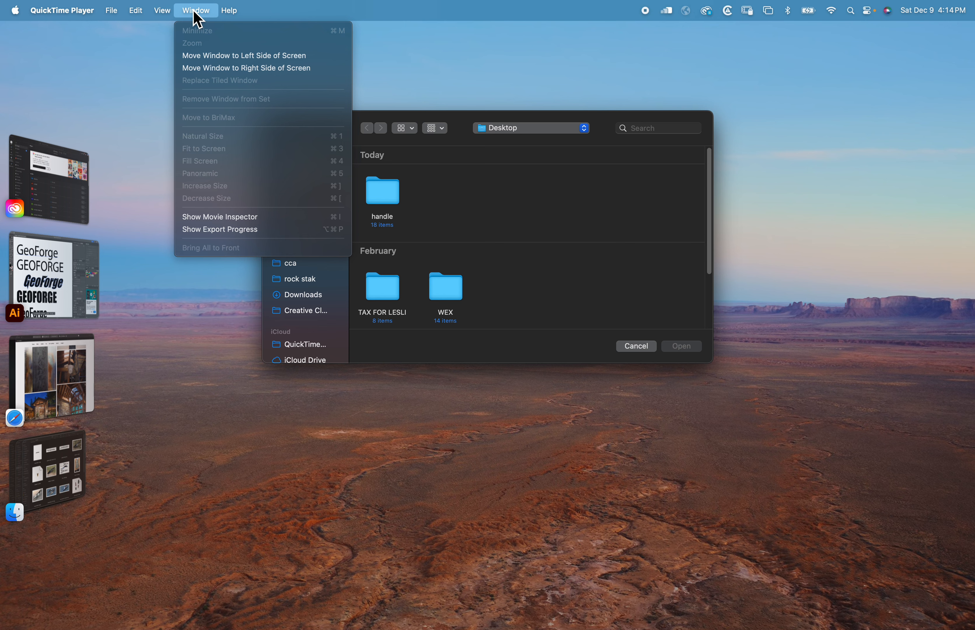
pyautogui.moveTo(109, 17)
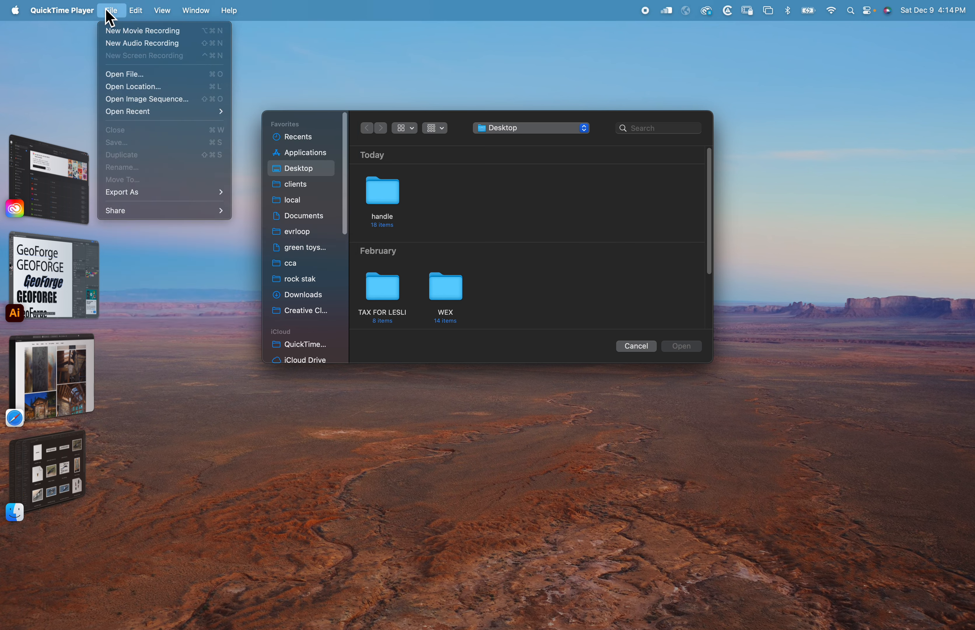